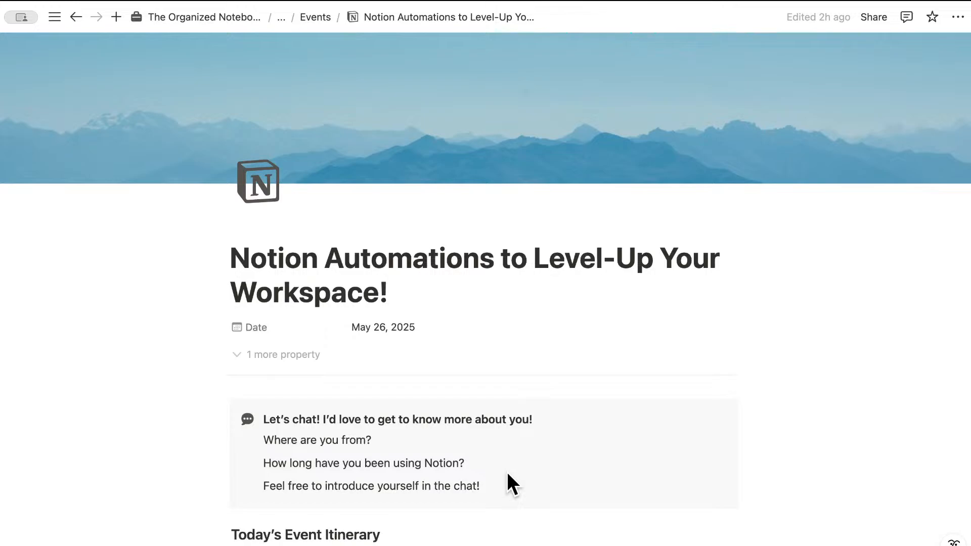
Open the Introduction page from the event itinerary and read through the notes about the event.
scroll(507, 469, down, 5)
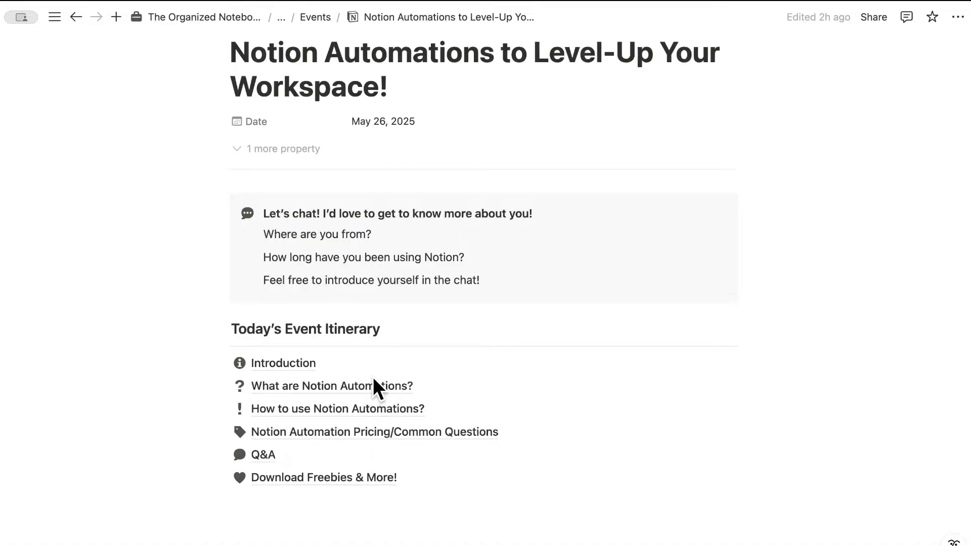
click(290, 363)
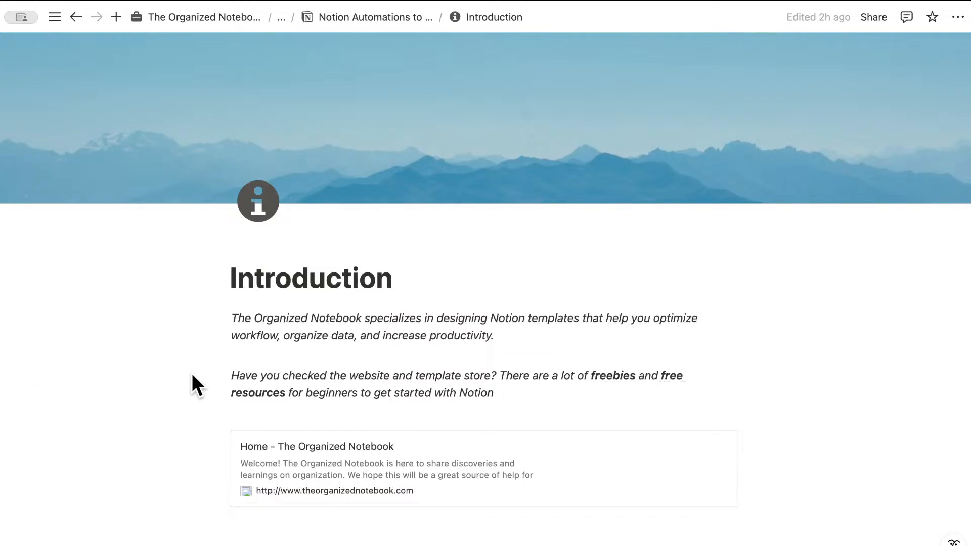
scroll(192, 374, down, 6)
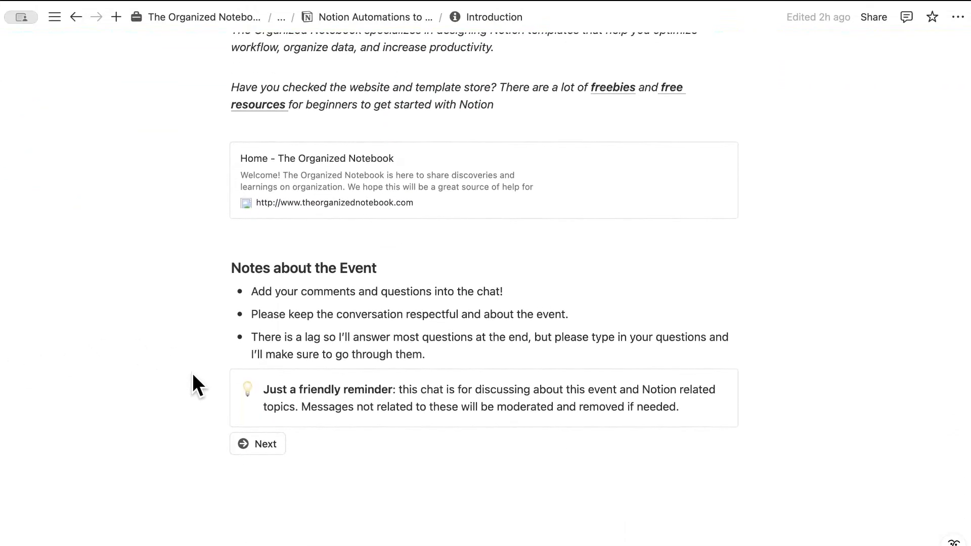
scroll(193, 374, down, 1)
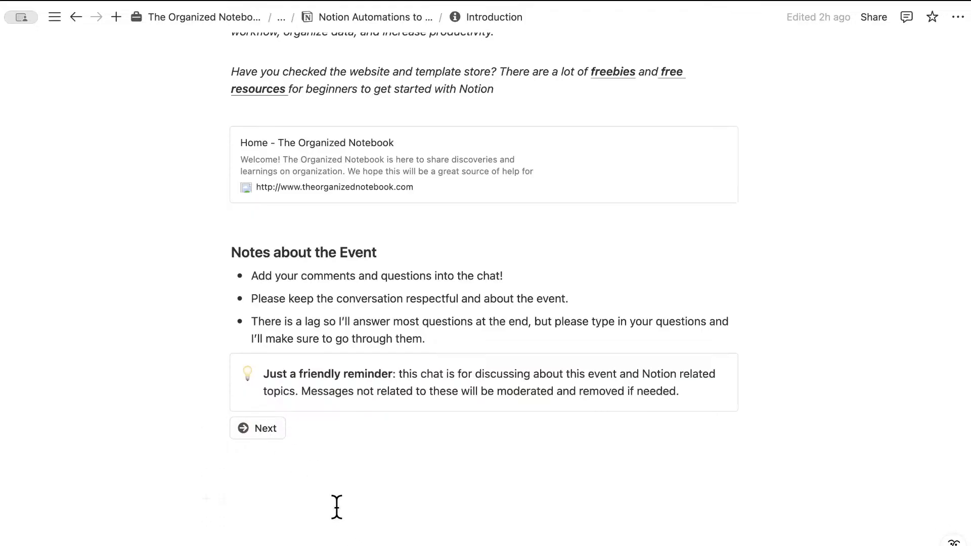
Continue to the "What are Notion Automations?" page and read its explanation of triggers, actions, examples and usefulness.
click(260, 428)
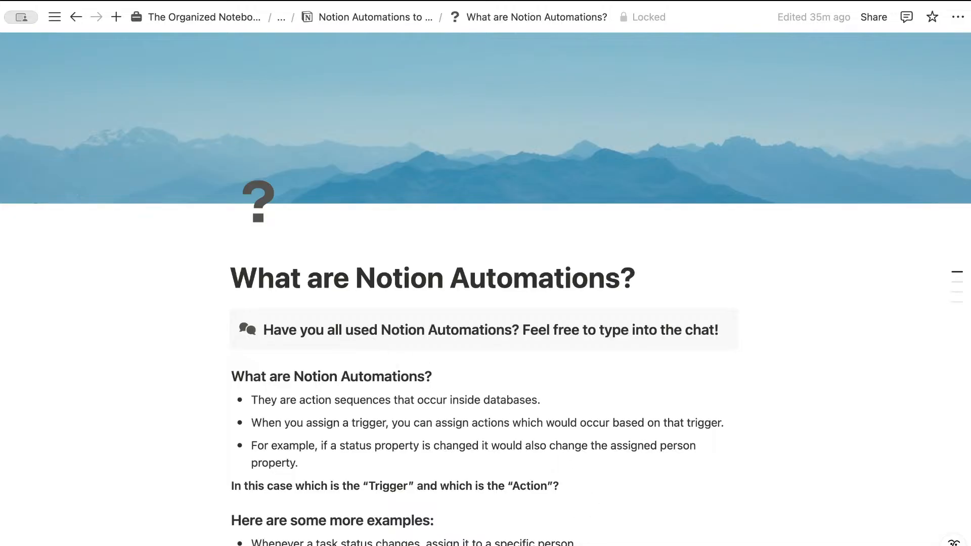
scroll(553, 485, down, 3)
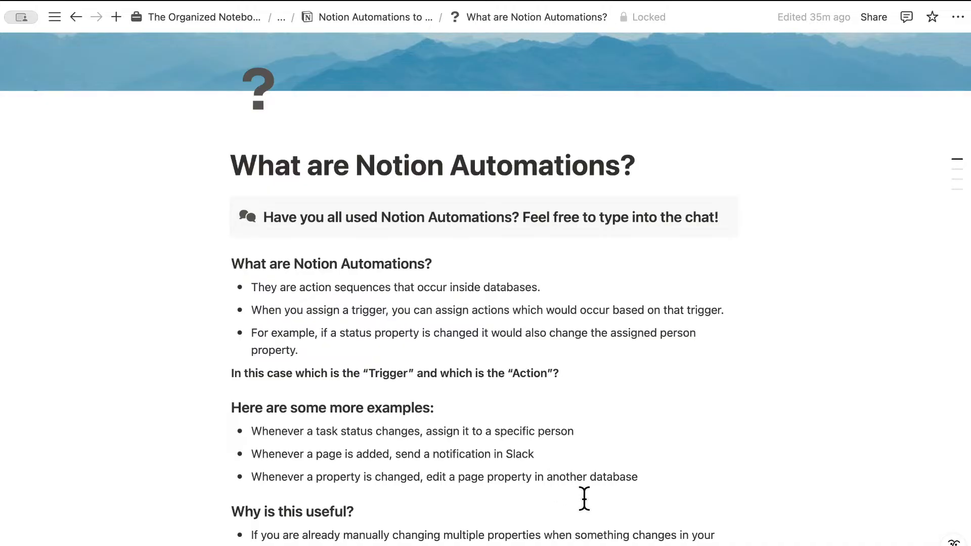
scroll(581, 504, down, 1)
scroll(584, 508, down, 3)
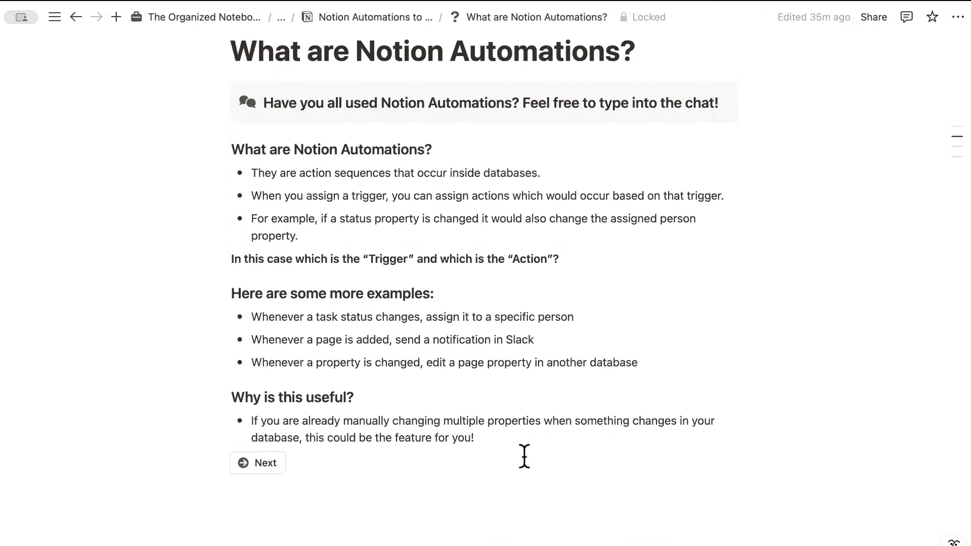
scroll(523, 455, up, 3)
scroll(521, 452, down, 2)
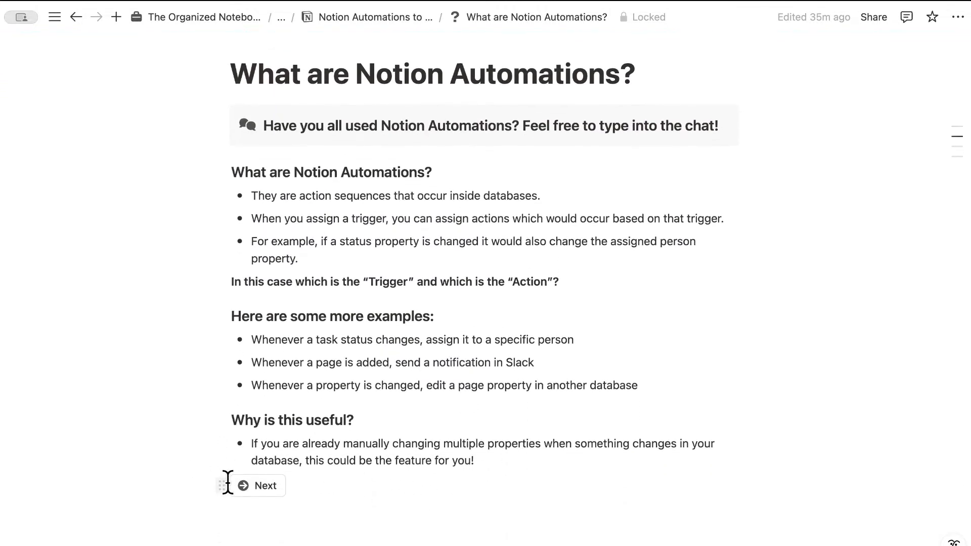
Continue to the "How to use Notion Automations?" page and expand the section "1. The Basics of Using Automations".
click(251, 484)
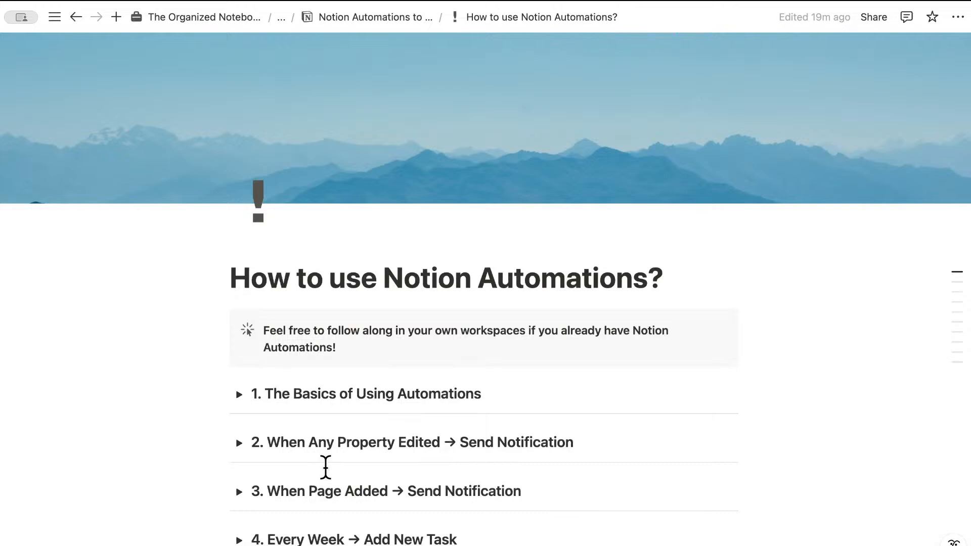
click(238, 394)
scroll(344, 412, down, 5)
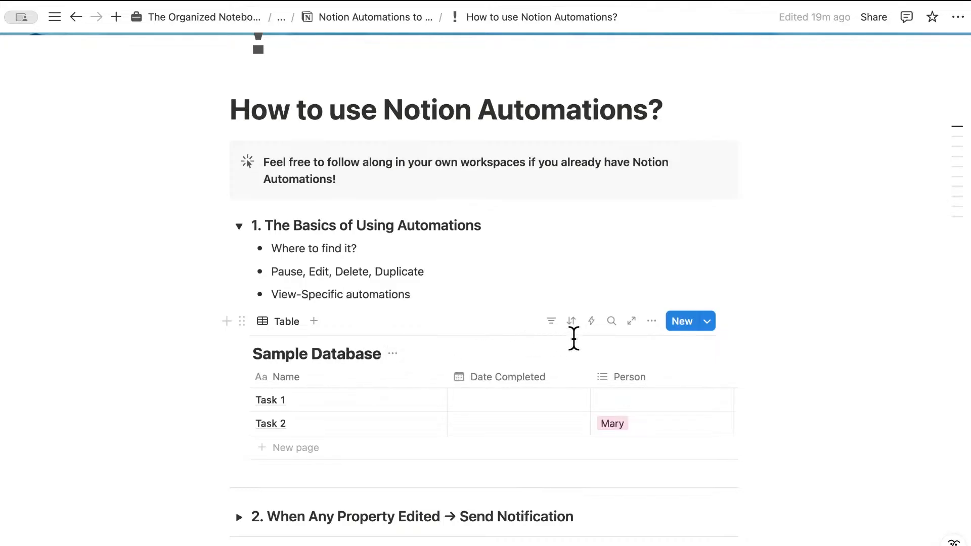
Start a new automation on the Sample Database and name it "Sample Name".
click(592, 321)
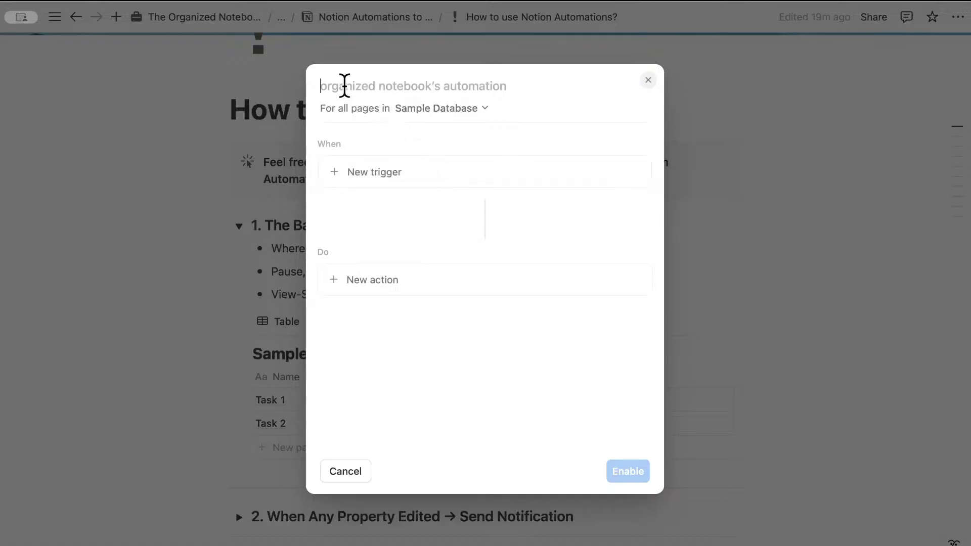
click(519, 89)
text(Sample Name)
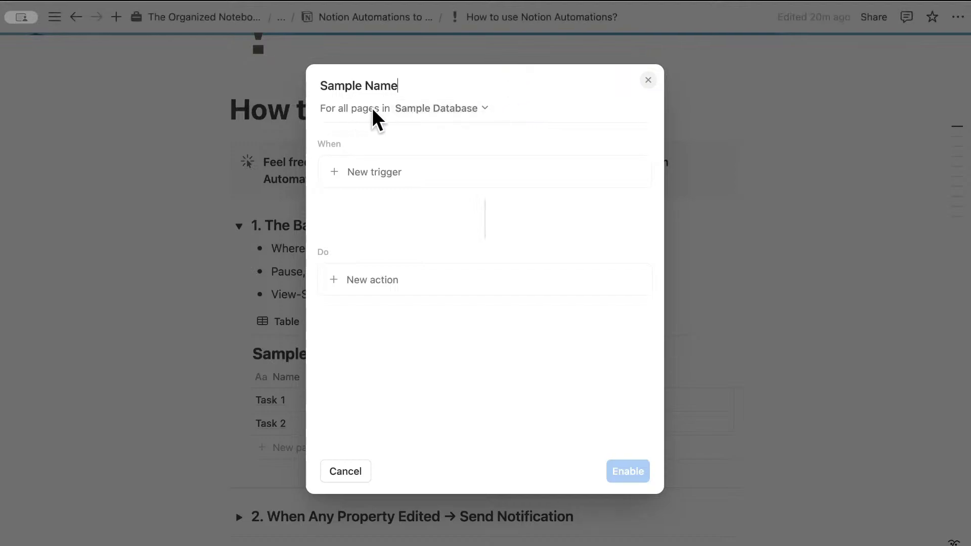
Check which scopes are available for the new automation, from the entire database to a single view.
click(455, 120)
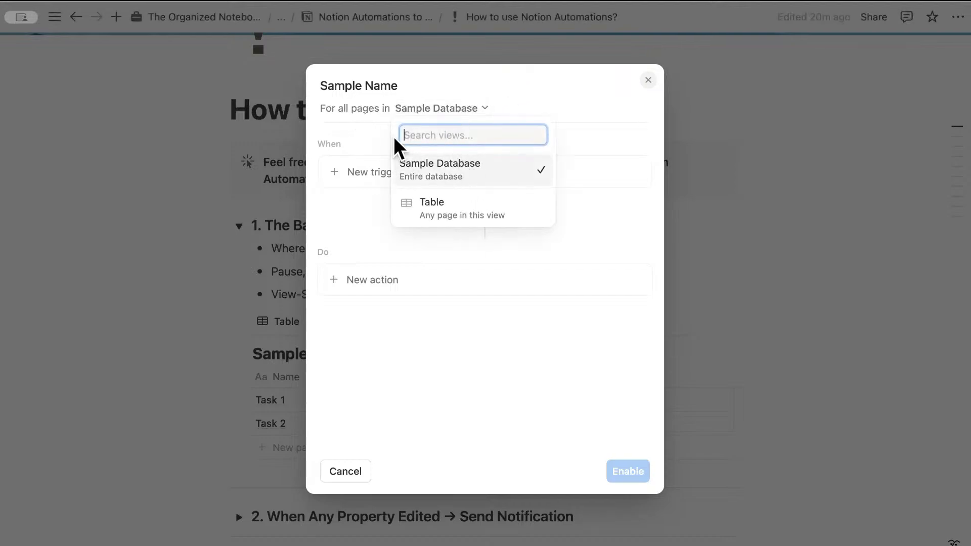
click(378, 130)
click(457, 111)
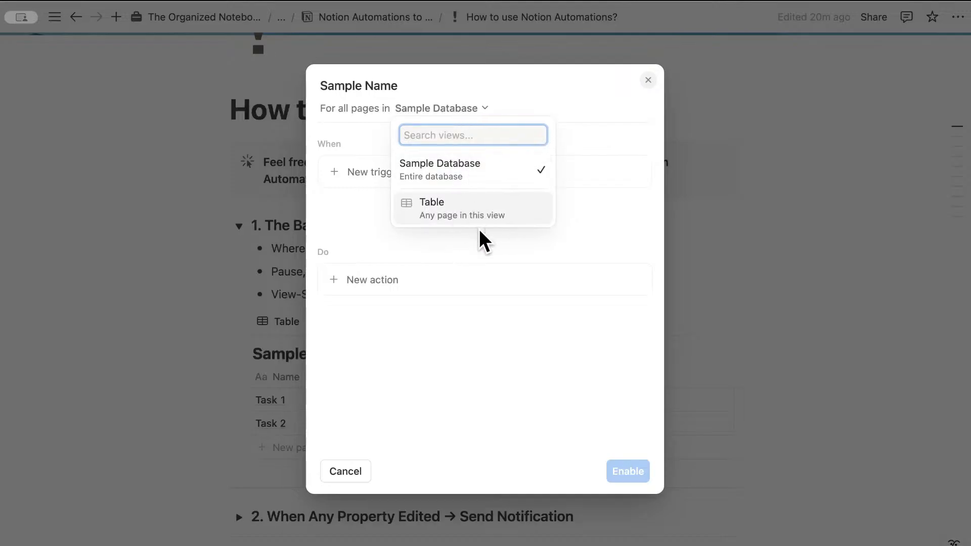
click(515, 104)
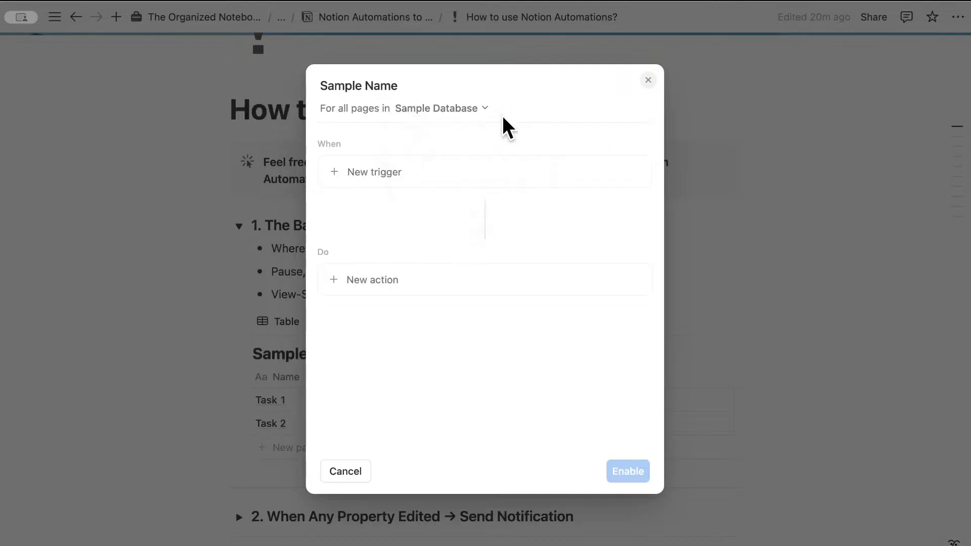
Set the trigger to "Any property edited" and the action to a Slack notification to #general, and enable the automation.
click(384, 172)
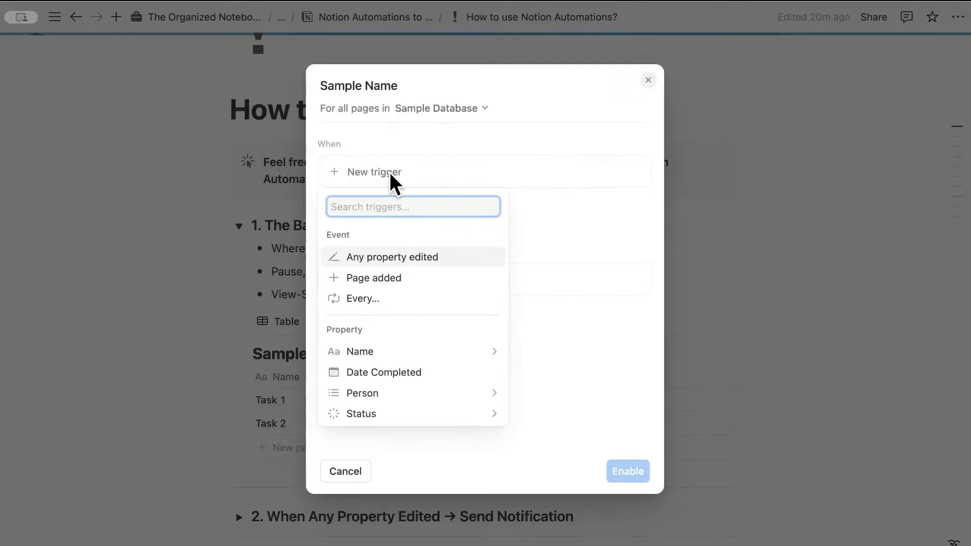
click(410, 258)
click(409, 318)
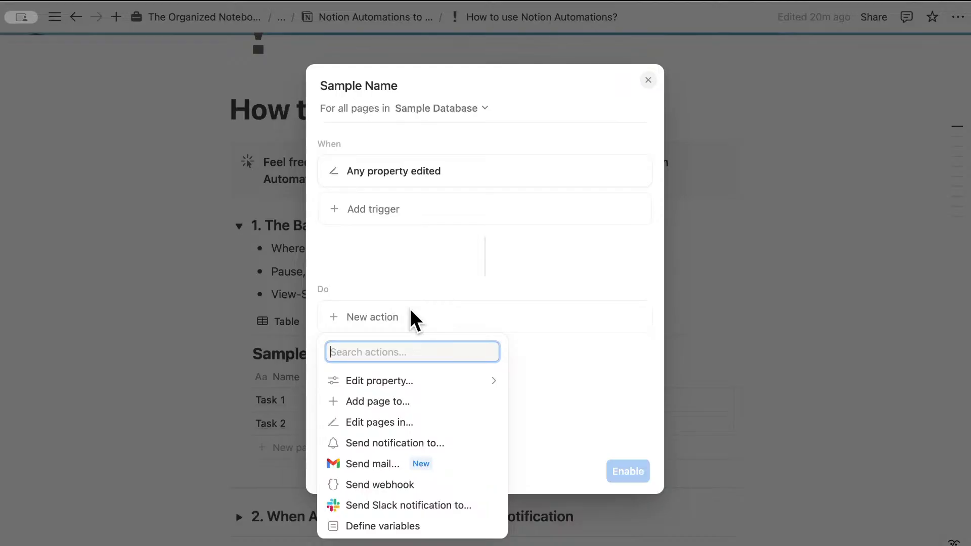
click(455, 505)
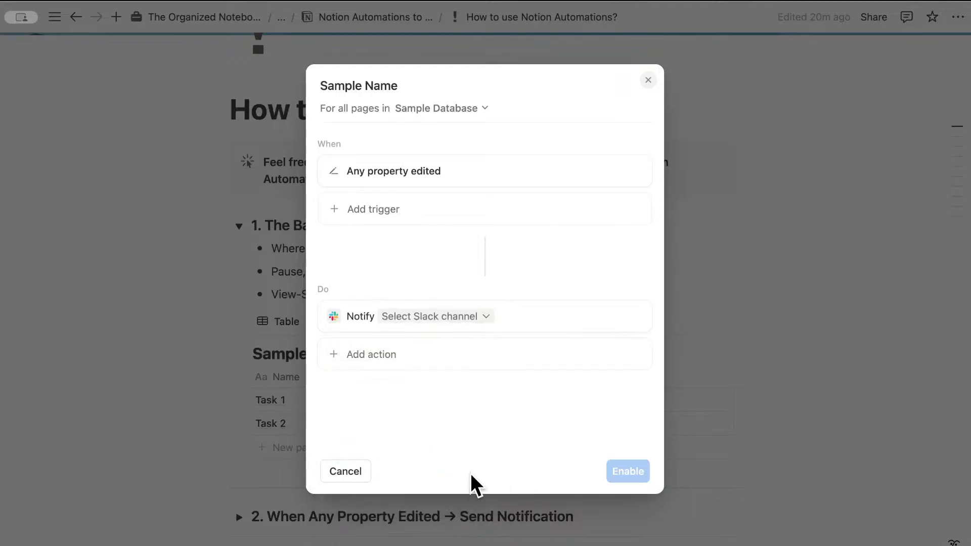
click(465, 315)
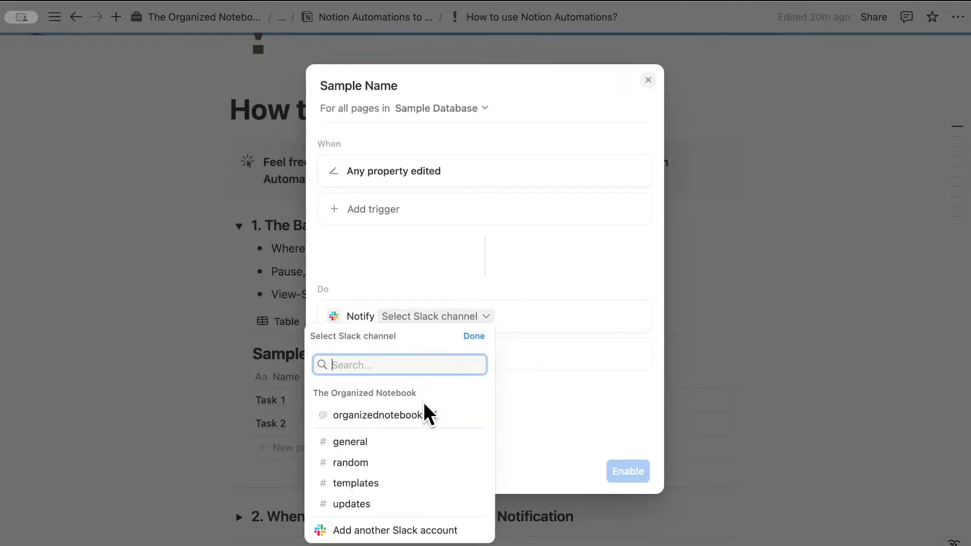
click(438, 440)
click(473, 381)
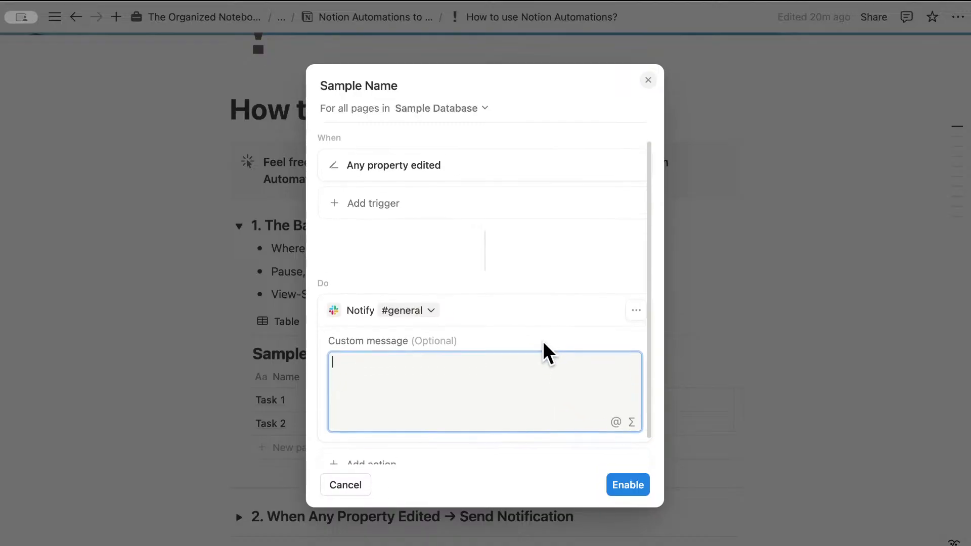
click(624, 482)
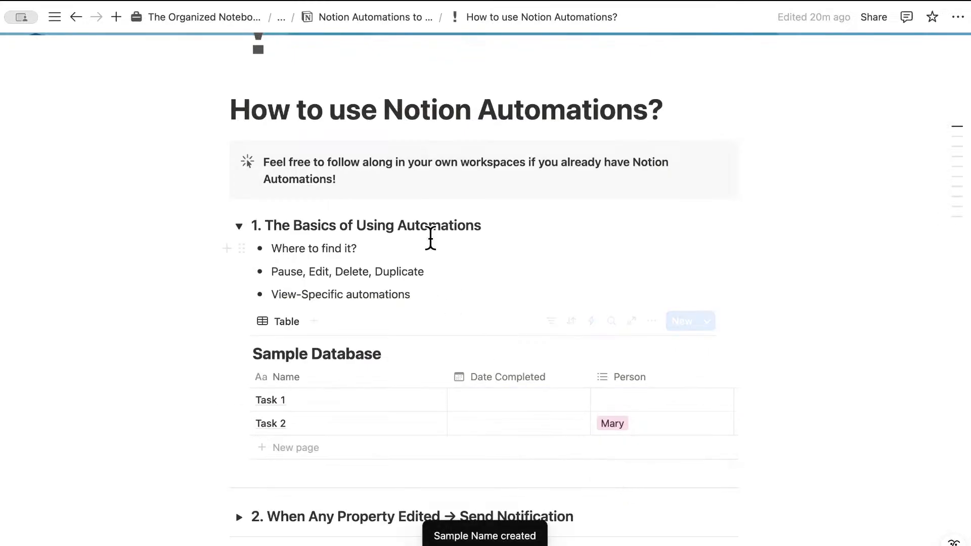
Open the Sample Database's automations and pause the Sample Name automation.
click(591, 322)
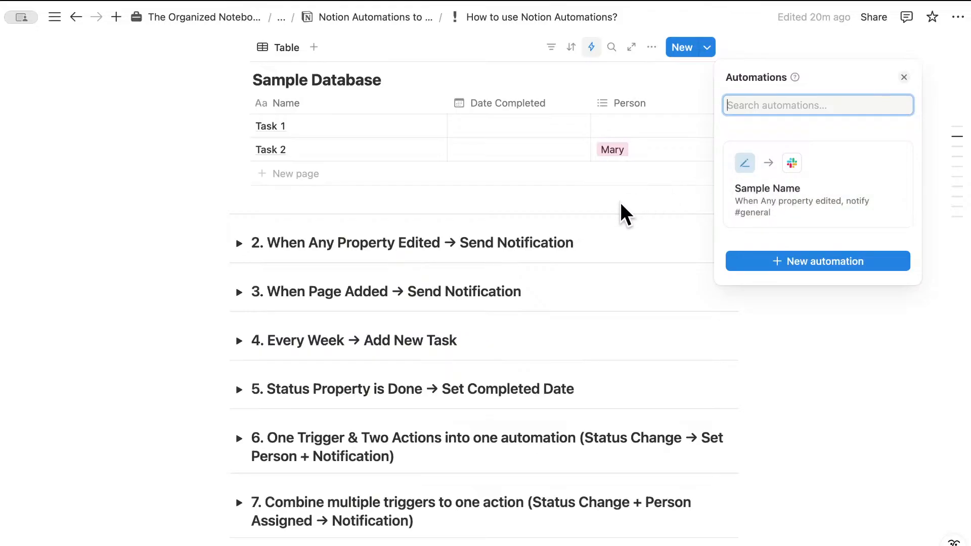
click(897, 151)
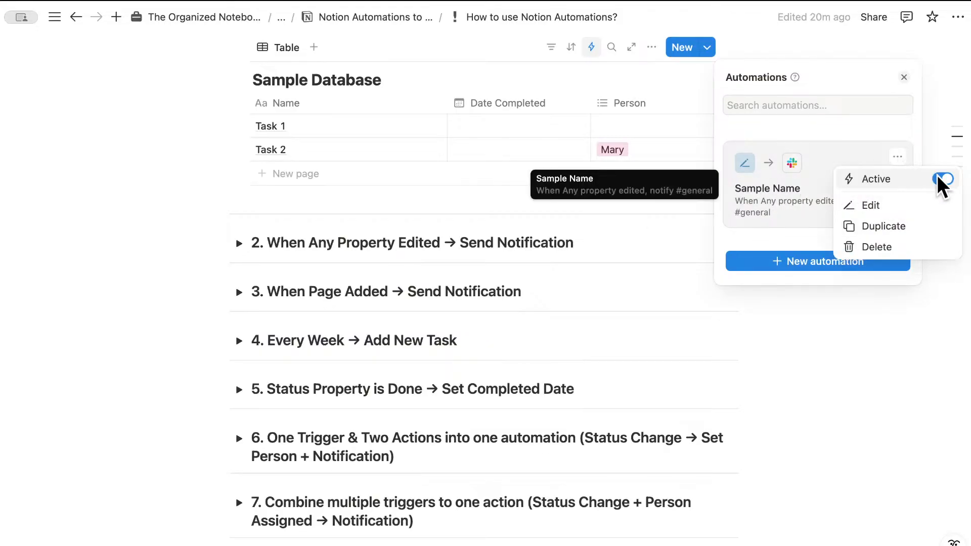
click(942, 177)
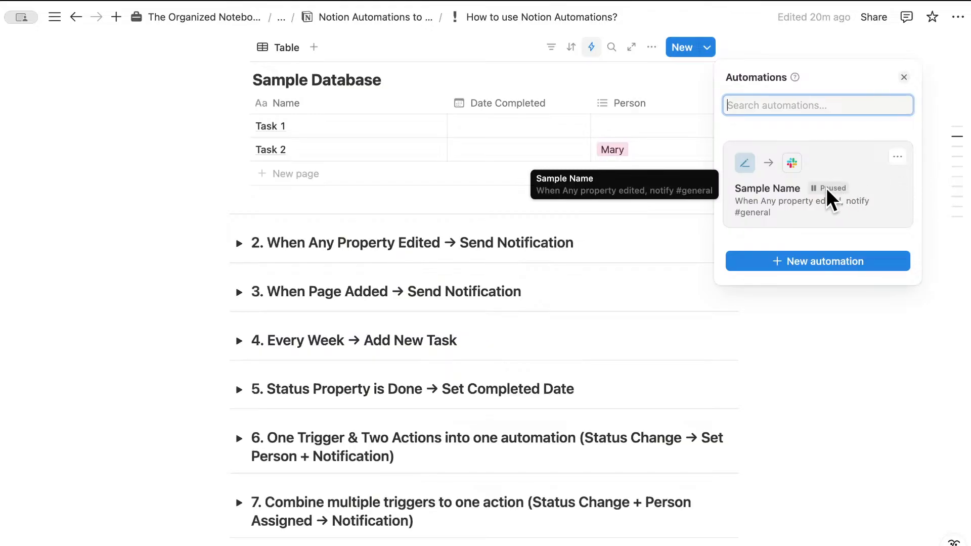
Reactivate the Sample Name automation, look over its edit, duplicate and delete options, and close the automations list.
click(896, 157)
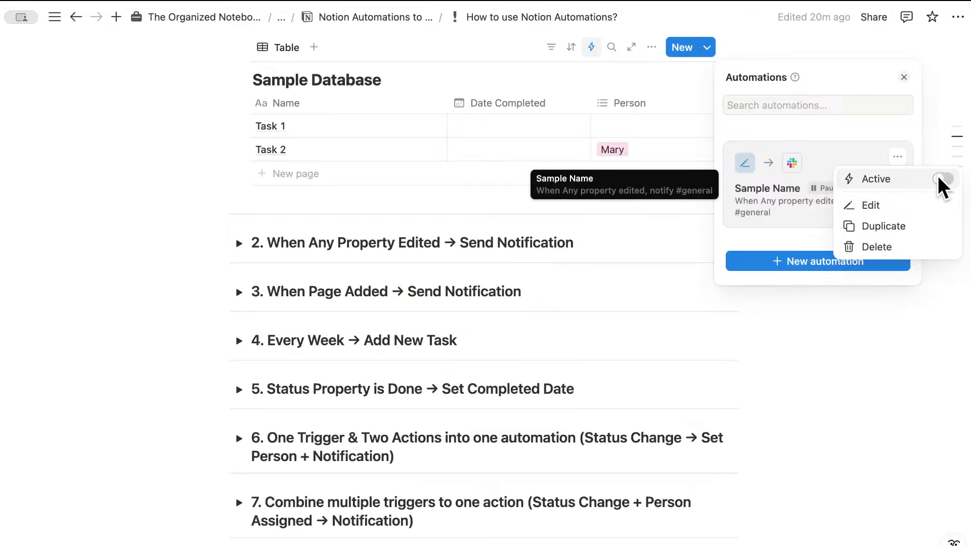
click(938, 177)
click(896, 156)
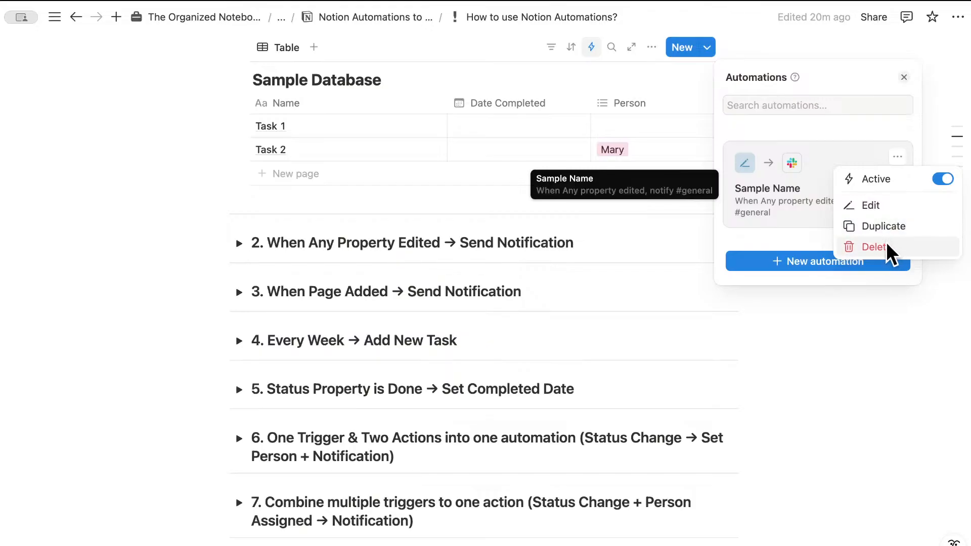
click(782, 137)
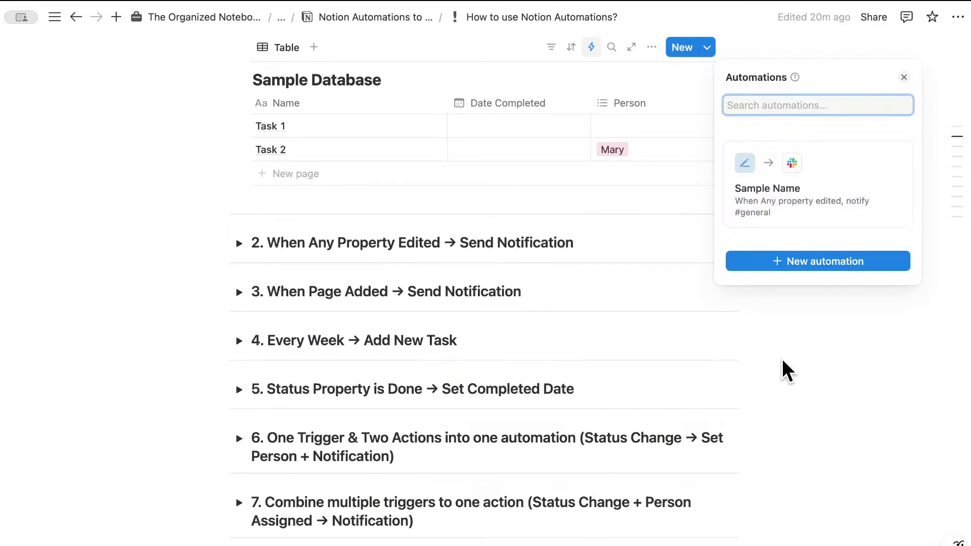
click(904, 77)
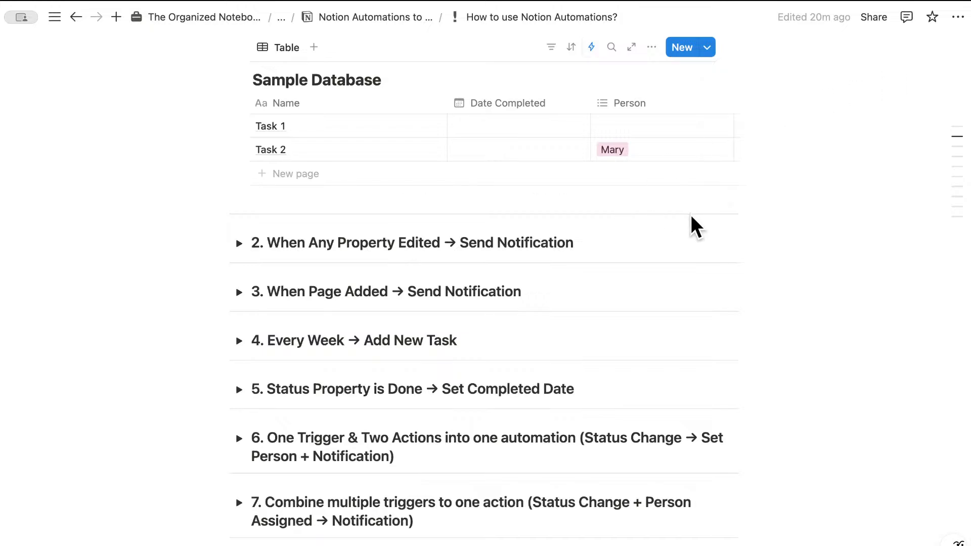
Open the Sample Name automation for editing, examine which database views it can apply to, and close it without changes.
scroll(687, 218, up, 5)
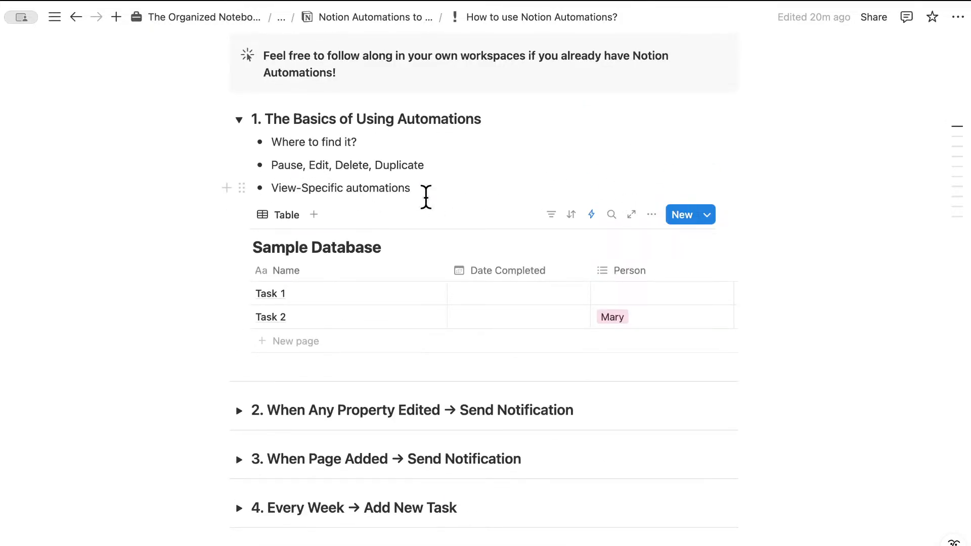
click(590, 214)
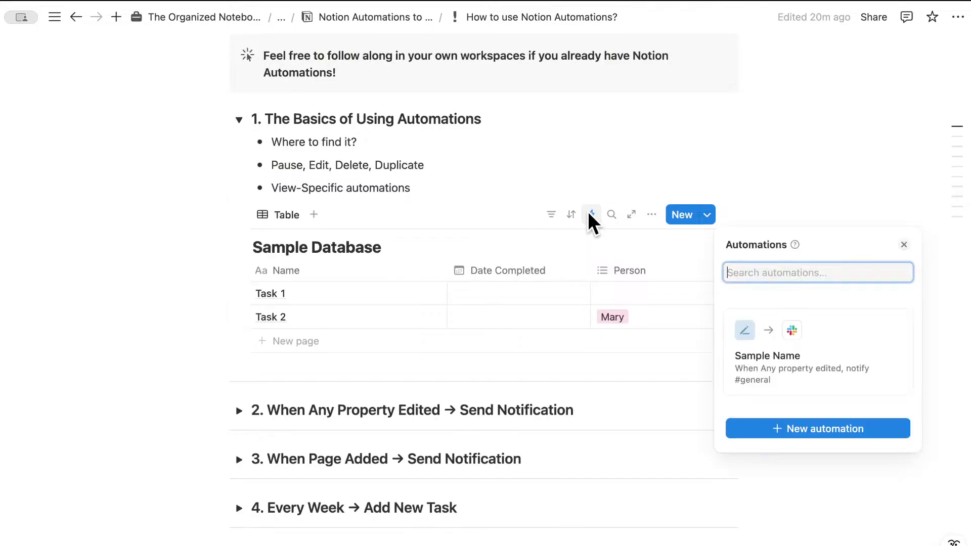
click(896, 324)
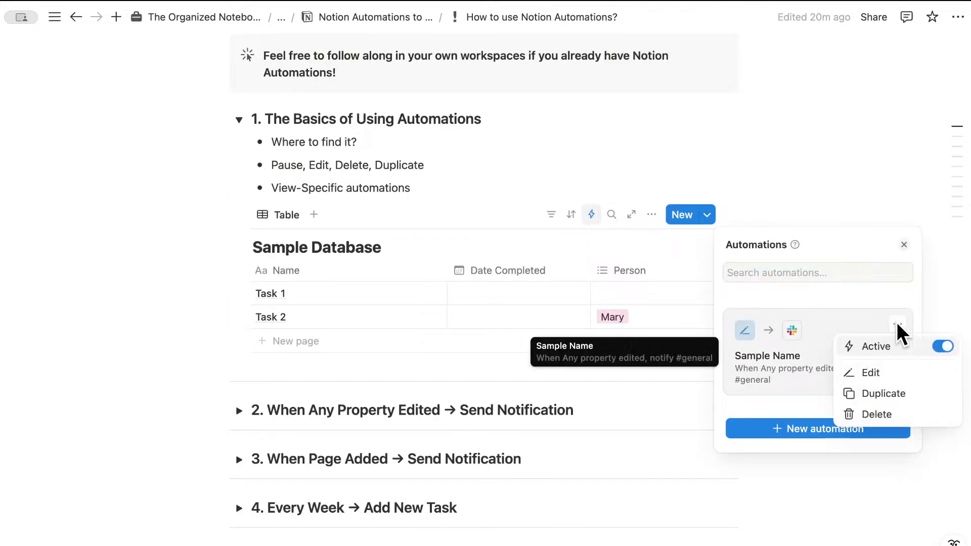
click(883, 371)
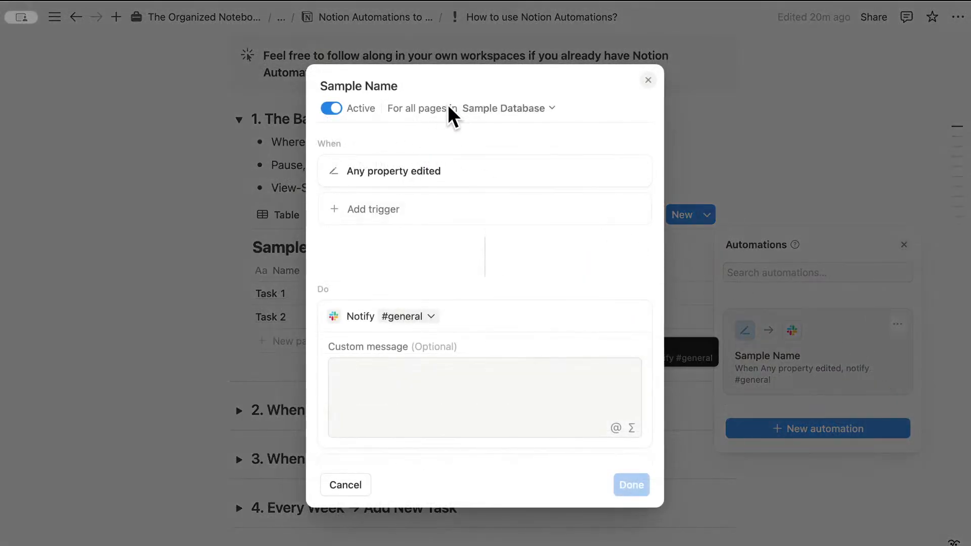
click(472, 105)
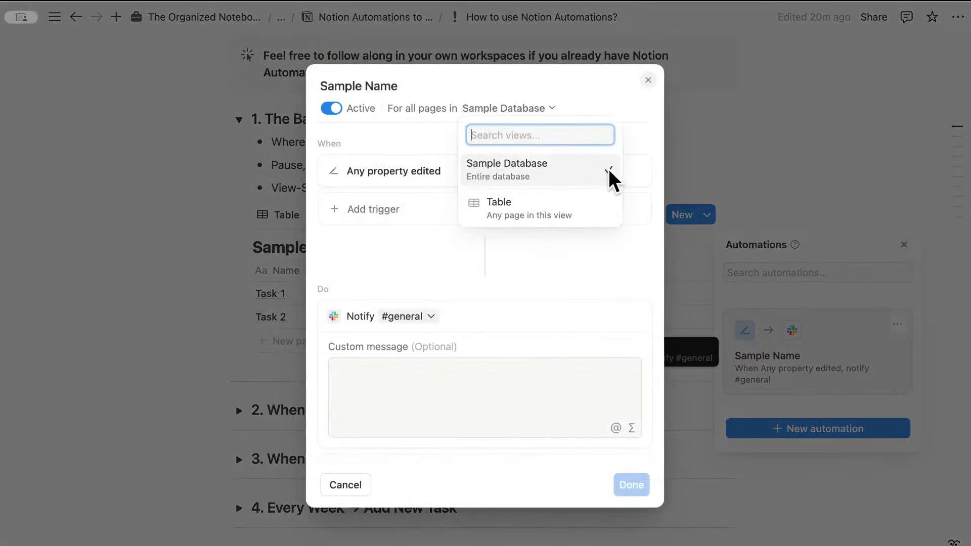
click(648, 80)
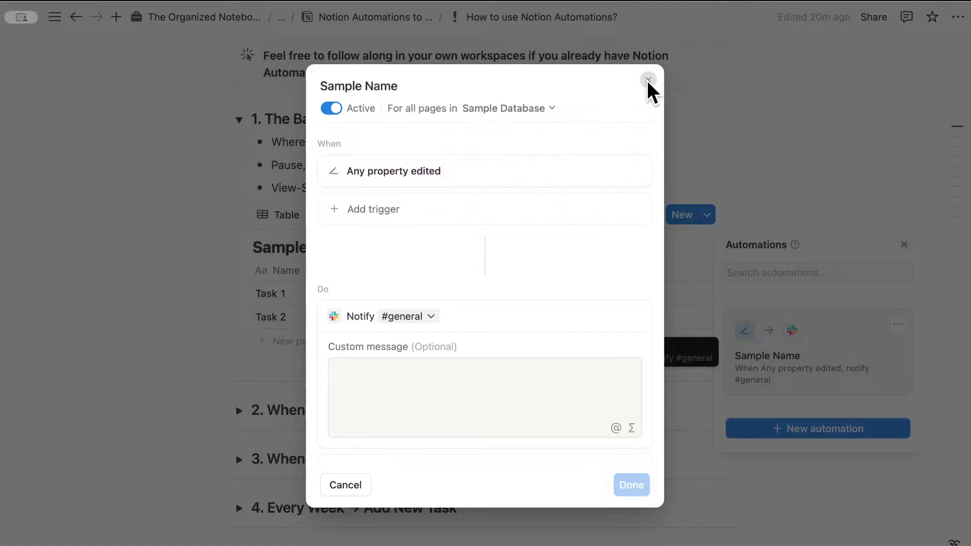
click(648, 80)
click(513, 173)
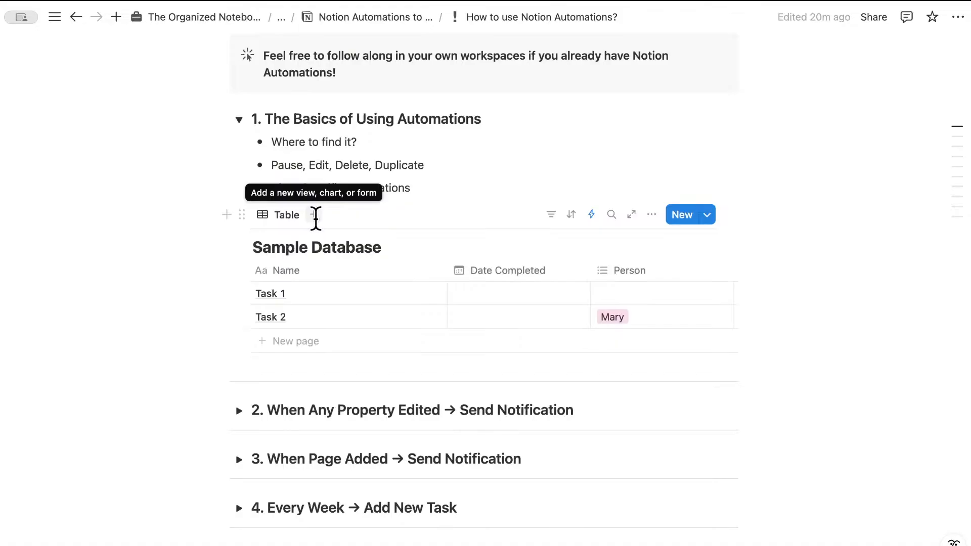
Duplicate the Sample Database's Table view and name the copy as the Tasks view of the person assigned to Task 2.
click(287, 216)
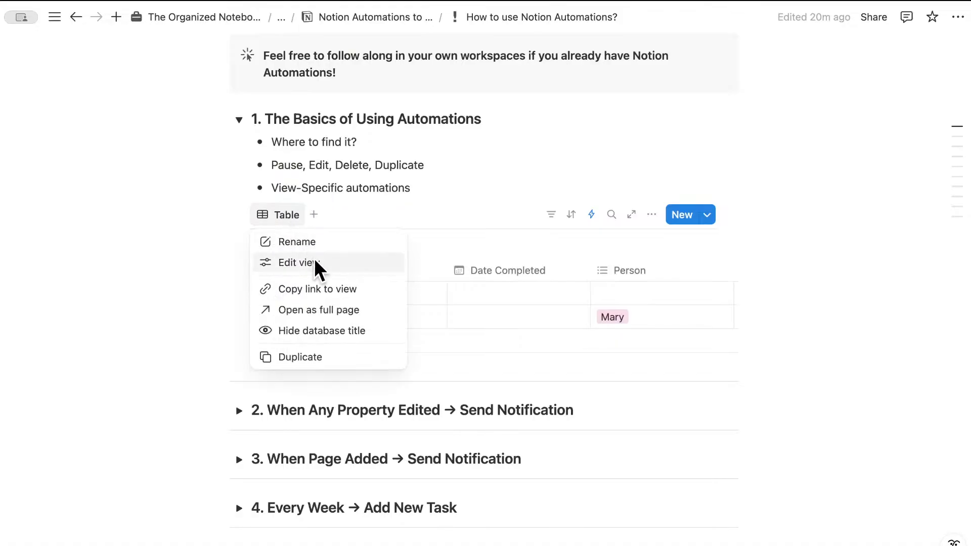
click(334, 357)
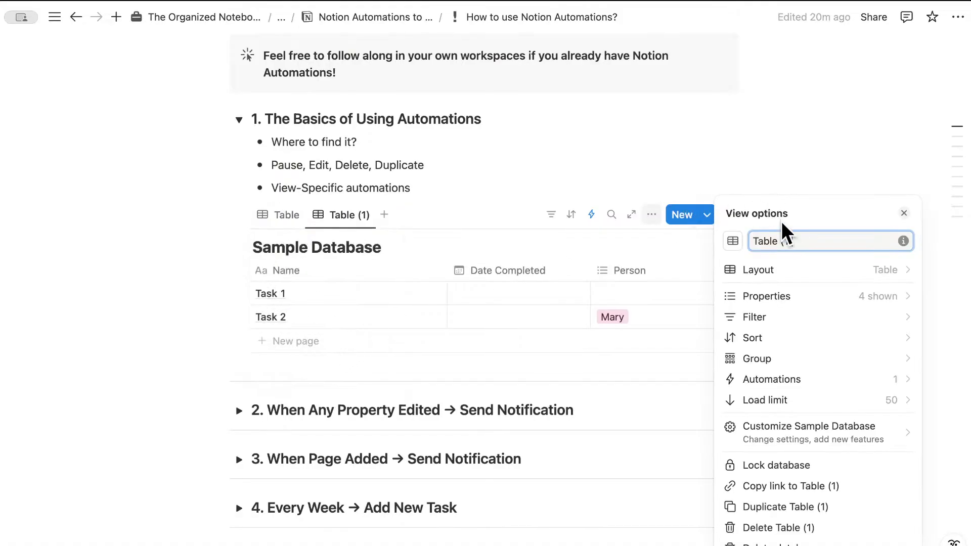
double_click(785, 237)
key(super+a)
key(BackSpace)
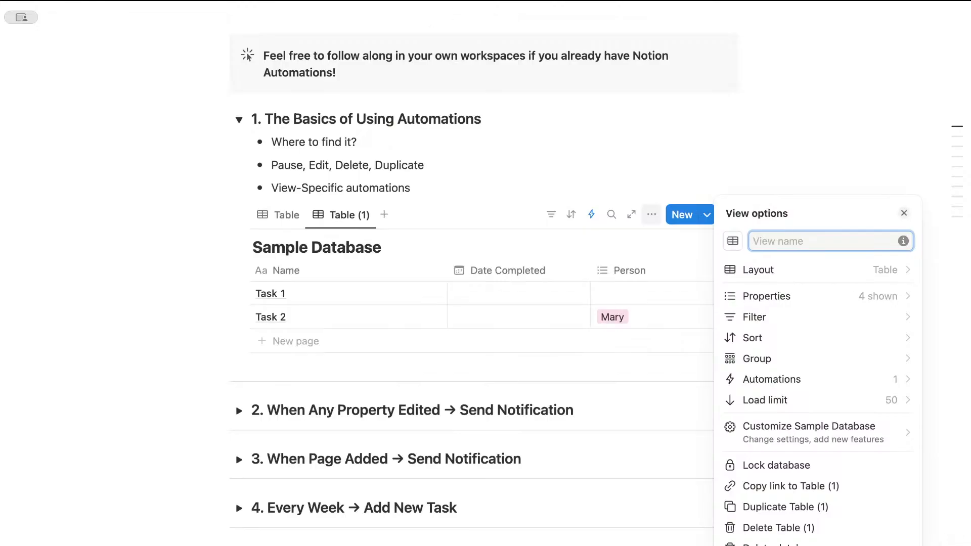
text(Mary's Tasks)
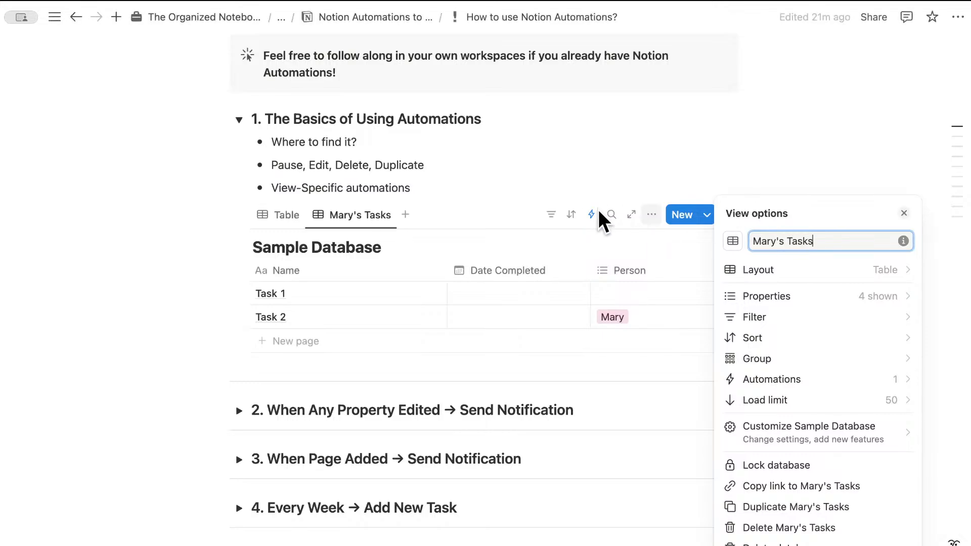
Filter the duplicated view so that Person contains Task 2's assignee, and save the filter for everyone.
click(551, 213)
click(551, 212)
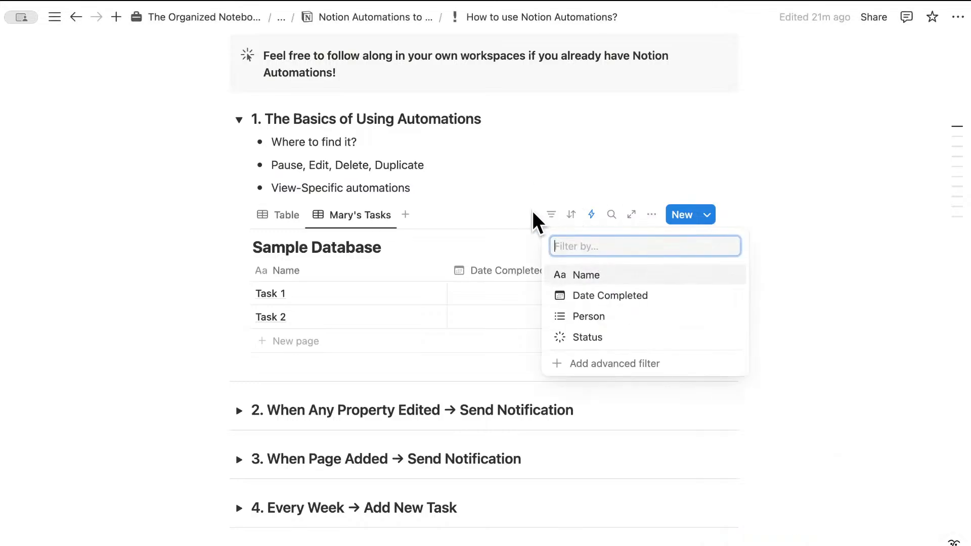
click(582, 309)
click(343, 373)
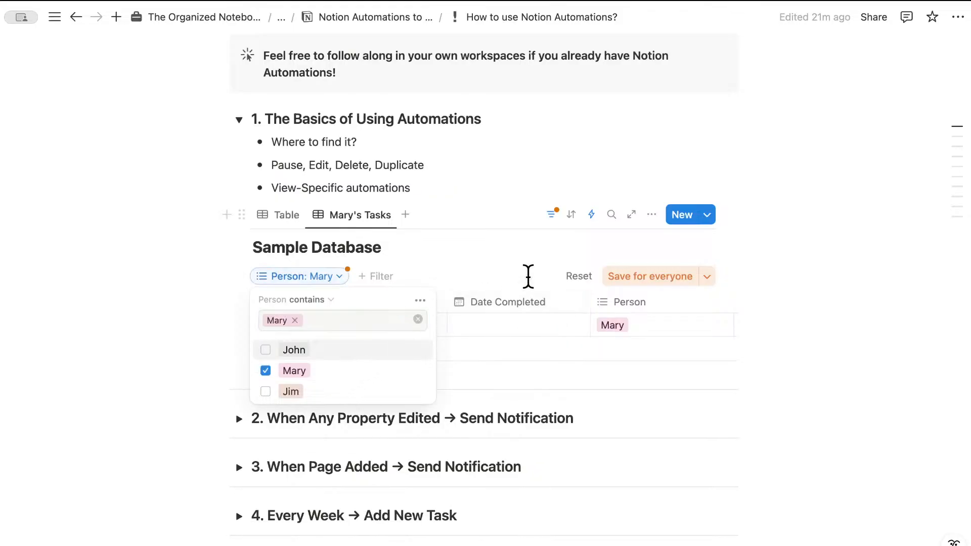
click(637, 276)
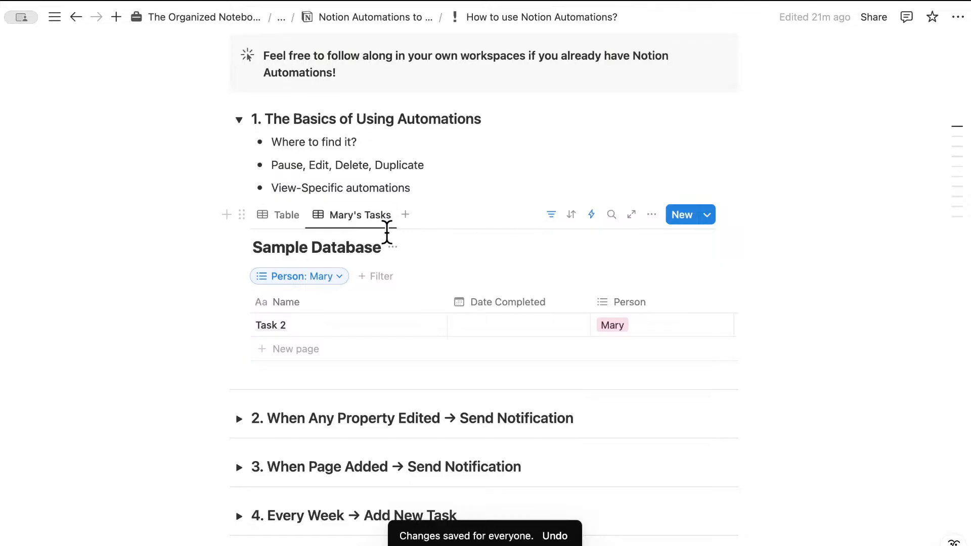
Open the Sample Name automation for editing and limit it to pages in the new filtered Tasks view.
click(592, 215)
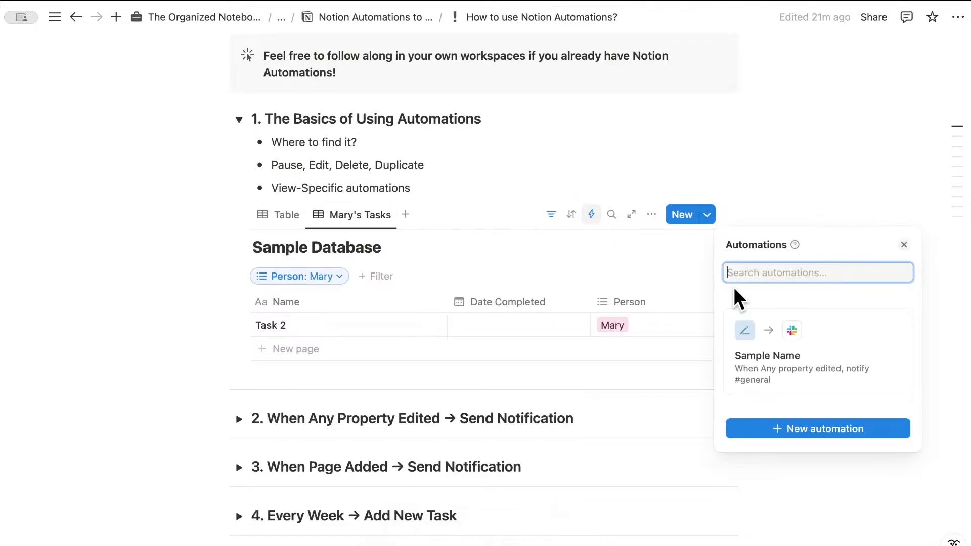
click(894, 318)
click(885, 369)
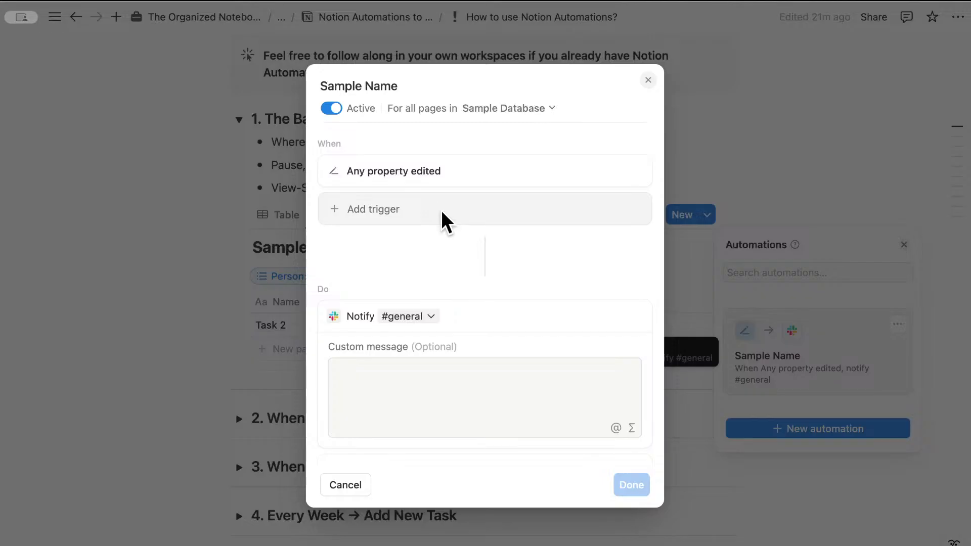
click(504, 108)
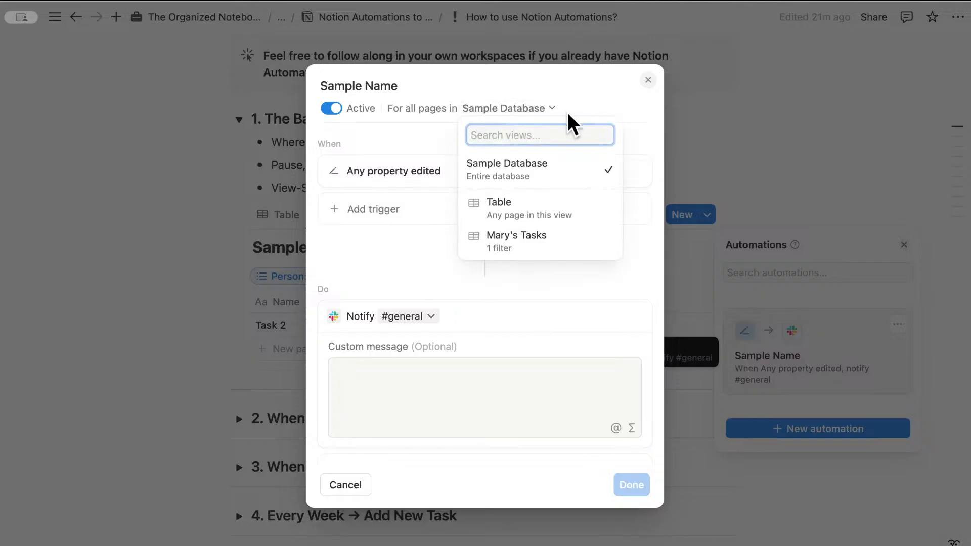
click(542, 245)
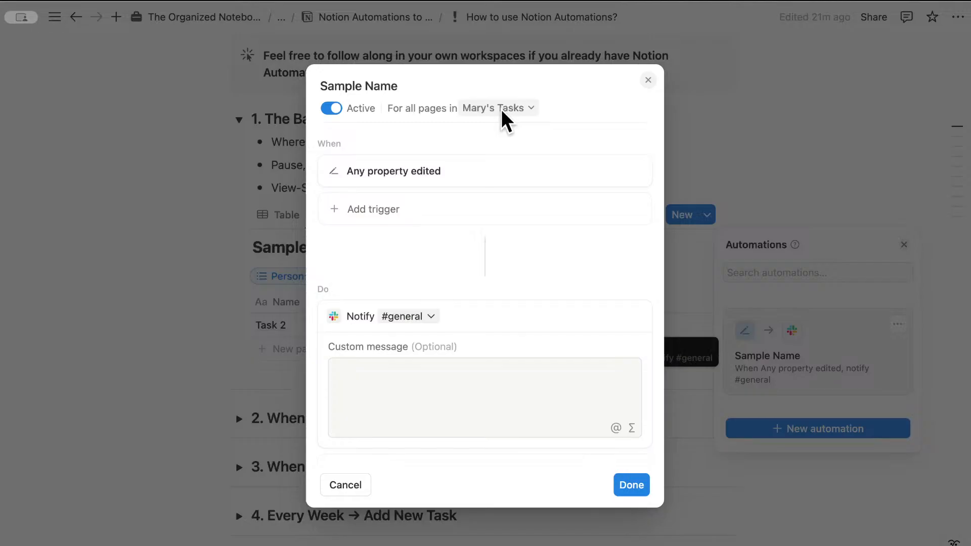
Set the Sample Name automation's scope back to the entire Sample Database and close the editor and automations list.
click(483, 108)
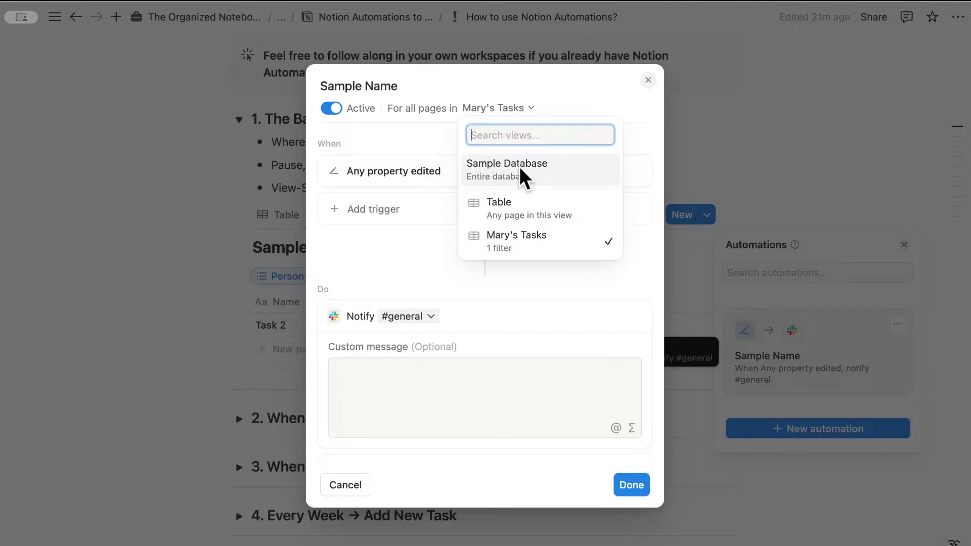
click(504, 173)
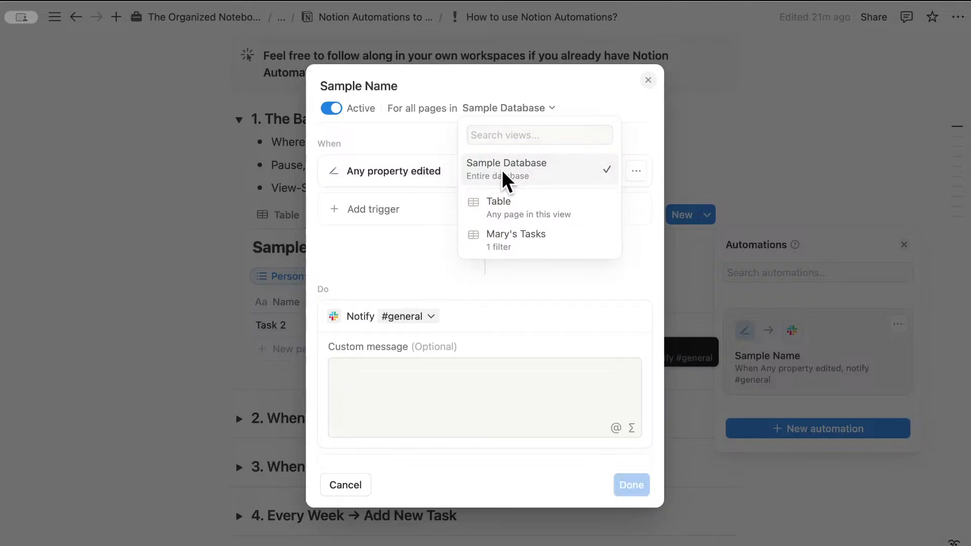
click(647, 80)
click(708, 119)
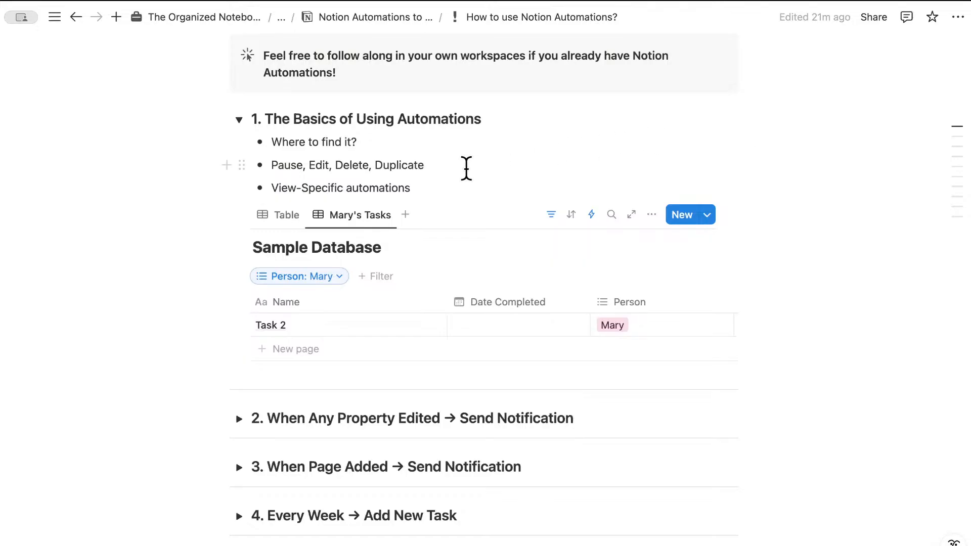
Collapse section 1, expand "2. When Any Property Edited → Send Notification", and delete its database's Sample Name automation.
click(239, 119)
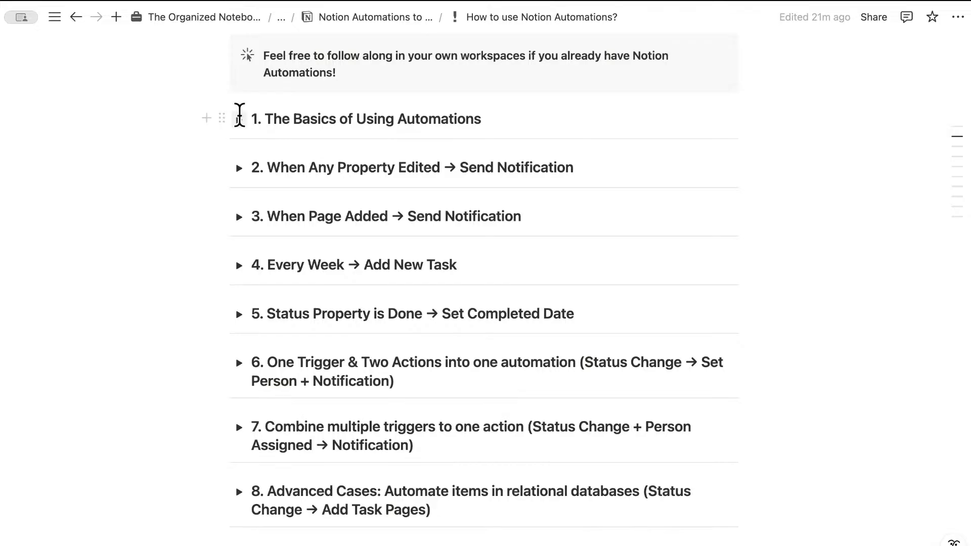
click(238, 167)
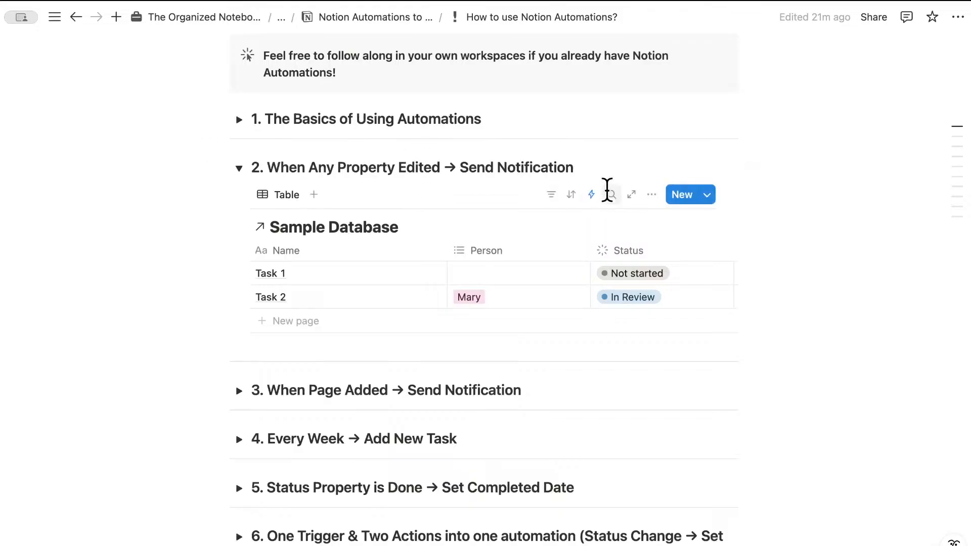
click(592, 195)
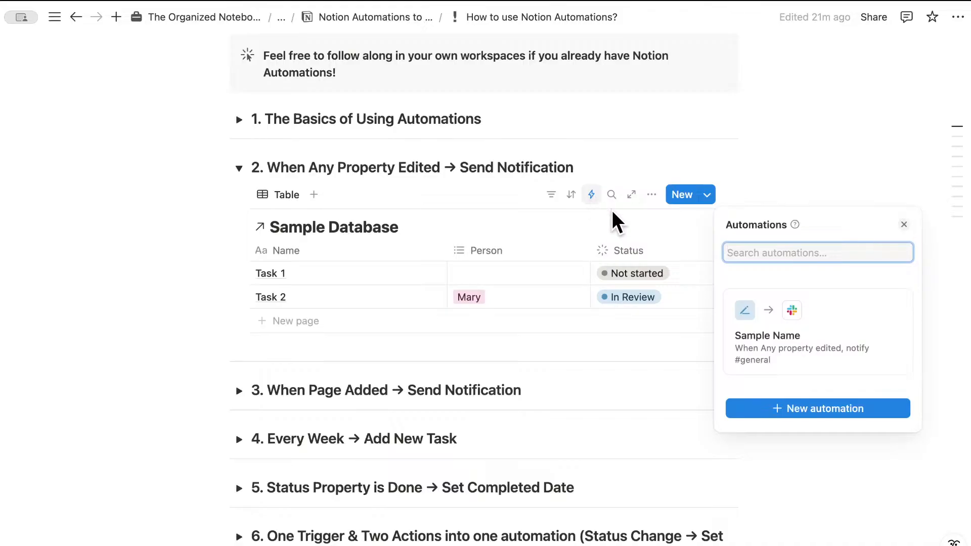
click(897, 303)
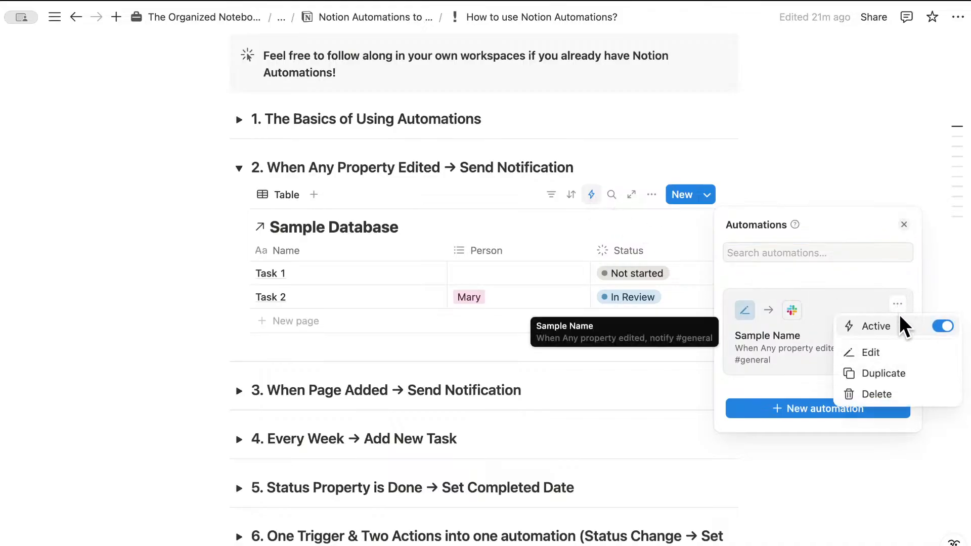
click(901, 391)
click(529, 283)
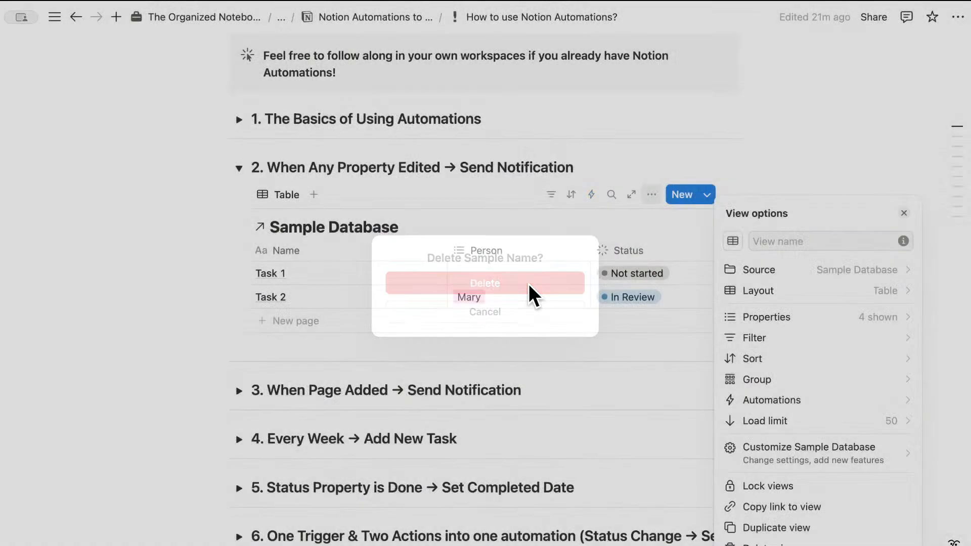
click(744, 192)
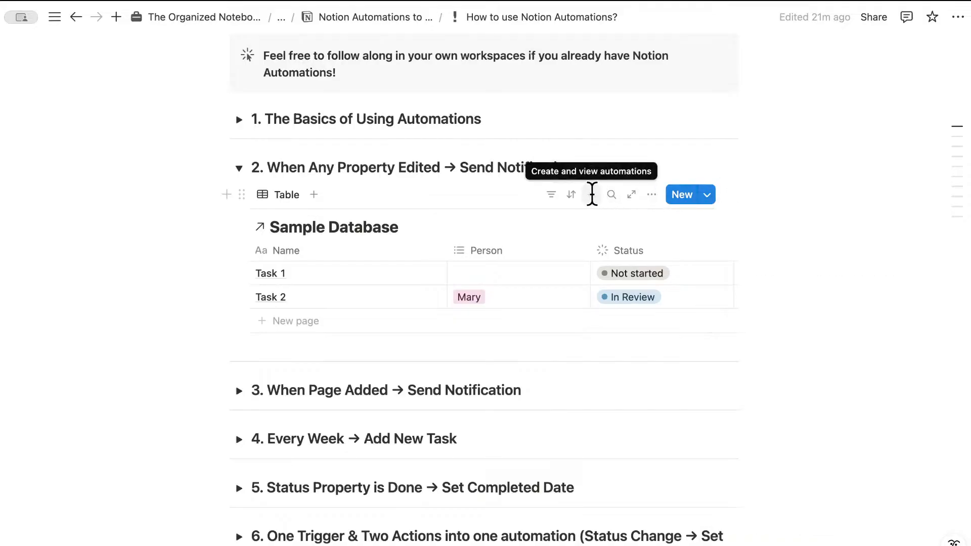
Start a new automation for all pages in Sample Database with the trigger "Any property edited".
click(591, 194)
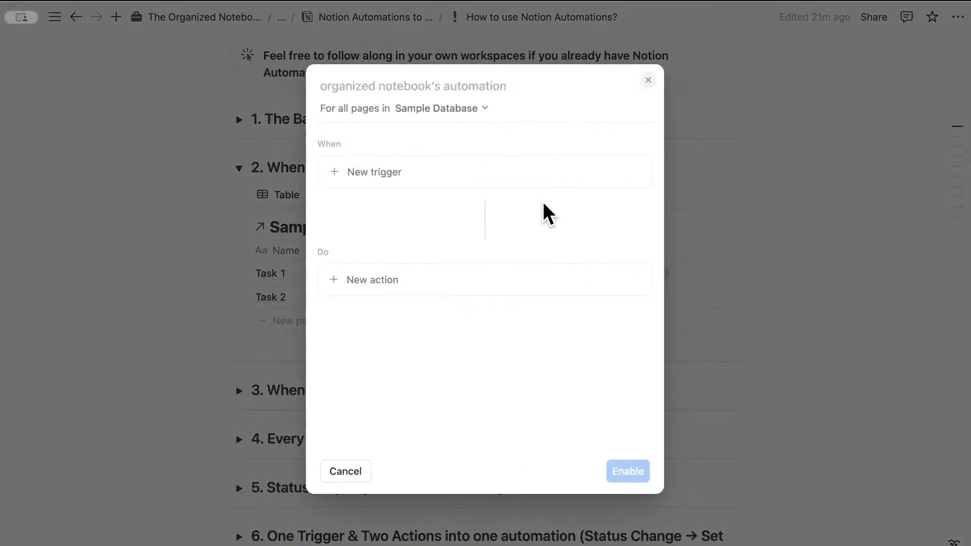
click(793, 231)
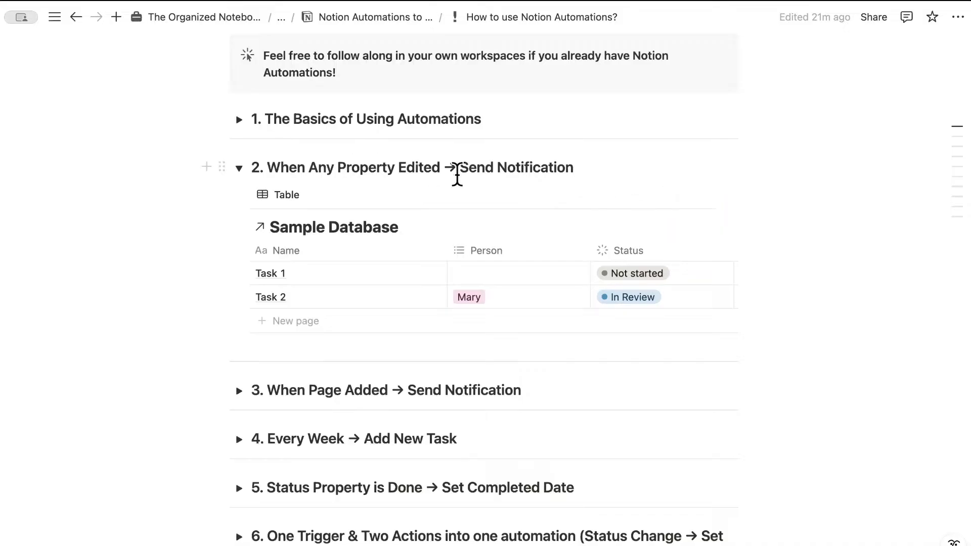
click(590, 194)
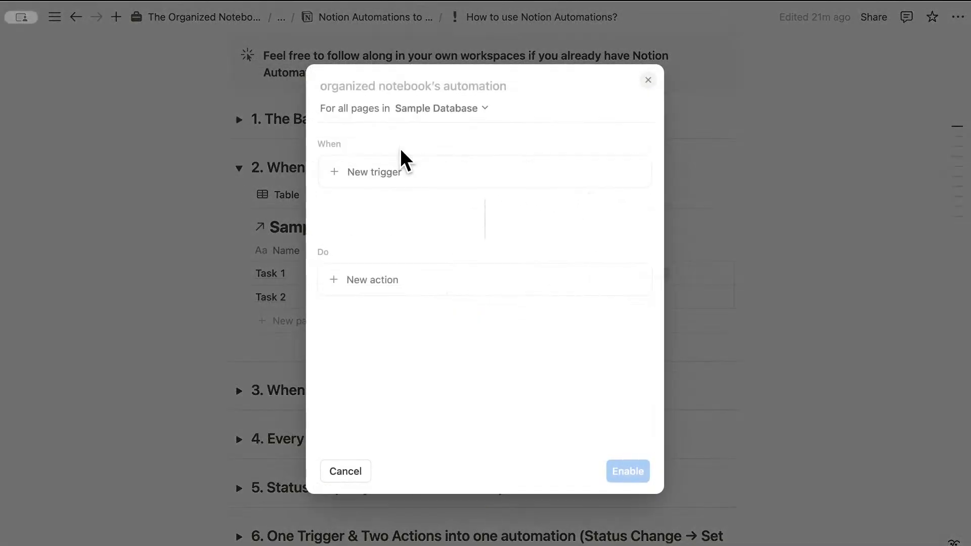
click(403, 167)
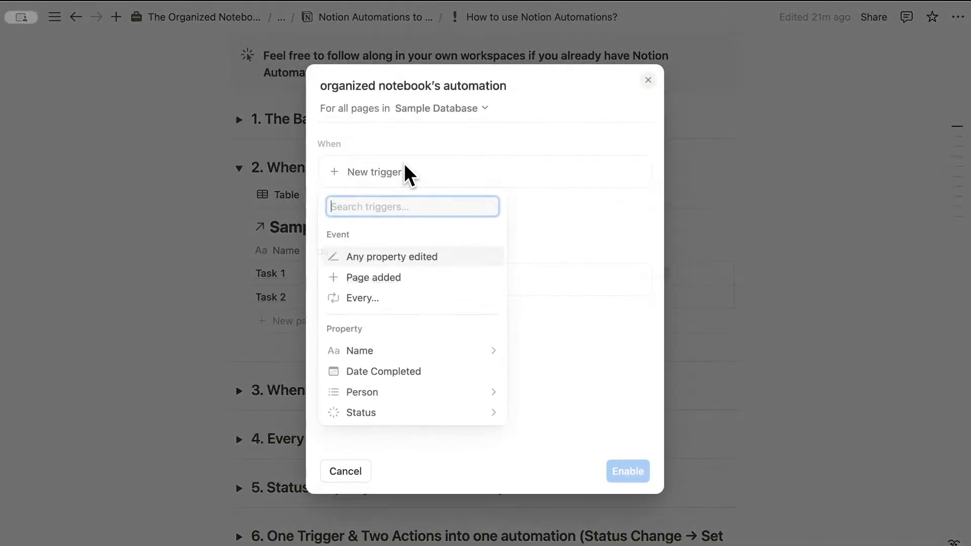
click(464, 255)
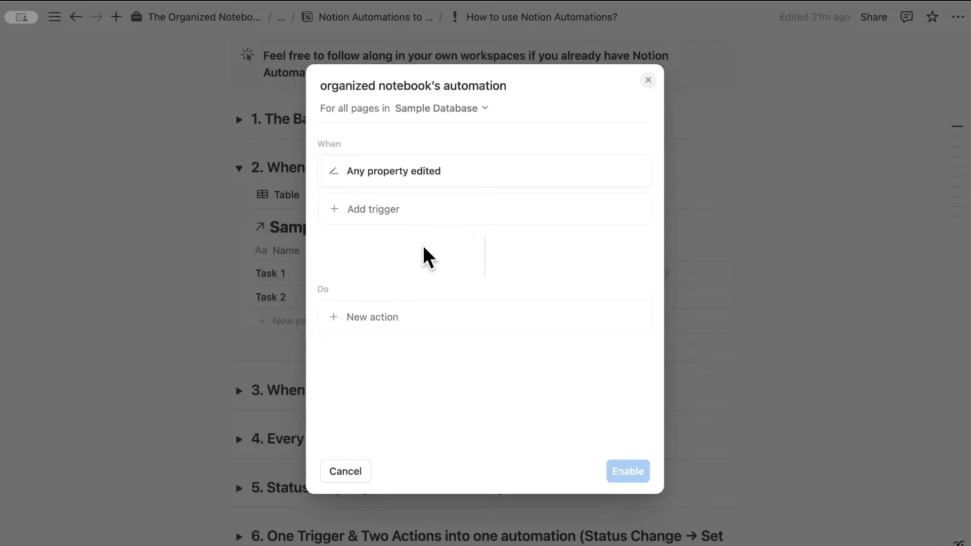
Add an action that sends a Slack notification to the #general channel.
click(414, 314)
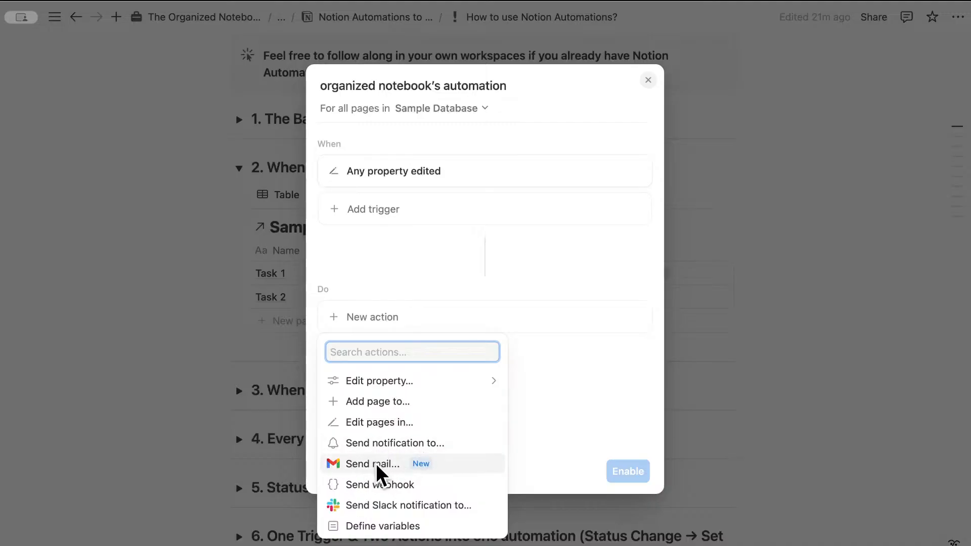
click(371, 505)
click(441, 316)
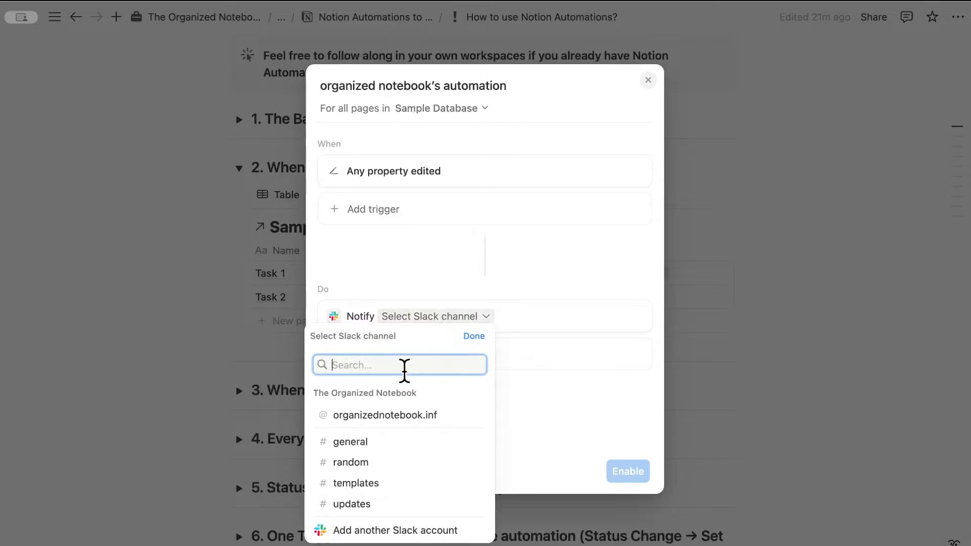
click(375, 441)
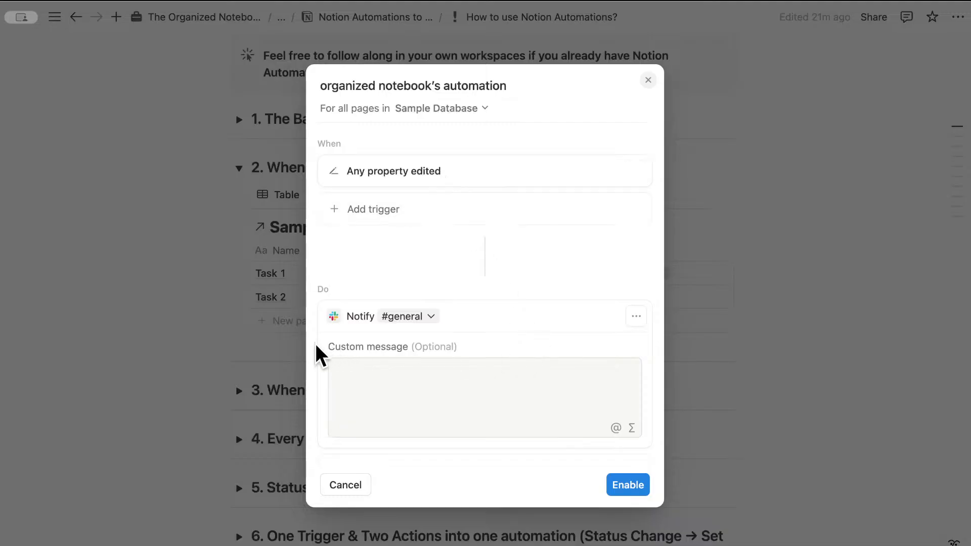
Set the Slack notification's custom message to "Tasks have been edited!" and enable the automation.
click(501, 366)
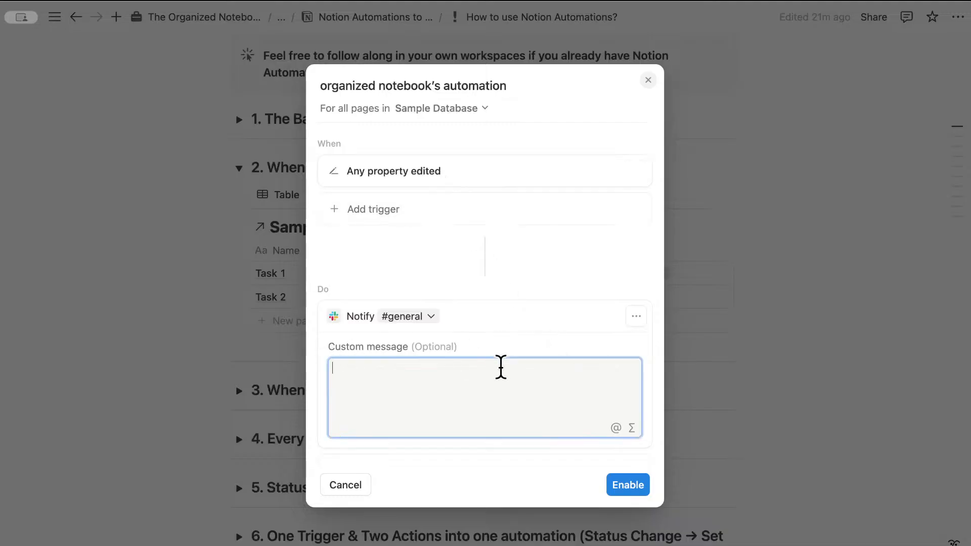
text(Tasks have b)
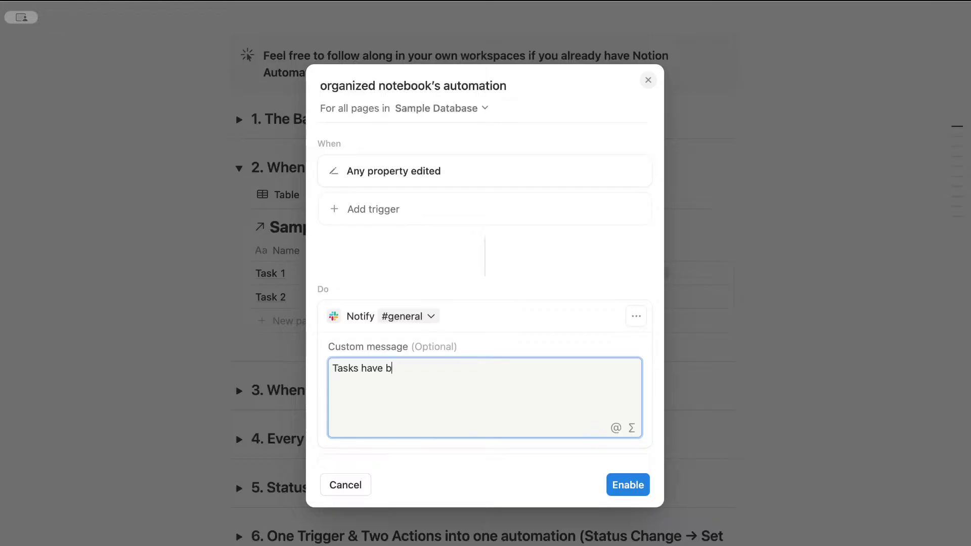
text(een edited!)
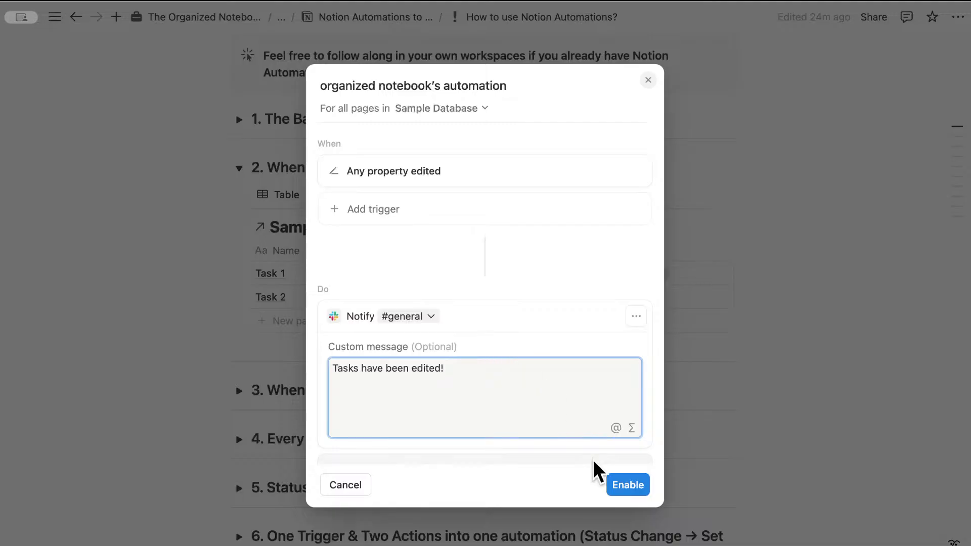
click(618, 484)
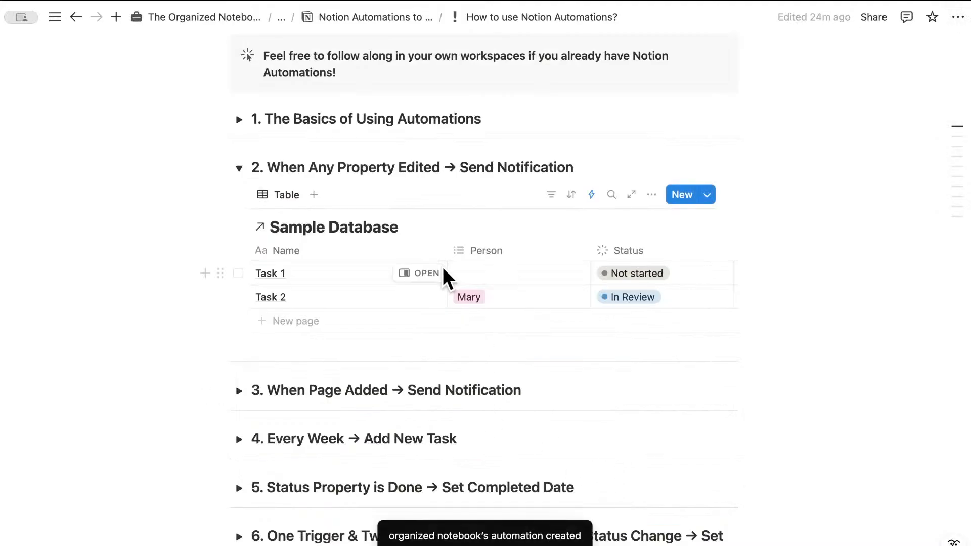
Replace Task 2's assigned person with the first option in the Person list to trigger the automation.
click(495, 298)
click(521, 341)
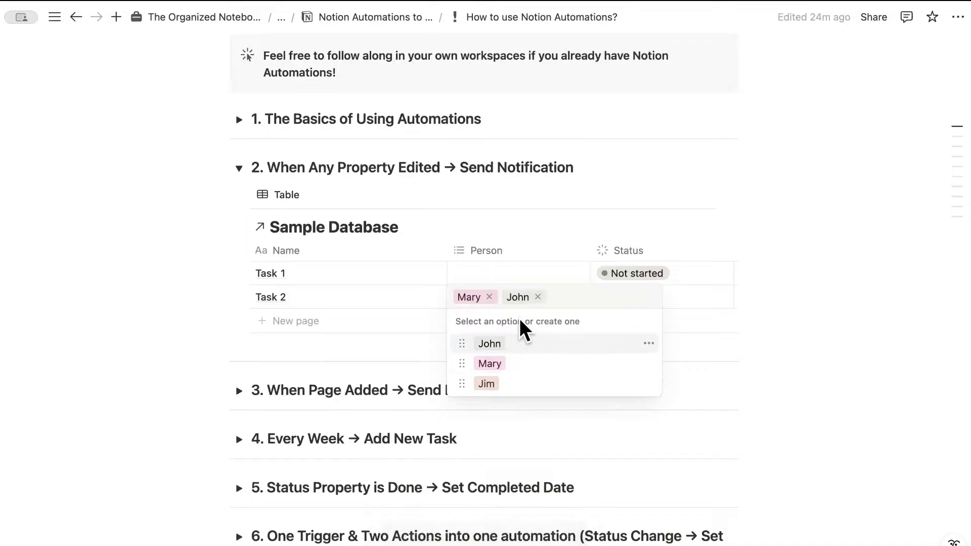
click(489, 297)
key(Escape)
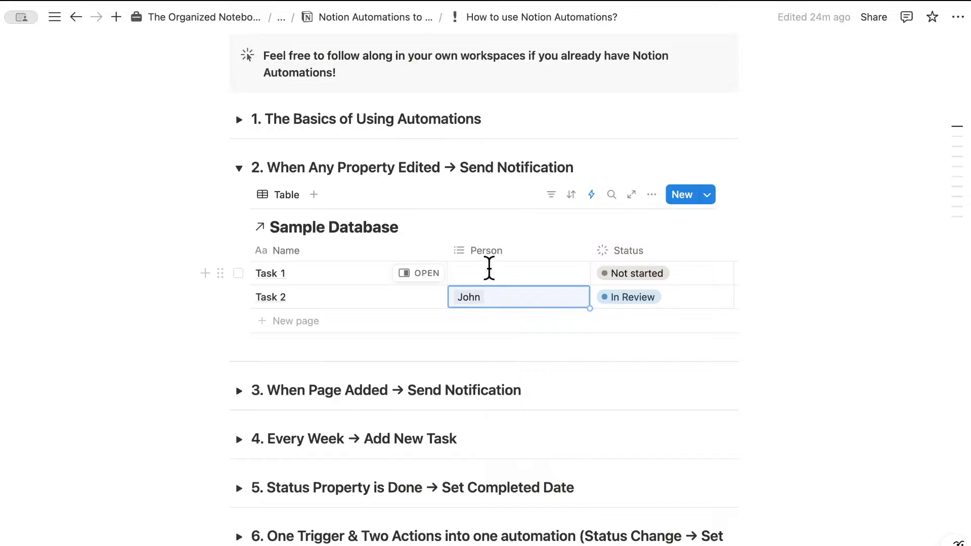
Review the any-property-edited automation's settings and the actions available to add, leaving the automation unmodified.
click(590, 195)
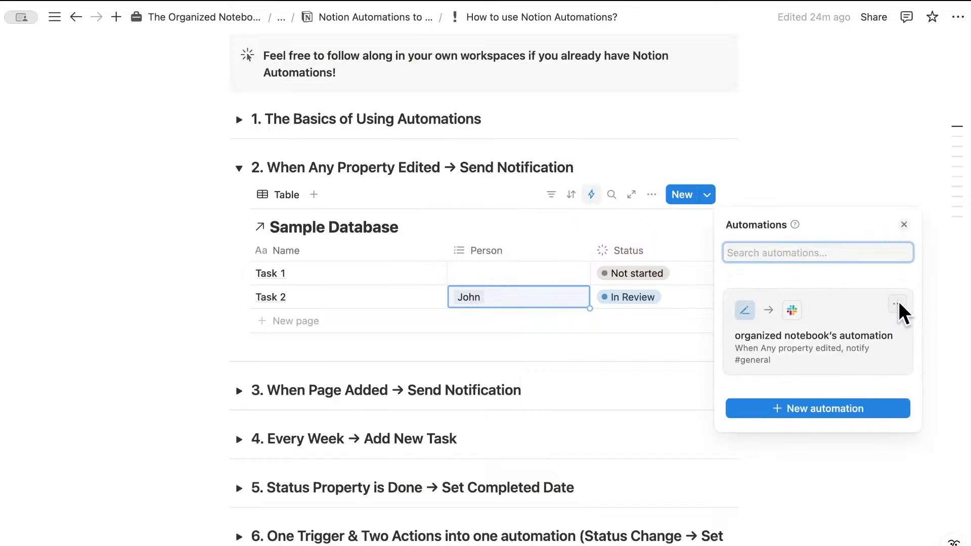
click(898, 302)
click(887, 347)
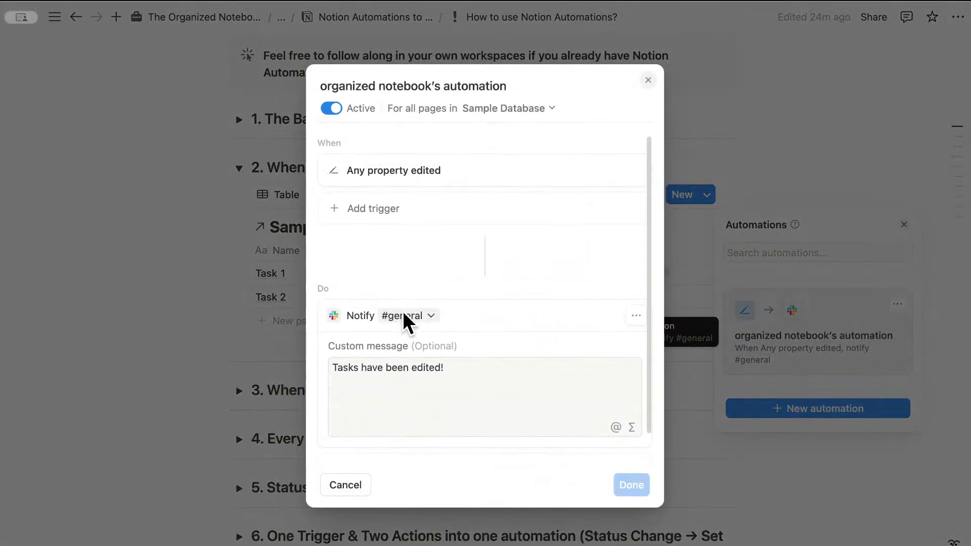
scroll(402, 323, down, 2)
click(398, 434)
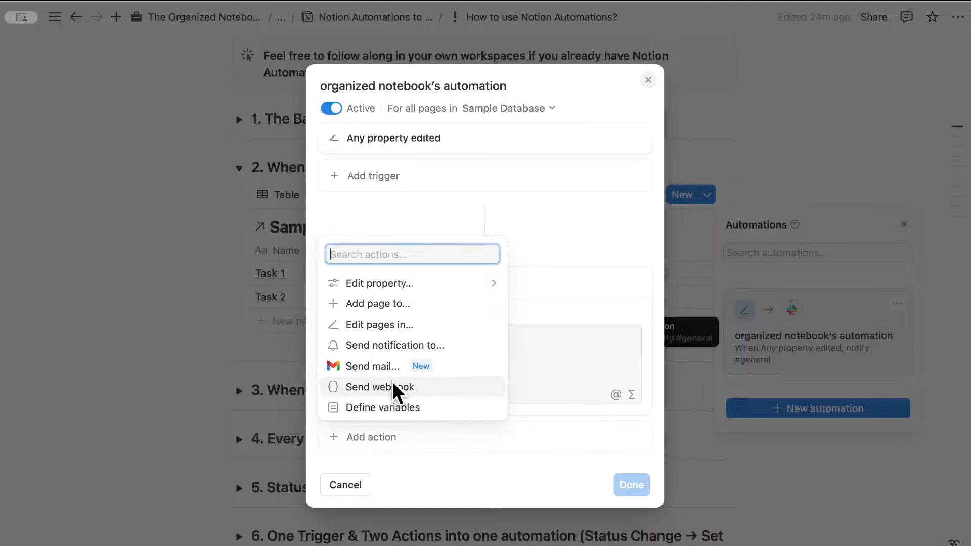
click(694, 154)
click(694, 151)
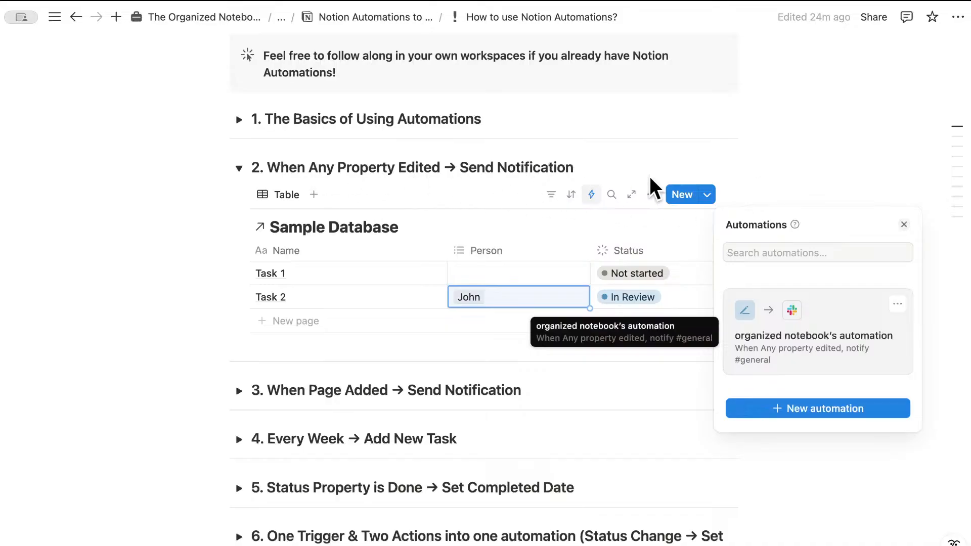
click(759, 159)
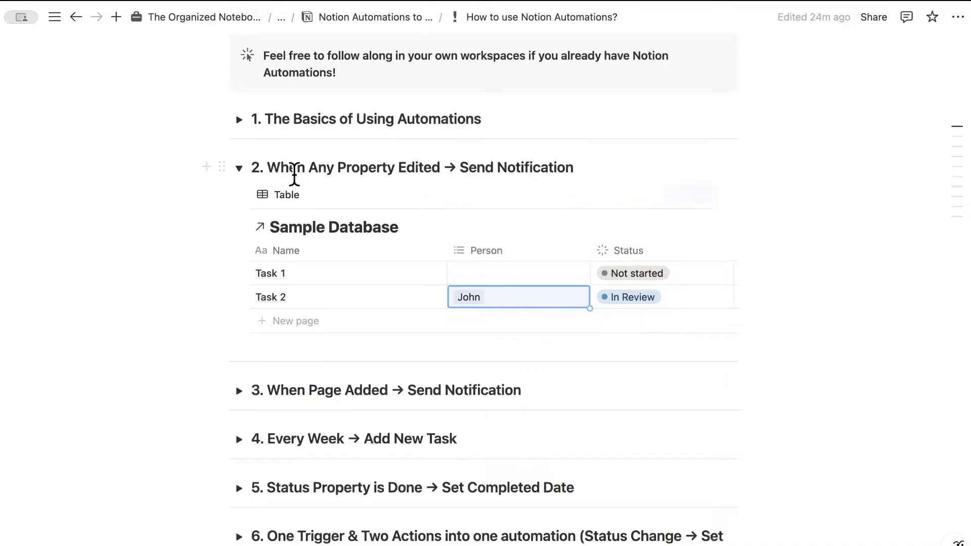
Switch to section 3, "When Page Added → Send Notification", and start a new Sample Database automation with the trigger "Page added".
click(239, 168)
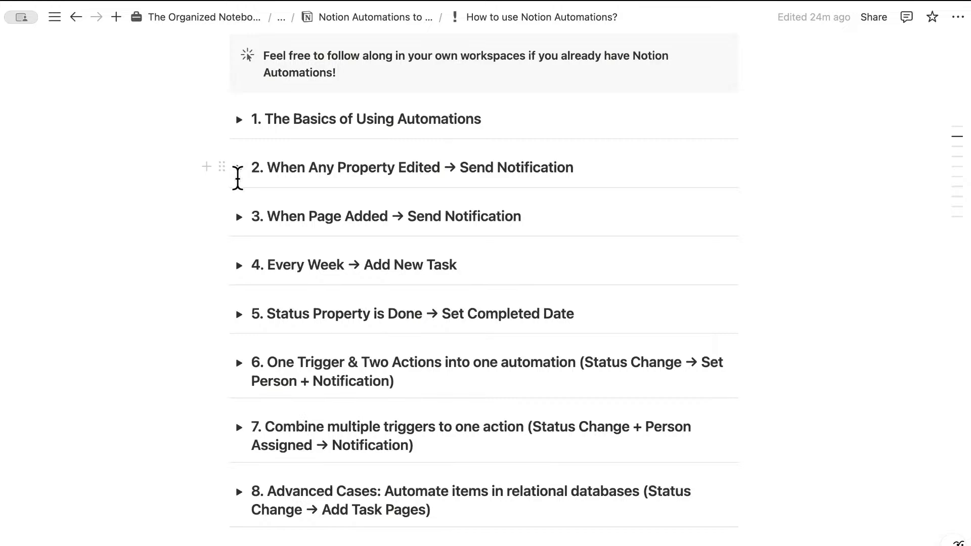
click(238, 217)
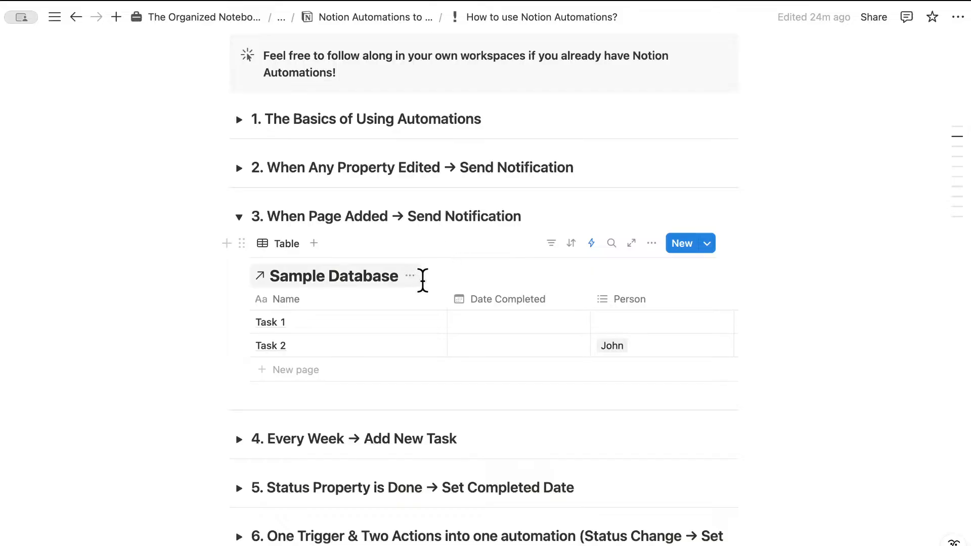
click(590, 242)
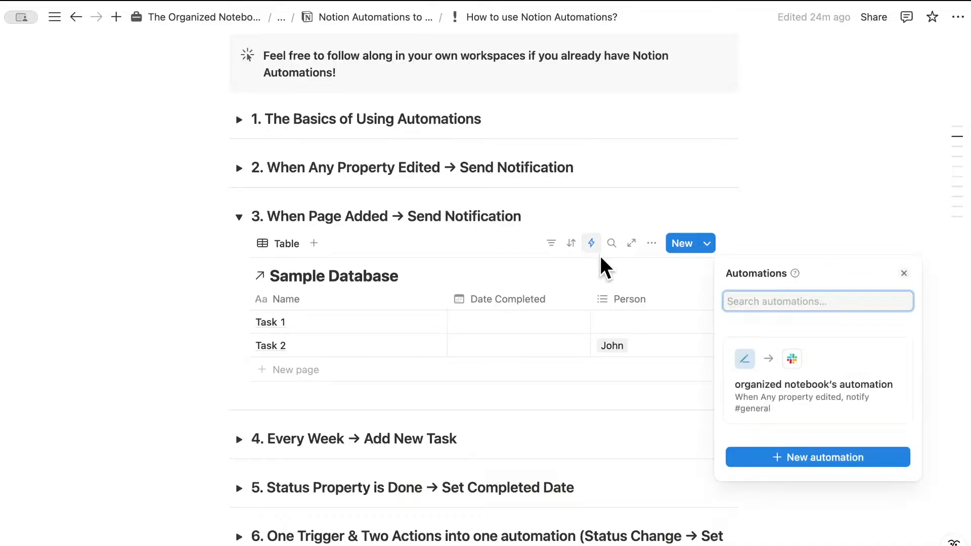
click(803, 456)
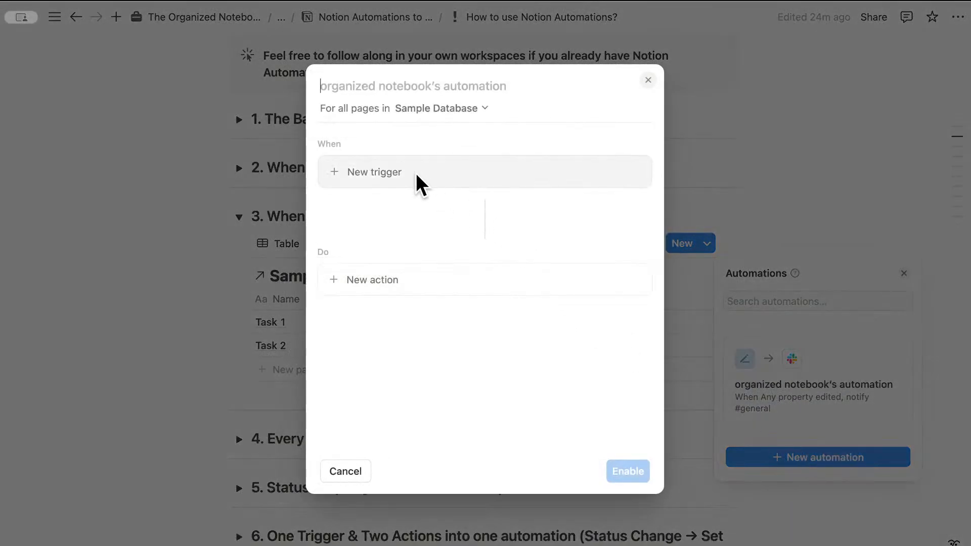
click(415, 173)
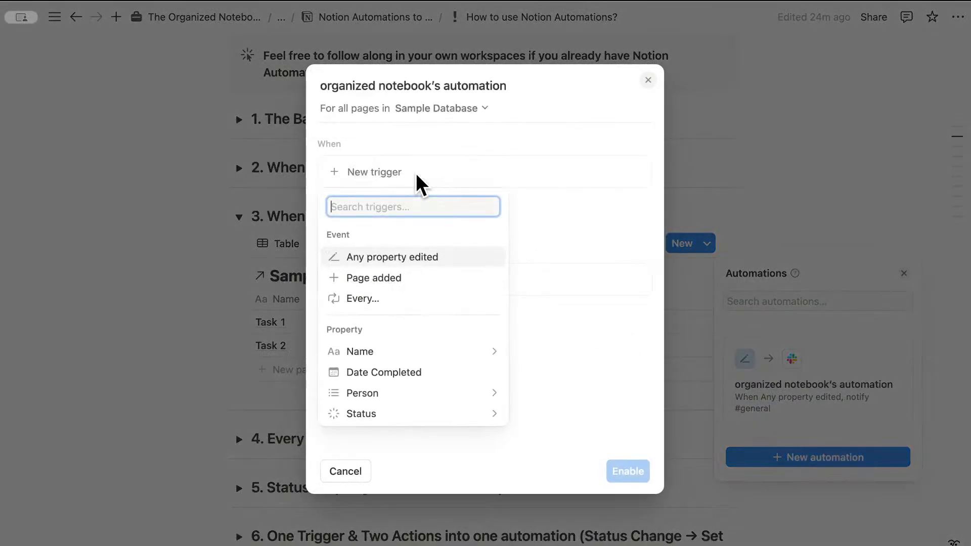
click(409, 277)
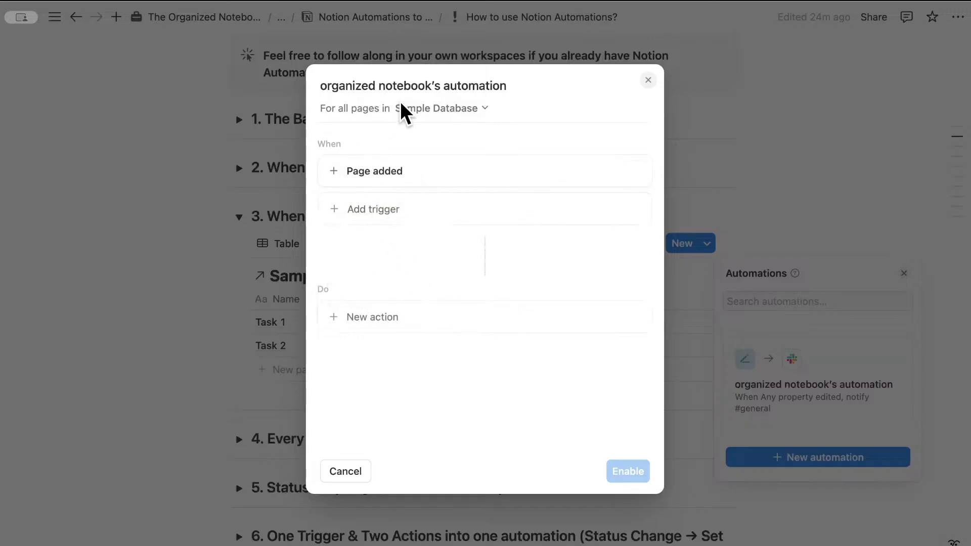
Add an action that notifies the Slack channel #general without a custom message, and enable the page-added automation.
click(403, 319)
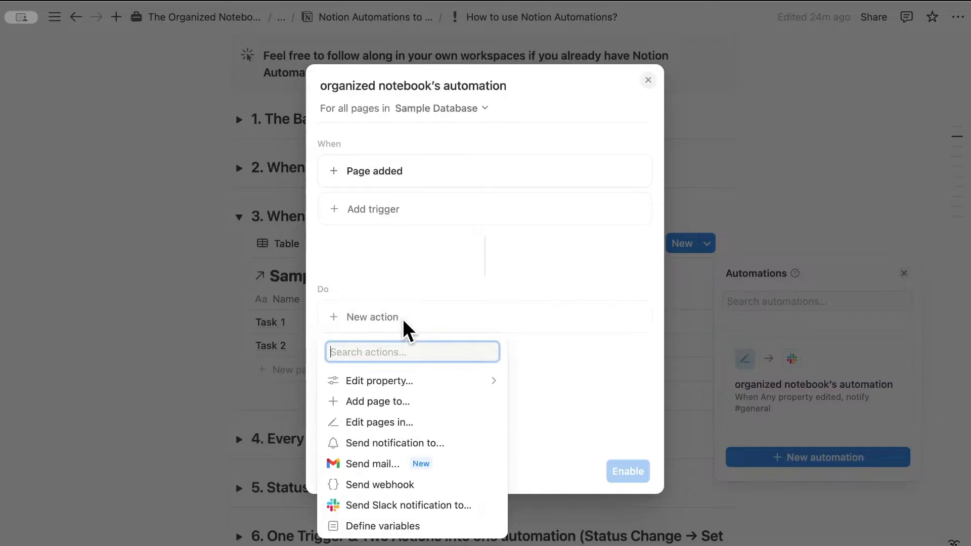
click(405, 501)
click(471, 315)
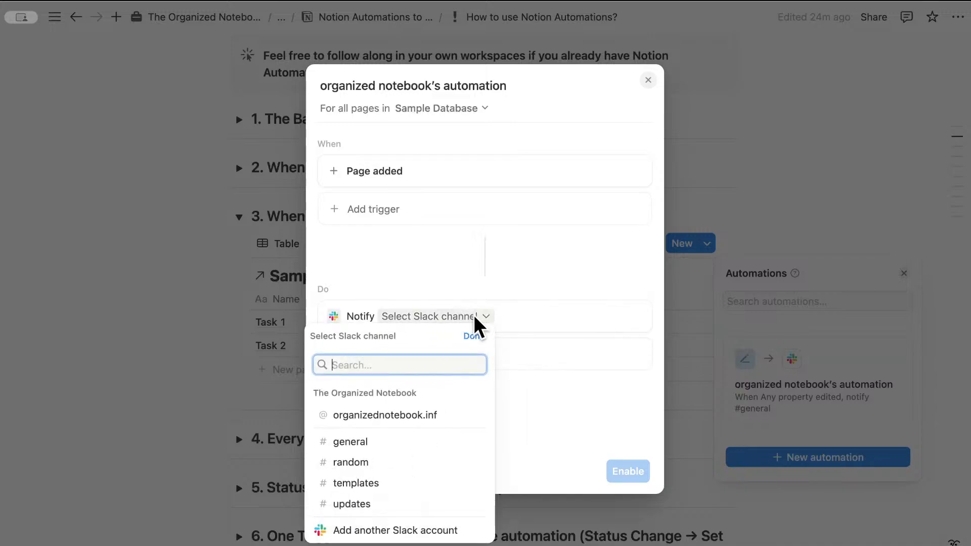
click(396, 442)
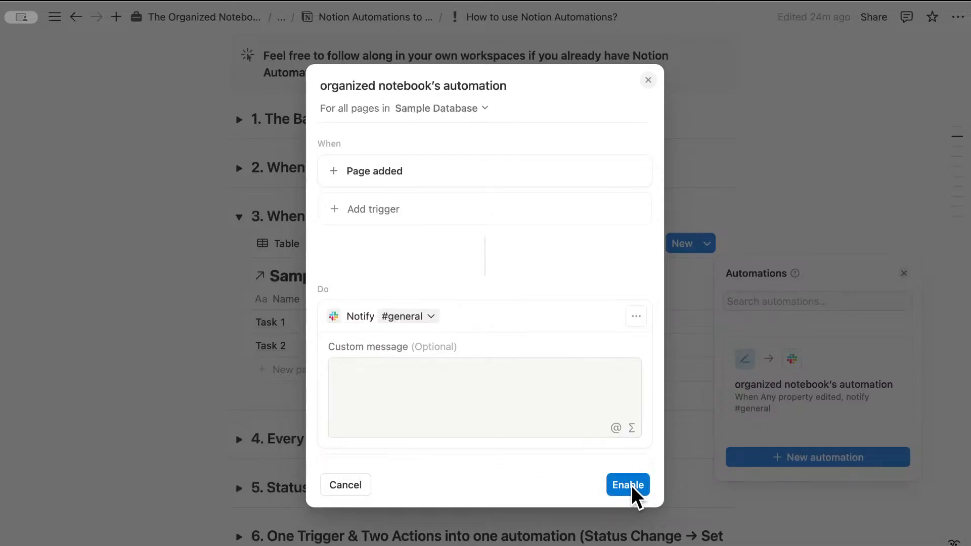
click(444, 374)
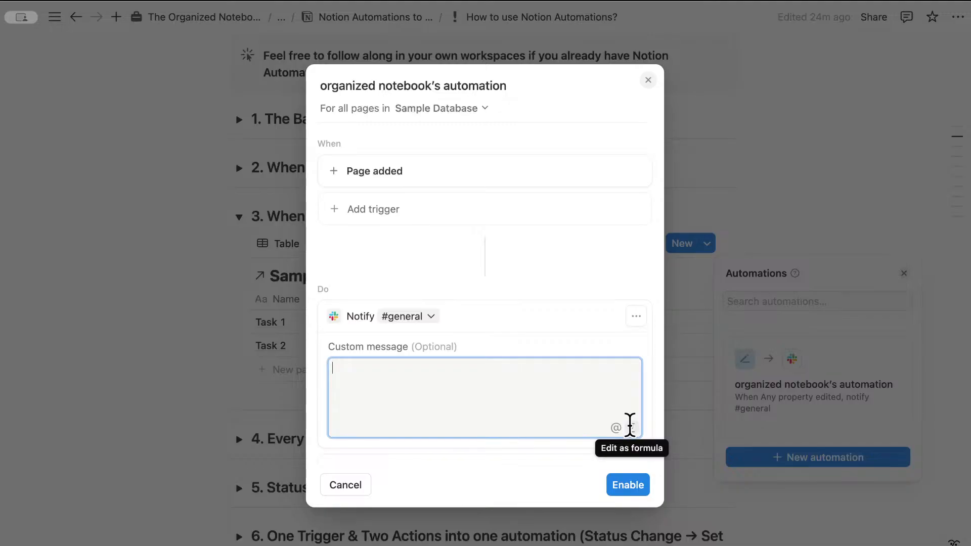
click(624, 484)
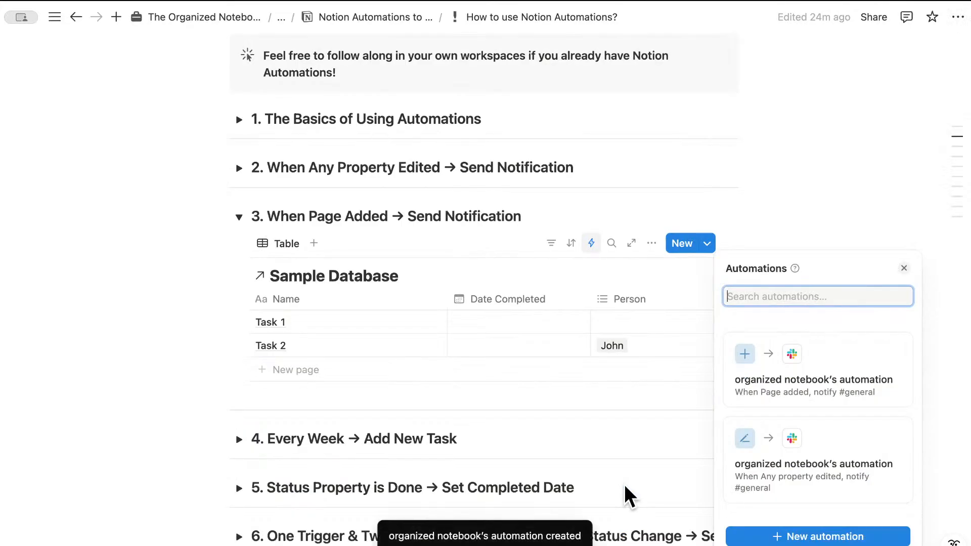
Add a blank new page to the Sample Database to trigger the page-added automation.
click(798, 230)
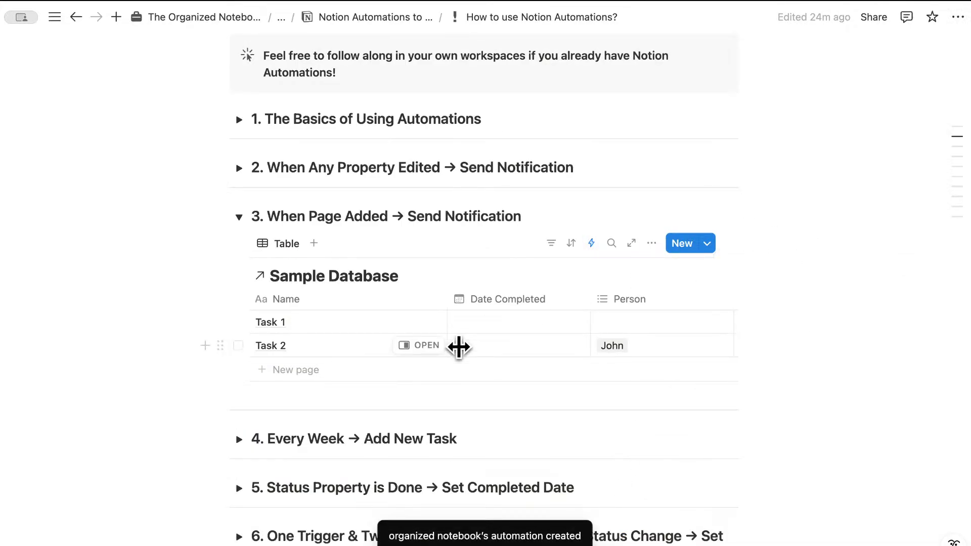
click(317, 375)
key(Escape)
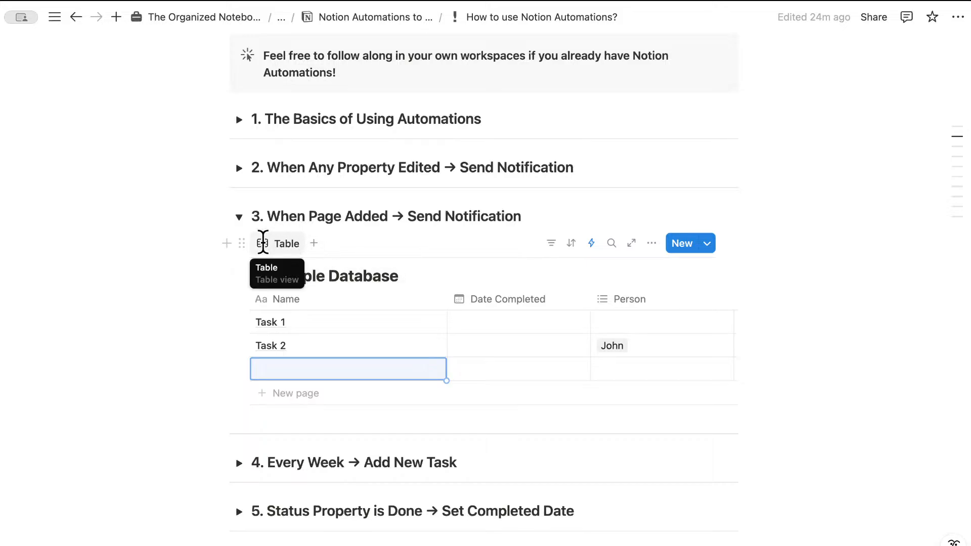
Collapse section 3 and expand section 4, "Every Week → Add New Task", to show its Sample Database.
click(239, 216)
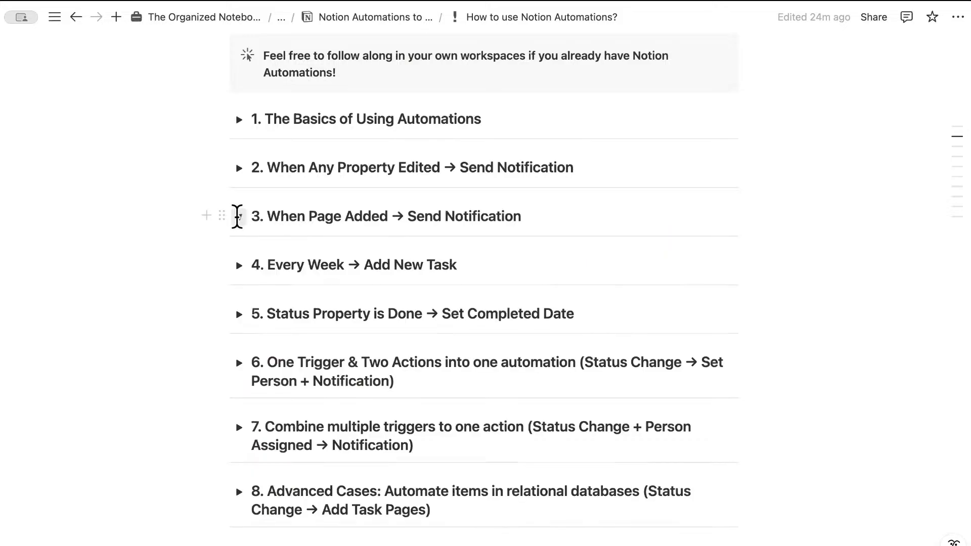
click(238, 265)
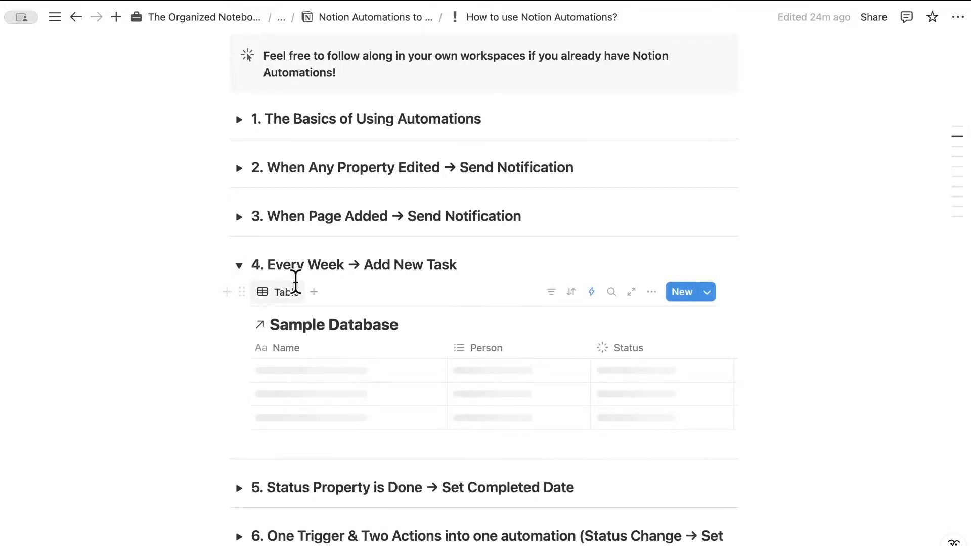
scroll(330, 306, down, 2)
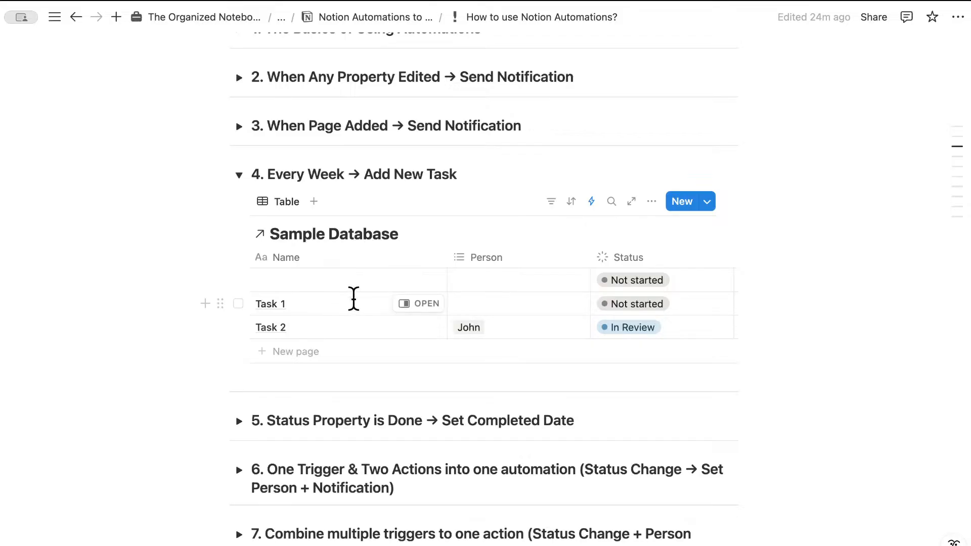
Delete both the page-added and the any-property-edited Slack automations from the Sample Database.
click(590, 202)
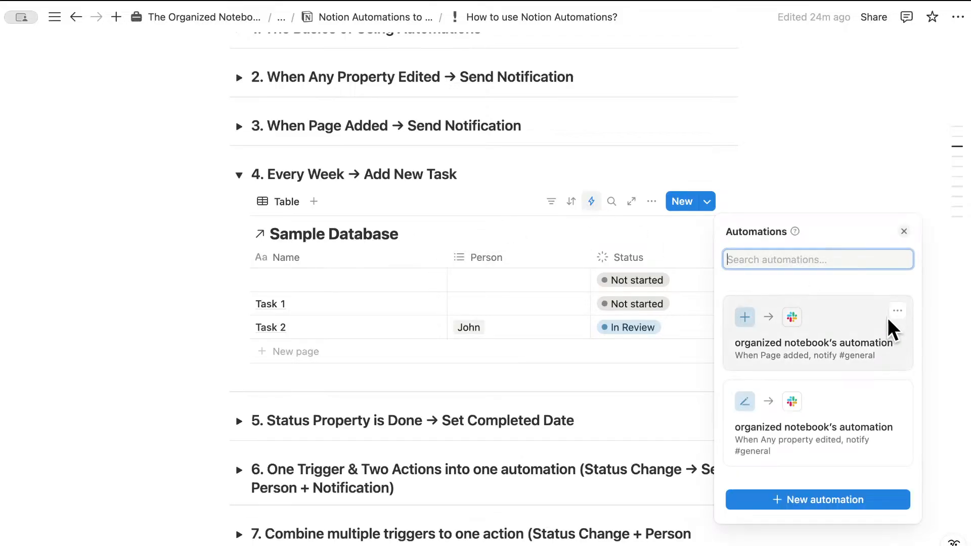
click(896, 312)
click(890, 398)
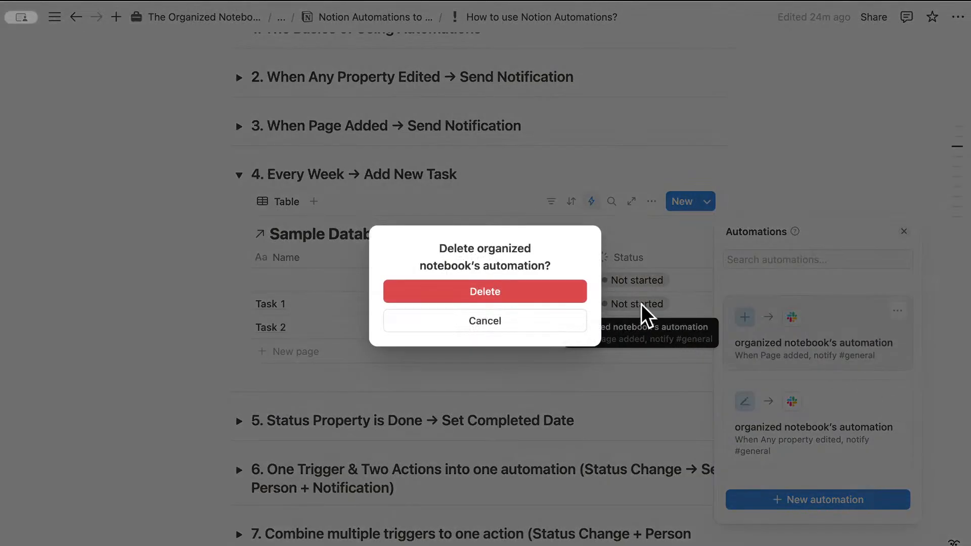
click(568, 293)
click(899, 310)
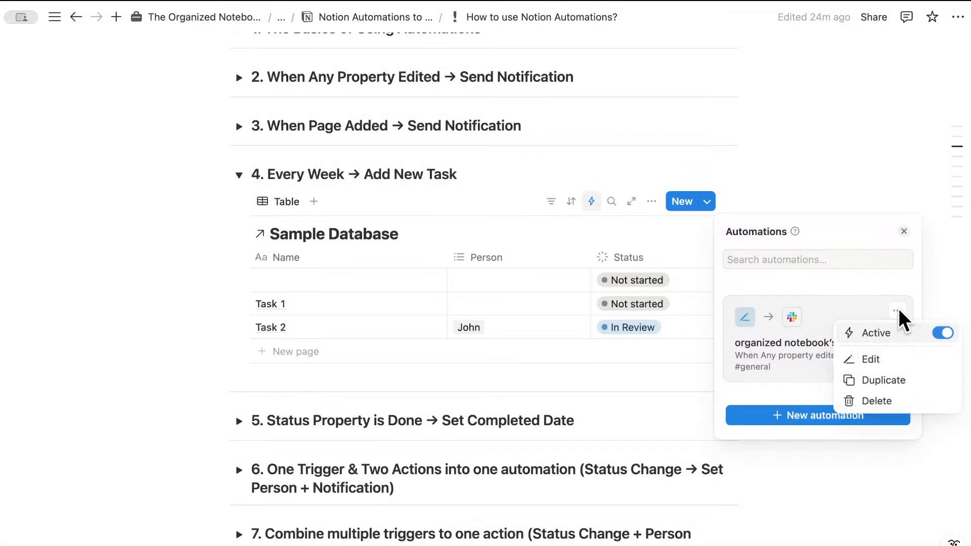
click(882, 400)
click(512, 287)
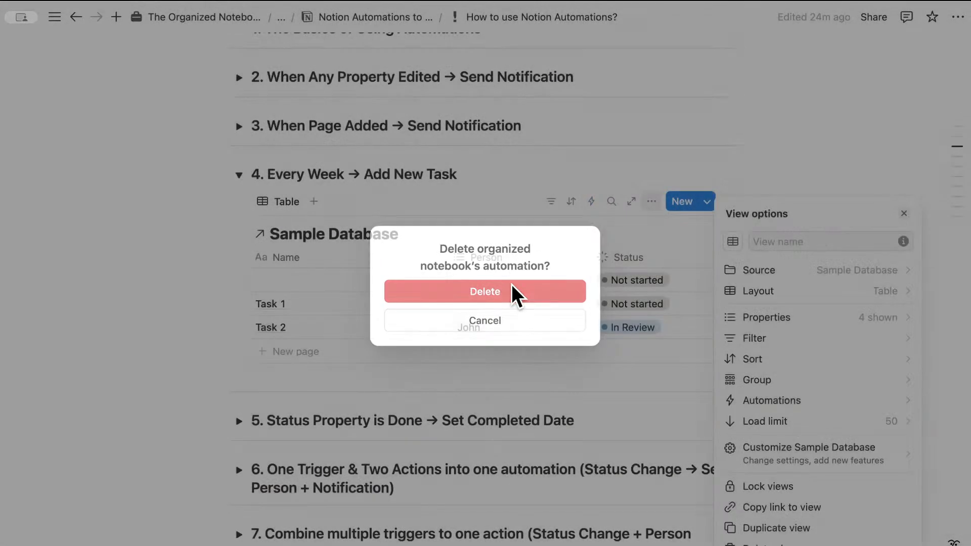
click(757, 167)
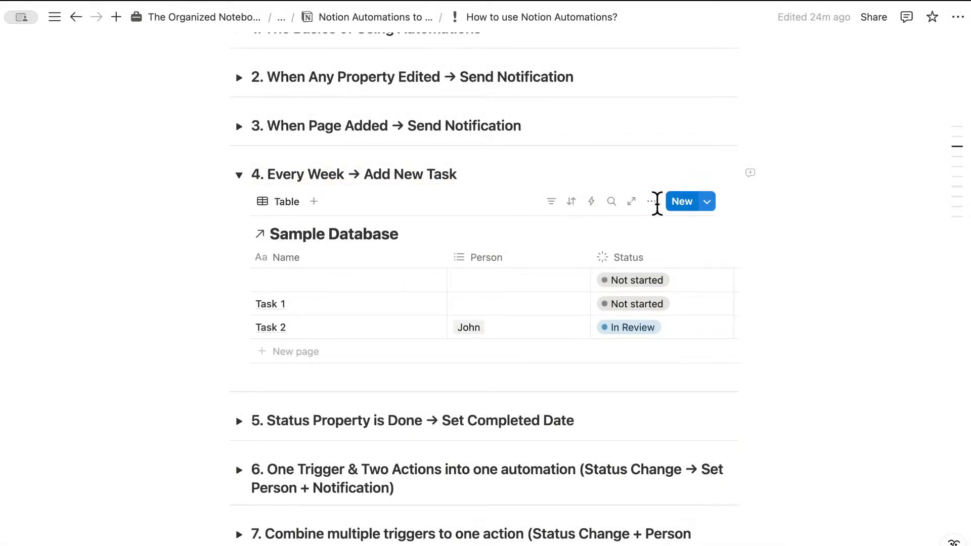
Start a new Sample Database automation with a recurring trigger set to every week.
click(592, 201)
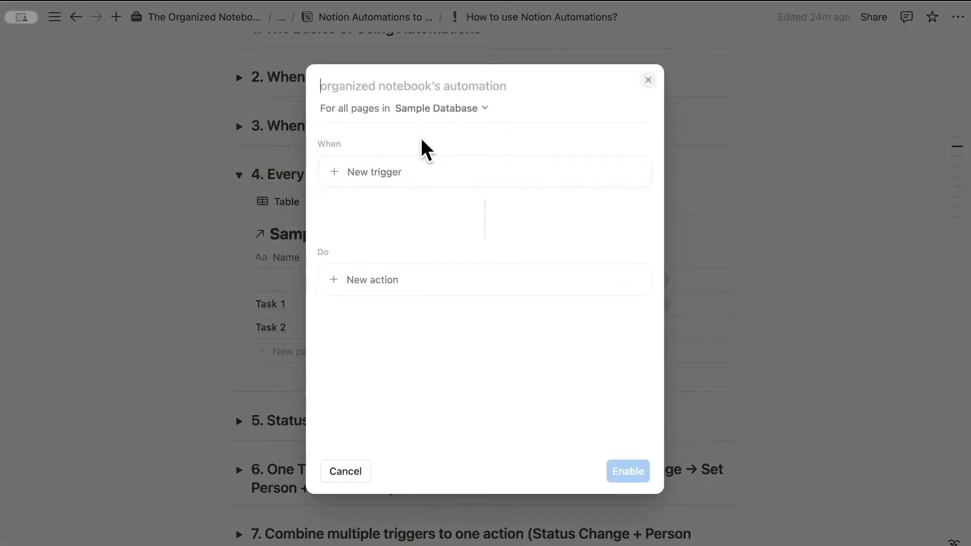
click(402, 171)
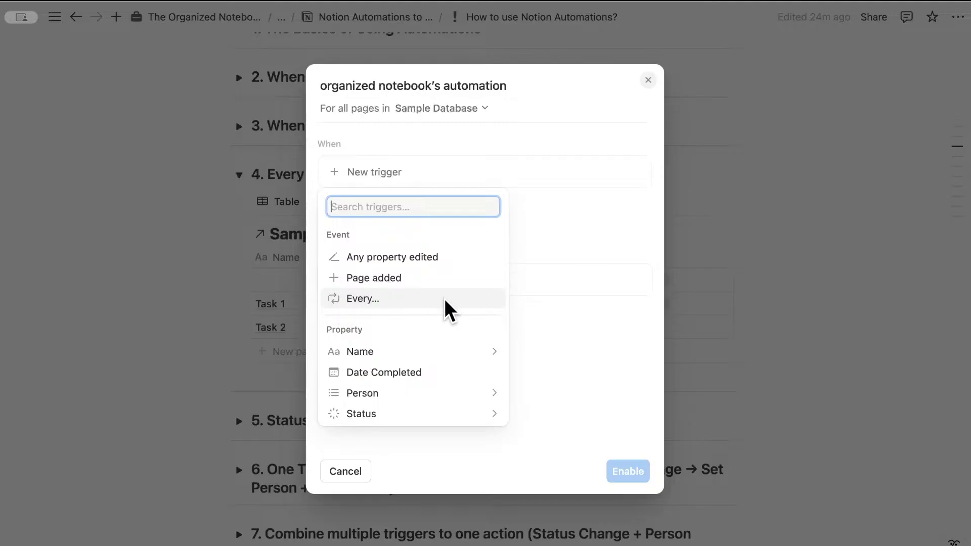
click(405, 296)
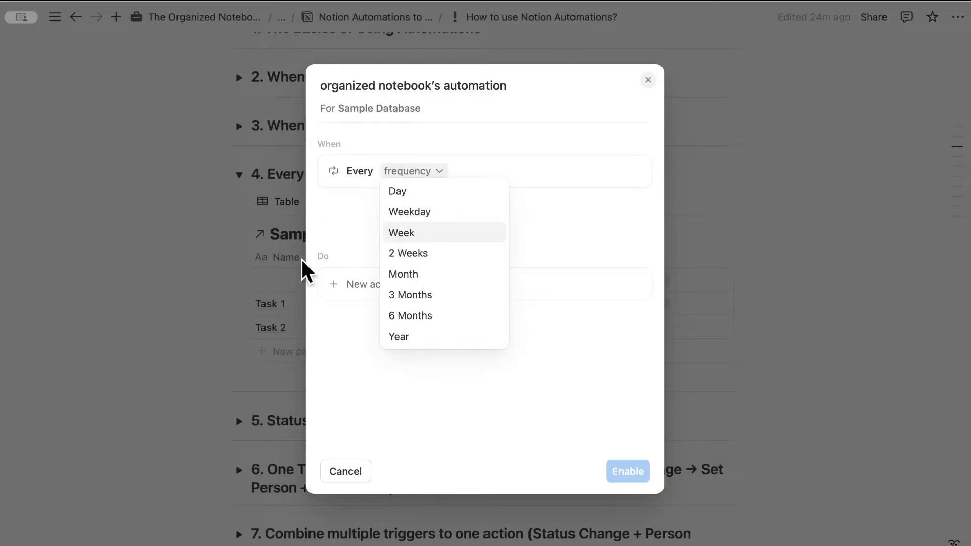
click(411, 231)
click(439, 162)
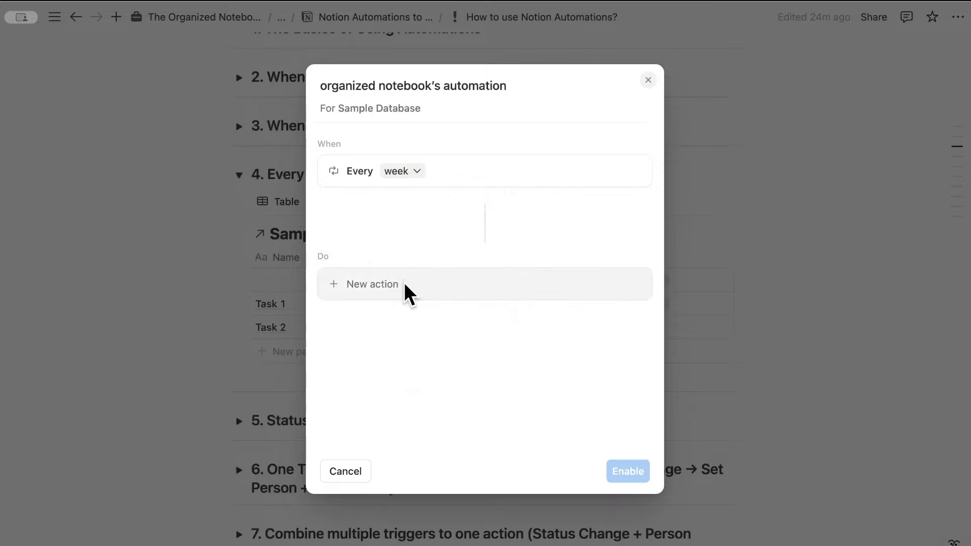
Add an action that adds a page to Sample Database, with the page name set to "Weekly Task".
click(404, 282)
click(409, 349)
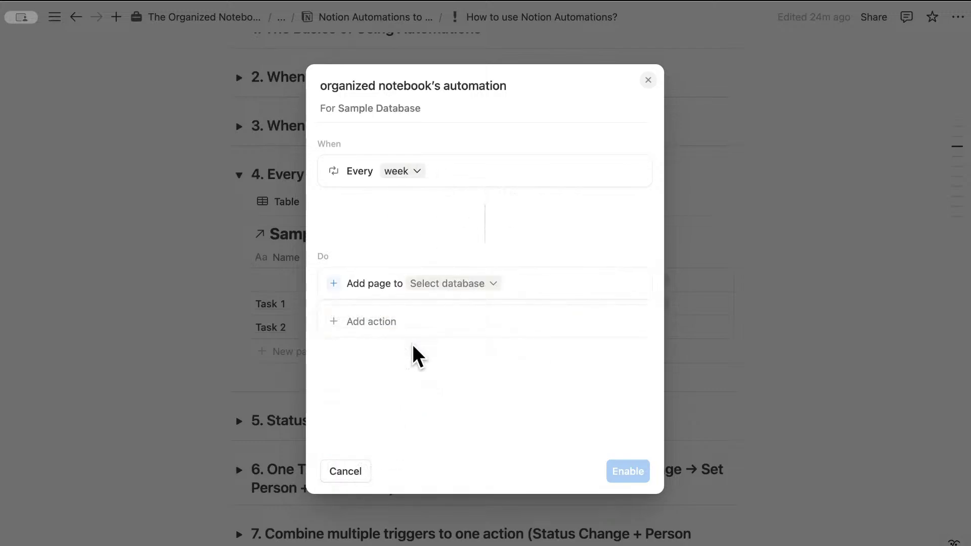
click(442, 282)
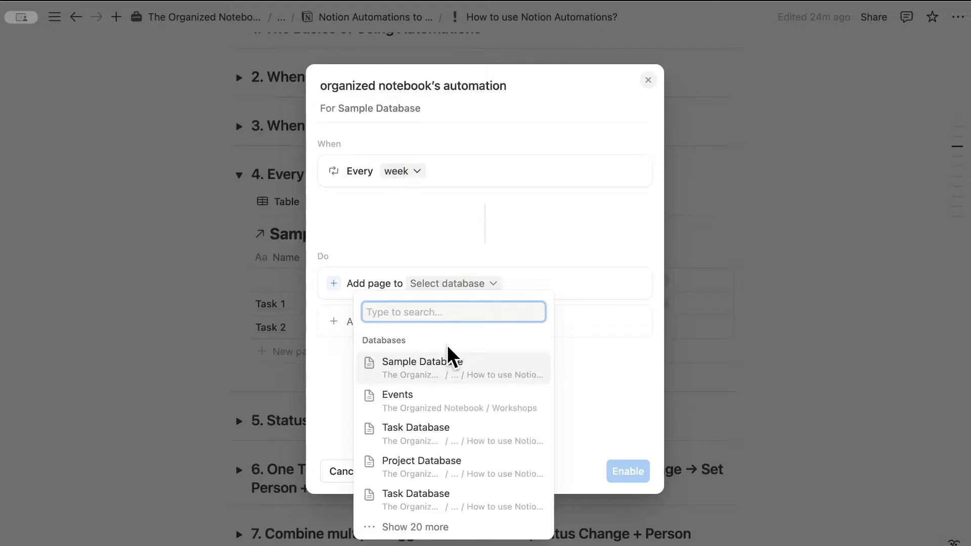
click(429, 361)
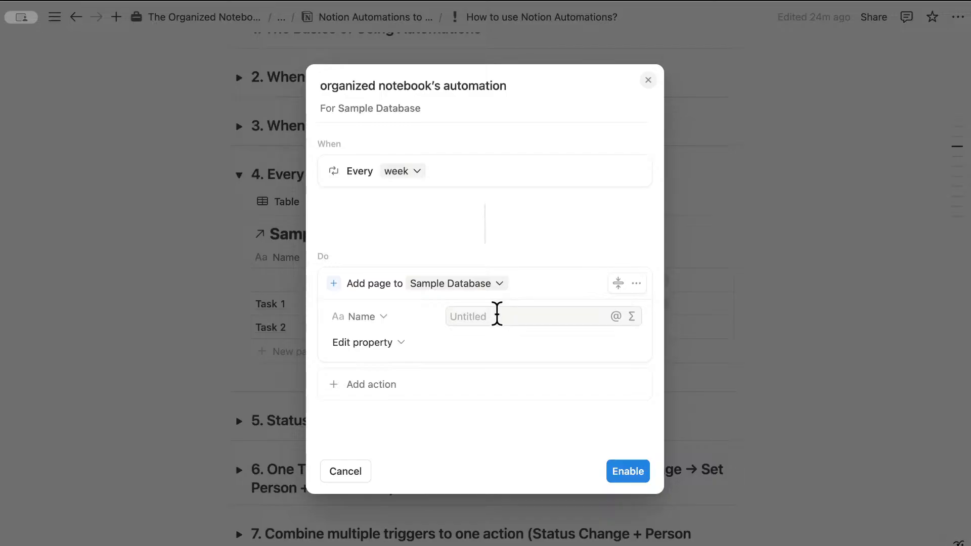
click(482, 316)
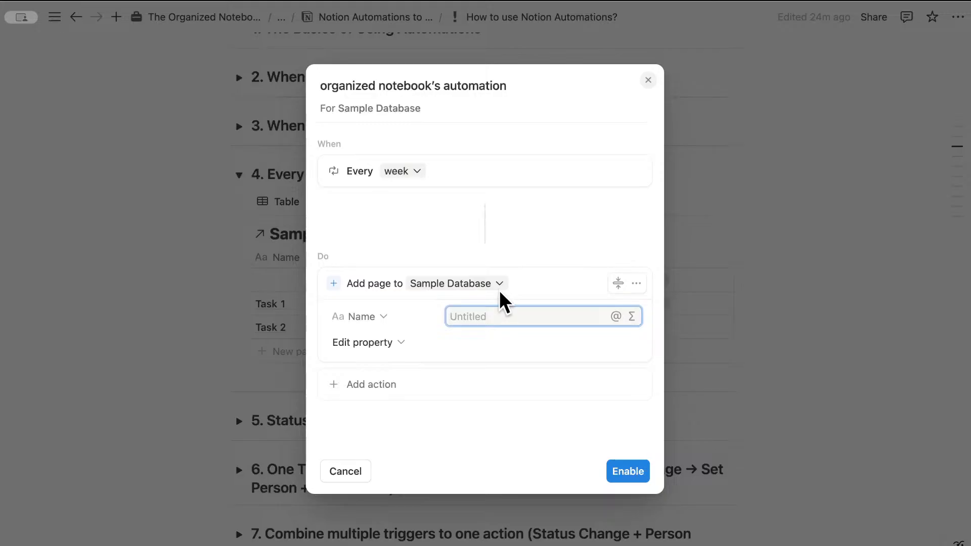
text(Weekly Task)
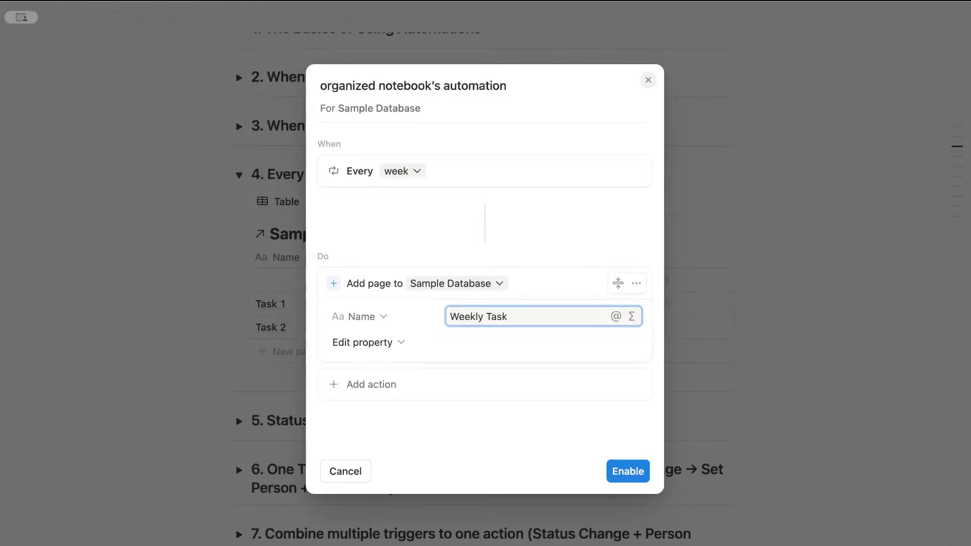
Add the Person property to the new-page action and set it to the first person option.
click(392, 342)
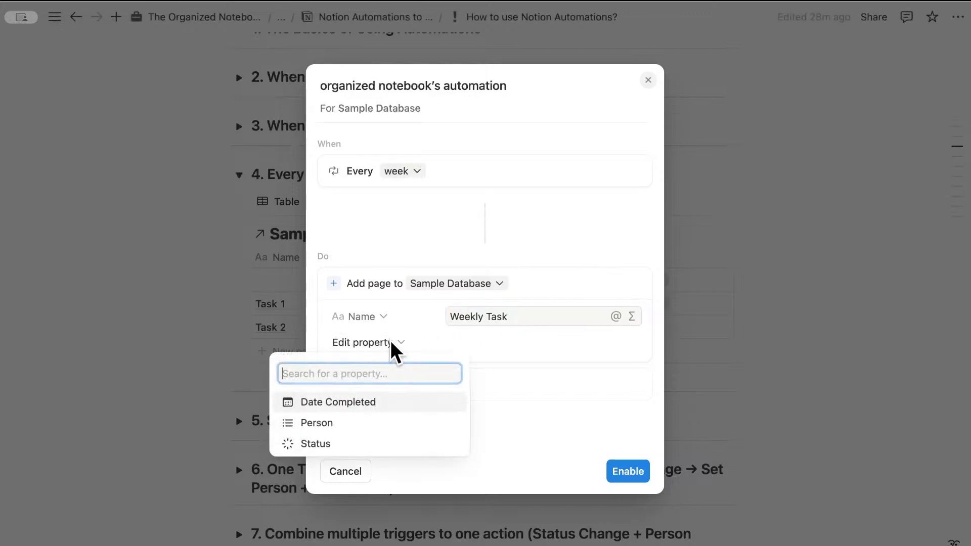
click(377, 420)
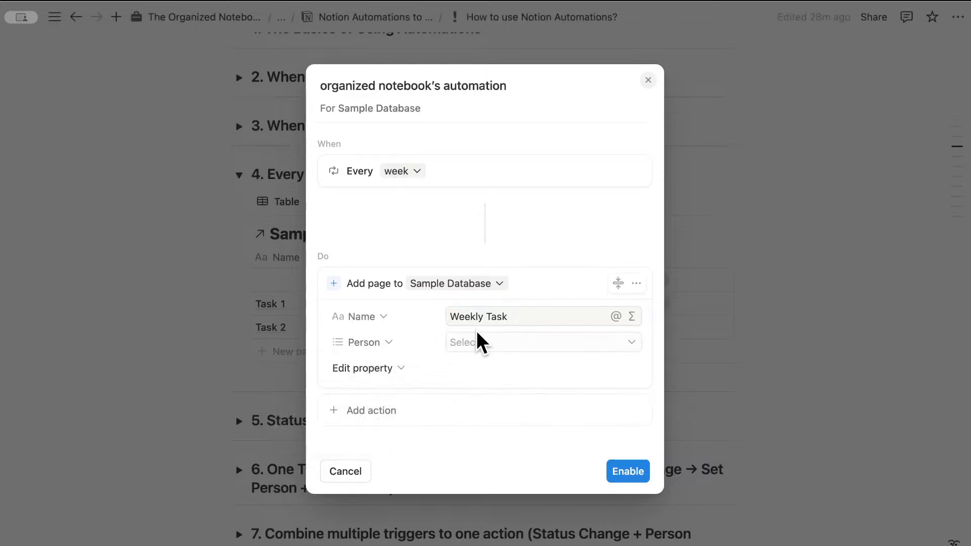
click(494, 342)
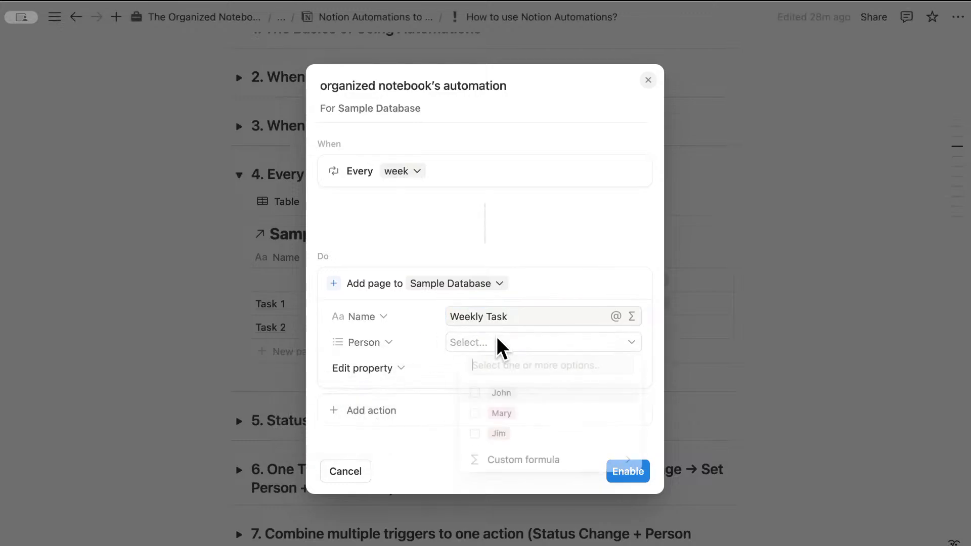
click(493, 393)
click(438, 354)
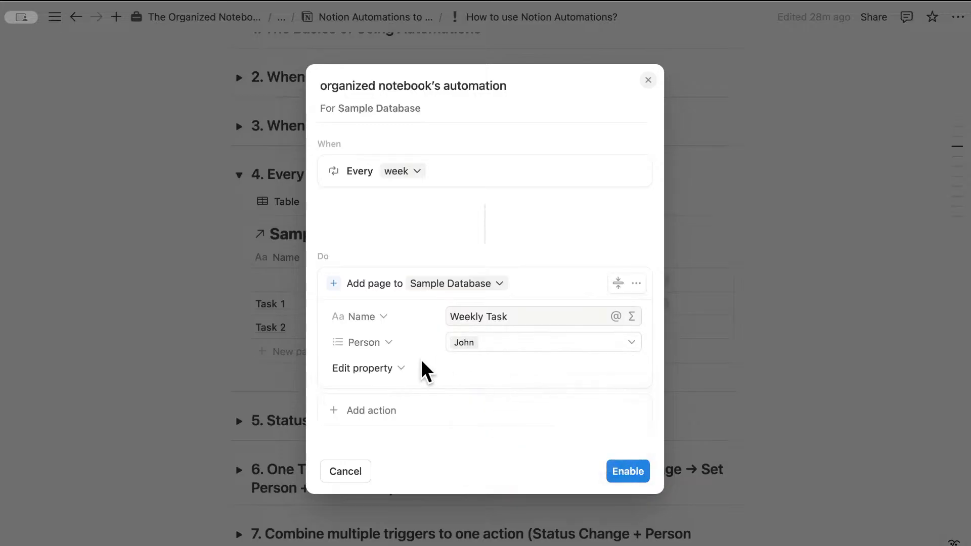
Add the Status property to the new-page action without choosing an option, and enable the weekly automation.
click(393, 369)
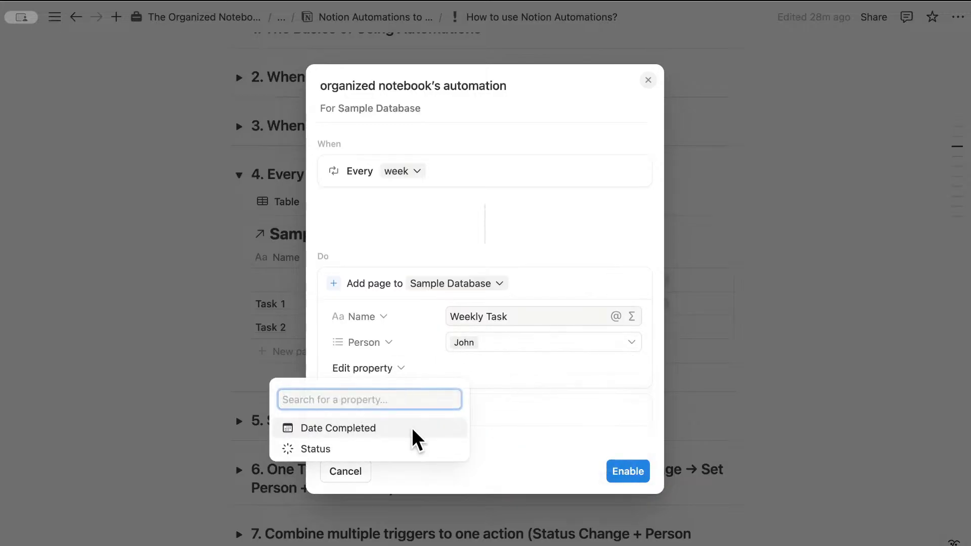
click(419, 449)
click(472, 381)
click(484, 367)
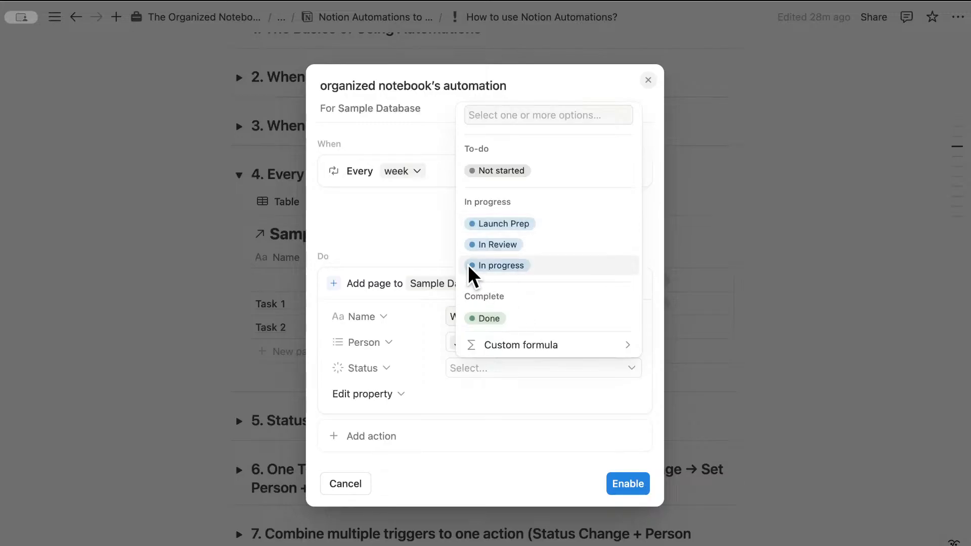
click(417, 241)
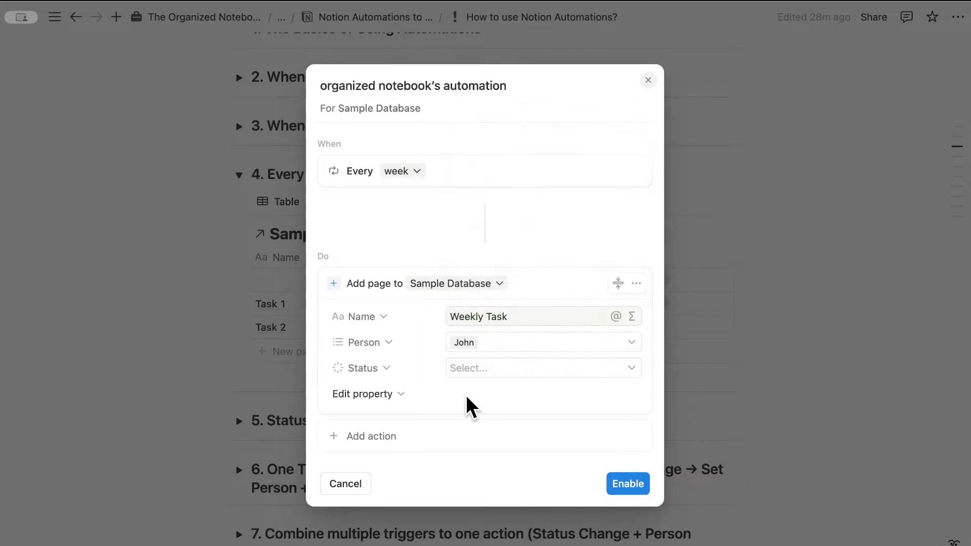
click(632, 486)
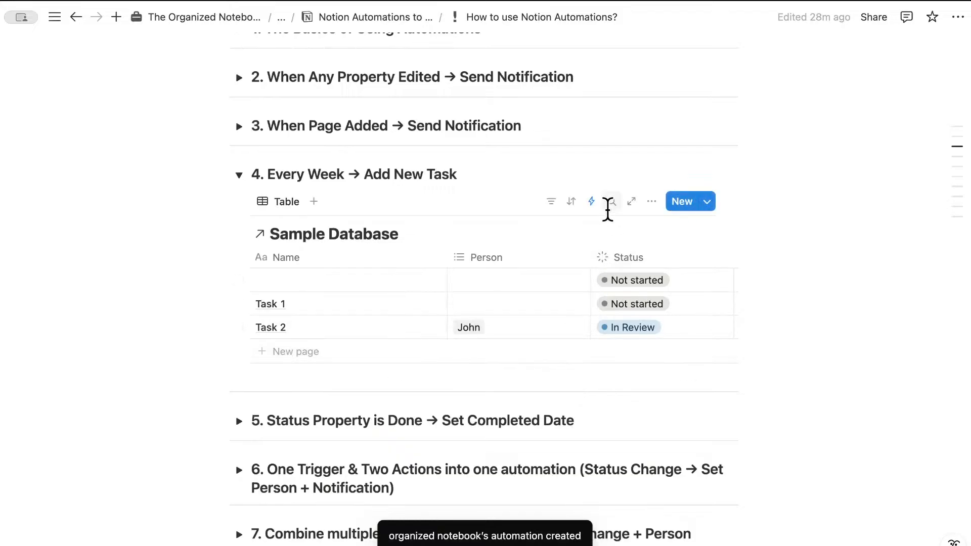
Reopen the weekly automation for editing and show the recurrence settings of its trigger.
click(589, 201)
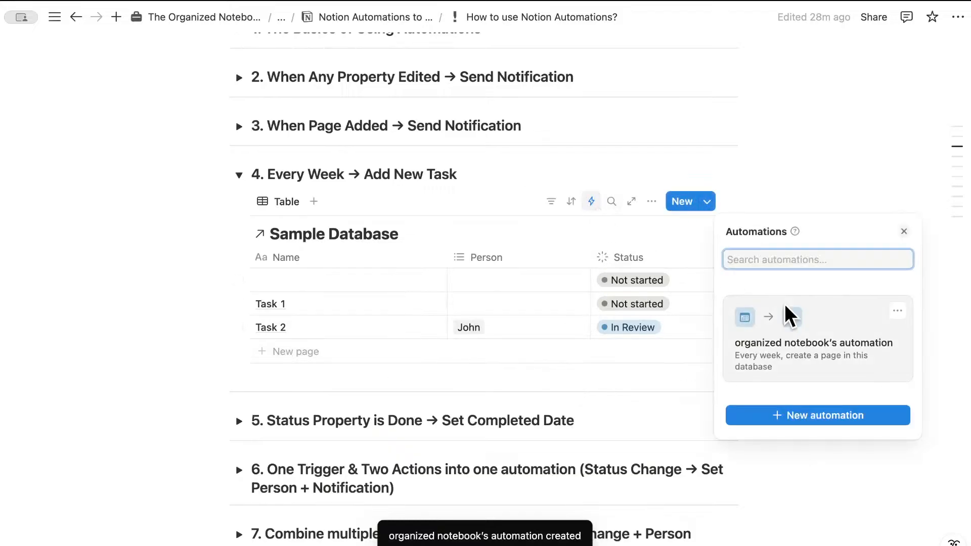
click(897, 311)
click(873, 357)
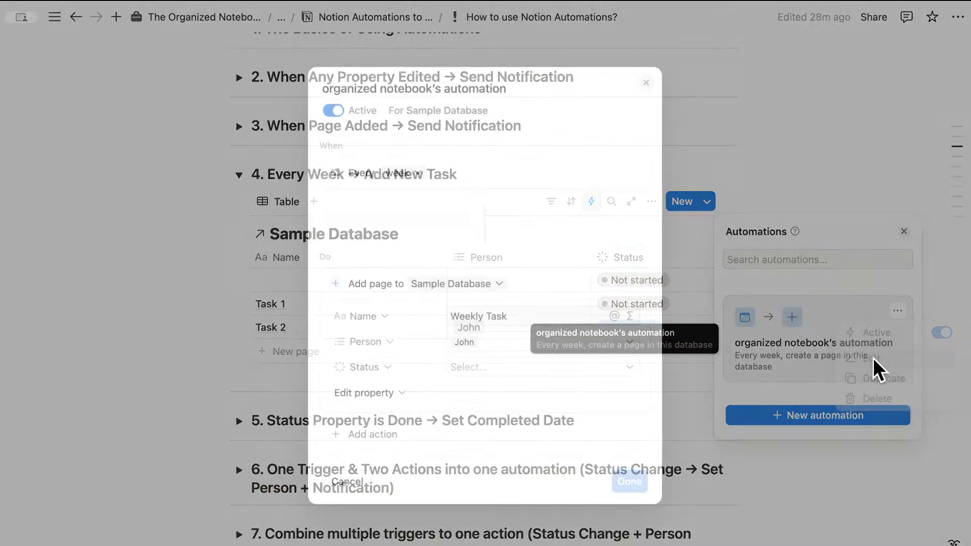
click(415, 171)
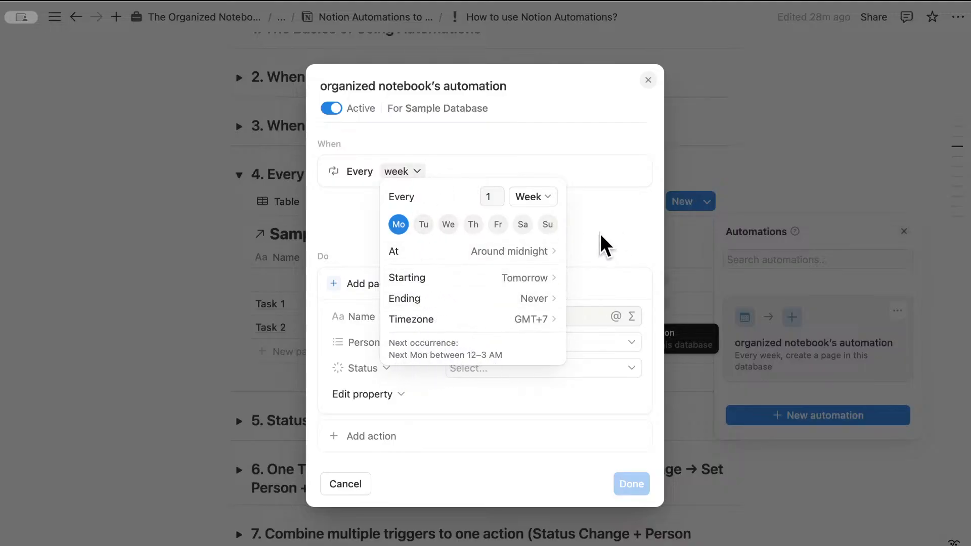
Try out Tuesday, Wednesday and Thursday as extra days in the weekly recurrence, and restore Monday as the only day.
click(448, 224)
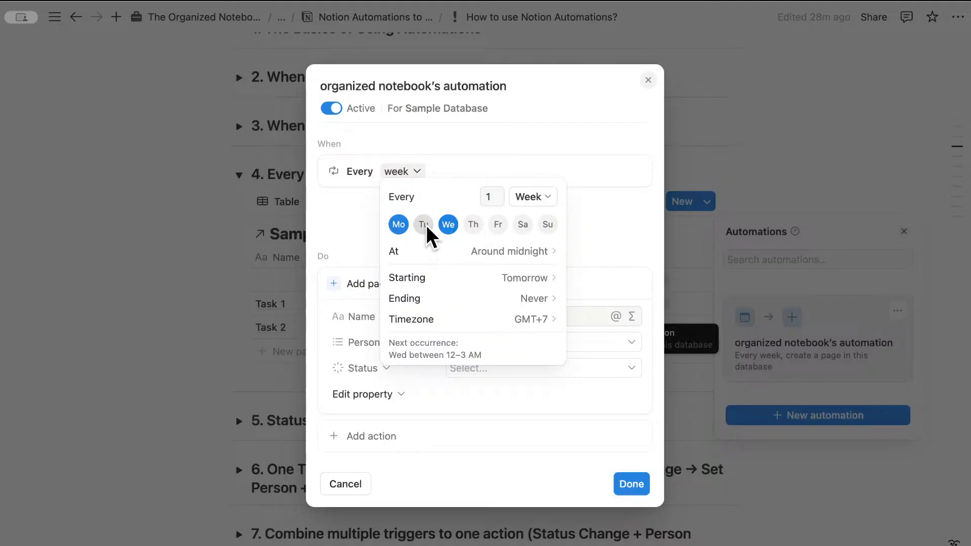
click(424, 224)
click(495, 225)
click(500, 224)
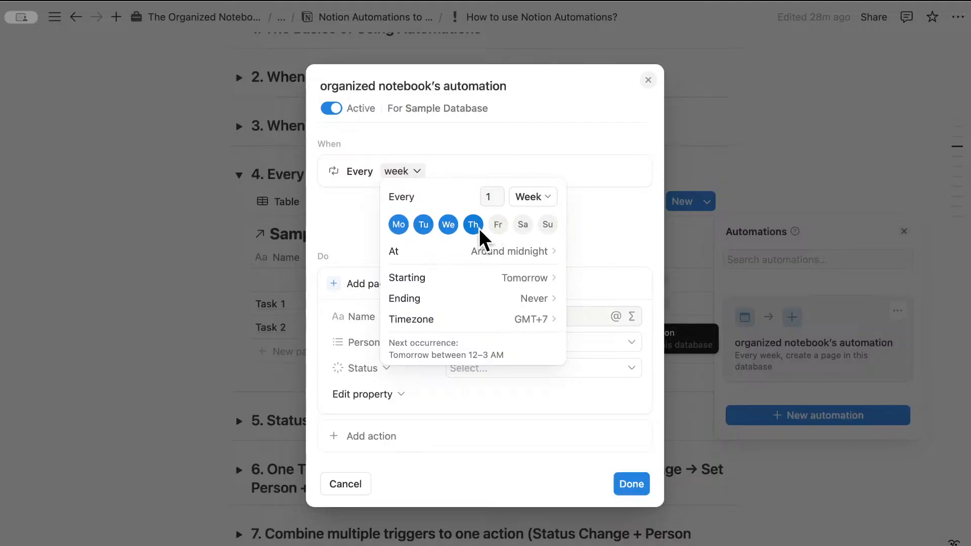
click(427, 226)
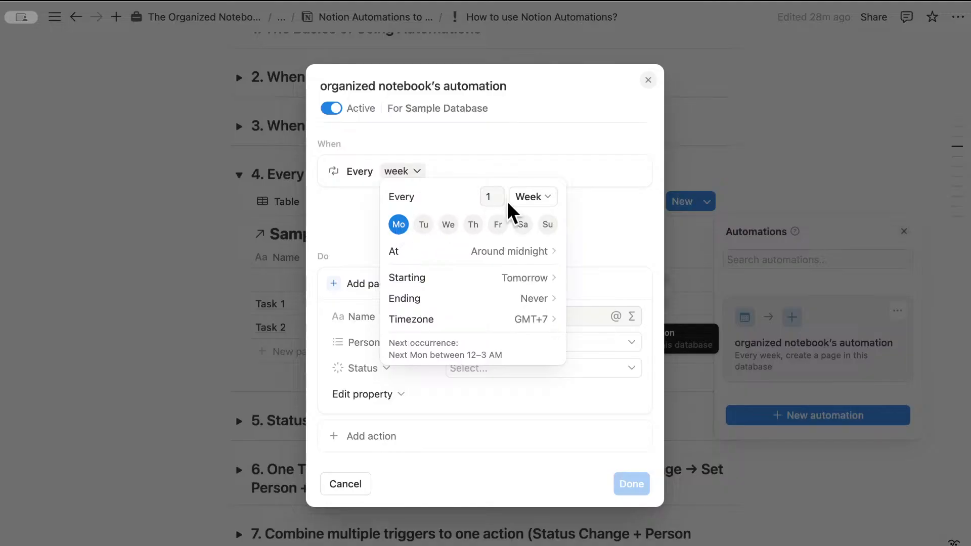
Look at the unit options of the recurrence interval, and close the automation without changing it.
click(526, 197)
click(524, 196)
click(604, 211)
click(715, 141)
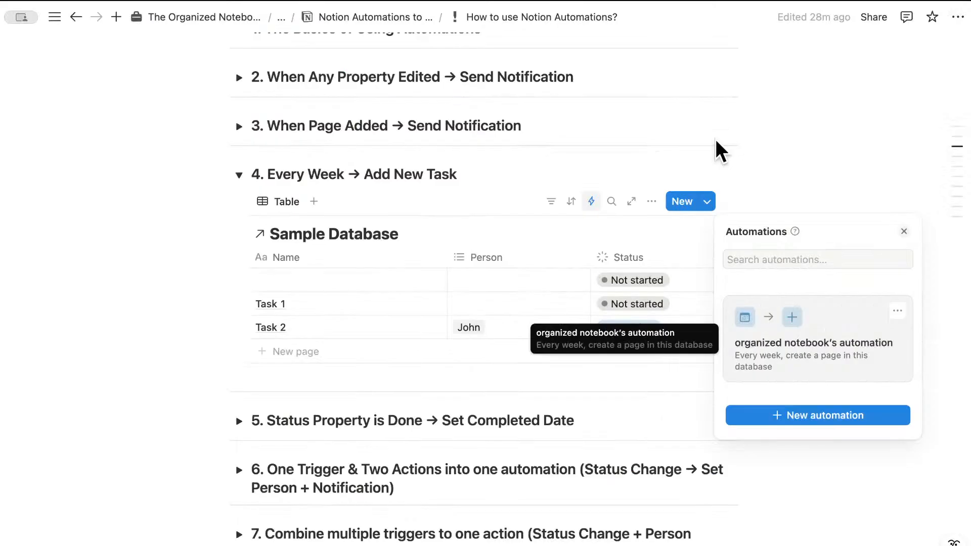
click(762, 167)
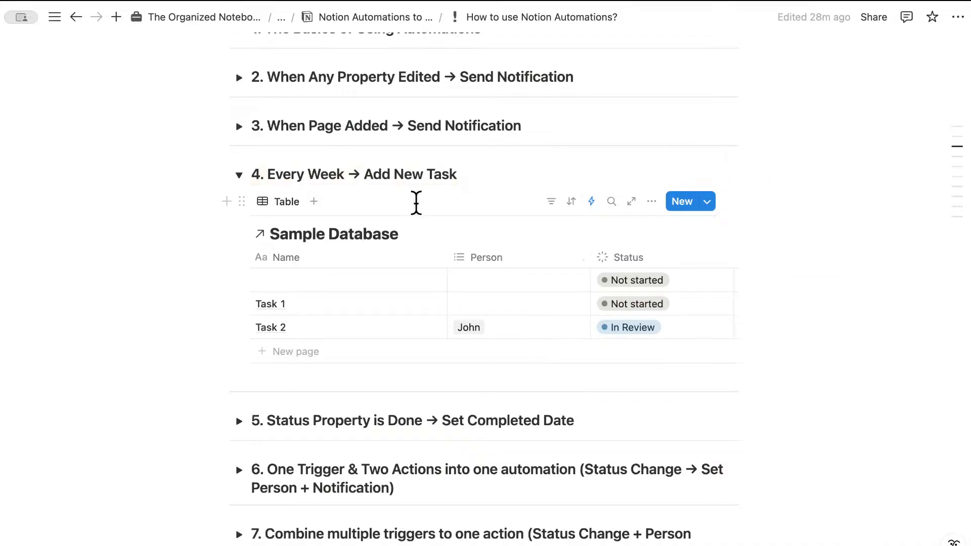
Collapse section 4 and expand section 5, "Status Property is Done → Set Completed Date", to show its Sample Database.
click(238, 175)
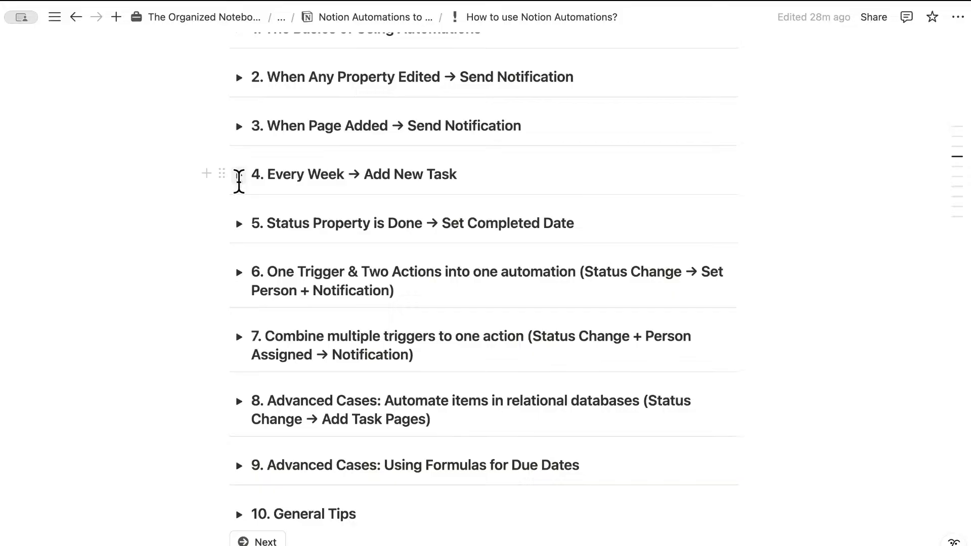
click(238, 223)
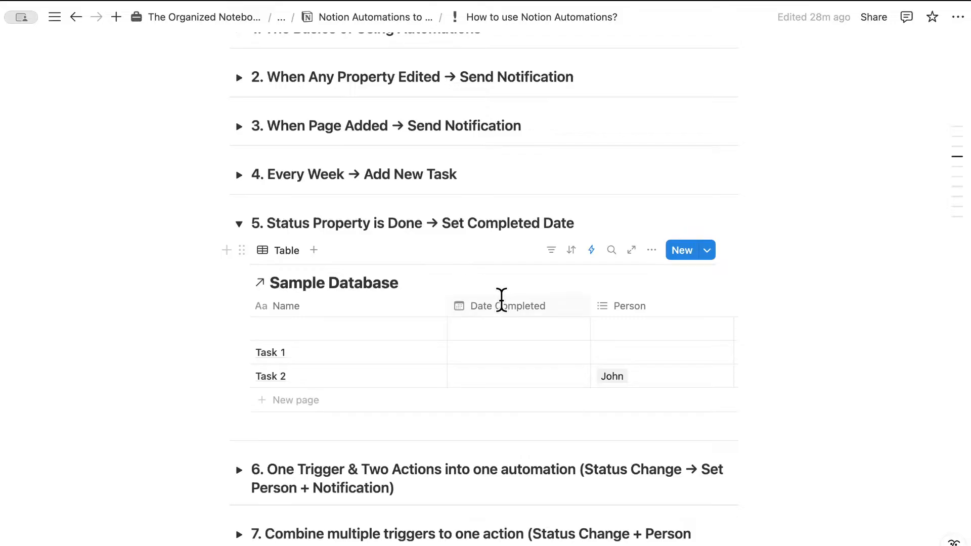
scroll(509, 369, down, 1)
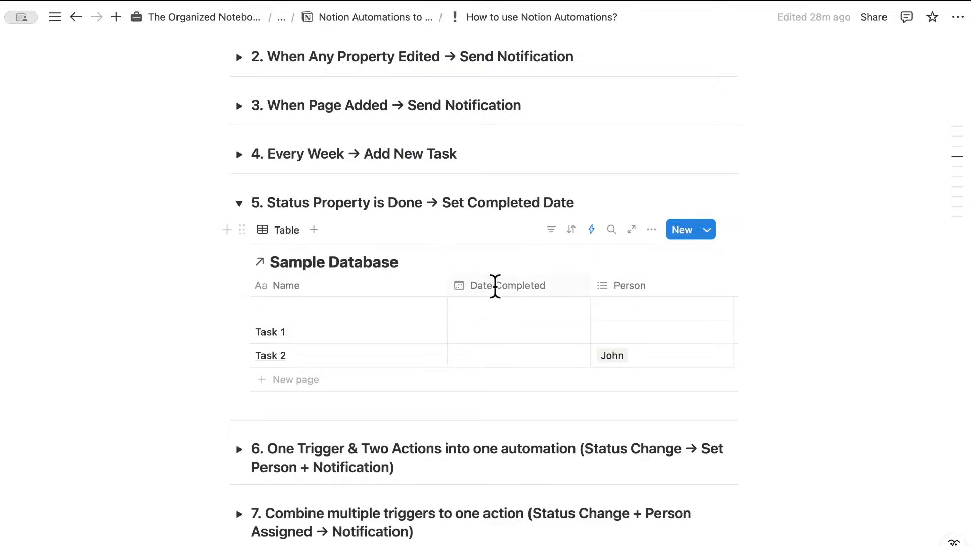
scroll(494, 287, up, 1)
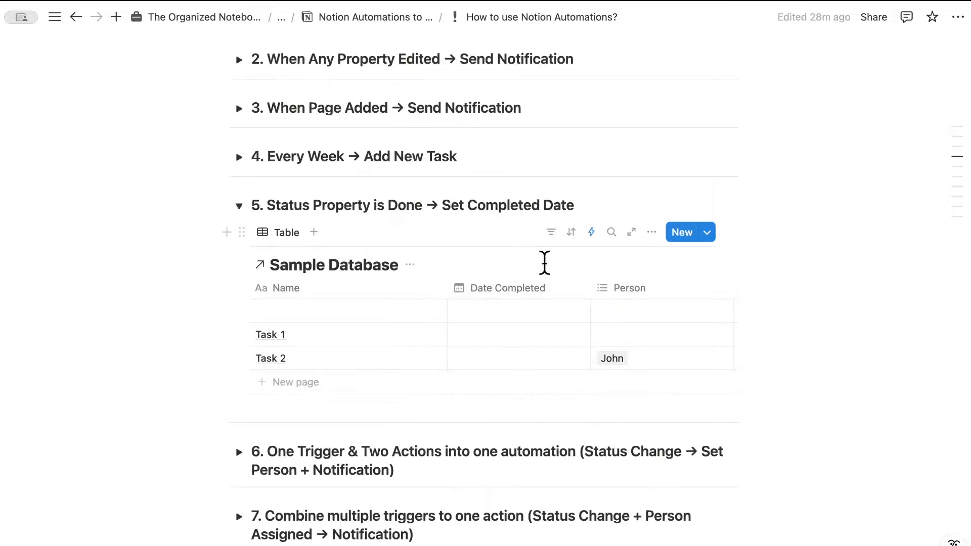
Search the new property types of the Sample Database for "date", and leave without adding a property.
click(651, 233)
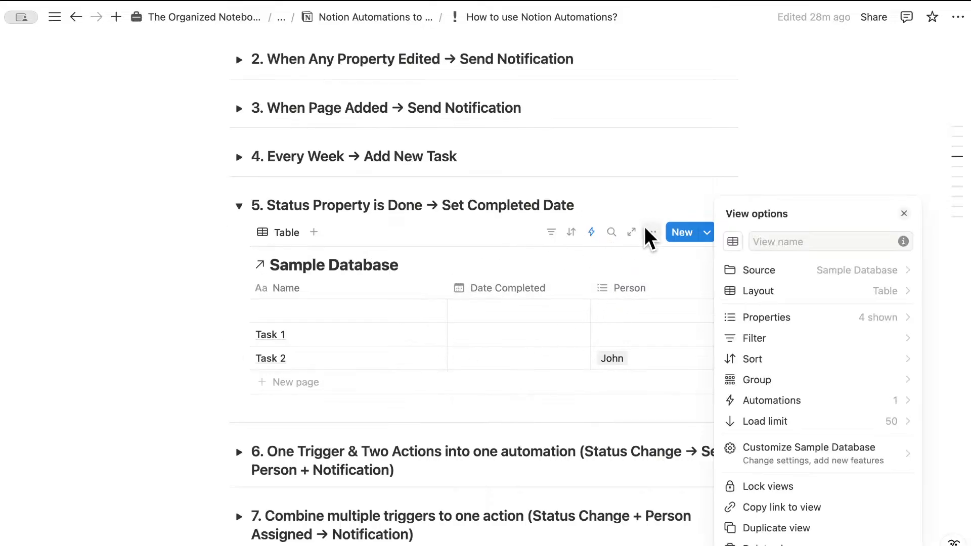
click(763, 312)
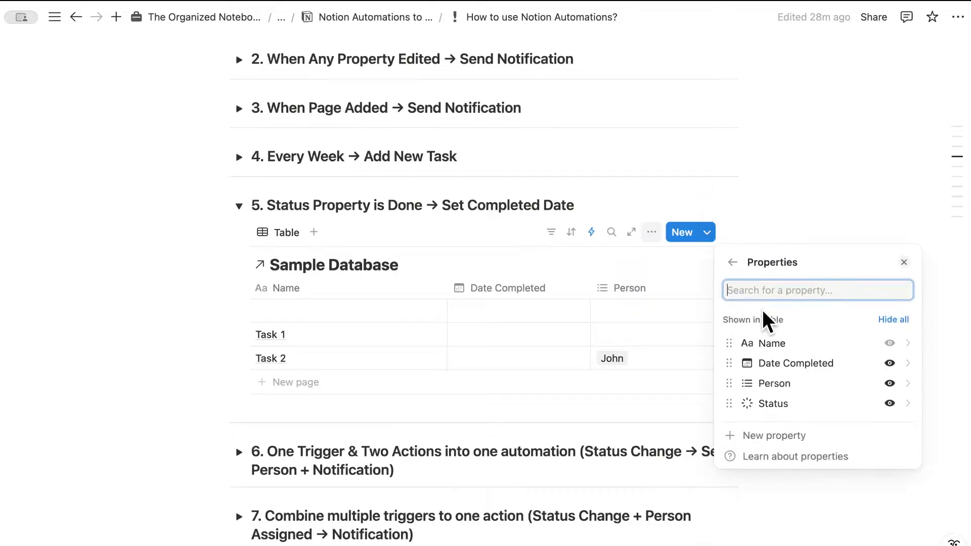
click(776, 436)
text(date)
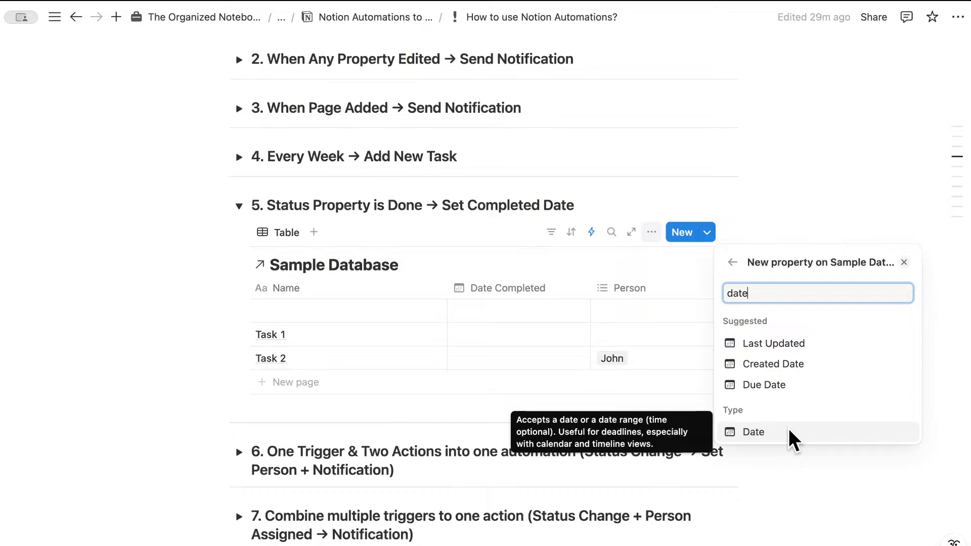
key(Escape)
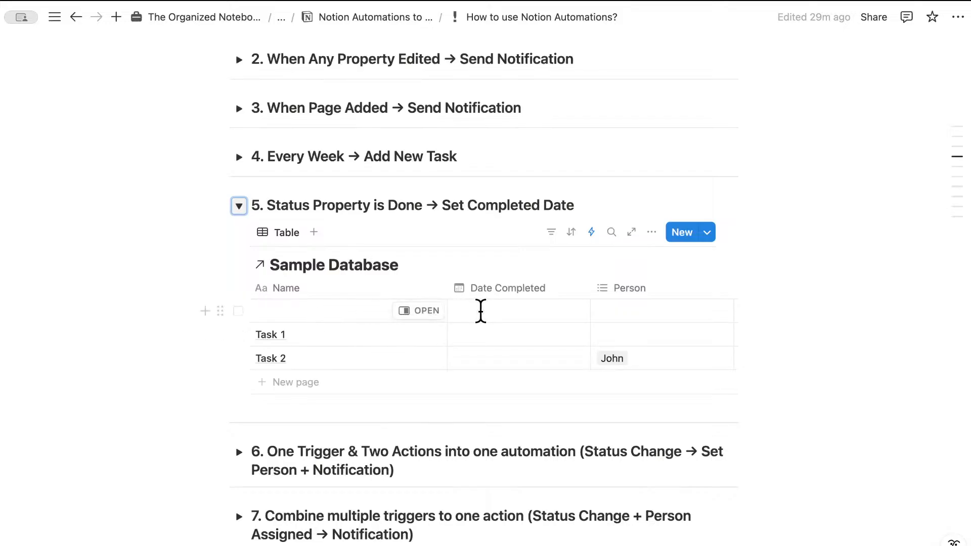
drag(445, 288, 378, 289)
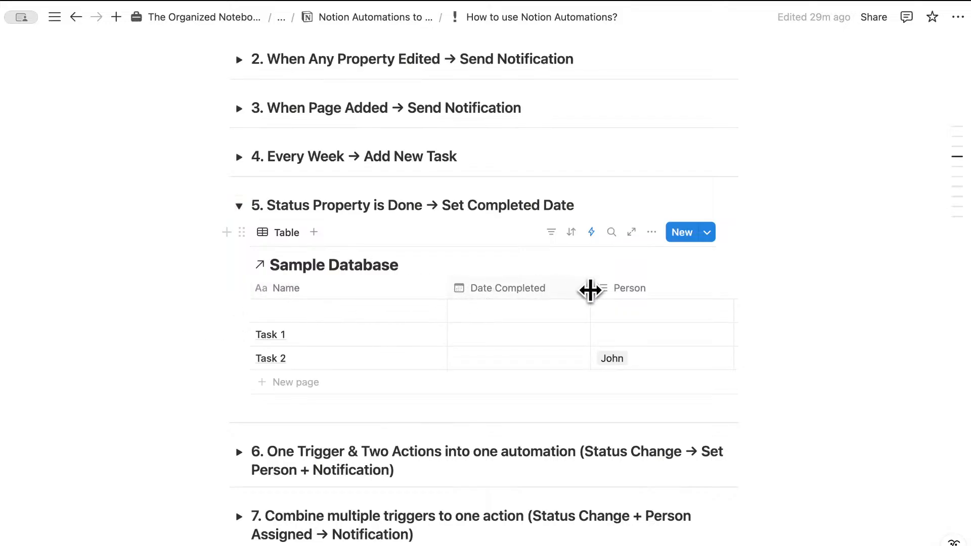
mouse_move(593, 289)
mouse_down()
mouse_move(550, 293)
mouse_move(600, 289)
mouse_up()
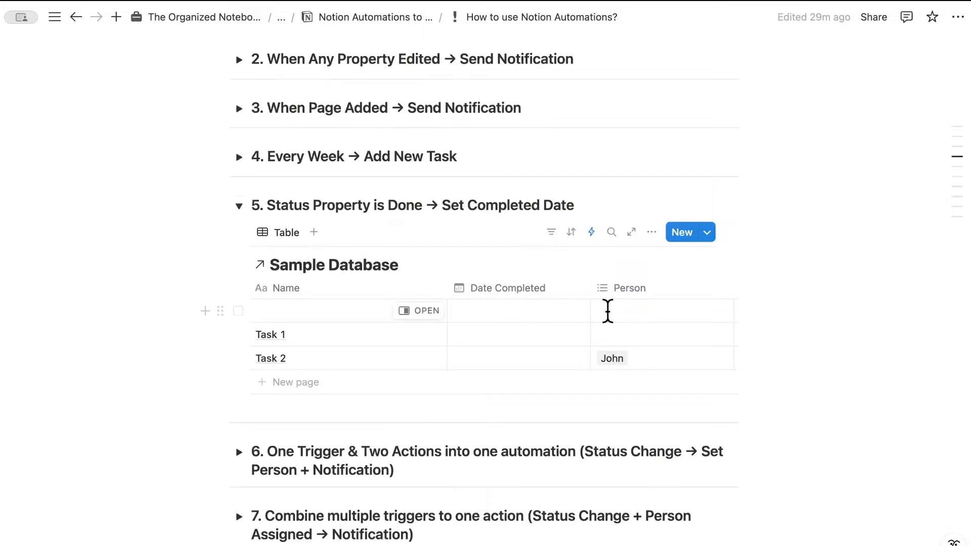
Delete the weekly page-creation automation from the Sample Database.
click(592, 232)
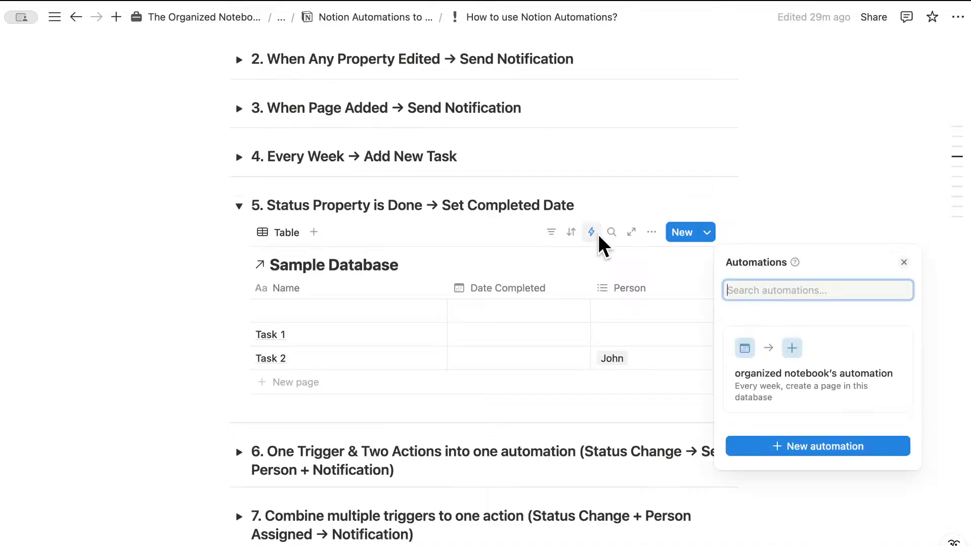
click(898, 341)
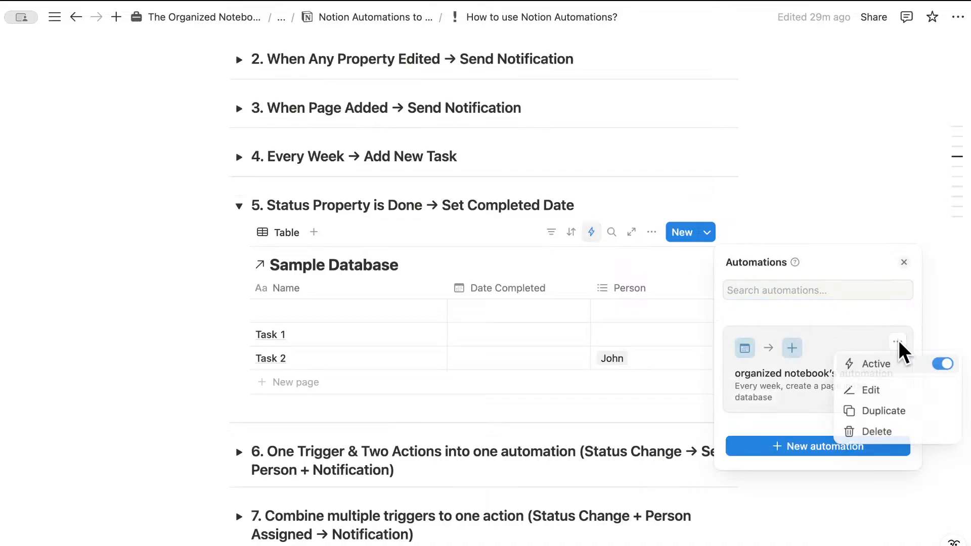
click(897, 431)
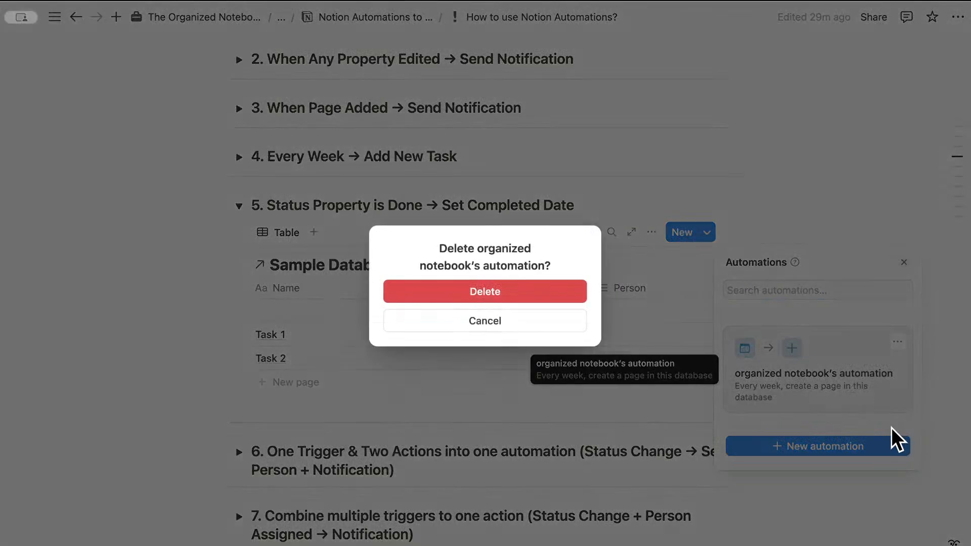
click(517, 291)
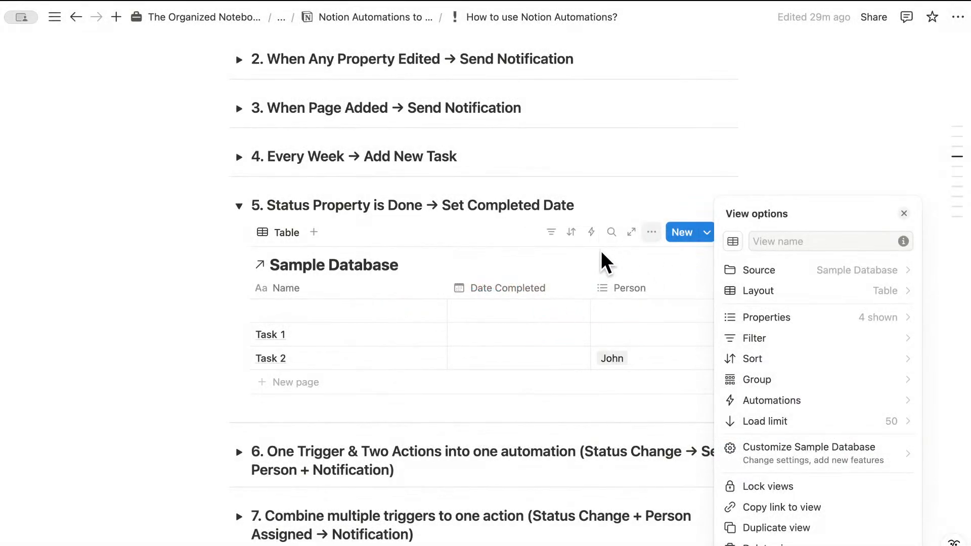
Start a new automation for the Sample Database that triggers when Status is set to only the Complete group.
click(591, 232)
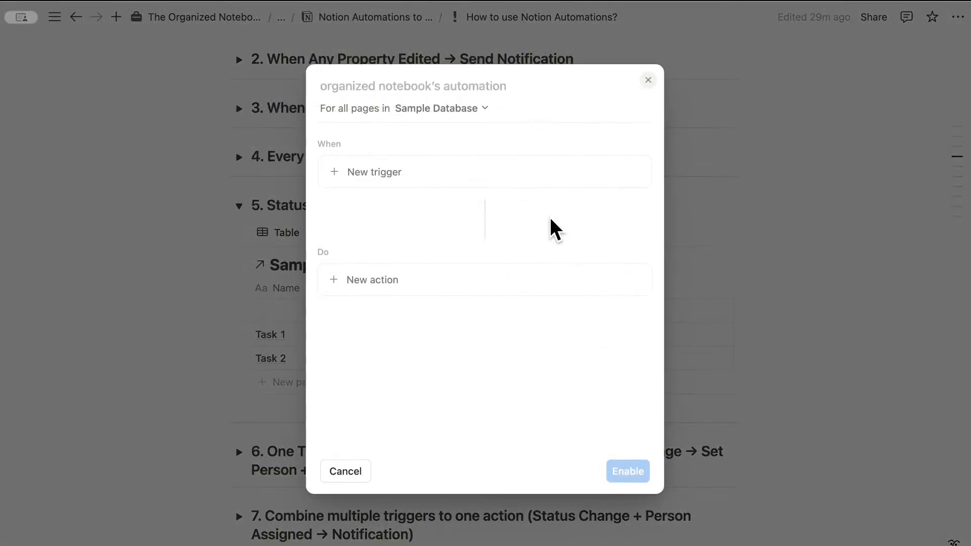
click(434, 183)
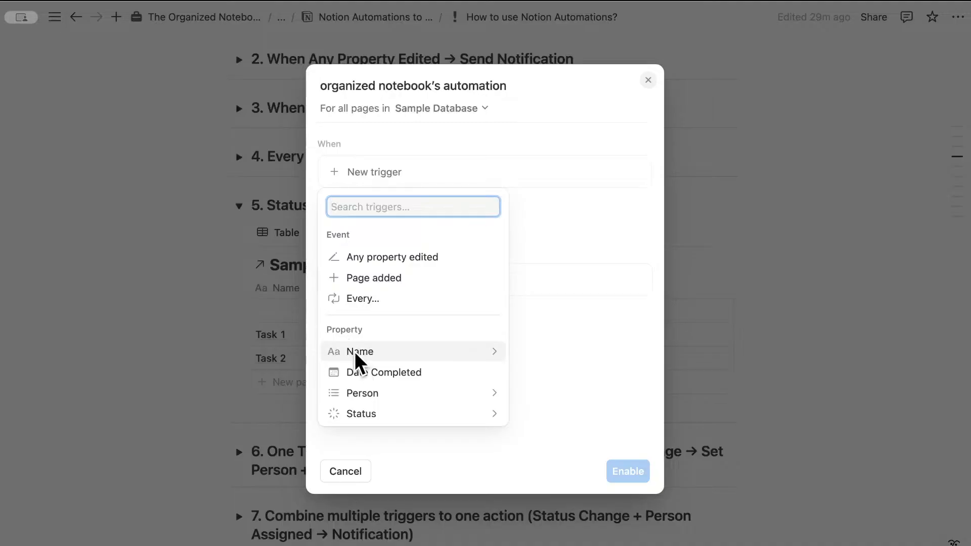
click(378, 415)
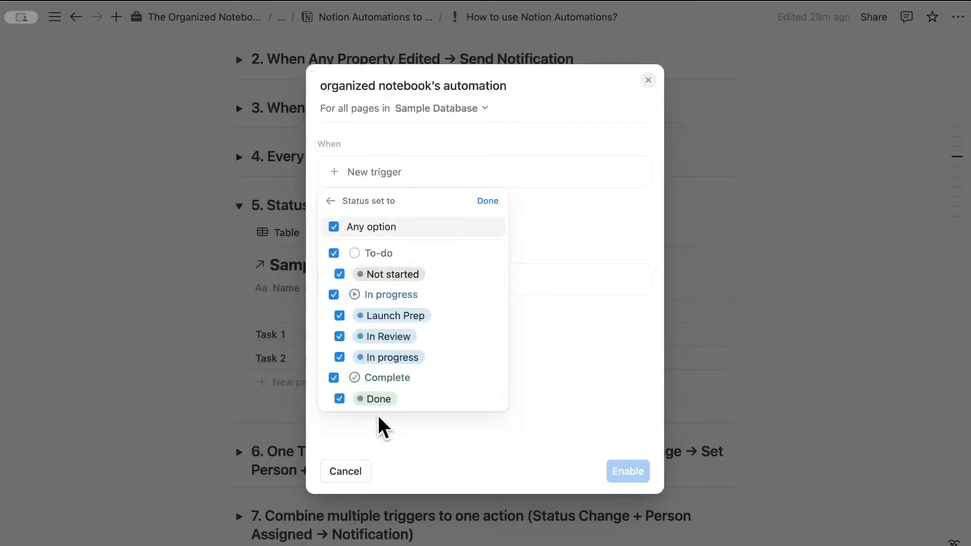
click(333, 294)
click(334, 253)
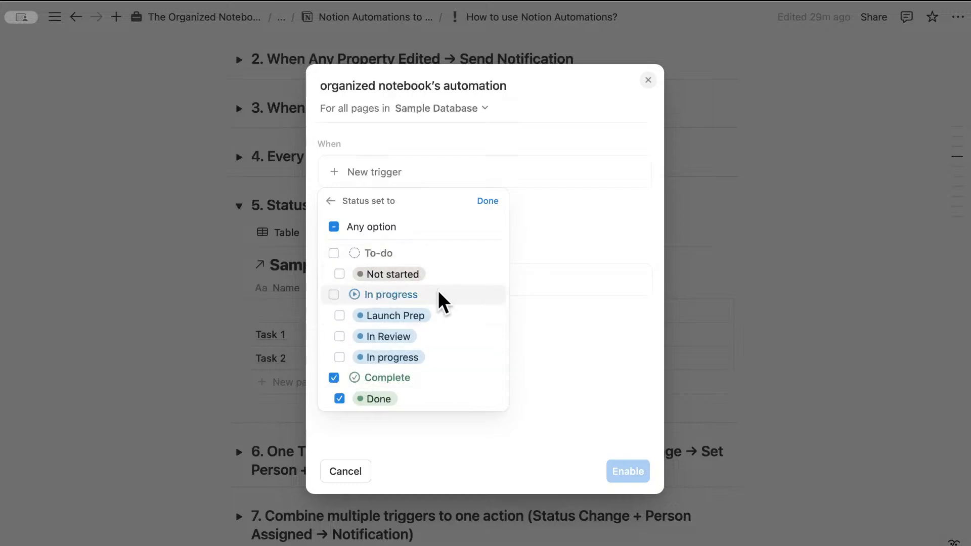
click(333, 380)
click(333, 379)
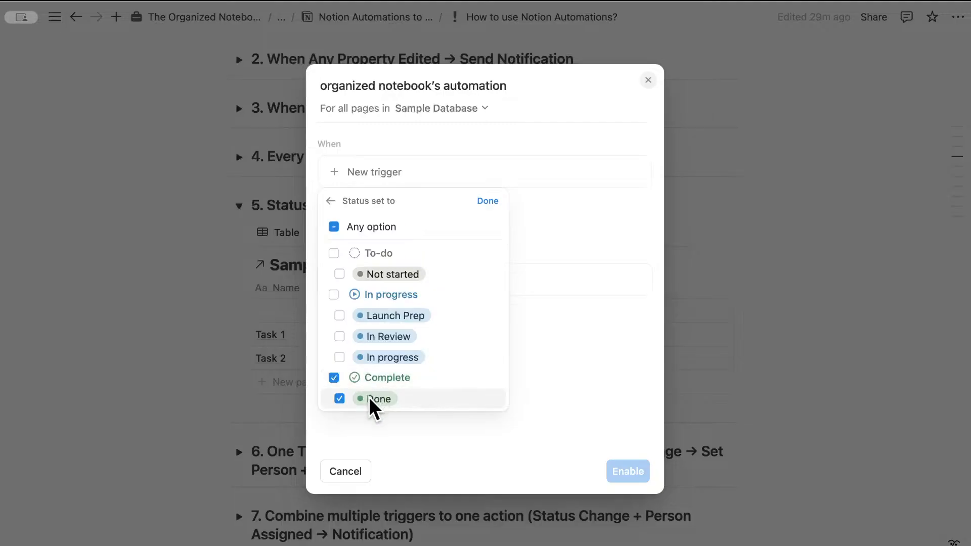
click(334, 380)
click(339, 399)
click(487, 198)
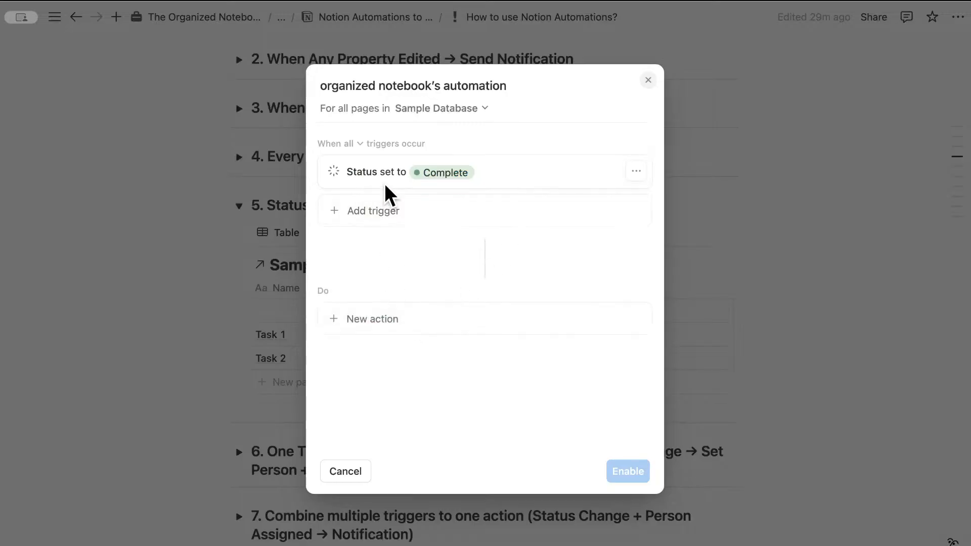
Add an action that sets Date Completed to Date triggered, and enable the automation.
click(386, 320)
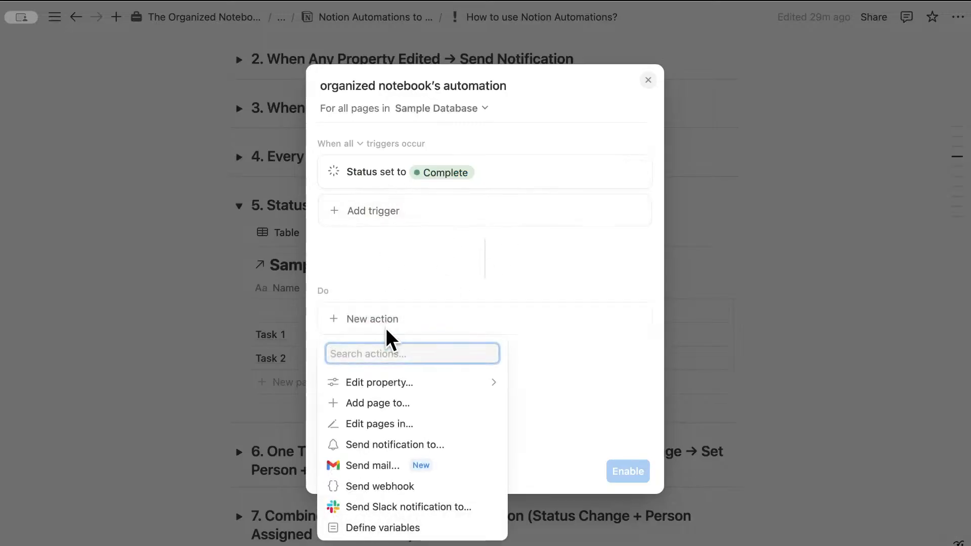
click(375, 383)
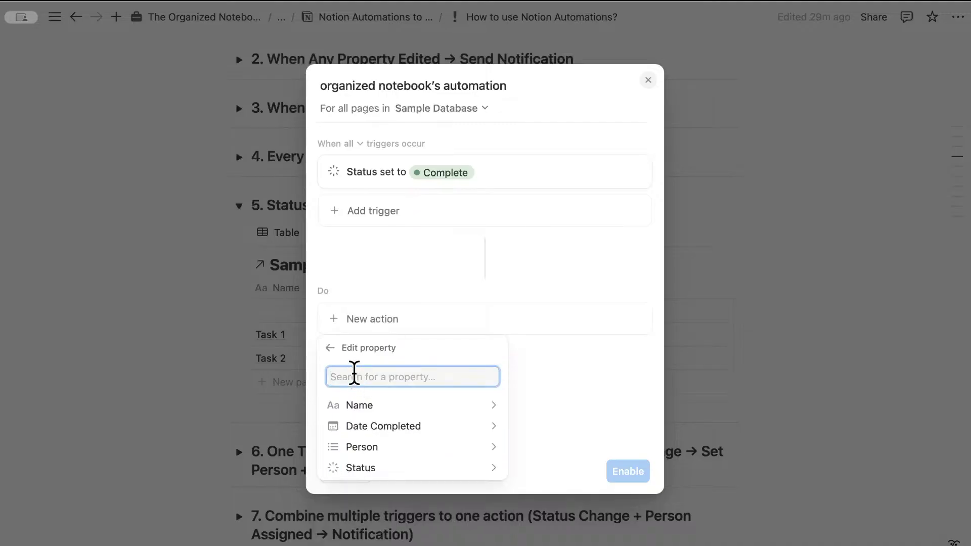
click(382, 425)
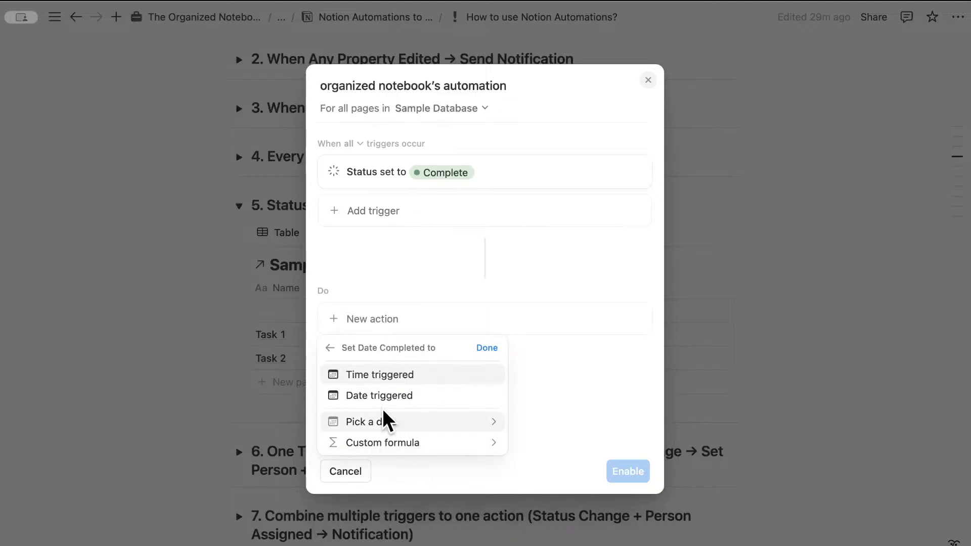
click(357, 397)
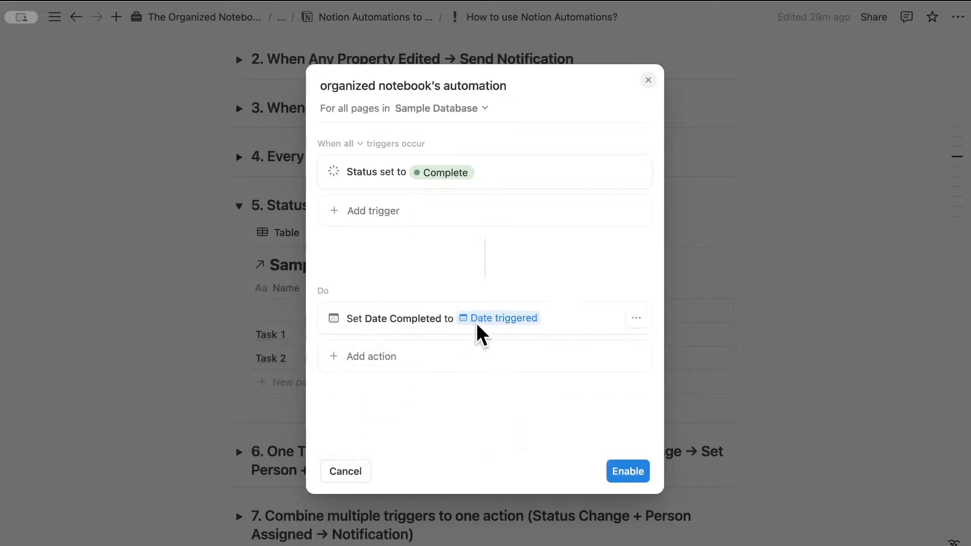
click(618, 470)
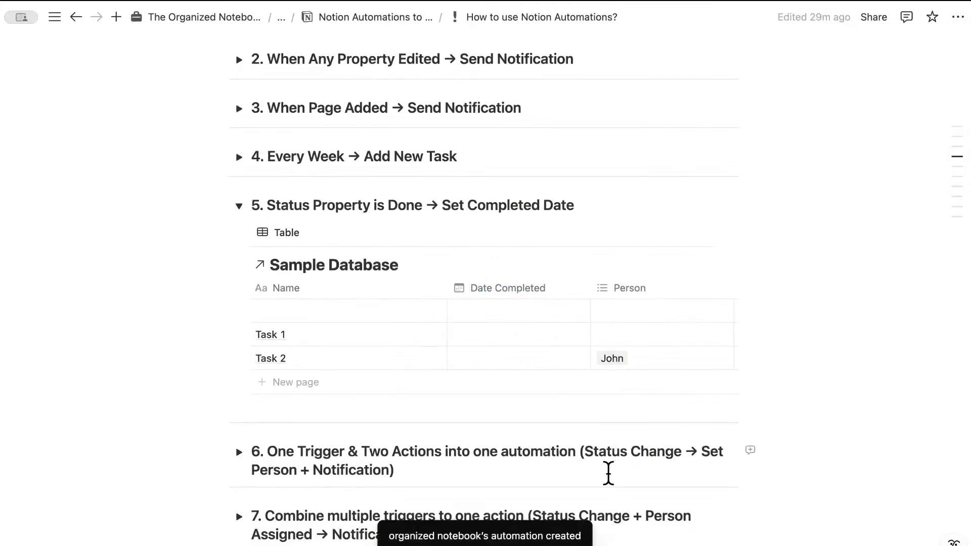
Test the automation by setting the Status of Task 1 to Done, and close the task page.
click(422, 335)
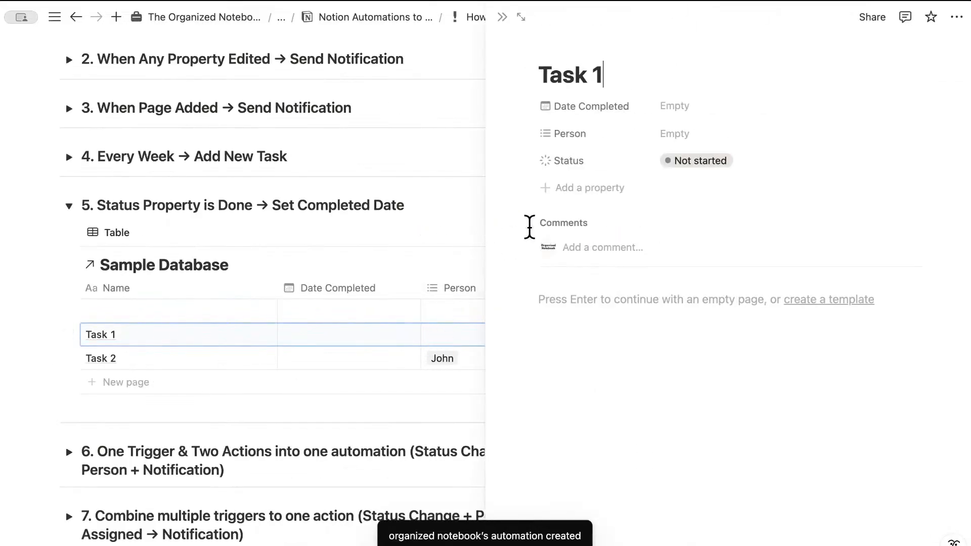
click(698, 161)
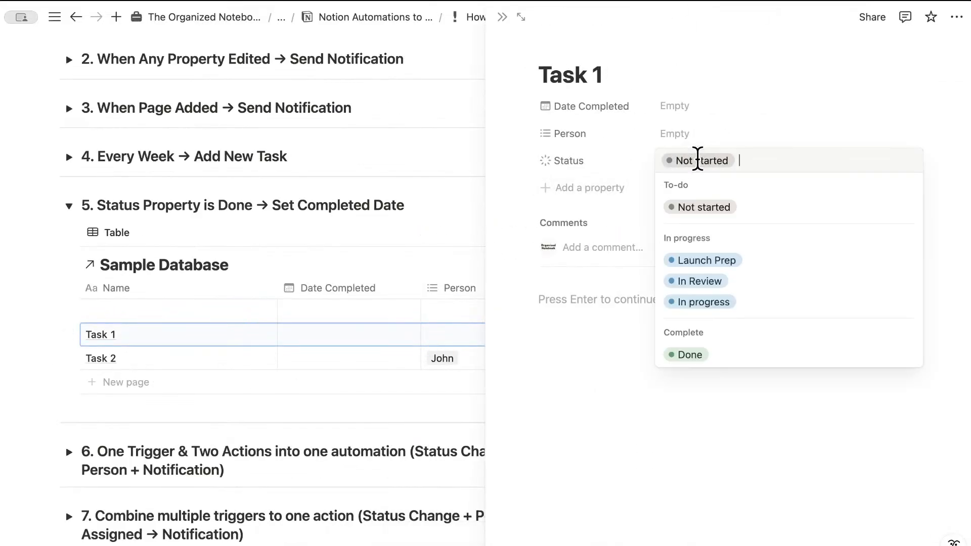
click(687, 355)
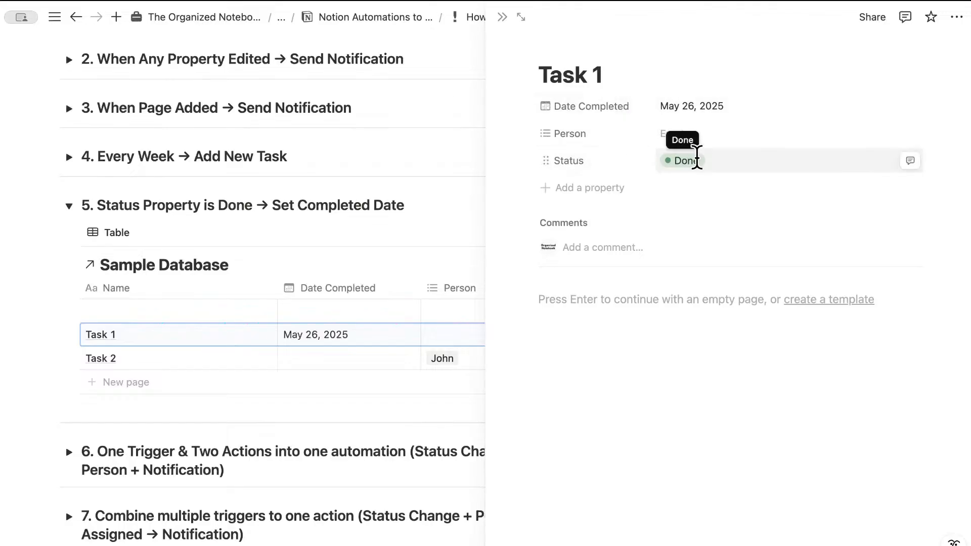
click(696, 159)
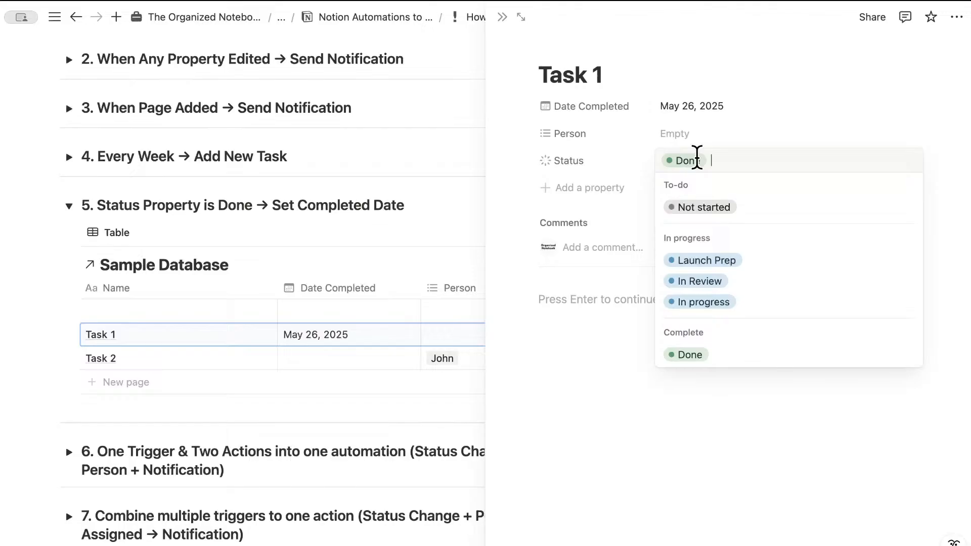
click(701, 116)
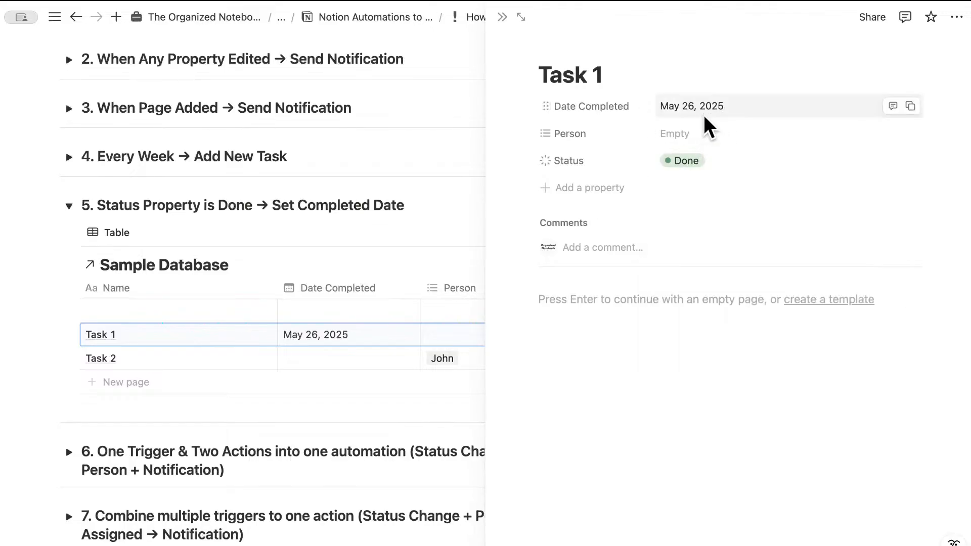
click(503, 17)
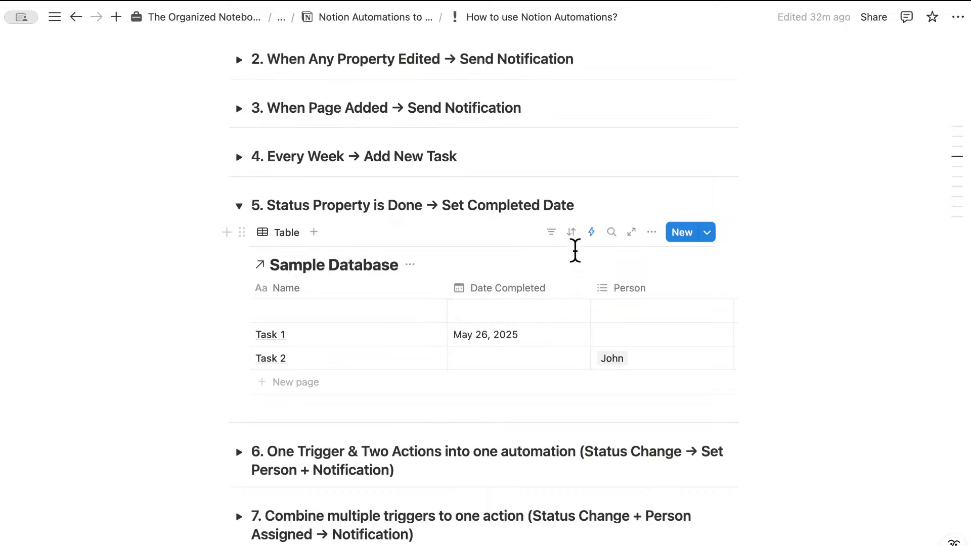
Create a second automation for the Sample Database that triggers when Status is set to To-do or In progress.
click(591, 232)
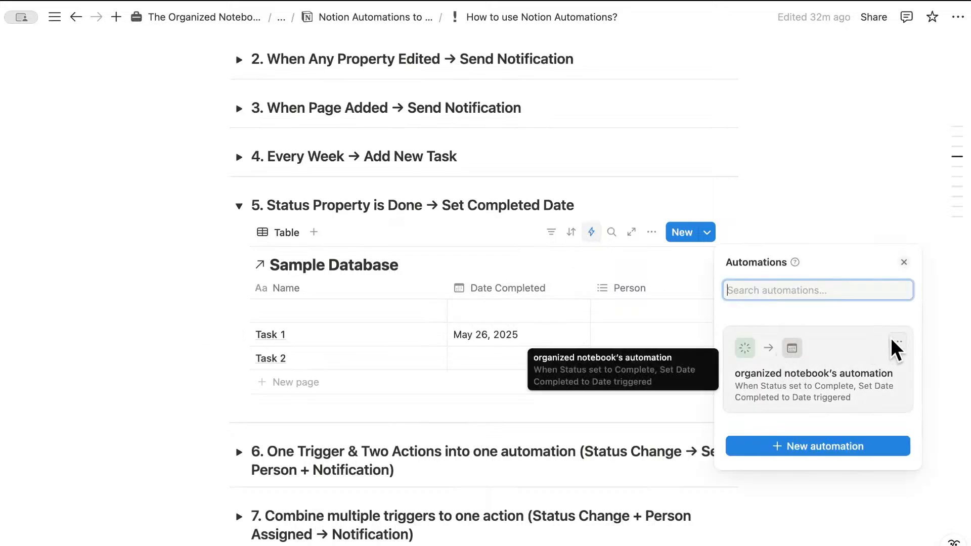
click(856, 445)
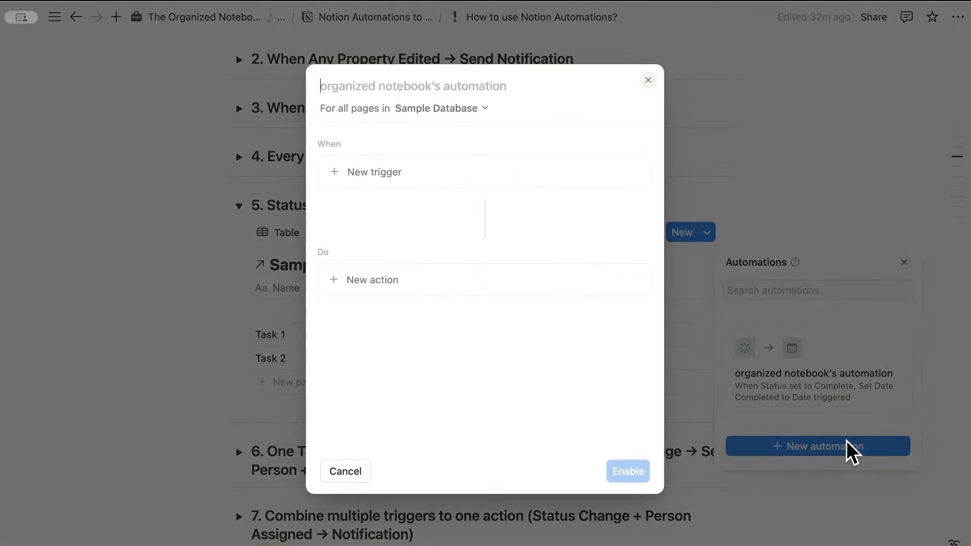
click(405, 172)
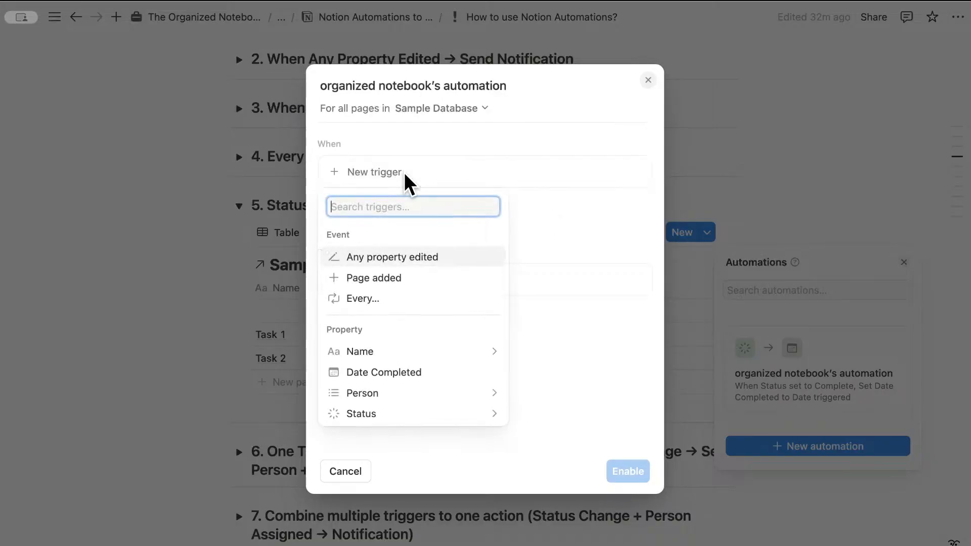
click(436, 413)
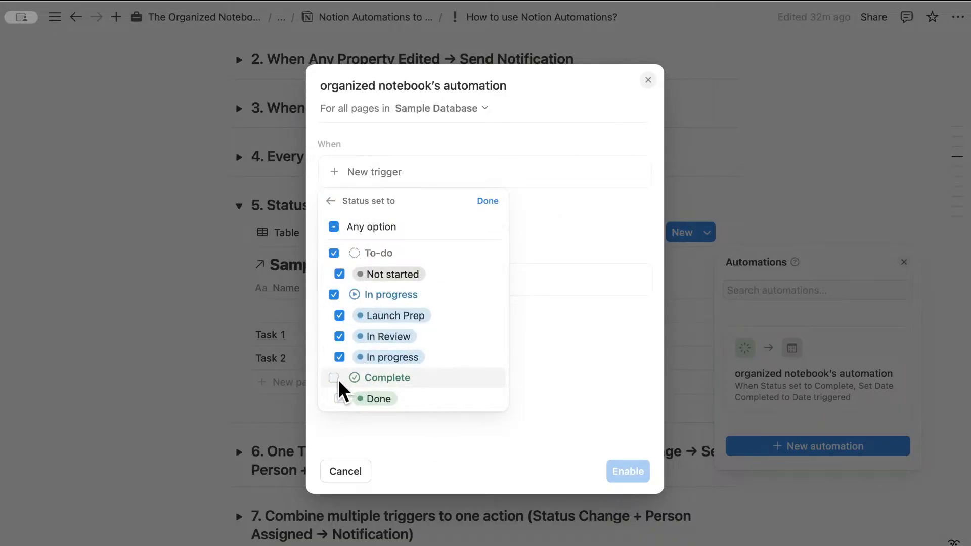
click(489, 200)
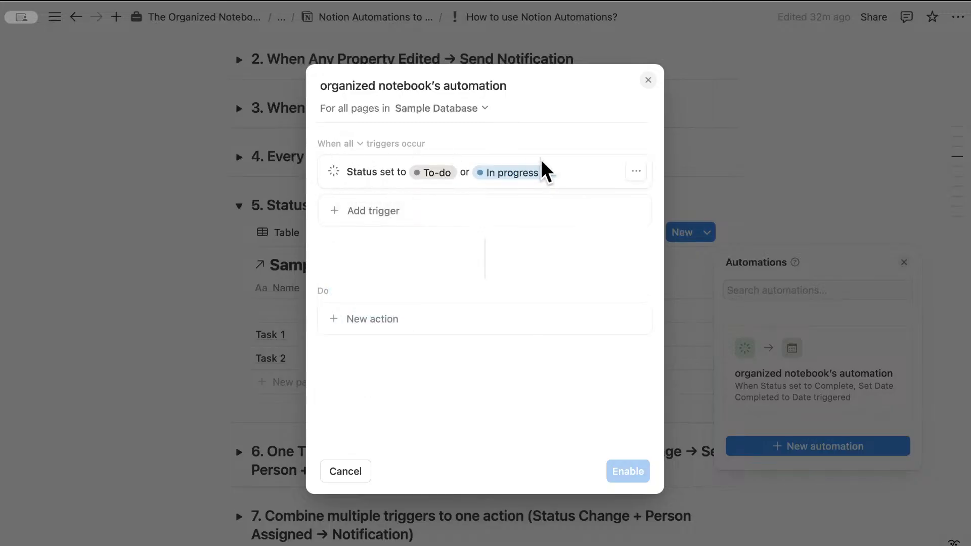
Add an action that clears the Date Completed property, enable the automation, and close the automations list.
click(383, 320)
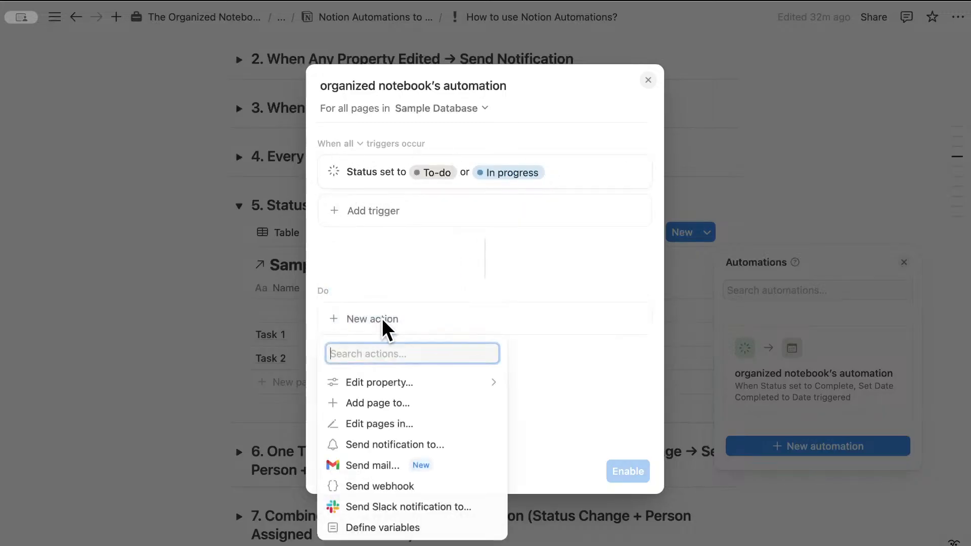
click(399, 385)
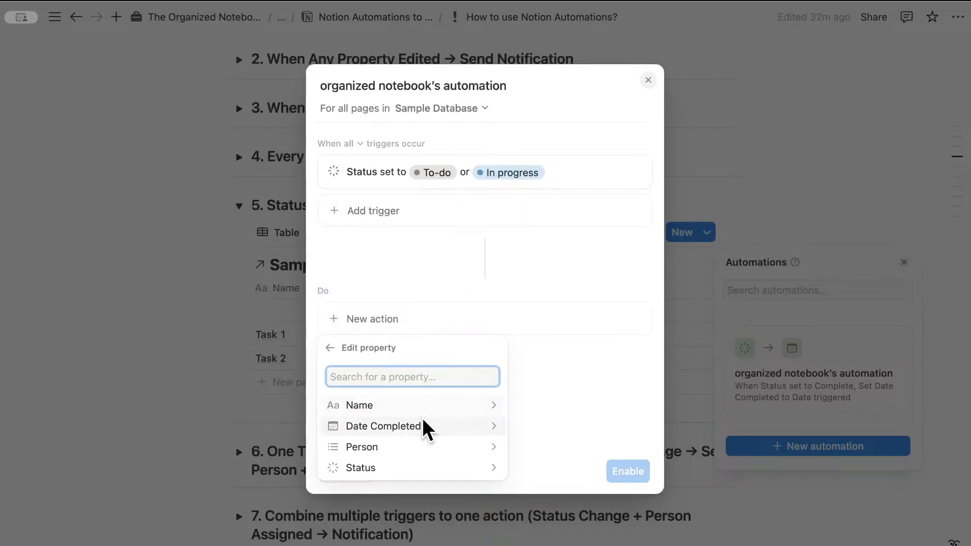
click(411, 423)
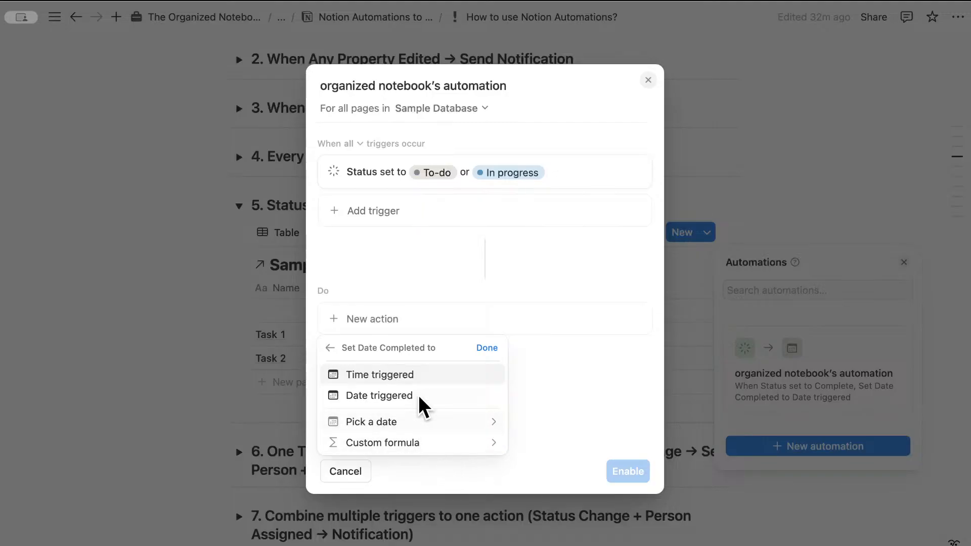
click(445, 420)
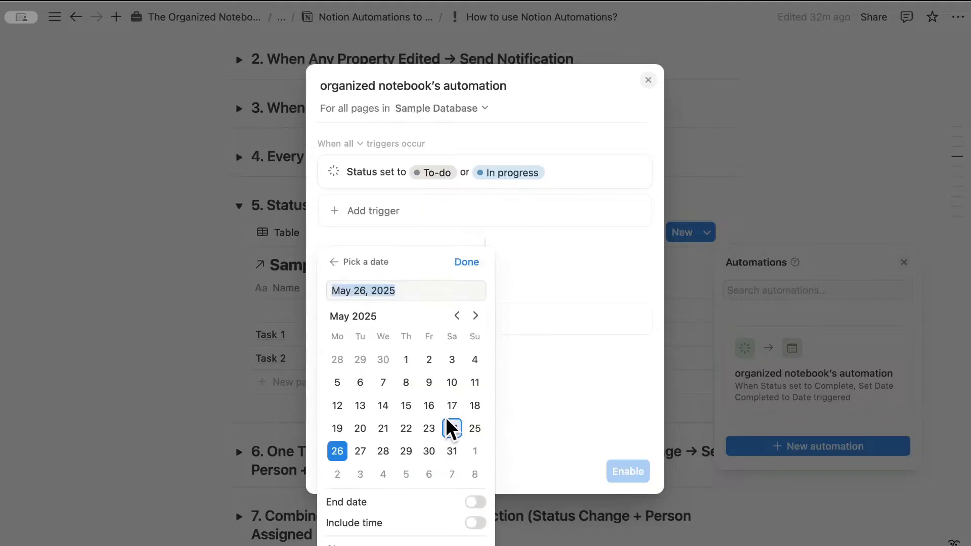
click(382, 542)
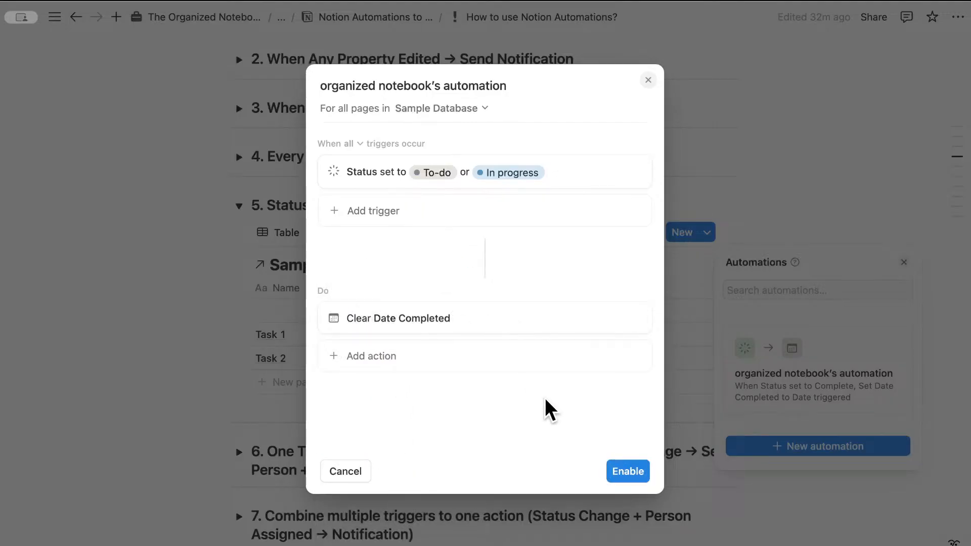
click(629, 470)
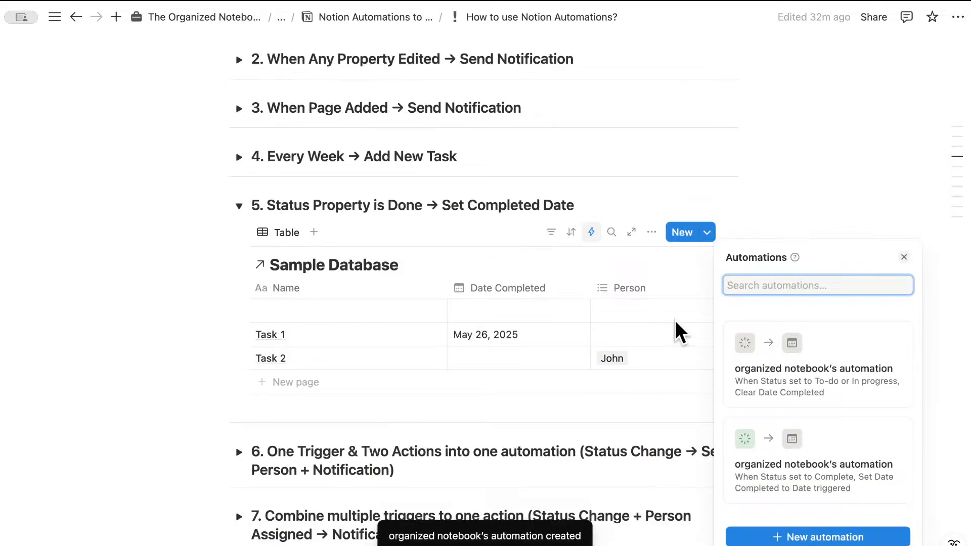
click(752, 222)
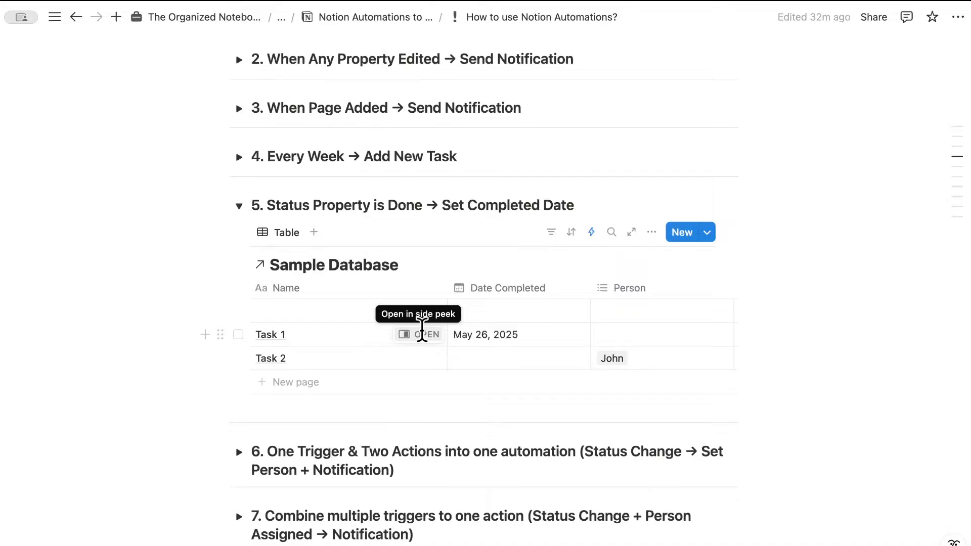
Test the clearing automation by setting the Status of Task 1 to Not started, and close the task page.
click(422, 331)
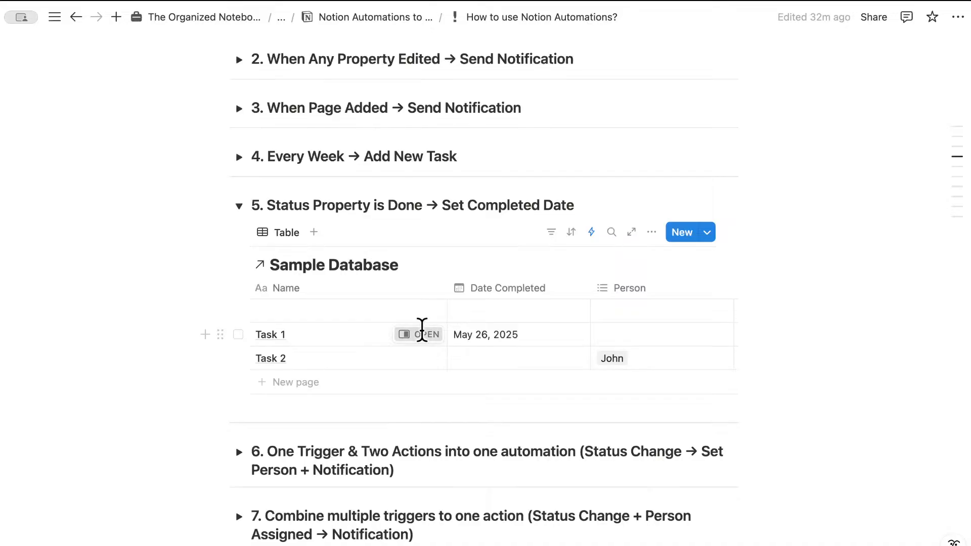
click(713, 161)
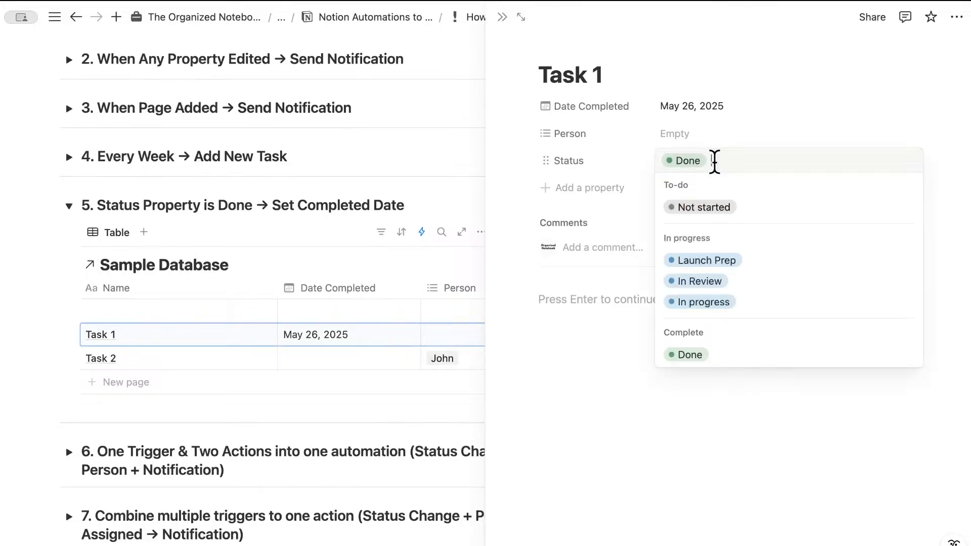
click(702, 206)
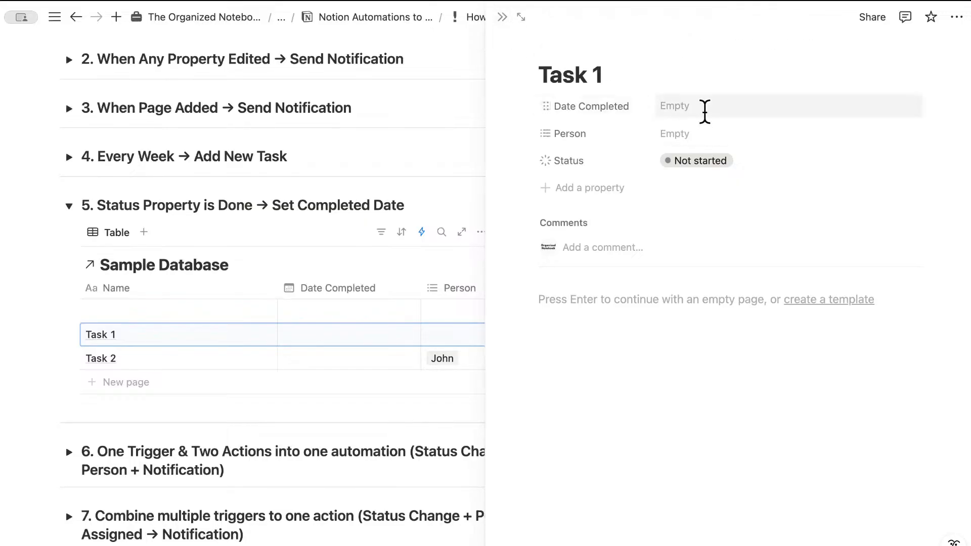
click(502, 17)
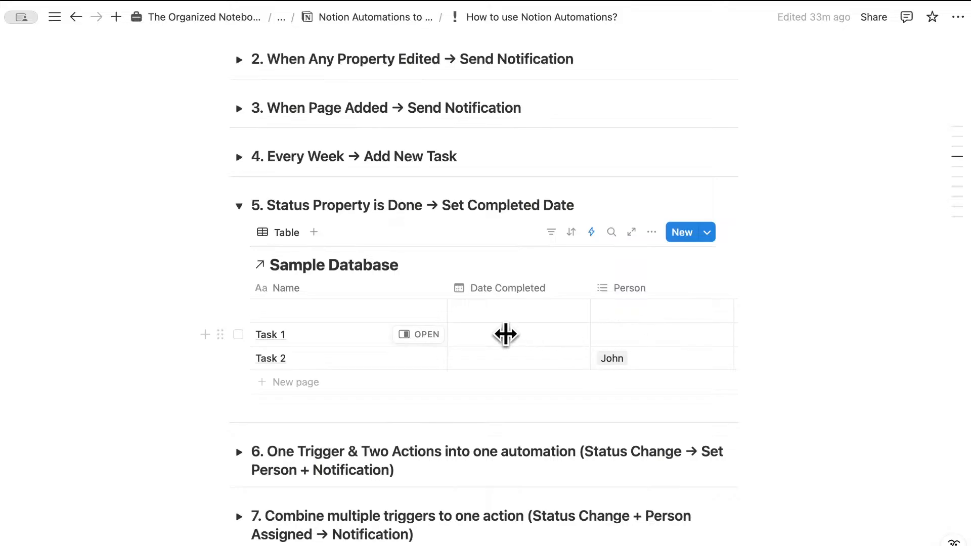
Collapse section 5 and expand section 6, "One Trigger & Two Actions into one automation", to show its Sample Database.
click(239, 205)
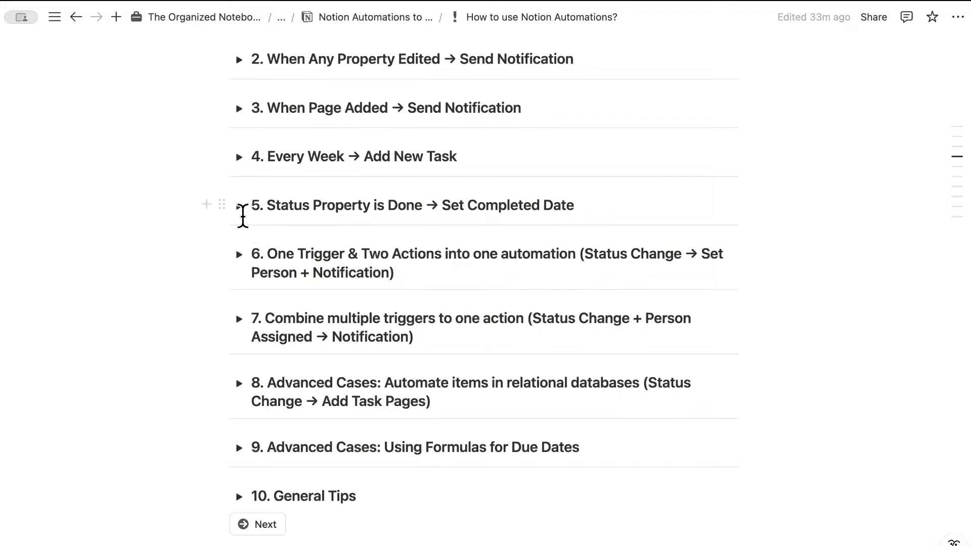
click(237, 255)
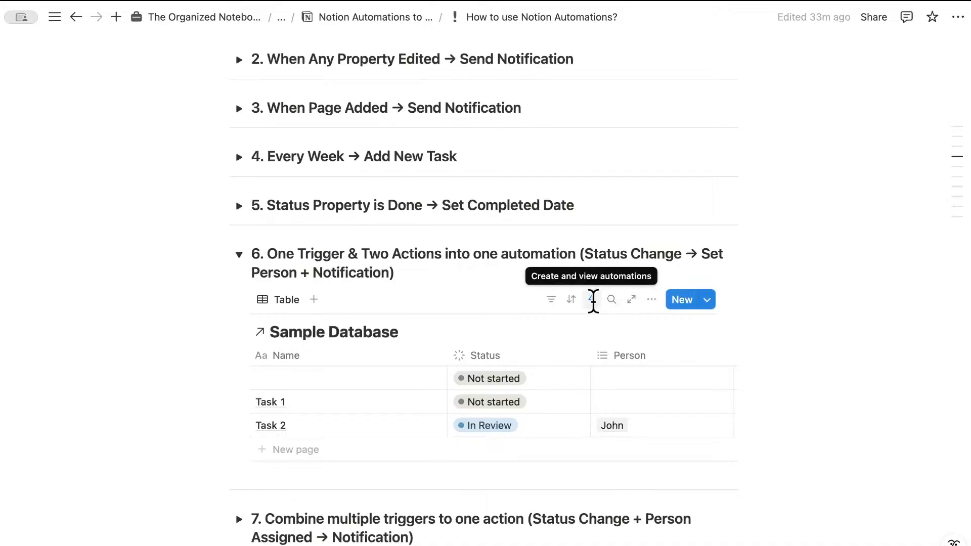
Delete both existing automations from the Sample Database in section 6 and close its view options.
click(591, 300)
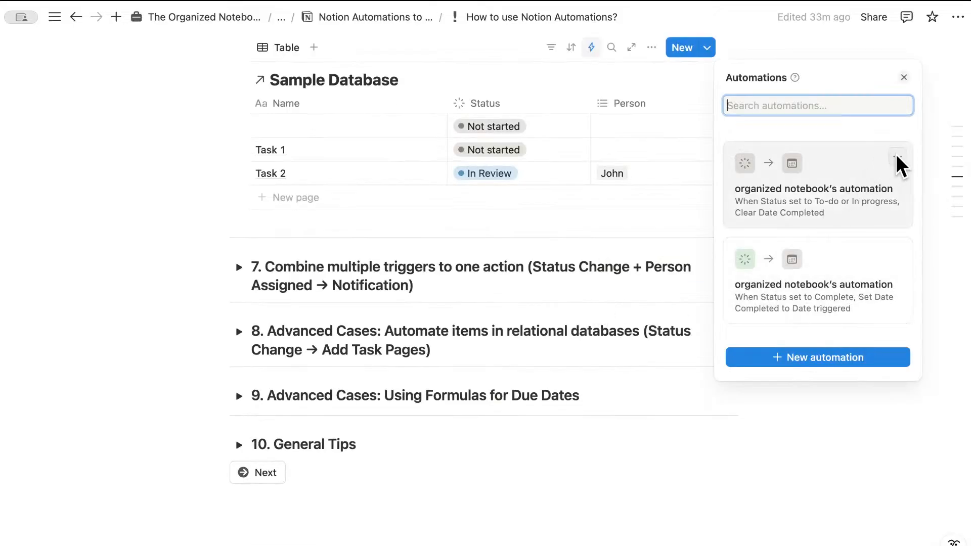
click(897, 157)
click(882, 247)
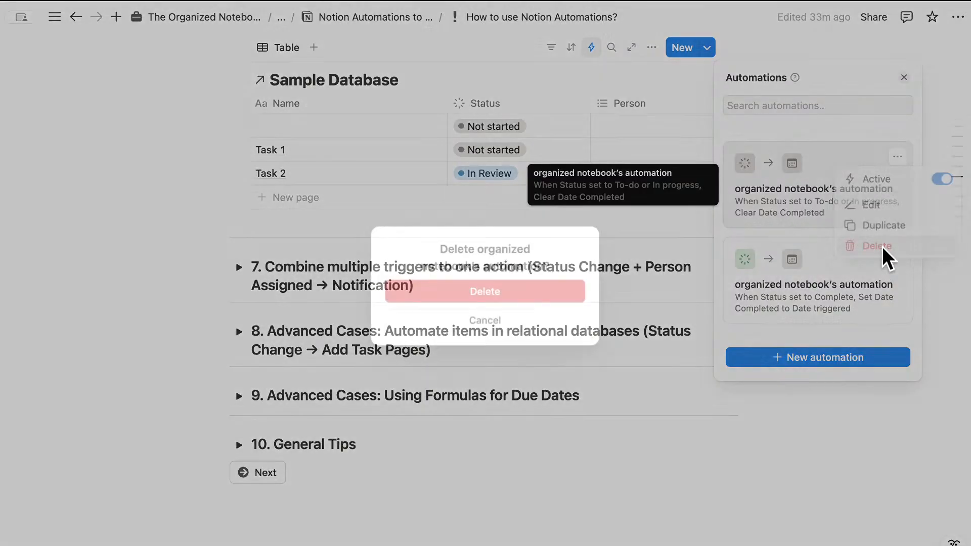
click(531, 290)
click(898, 157)
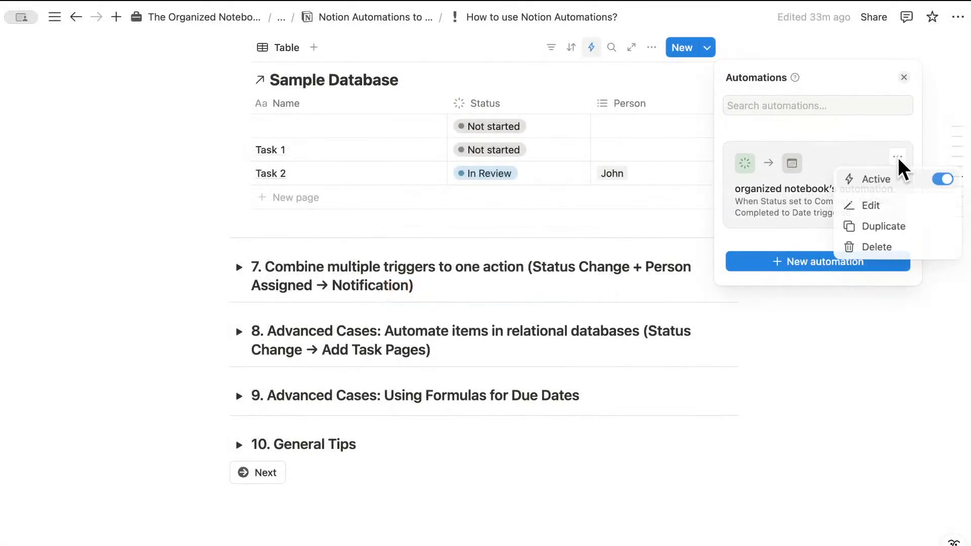
click(890, 248)
click(532, 293)
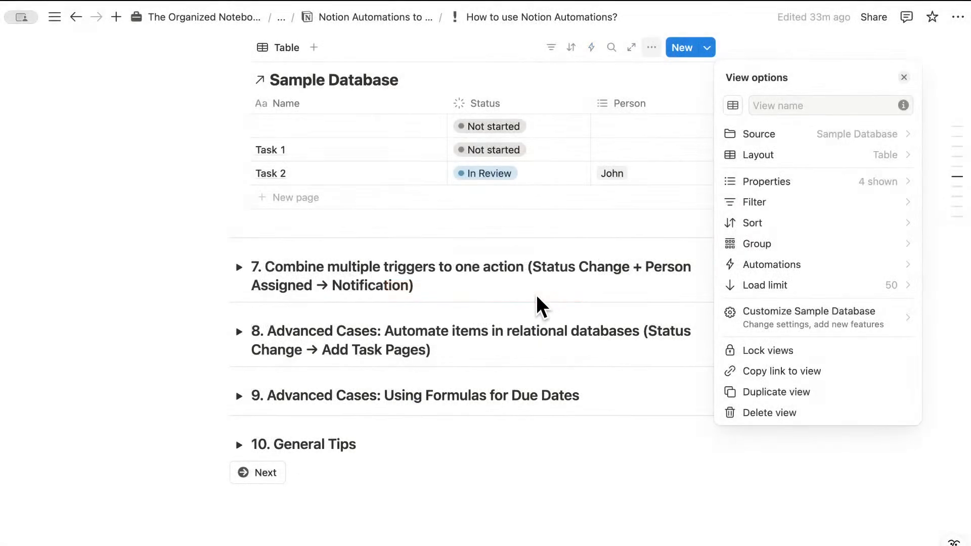
click(611, 123)
Create a new automation for the Sample Database that triggers only when Status is set to In Review.
scroll(611, 124, up, 4)
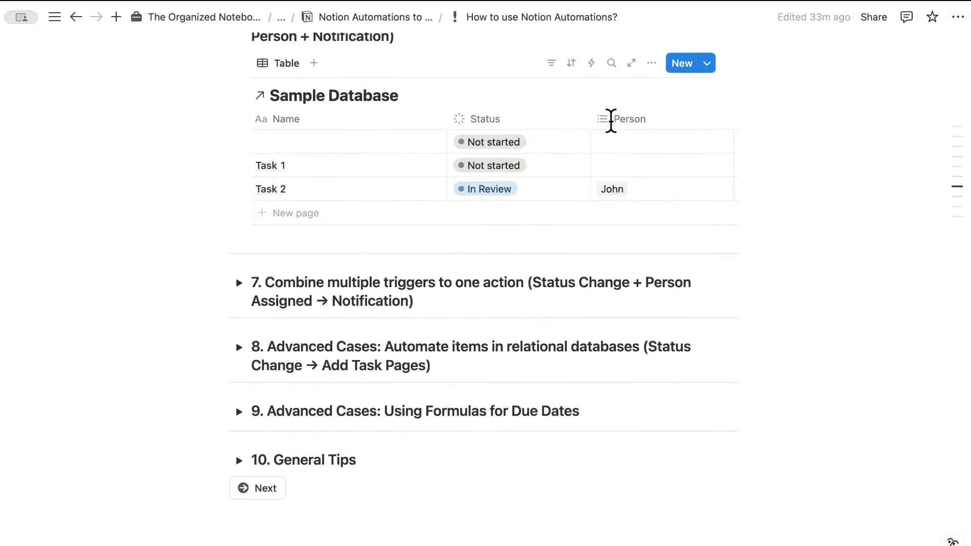
scroll(611, 122, up, 2)
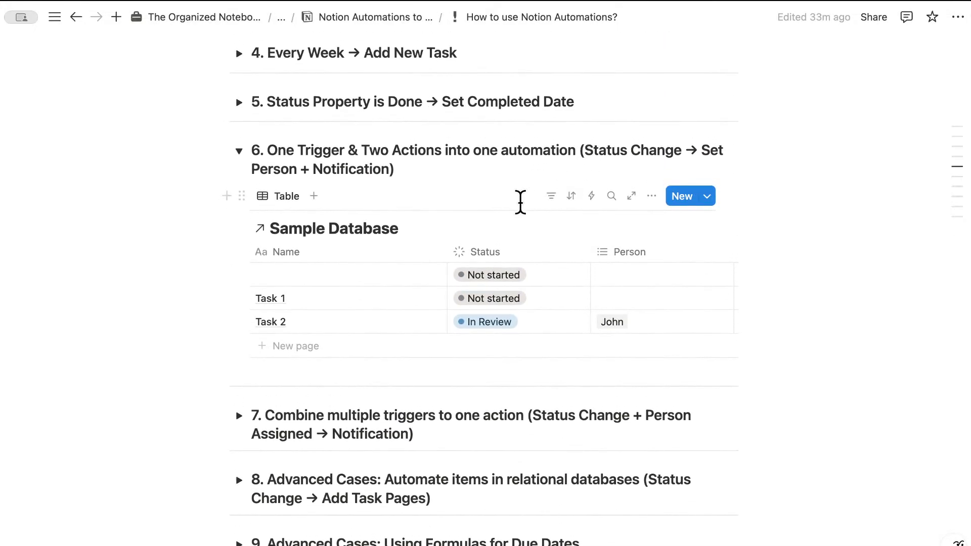
click(590, 194)
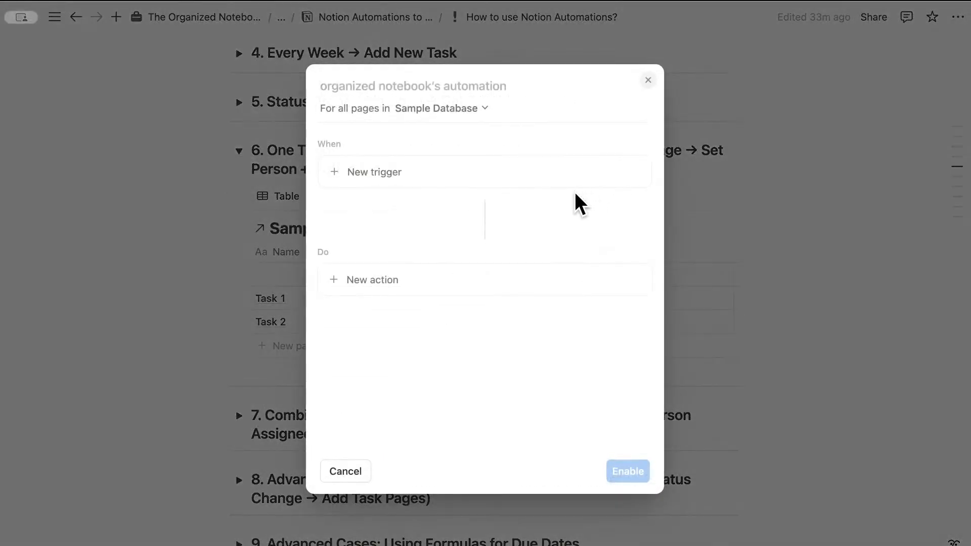
click(441, 174)
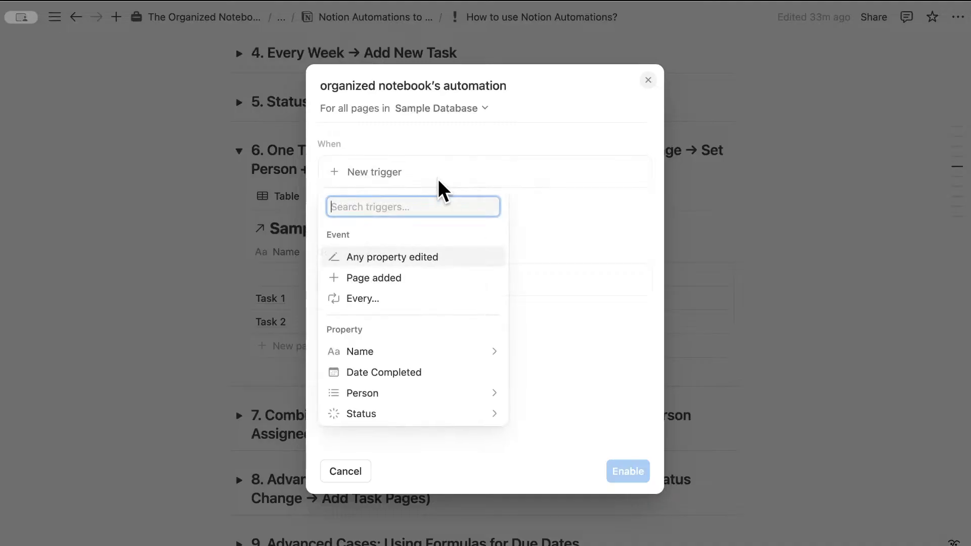
click(450, 412)
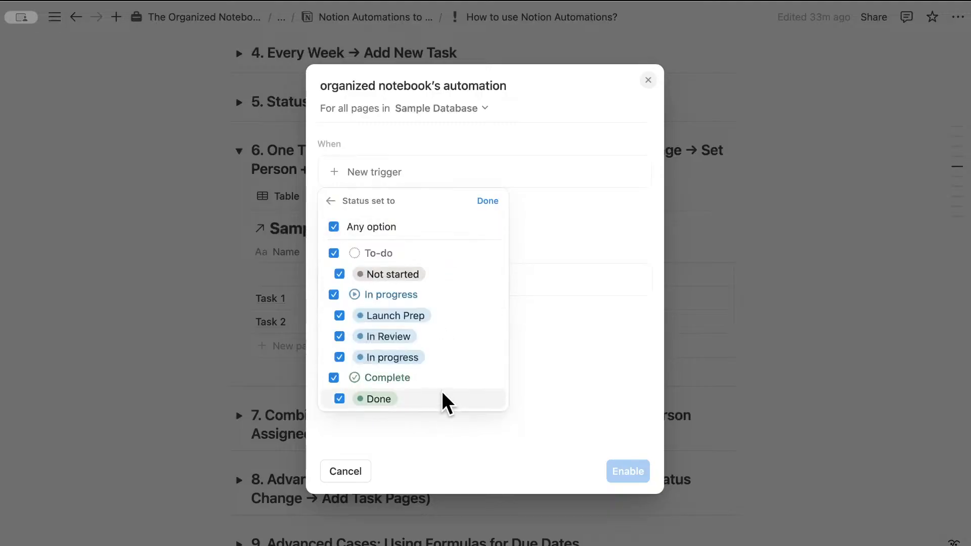
click(332, 253)
click(334, 295)
click(339, 337)
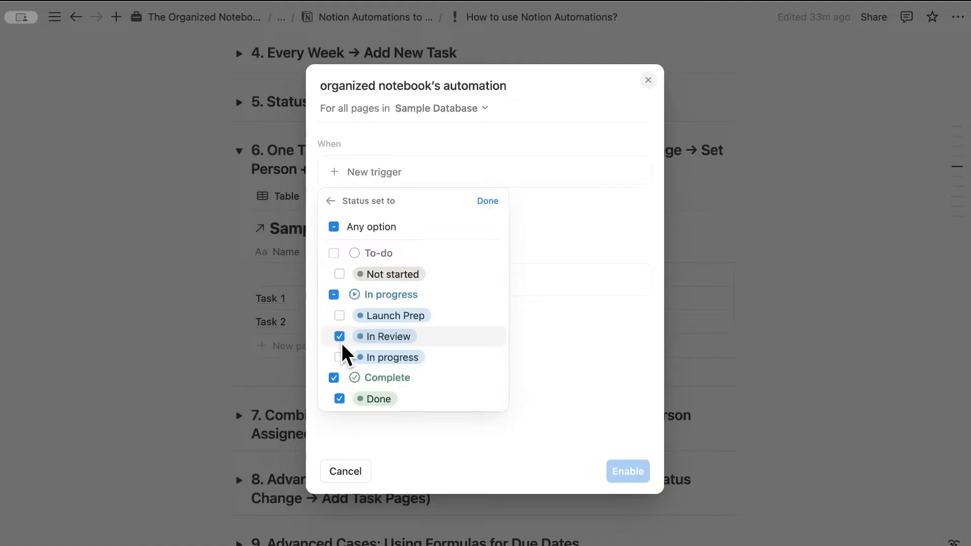
click(334, 378)
click(489, 200)
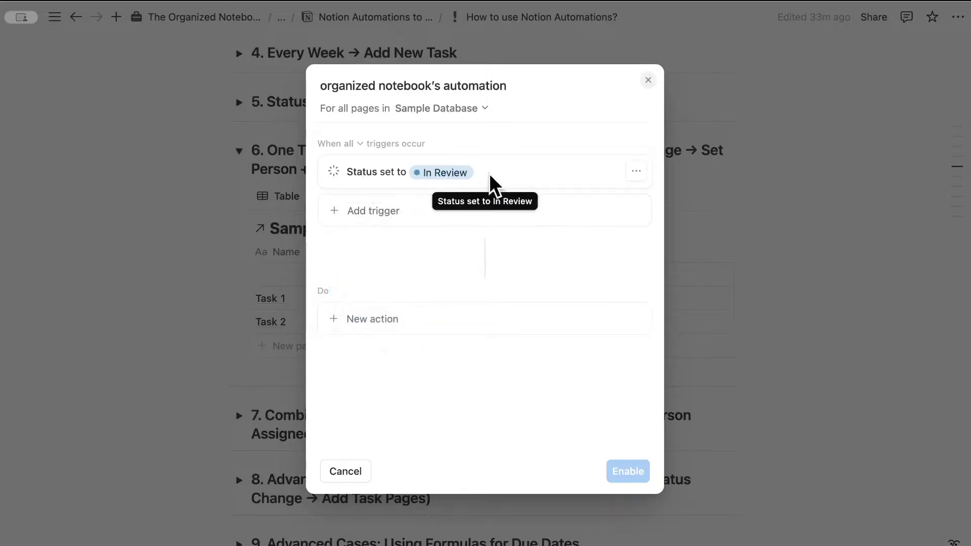
Add an action that edits the Person property, replacing it with the third listed person.
click(386, 320)
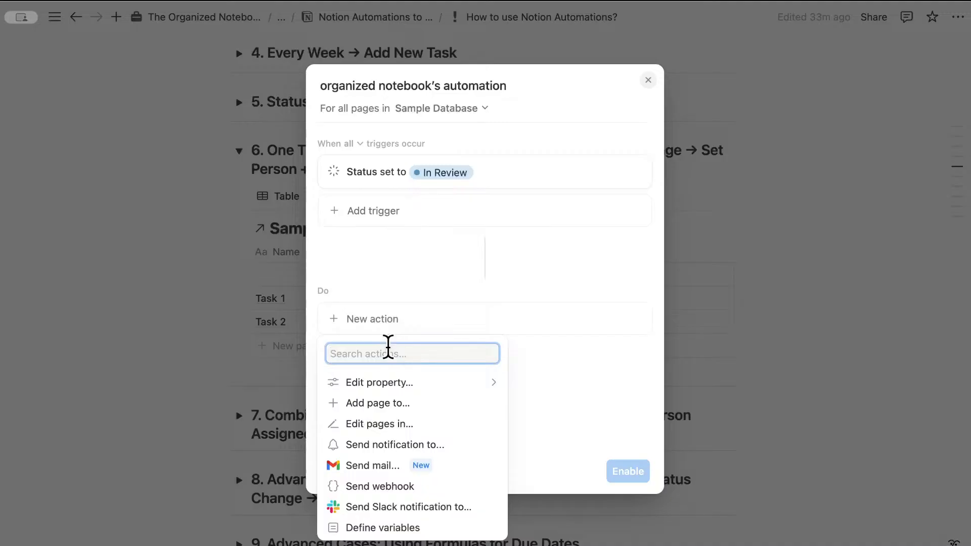
click(403, 381)
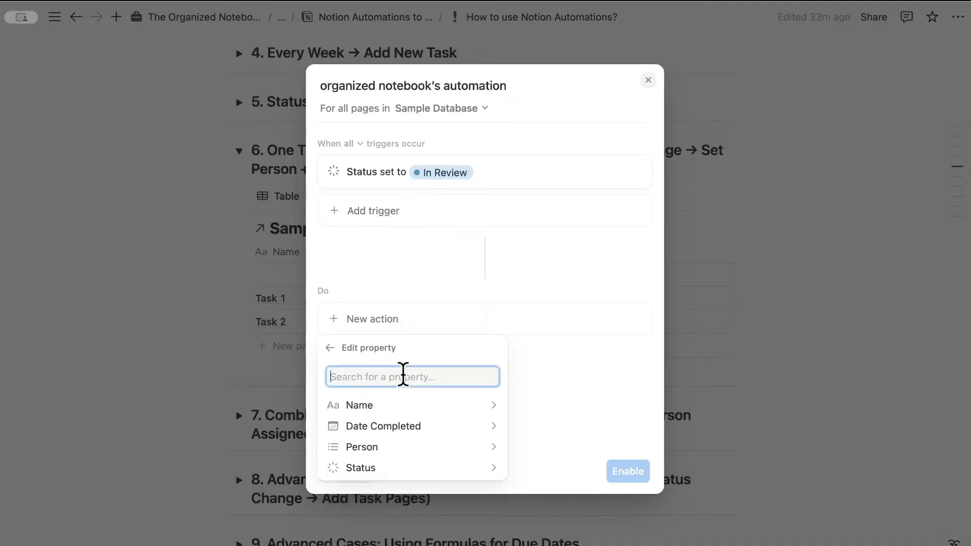
click(413, 446)
click(332, 473)
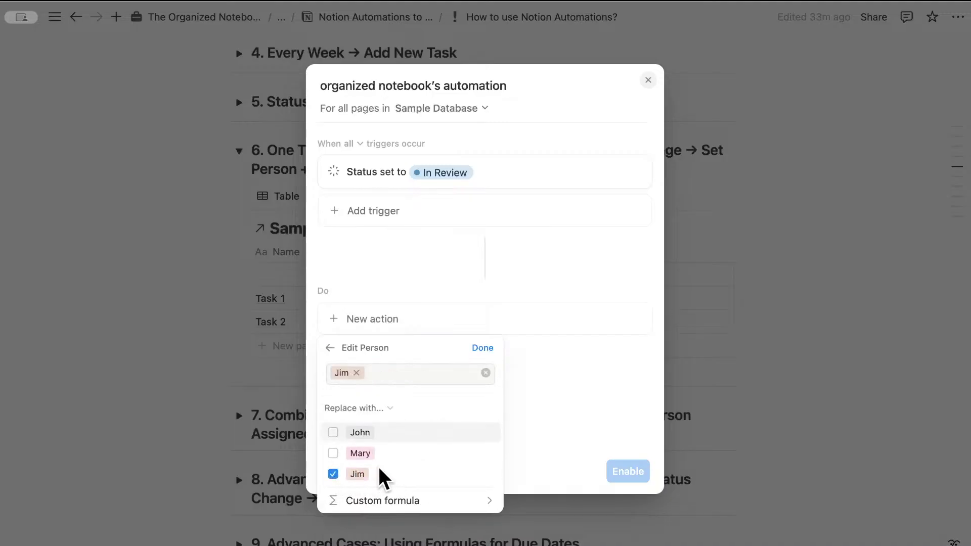
click(486, 348)
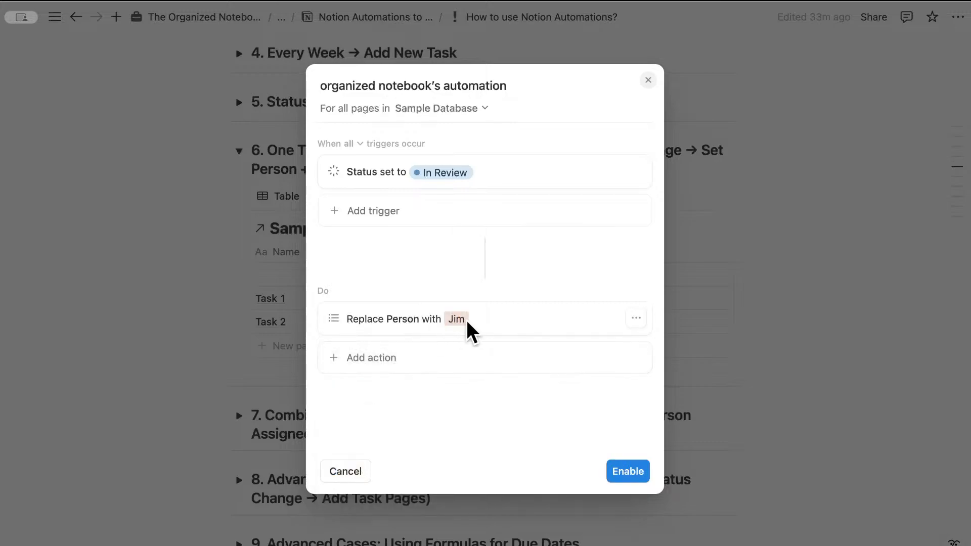
Add a second action that sends a Slack notification to the #updates channel.
click(398, 357)
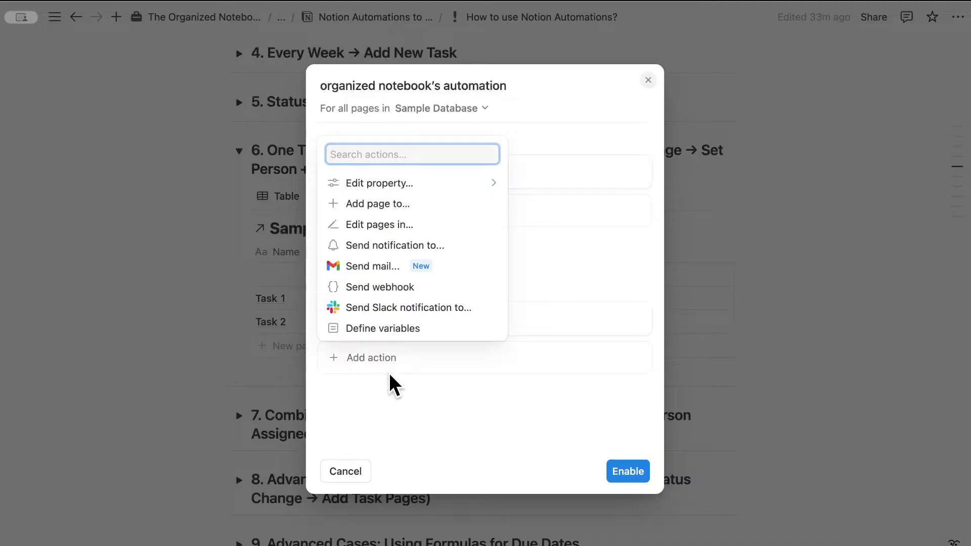
click(389, 309)
click(450, 356)
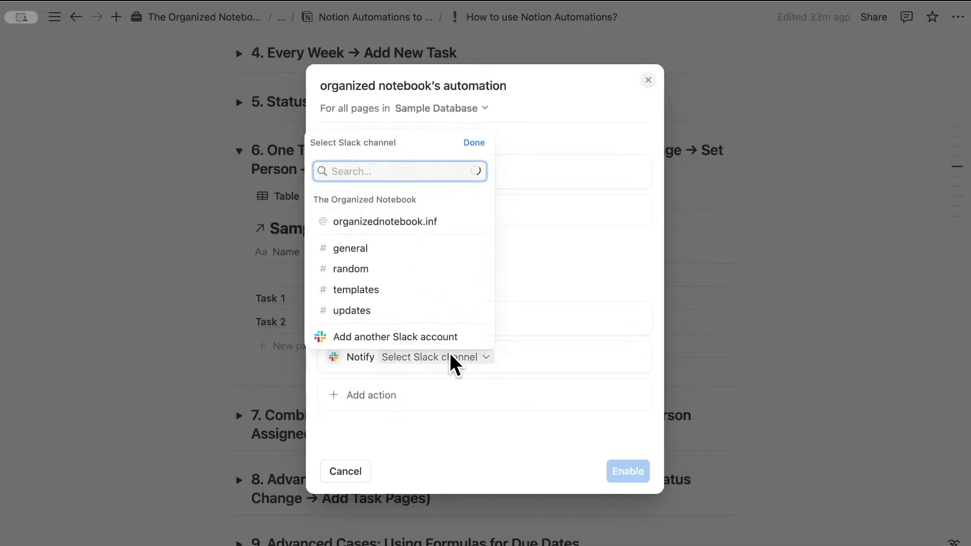
click(381, 303)
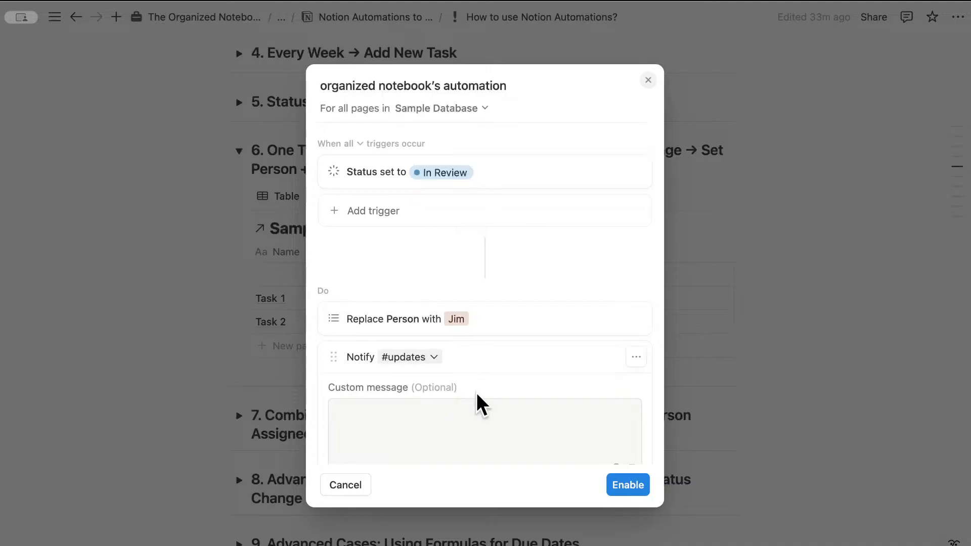
Set the Slack notification's custom message to a formula returning the Name of the Trigger page.
scroll(525, 385, down, 3)
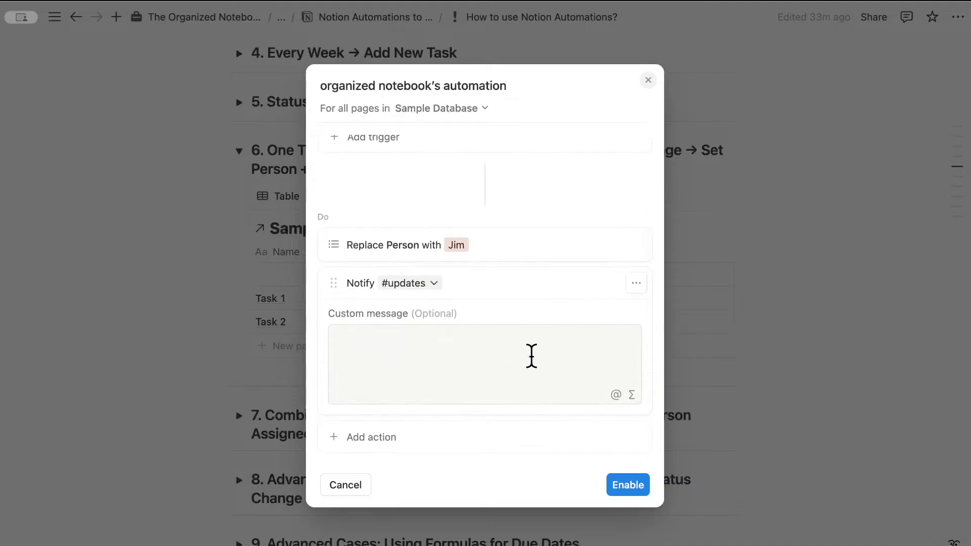
click(631, 394)
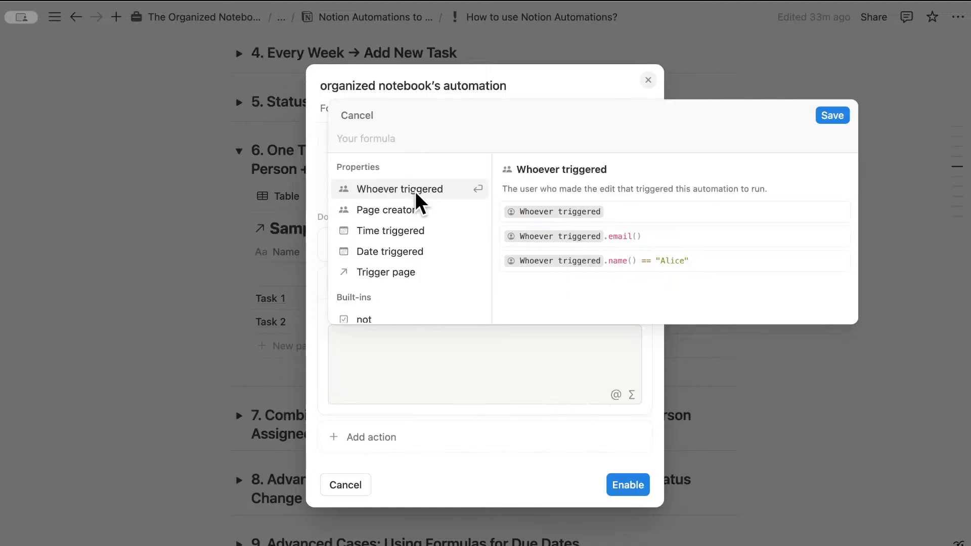
click(397, 273)
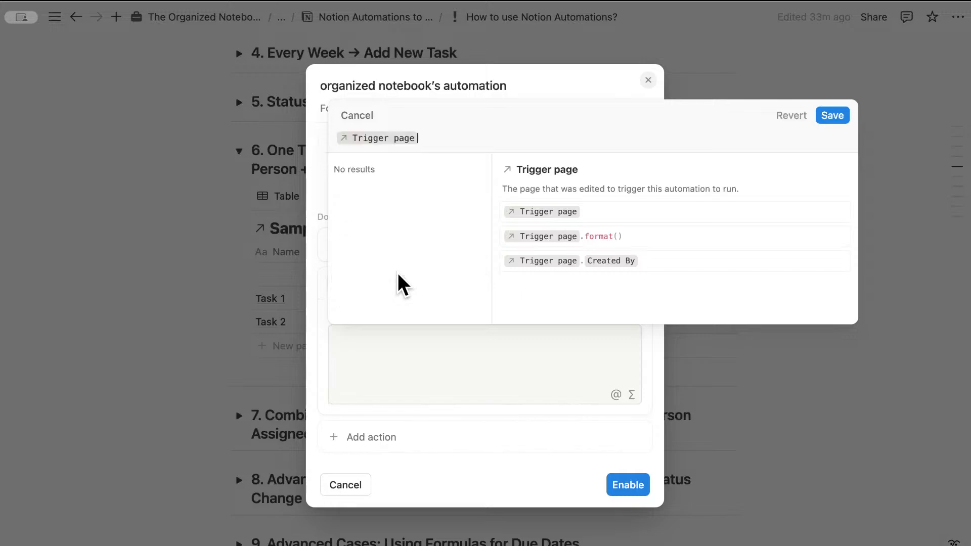
text(.name)
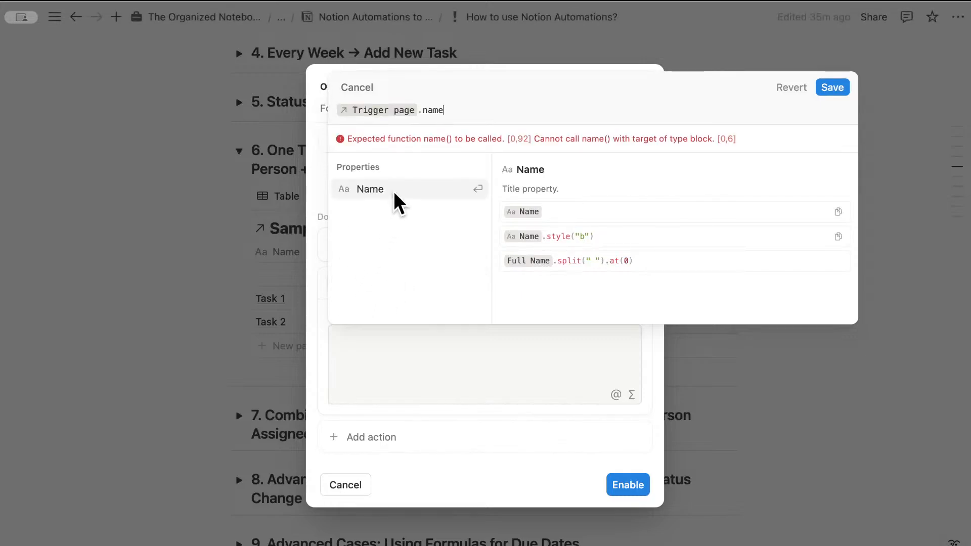
click(393, 190)
click(838, 115)
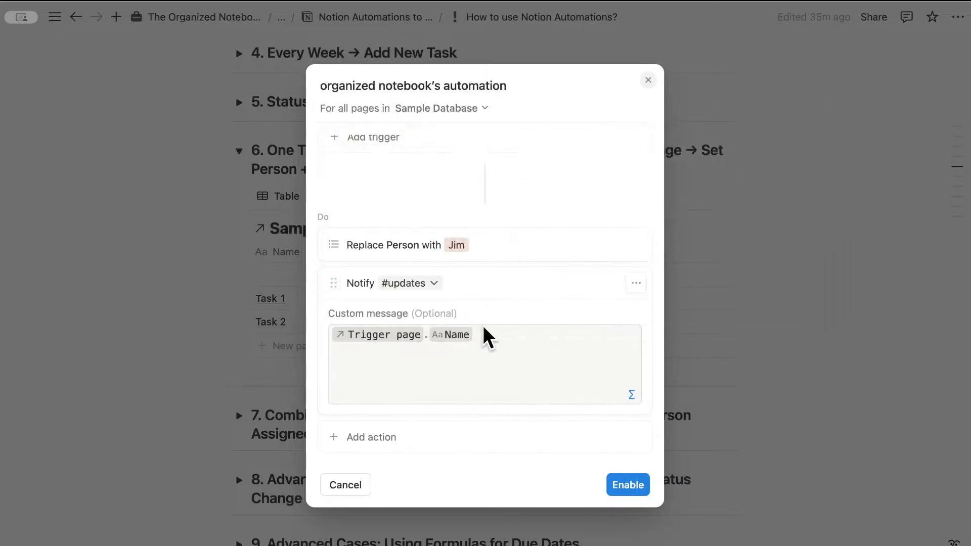
Extend the message formula with + and the quoted text "Was Updated to" followed by the assigned person's first name, and save it.
click(482, 333)
text(")
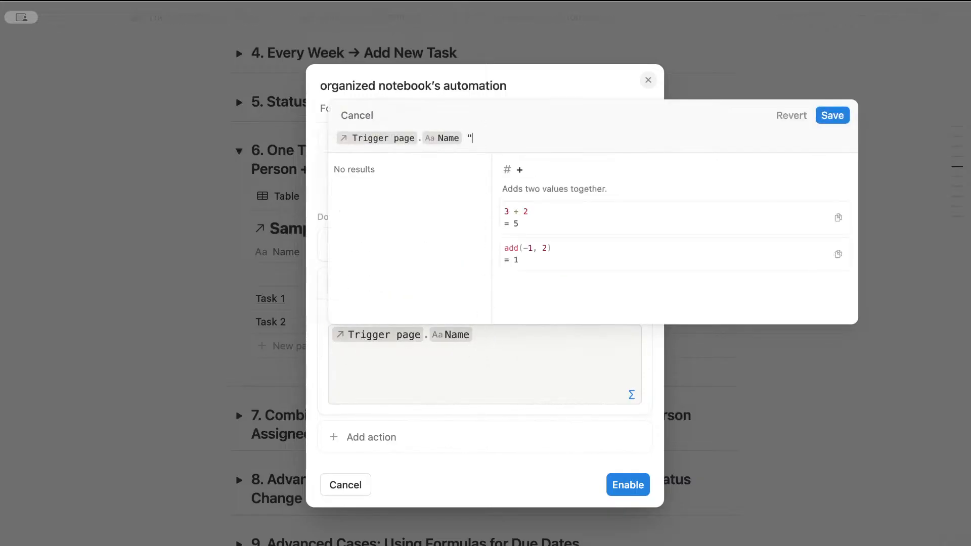
key(BackSpace)
text(+ )
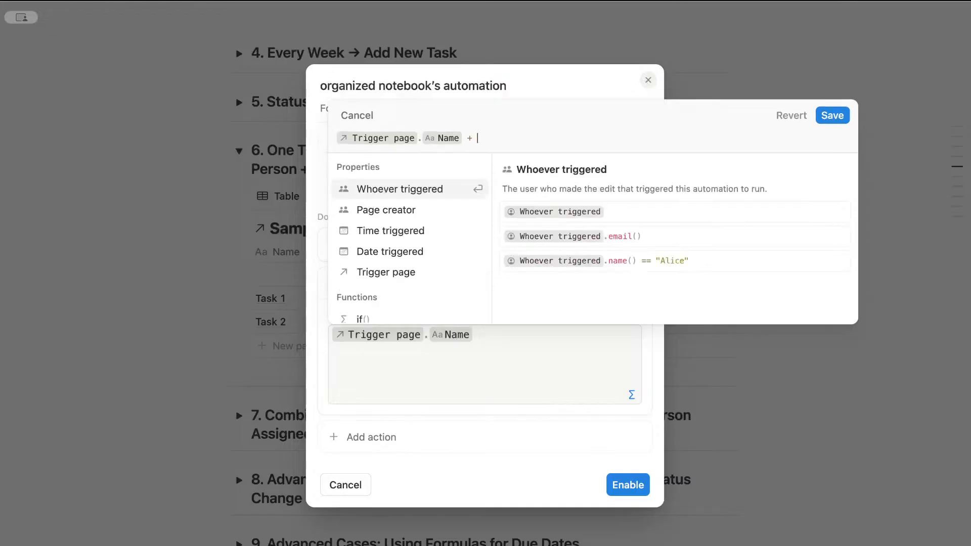
text("Was Updated)
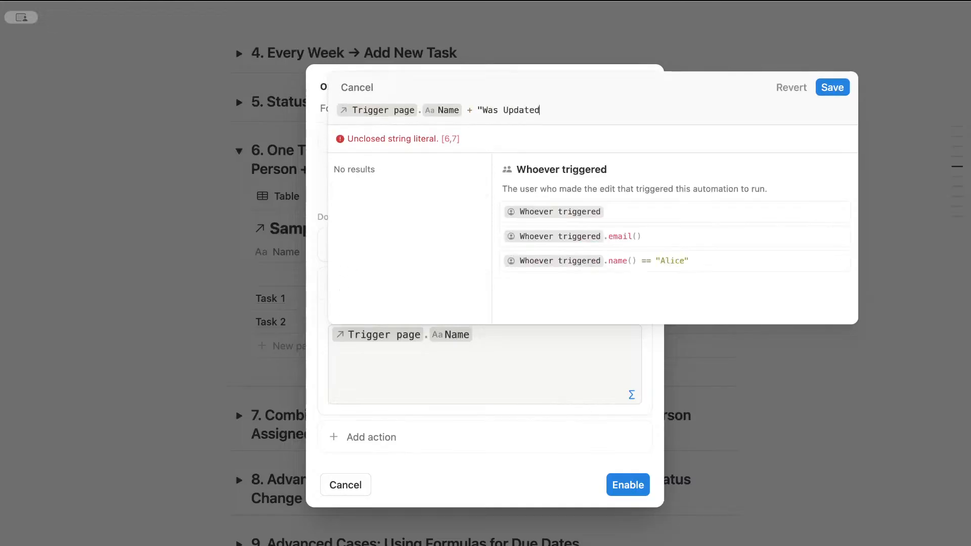
text(")
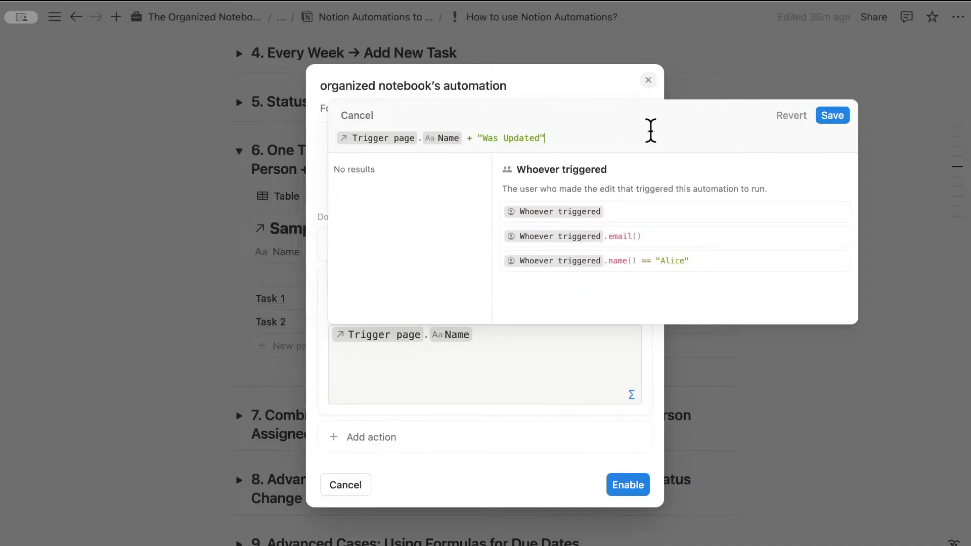
click(540, 137)
text(to )
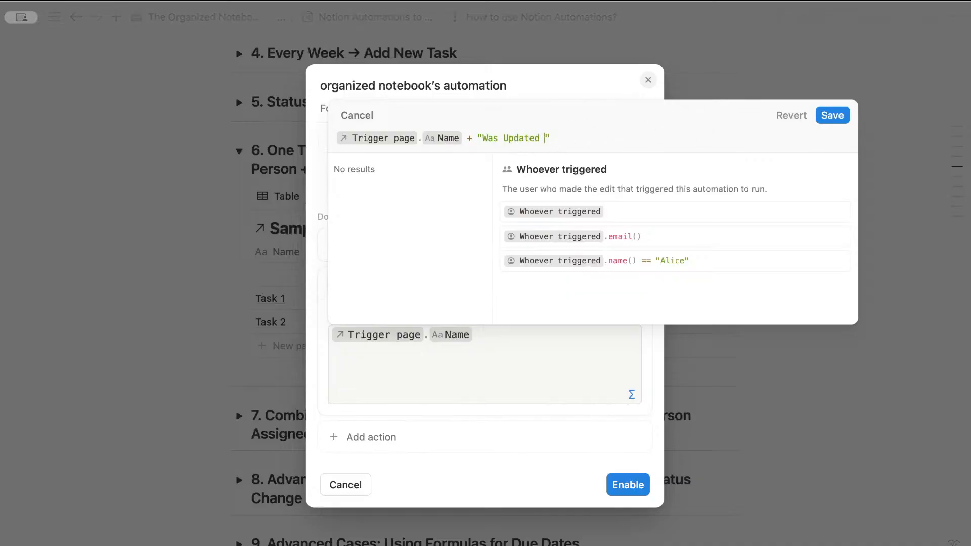
text(Jim)
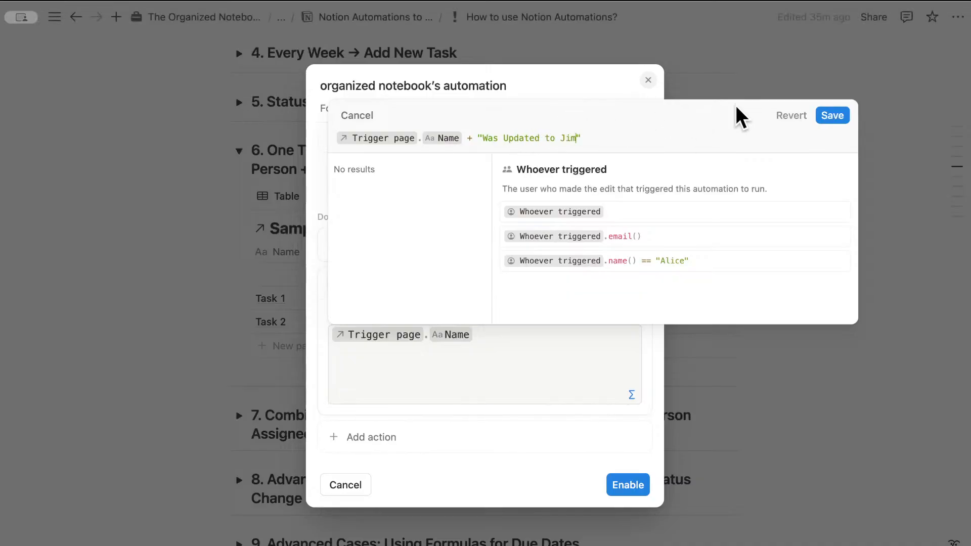
click(832, 115)
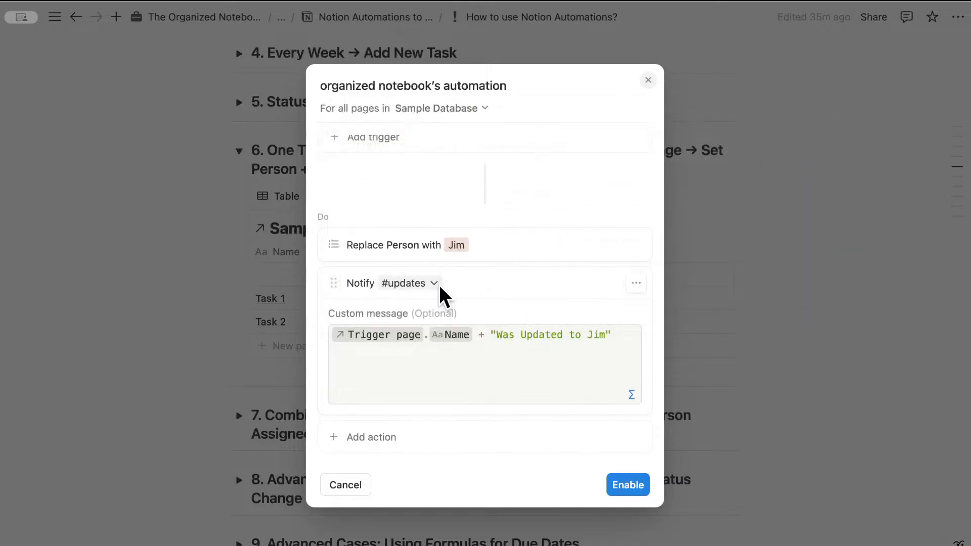
Enable the automation and test it by setting the Status of Task 1 to In Review.
scroll(430, 304, up, 3)
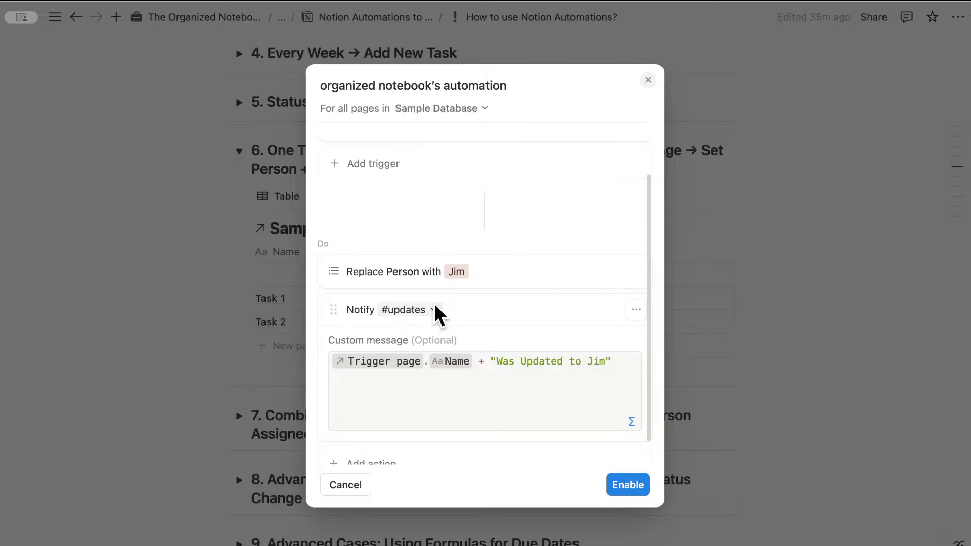
click(630, 484)
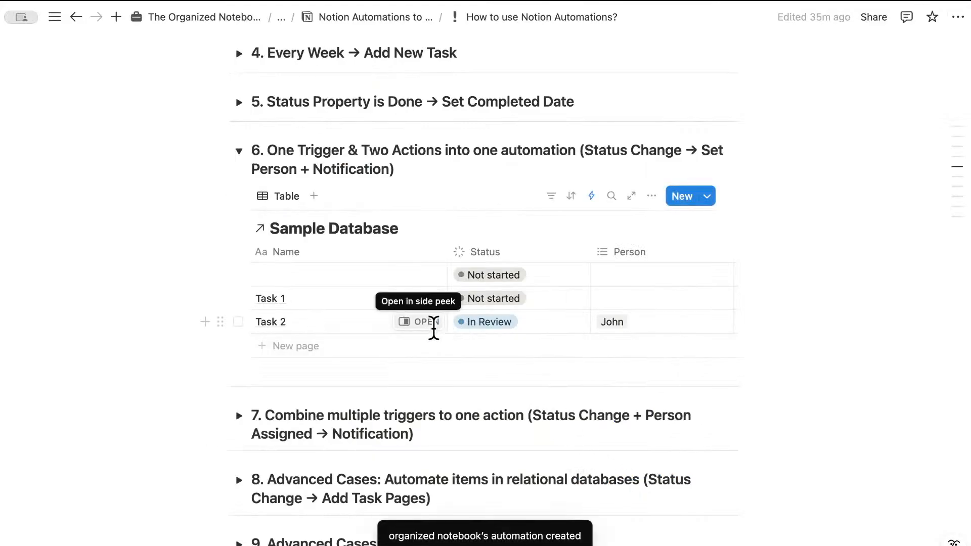
click(504, 301)
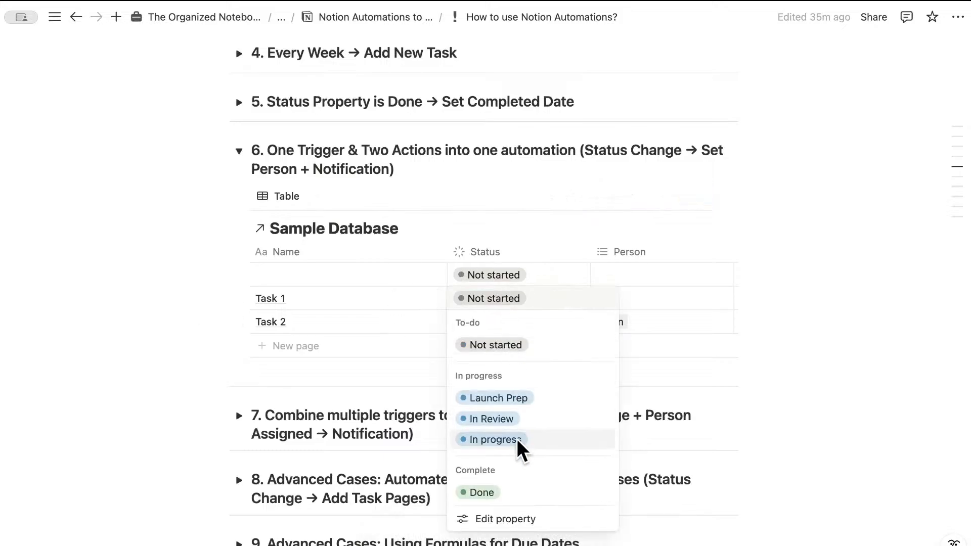
click(493, 419)
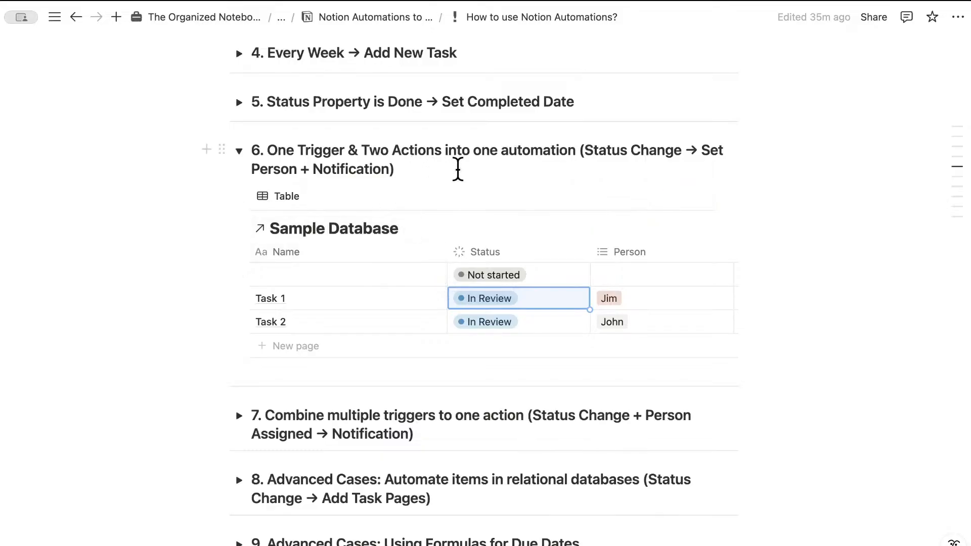
mouse_move(471, 200)
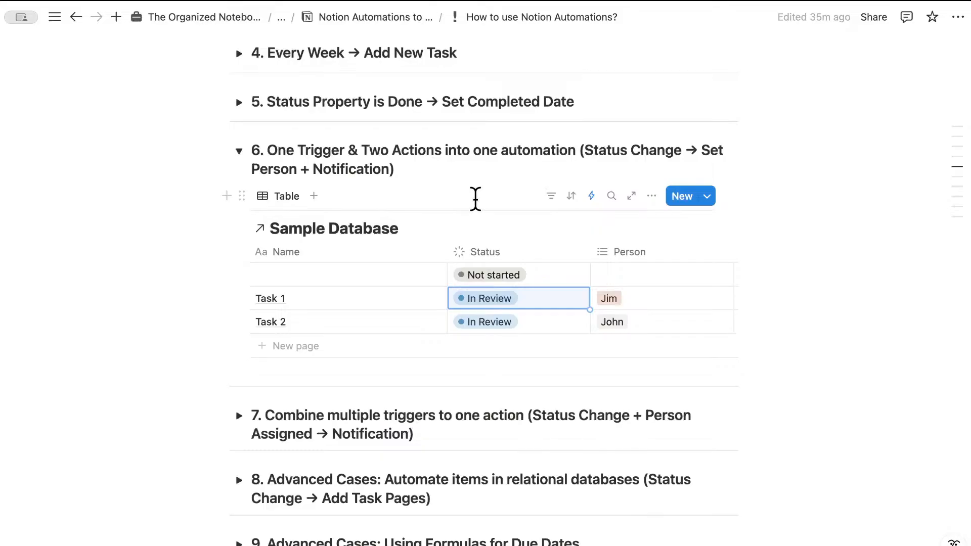
click(590, 196)
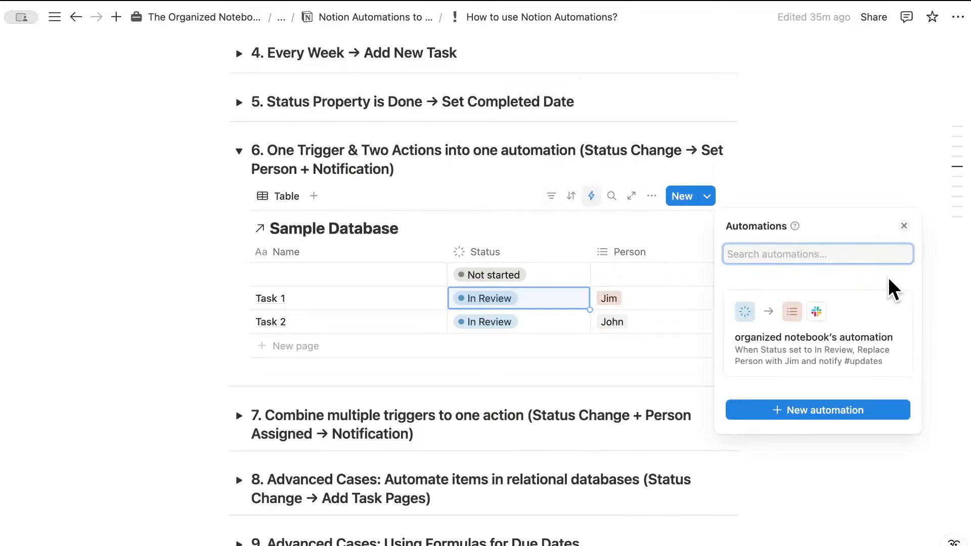
click(896, 305)
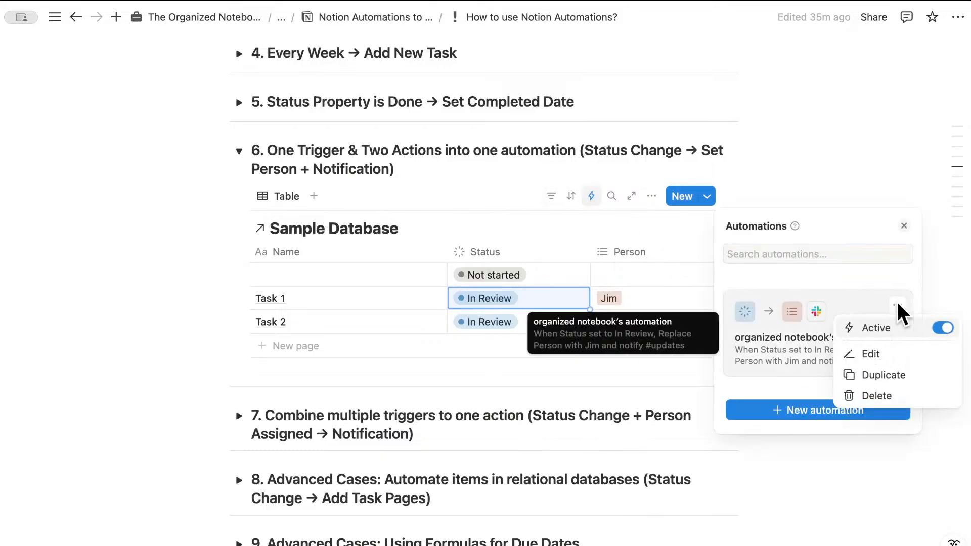
click(793, 183)
click(785, 186)
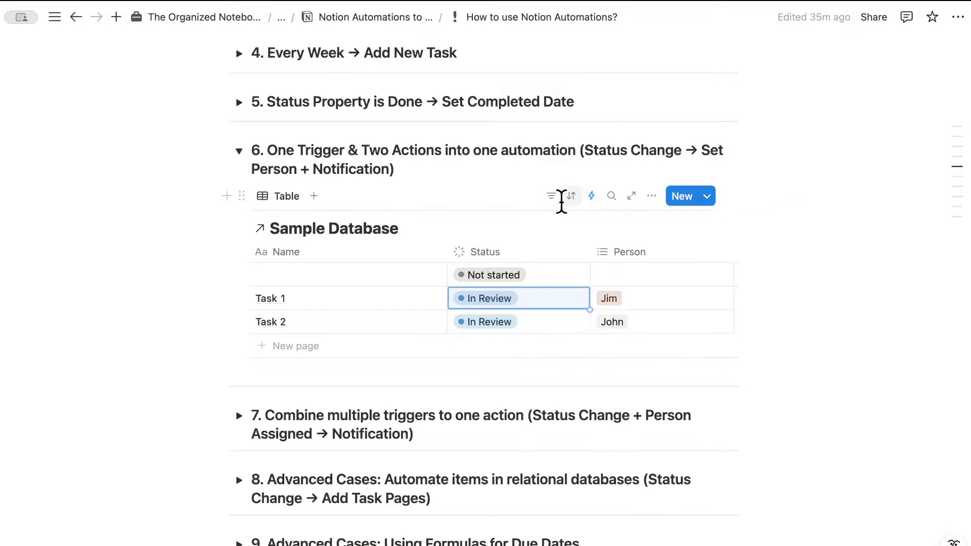
Switch from example 6 to example 7 on combining multiple triggers and open the Sample Database's existing automation for editing.
click(238, 151)
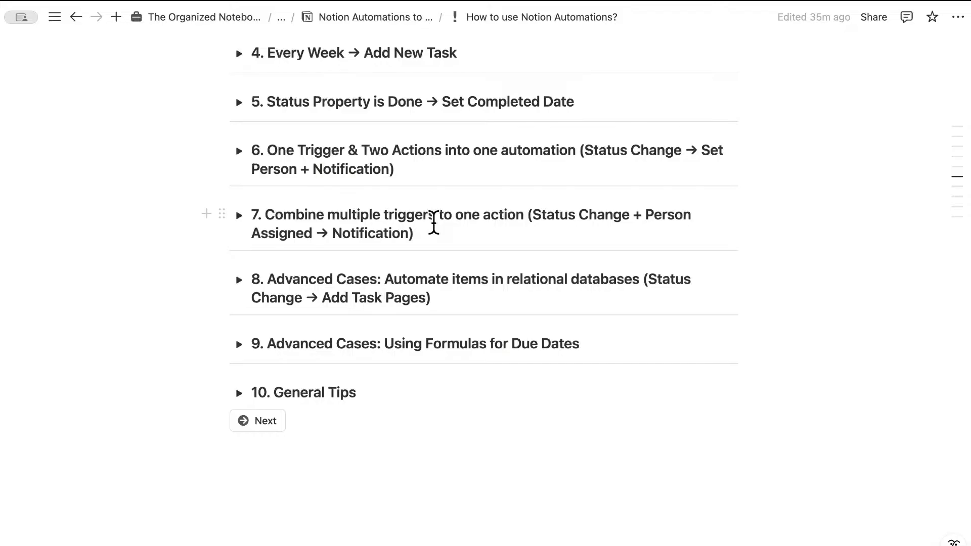
click(240, 215)
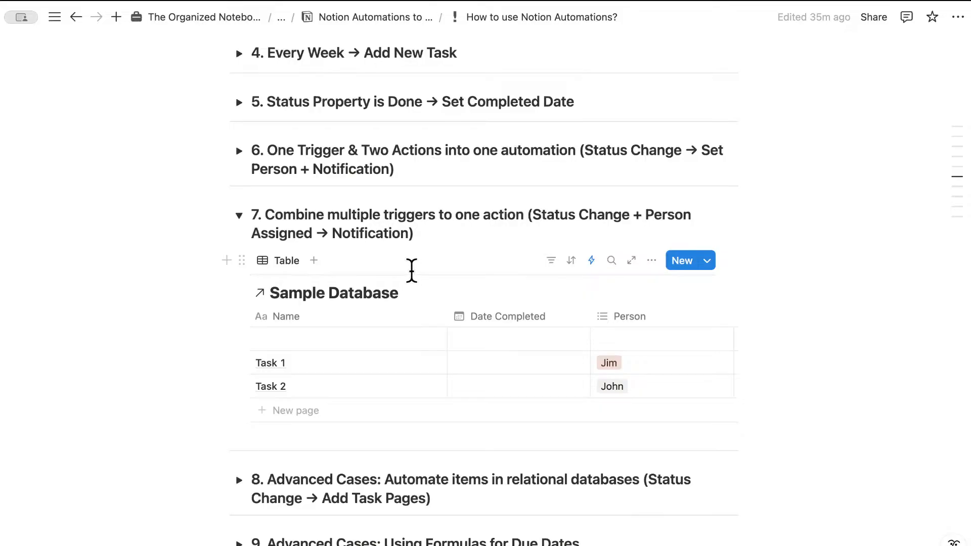
click(592, 261)
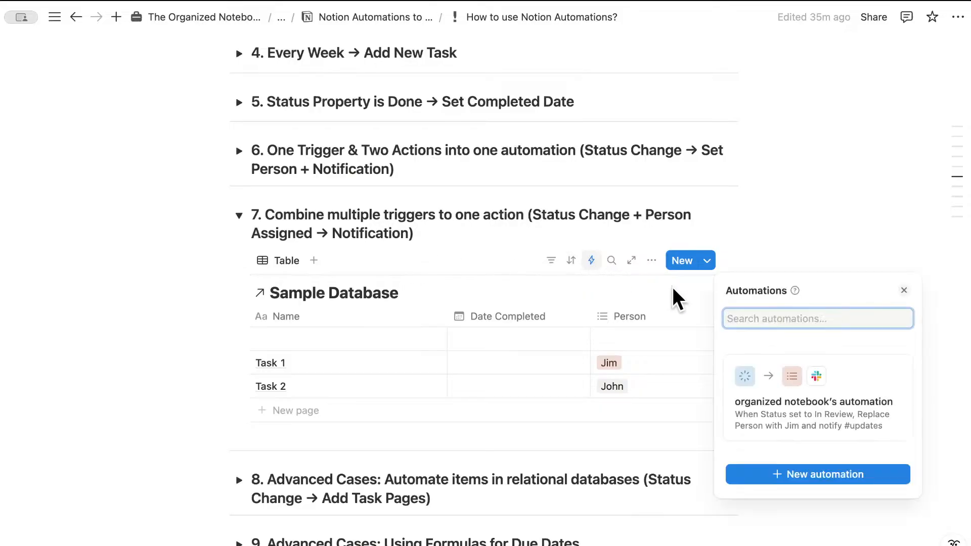
click(896, 369)
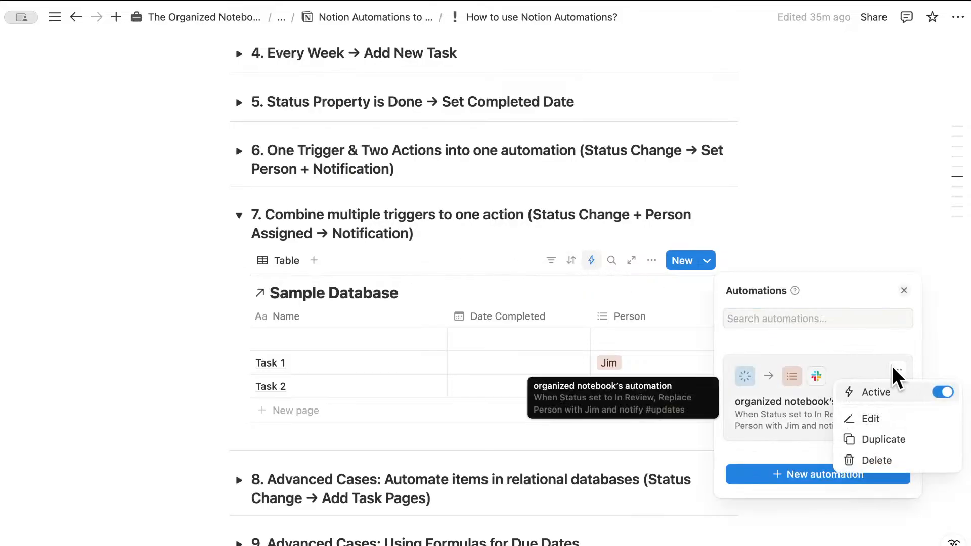
click(896, 414)
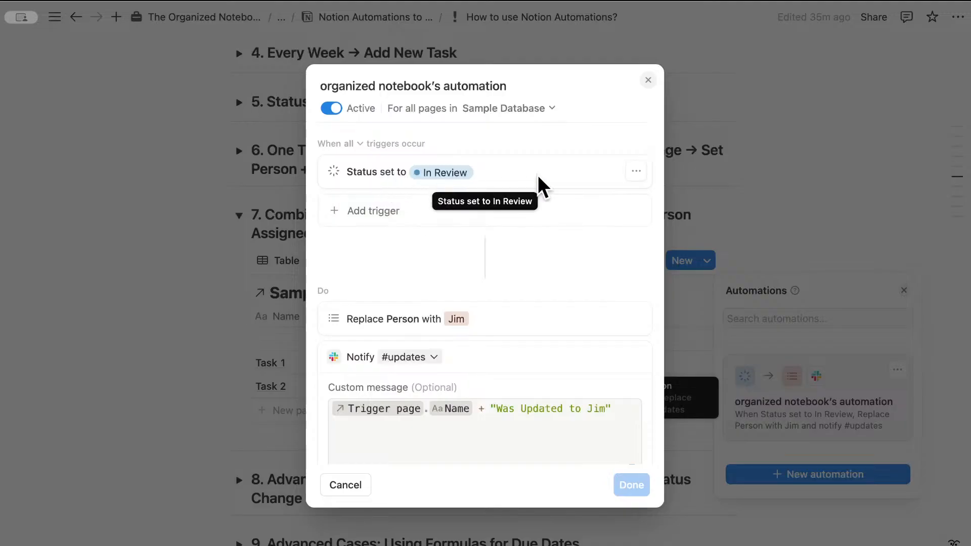
Add a second trigger requiring Person to contain only the last listed option.
click(409, 211)
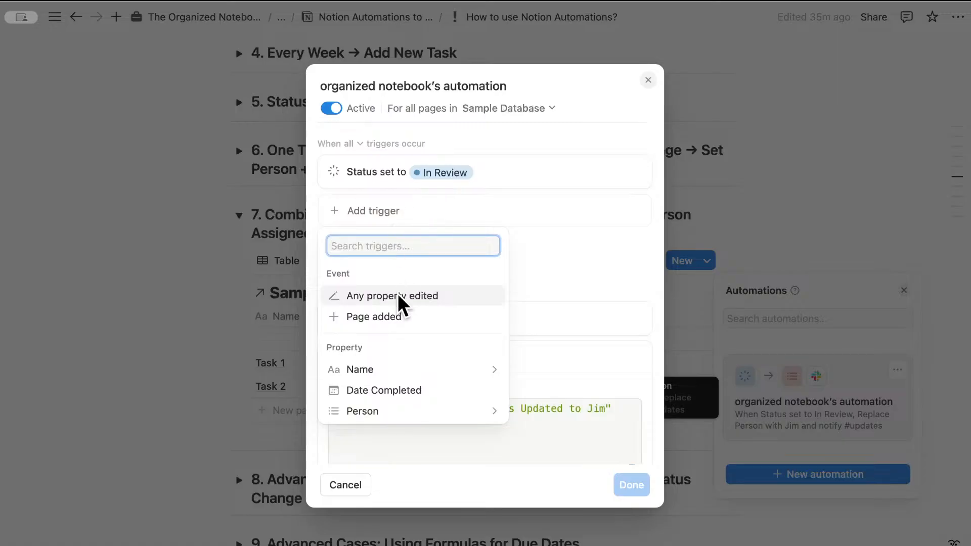
click(411, 407)
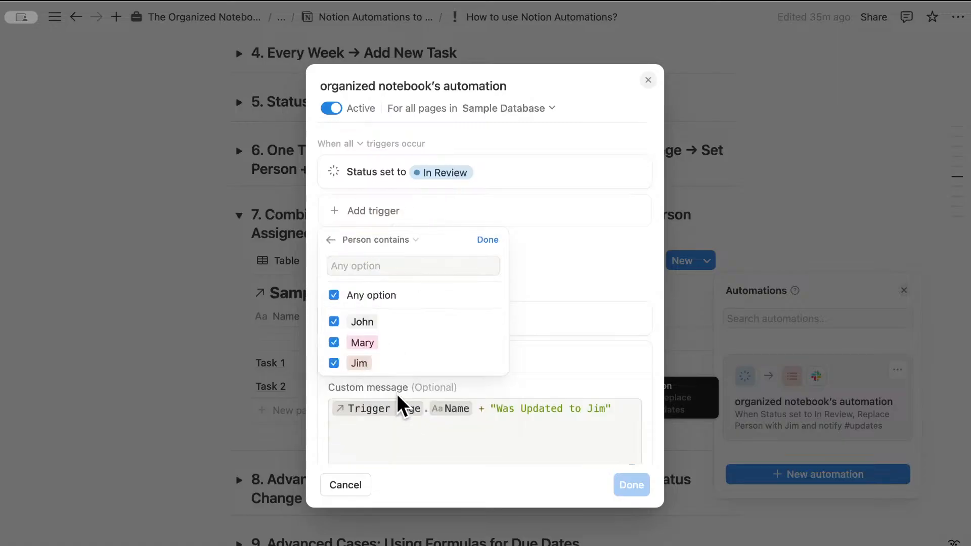
click(334, 342)
click(334, 322)
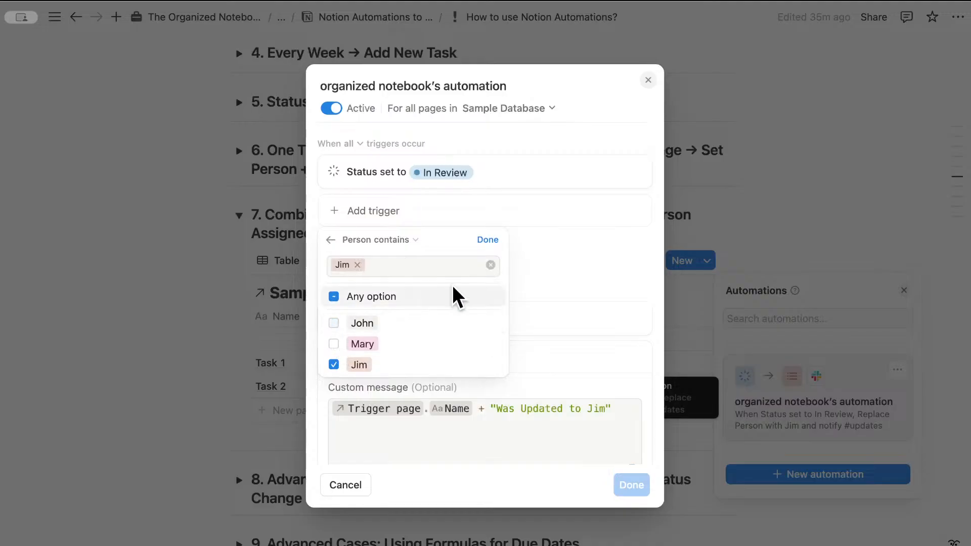
click(493, 239)
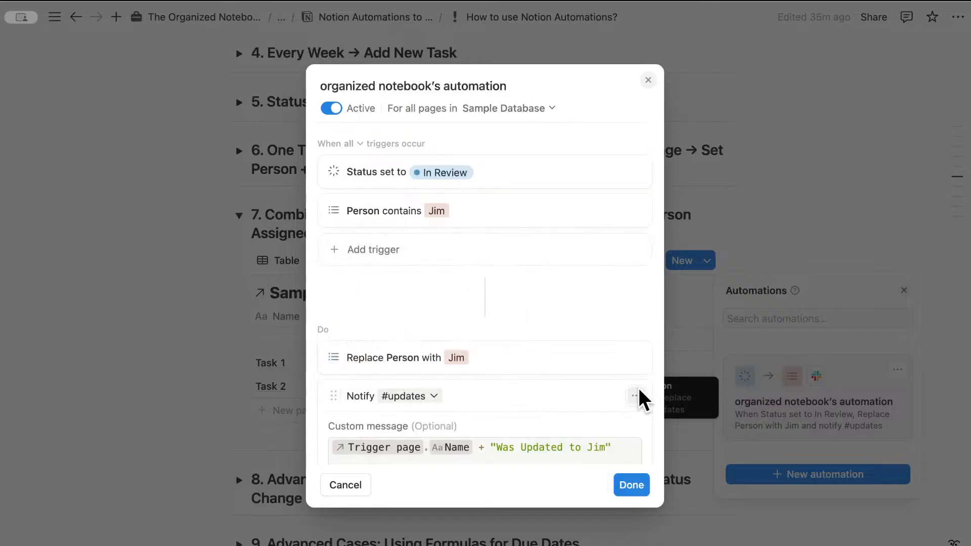
Delete both existing actions, the #updates Slack notification and the Person replacement, from the automation.
click(635, 396)
click(647, 484)
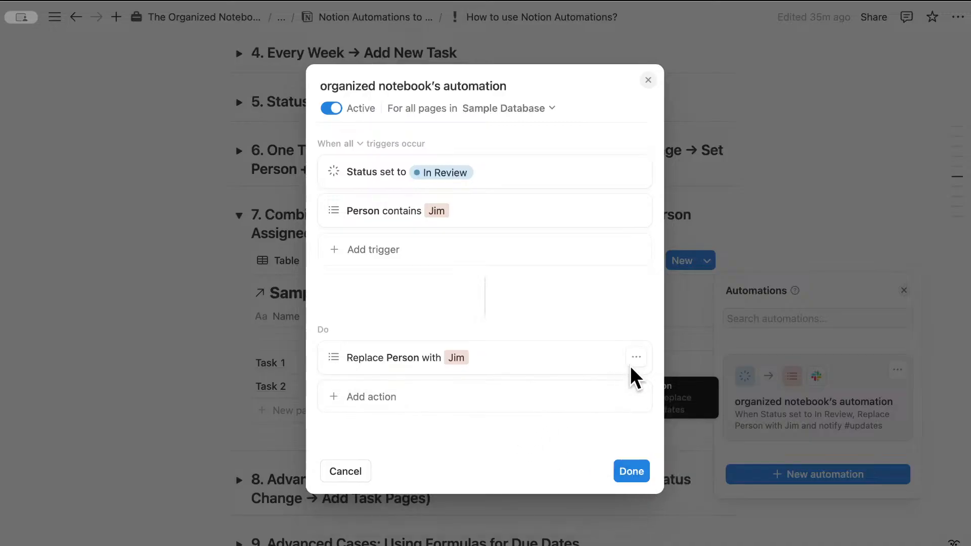
click(636, 356)
click(633, 466)
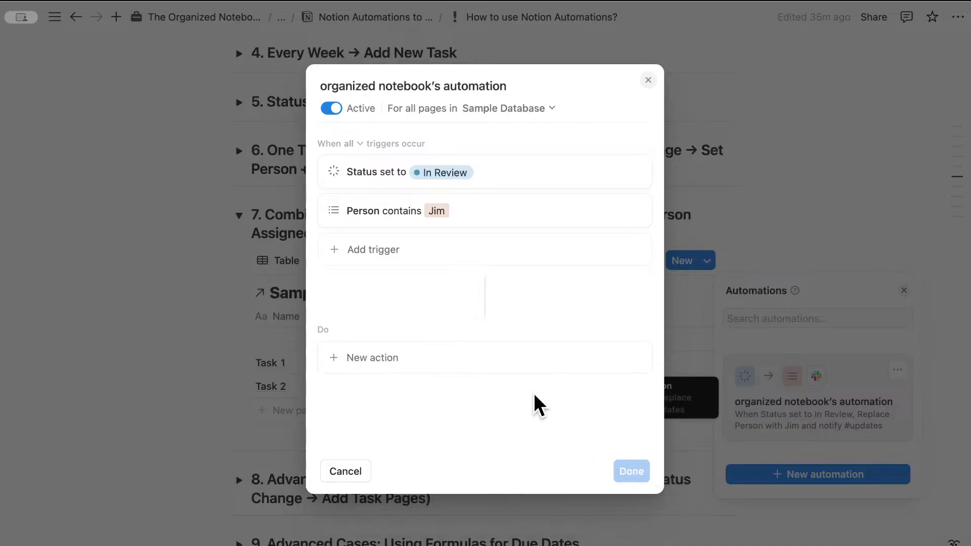
Add a Slack notification to the #updates channel as the automation's only action and save the automation.
click(456, 360)
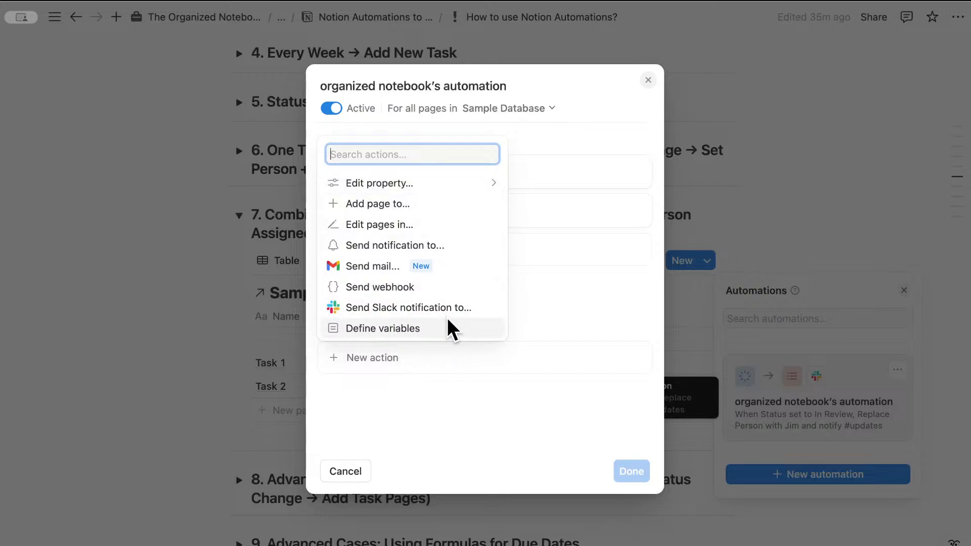
click(427, 306)
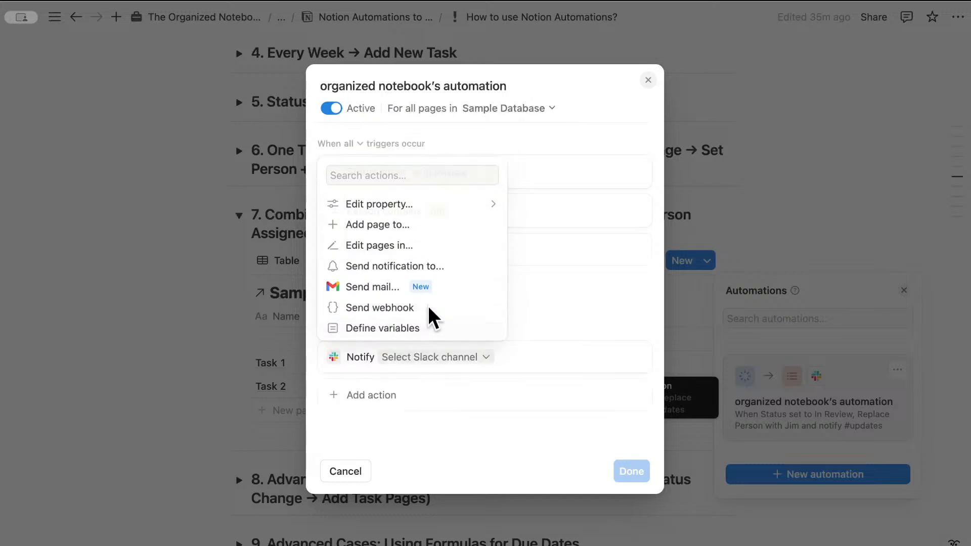
click(460, 355)
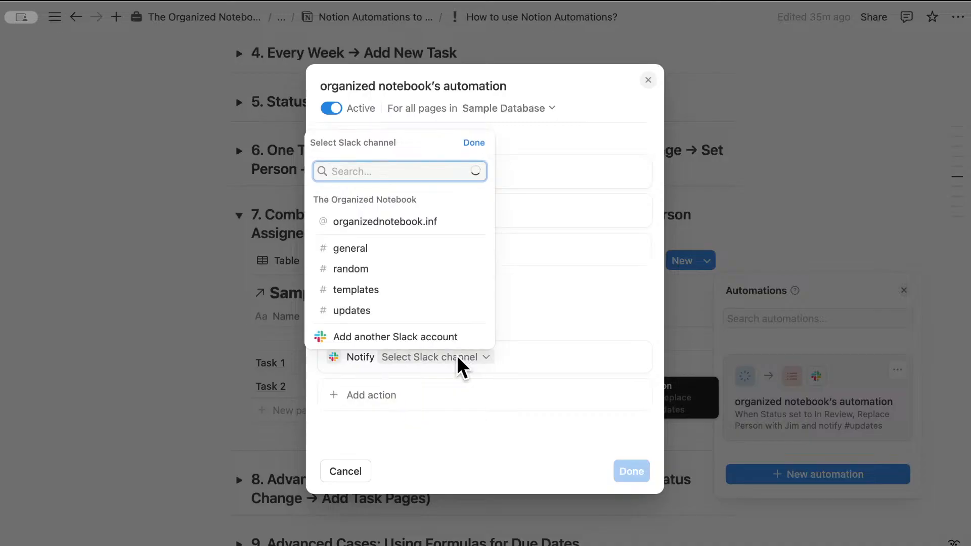
click(386, 310)
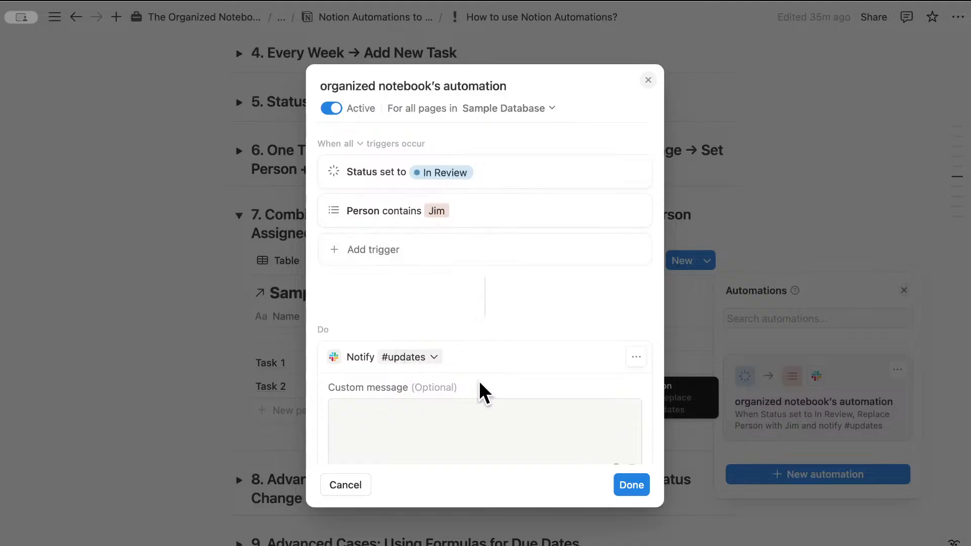
scroll(483, 389, down, 3)
click(625, 488)
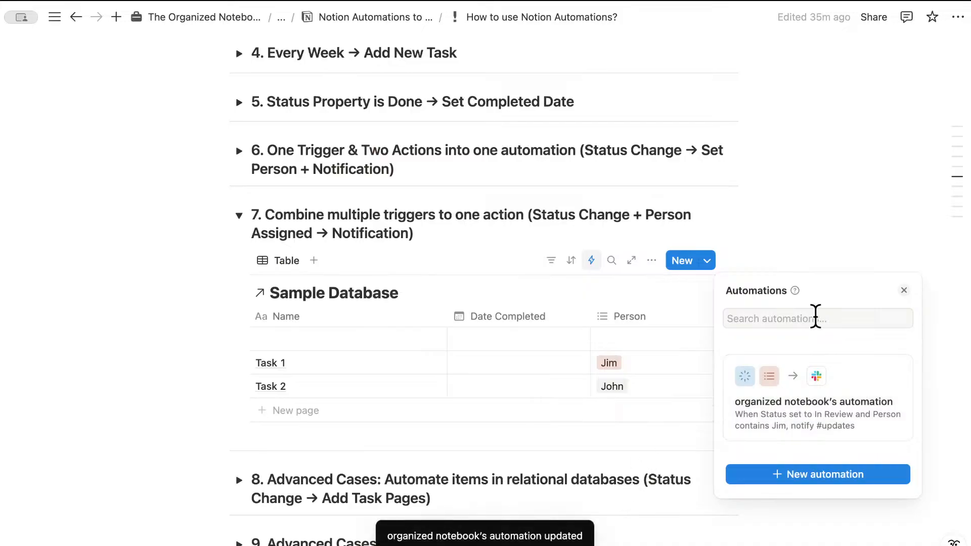
click(904, 289)
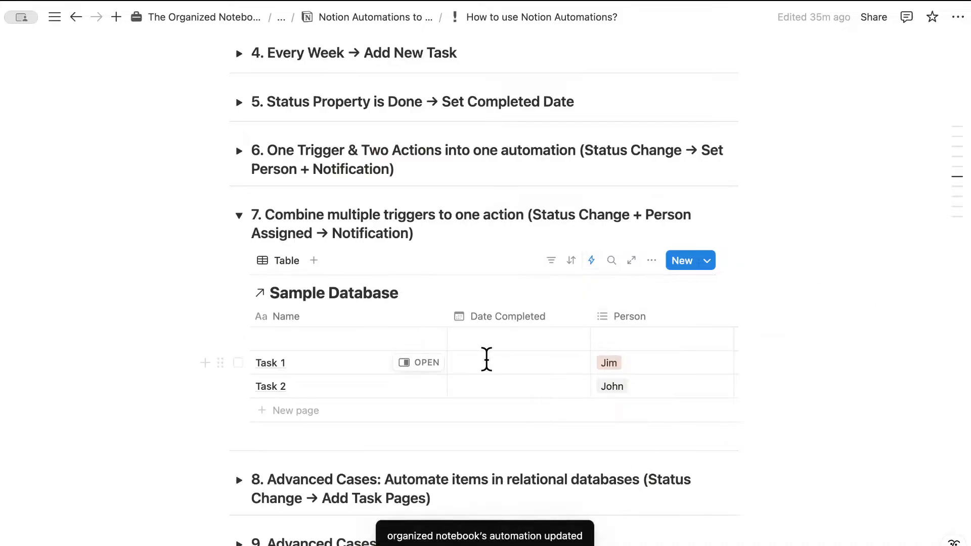
Delete the Task 1 page from the Sample Database and add a new empty page below Task 2.
click(429, 362)
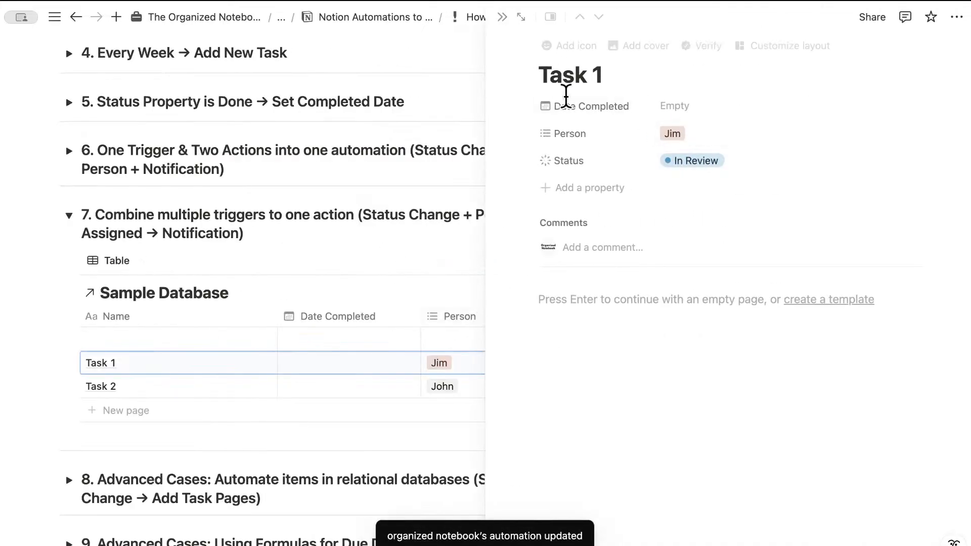
click(502, 19)
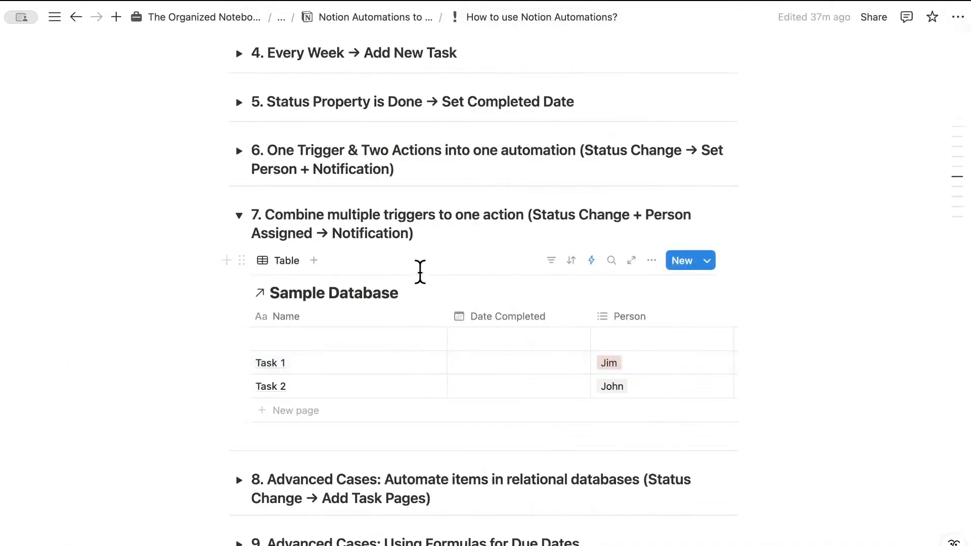
click(238, 362)
key(Delete)
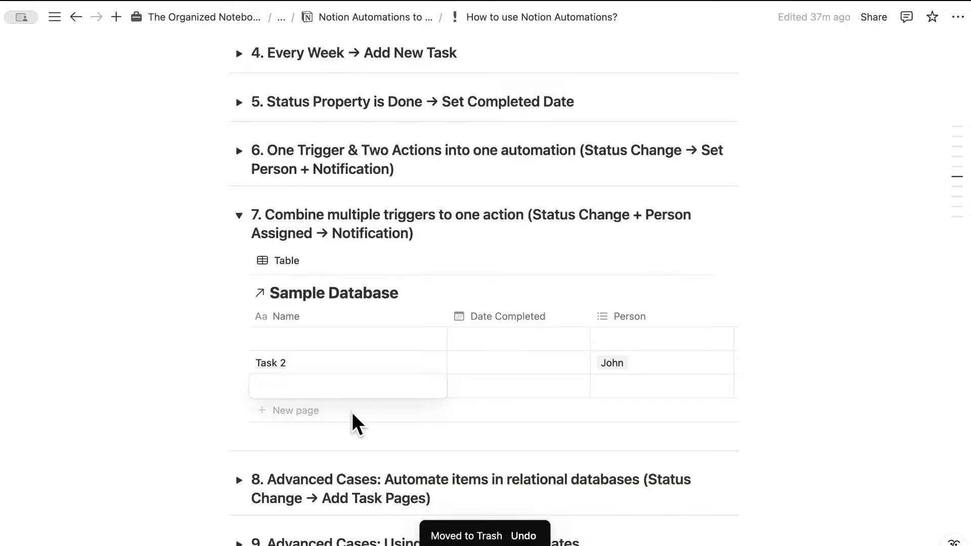
Test the combined triggers by setting the new page's Person to the last listed option and its Status to In Review.
click(429, 388)
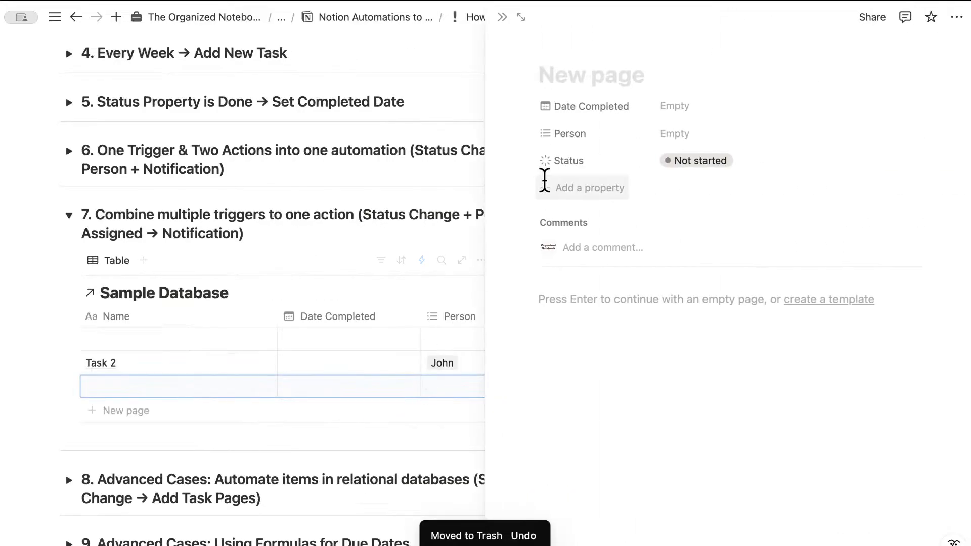
click(696, 135)
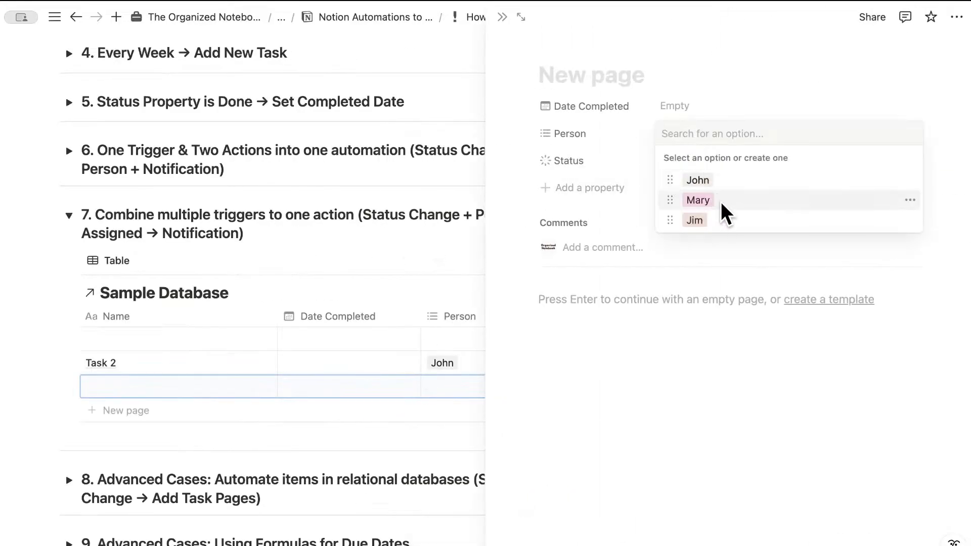
click(713, 219)
click(624, 152)
click(702, 158)
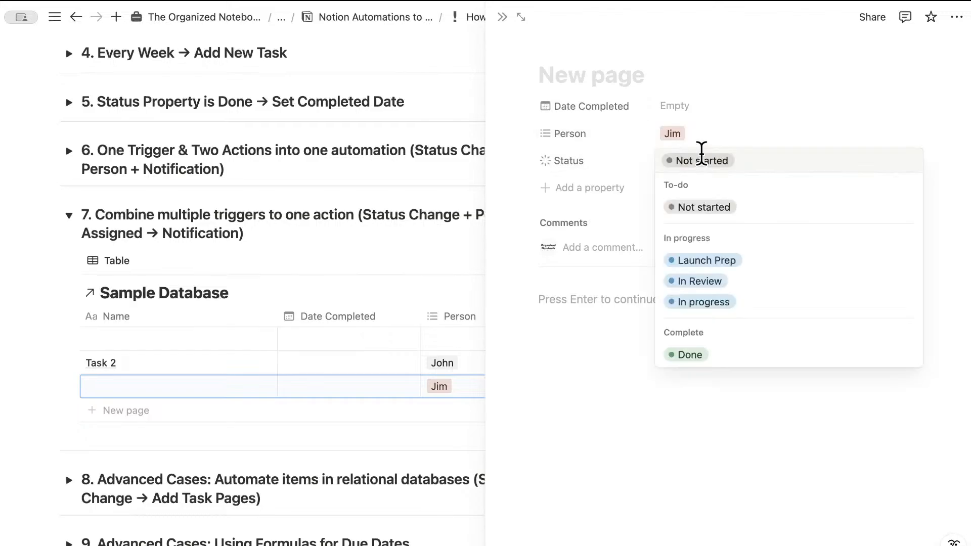
click(710, 281)
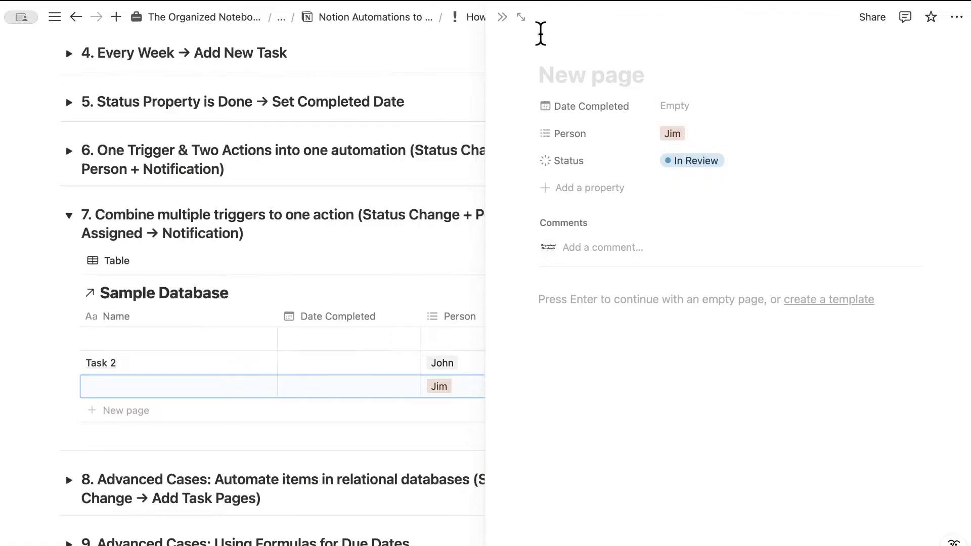
click(503, 18)
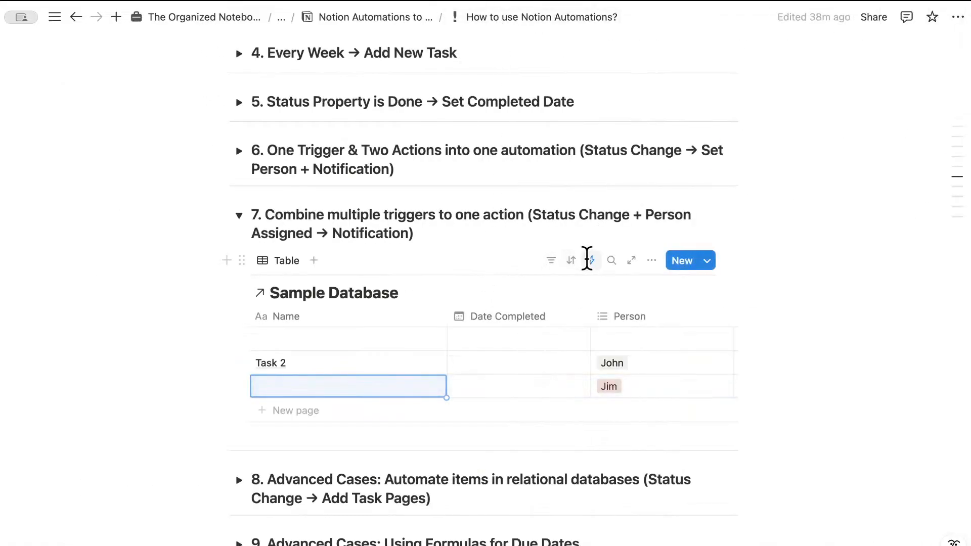
click(590, 260)
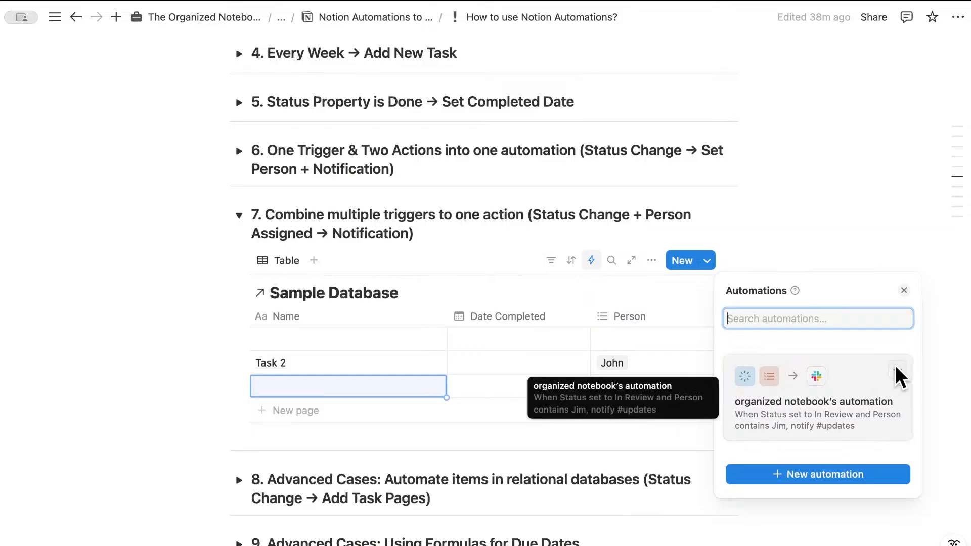
click(896, 370)
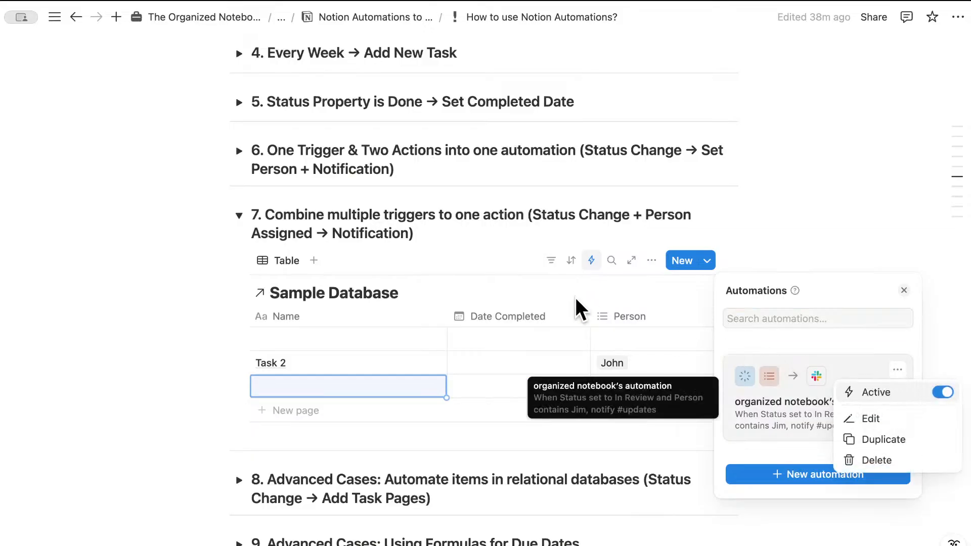
key(Escape)
click(477, 358)
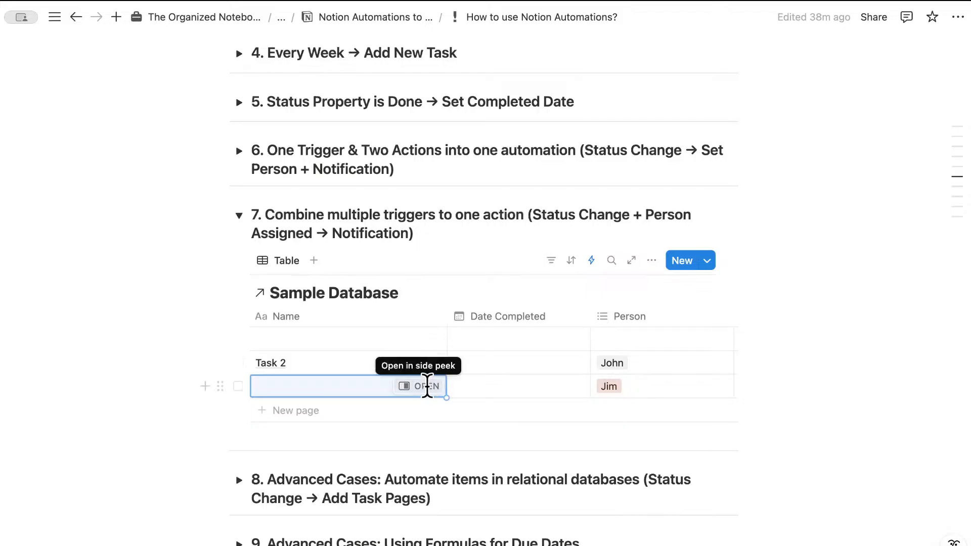
Open the empty page below Task 2 and add a Date property named "Date Went into Review".
click(428, 386)
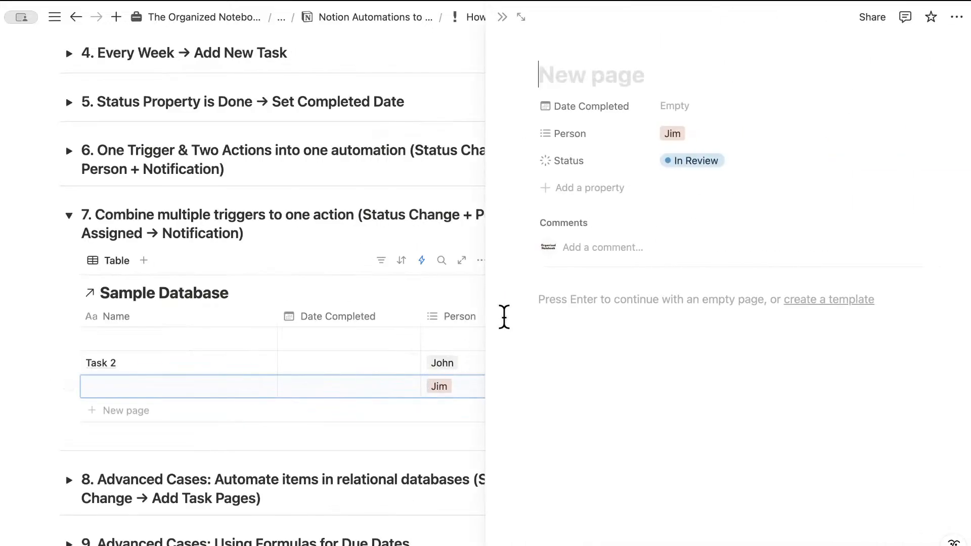
click(602, 189)
text(d)
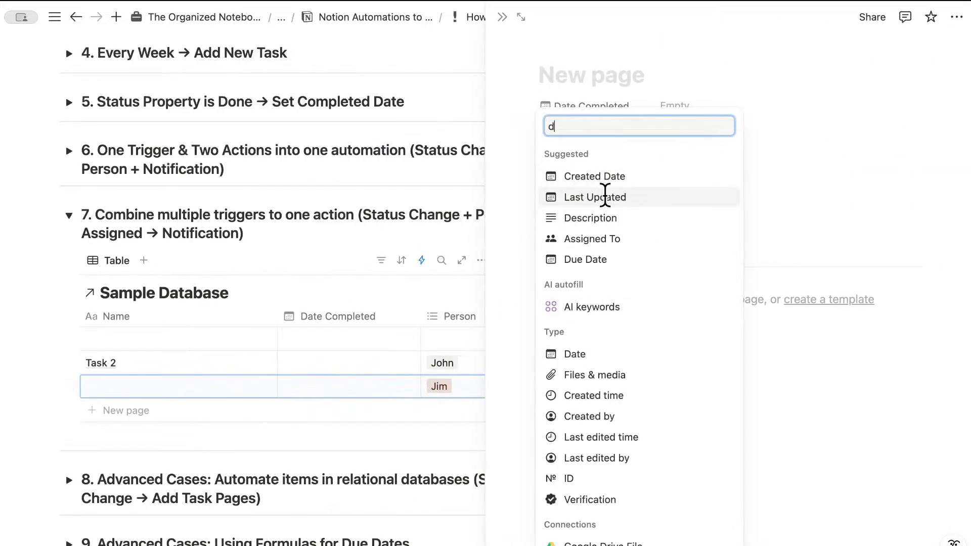
text(ate)
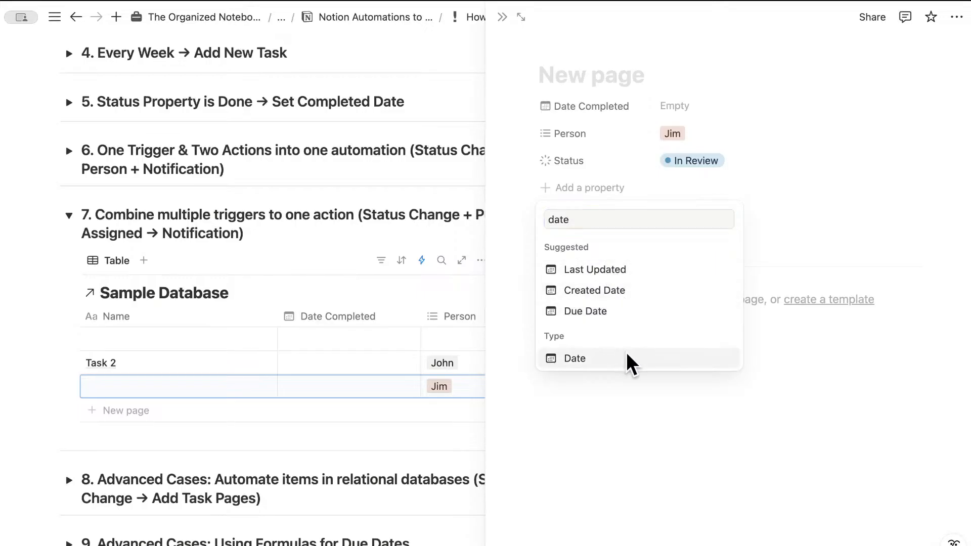
click(627, 359)
double_click(613, 135)
key(BackSpace)
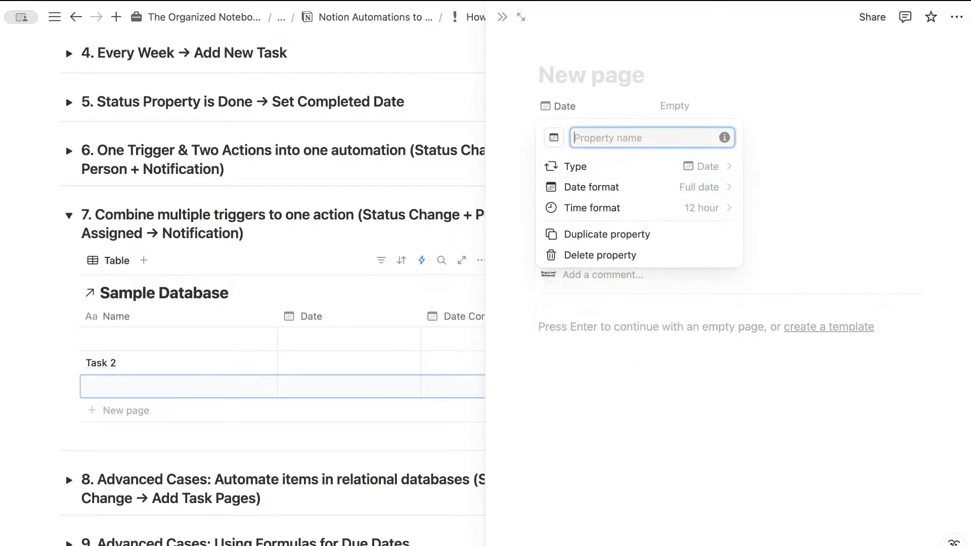
text(Date Went into Review)
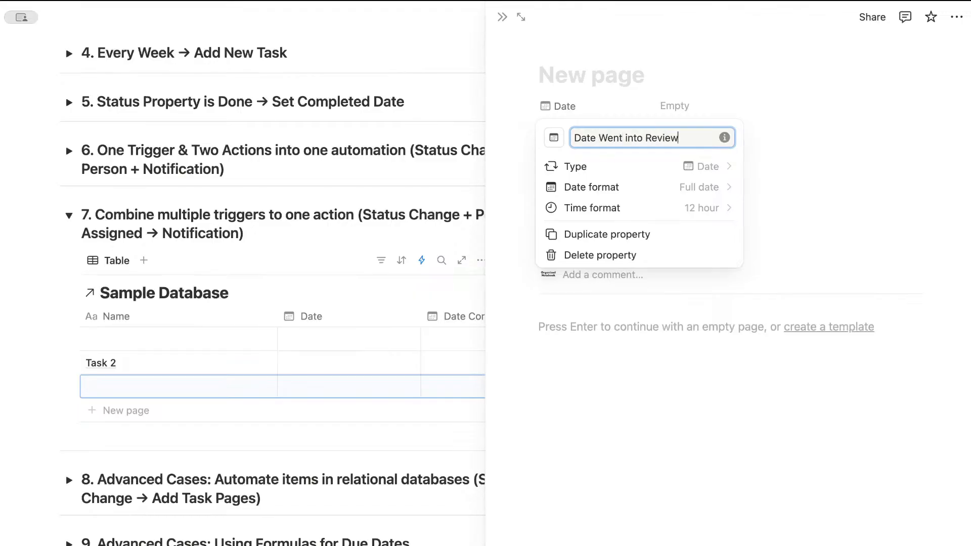
key(Return)
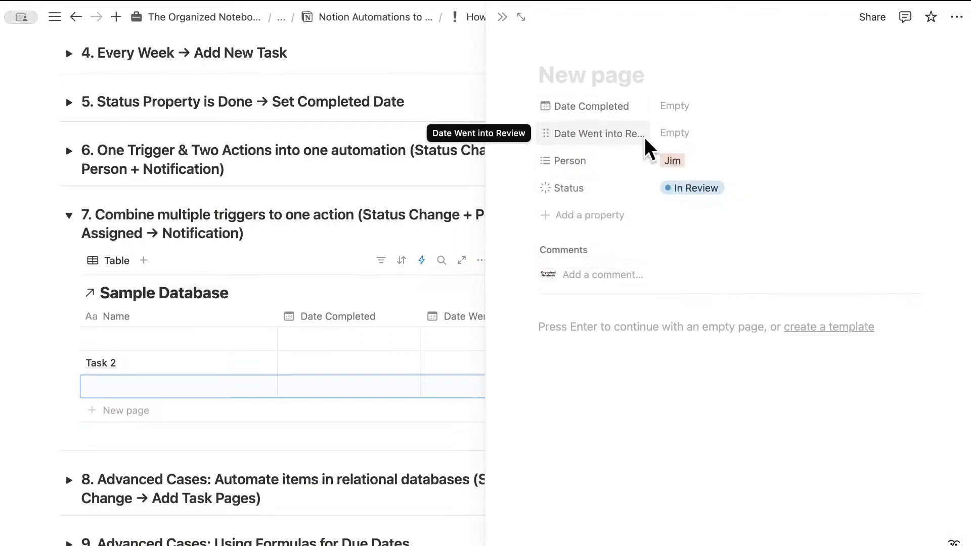
Rename the "Date Went into Review" property as "Into Review" and close the page preview.
click(613, 136)
click(602, 159)
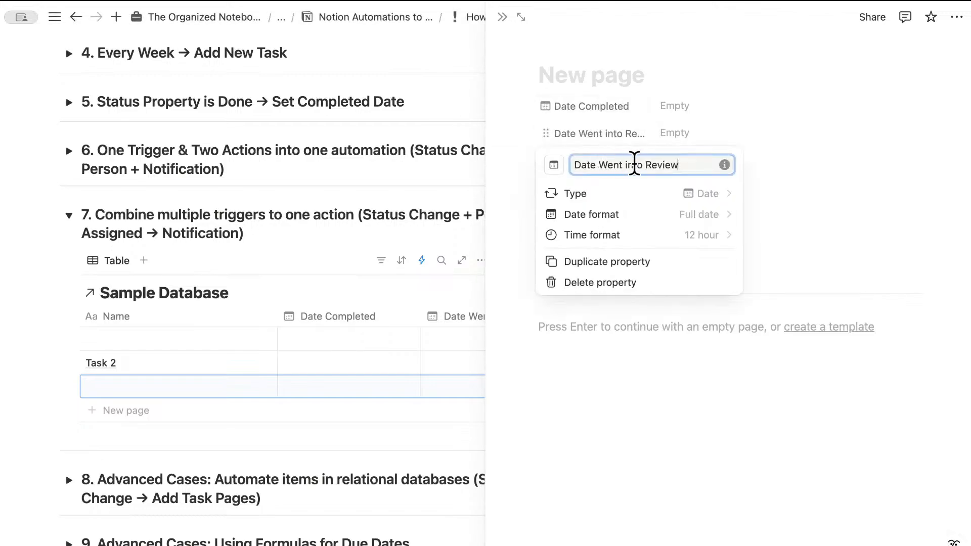
triple_click(634, 164)
key(BackSpace)
text(Into Re)
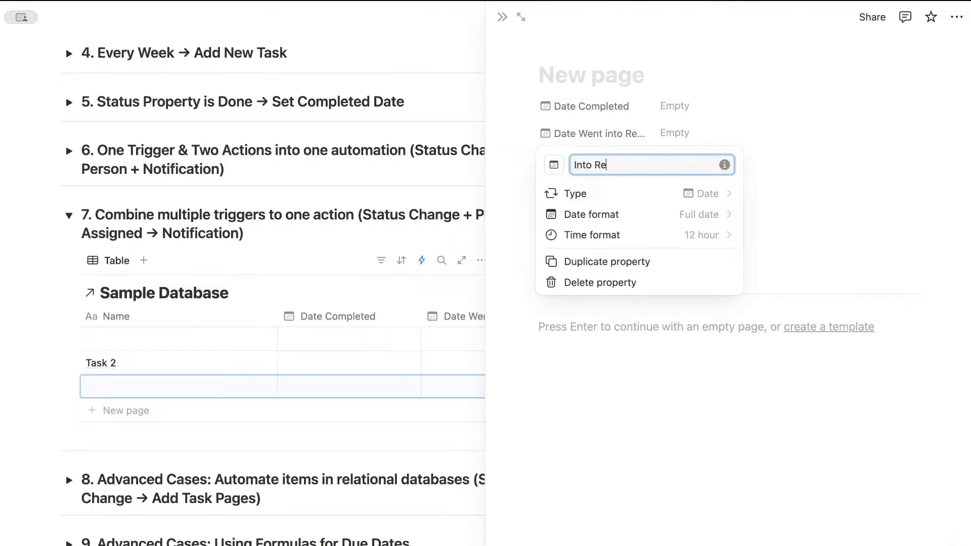
text(view)
key(Return)
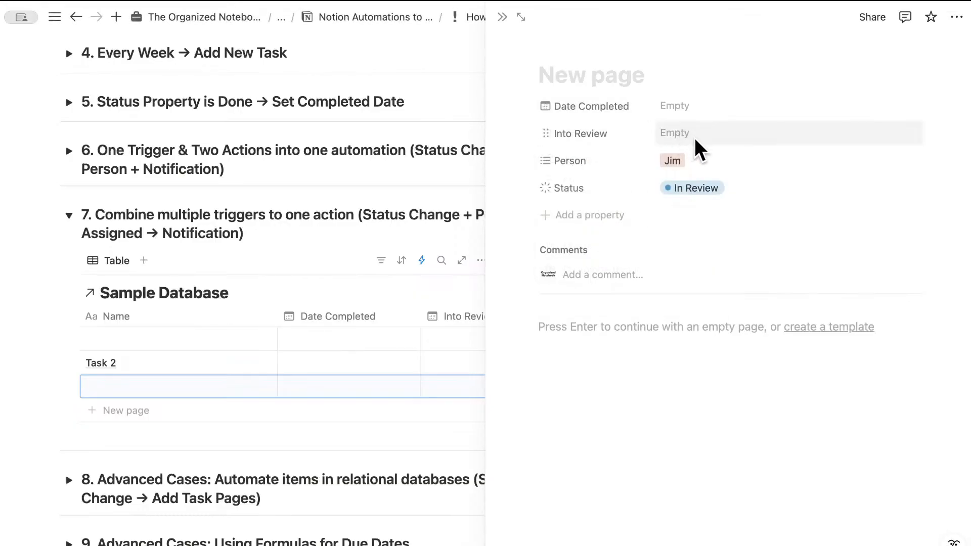
click(502, 17)
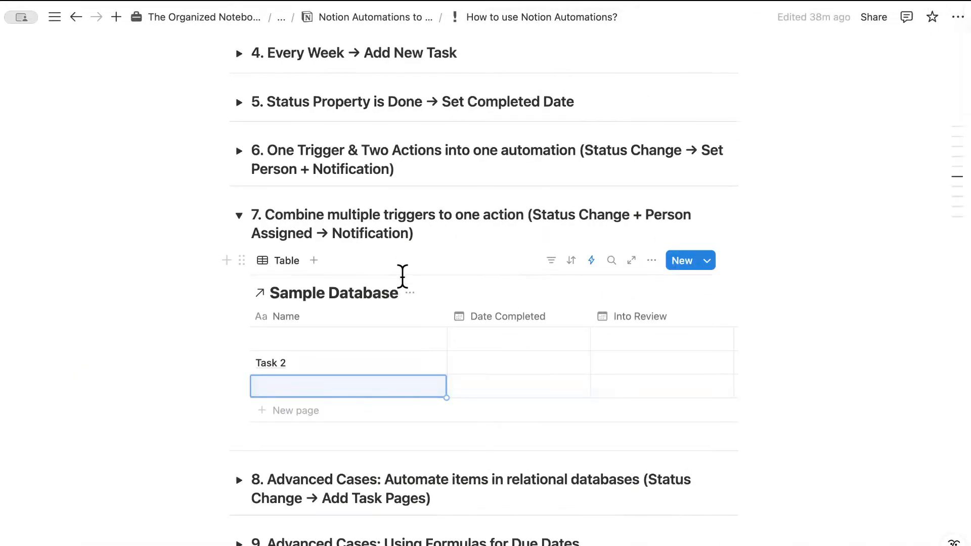
Add a second action to the existing automation that sets Into Review to Date triggered, and save the automation.
click(591, 260)
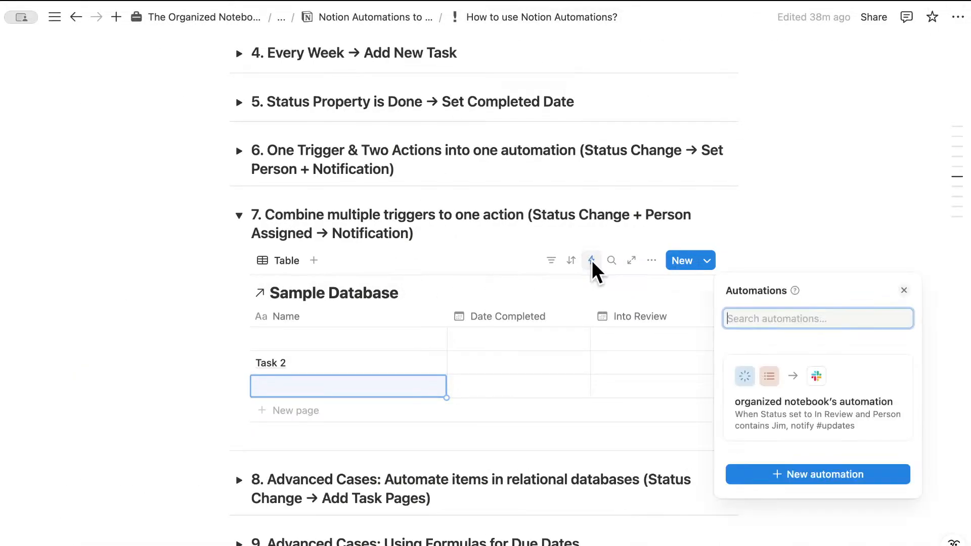
click(897, 370)
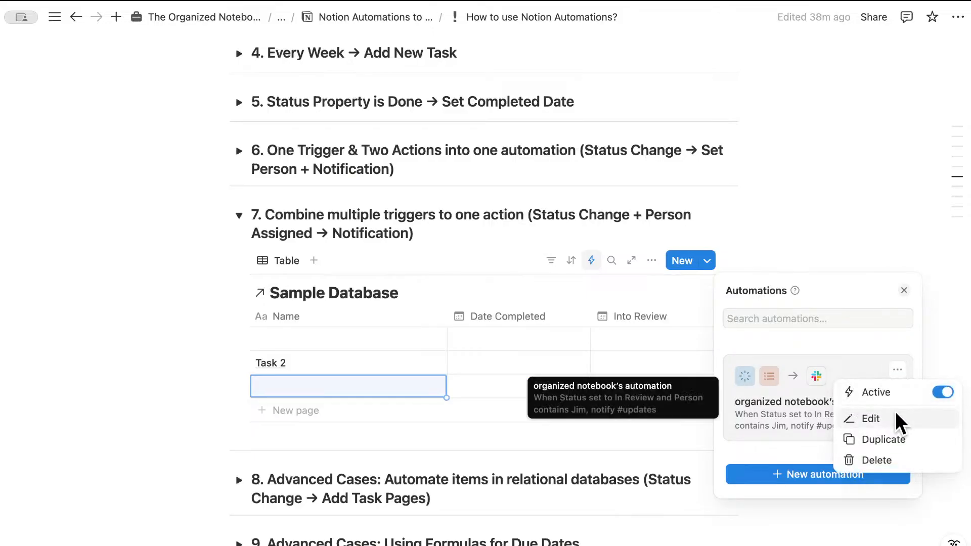
click(896, 414)
scroll(557, 354, down, 3)
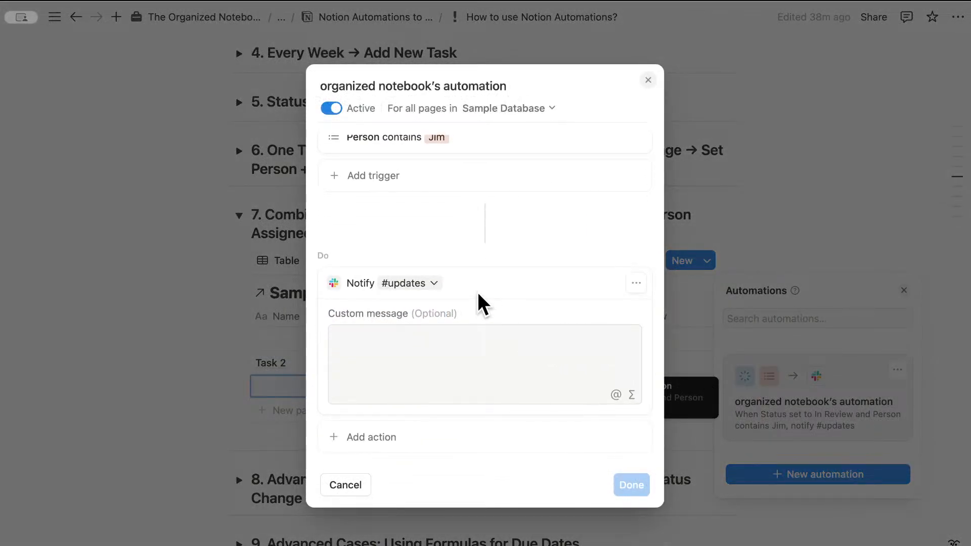
click(374, 438)
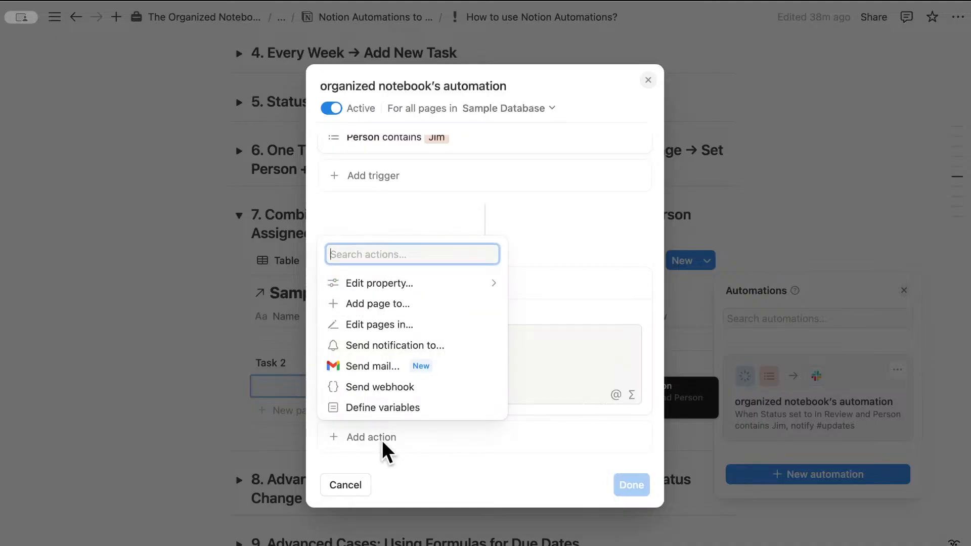
click(400, 282)
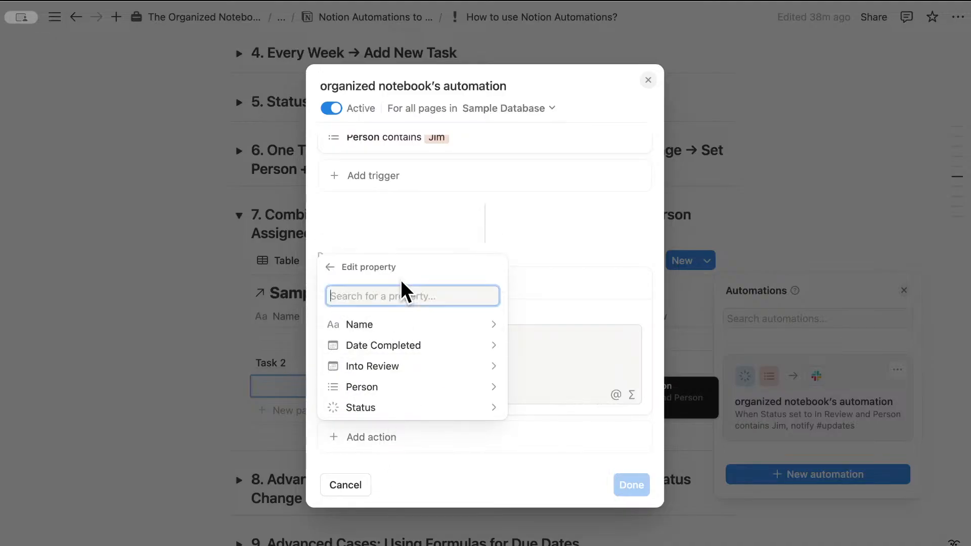
click(389, 366)
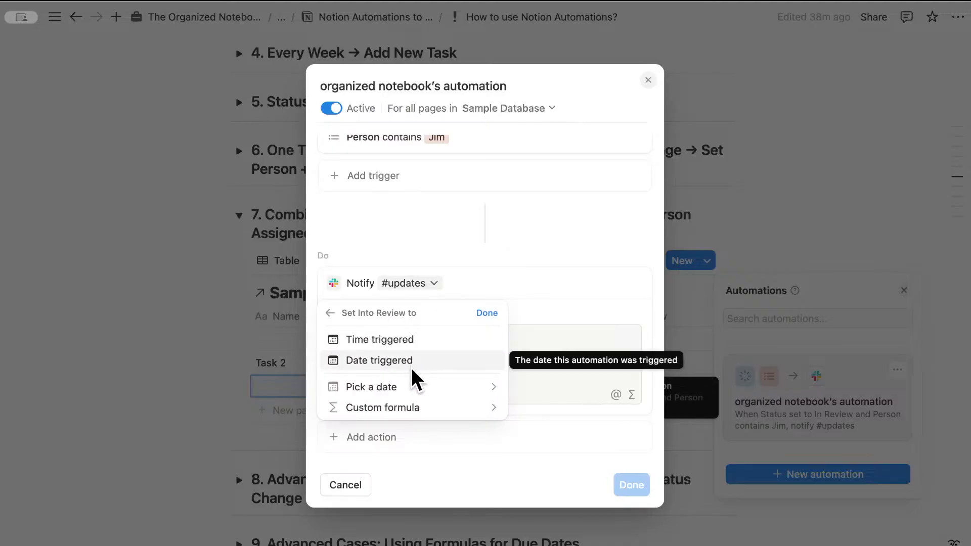
click(370, 361)
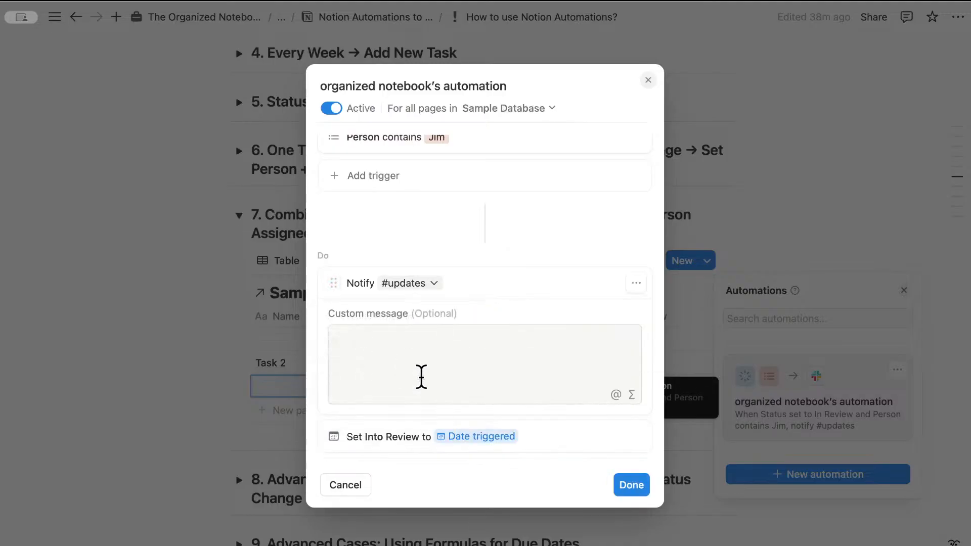
click(623, 481)
Reopen the saved Sample Database automation to review its triggers and actions.
click(896, 370)
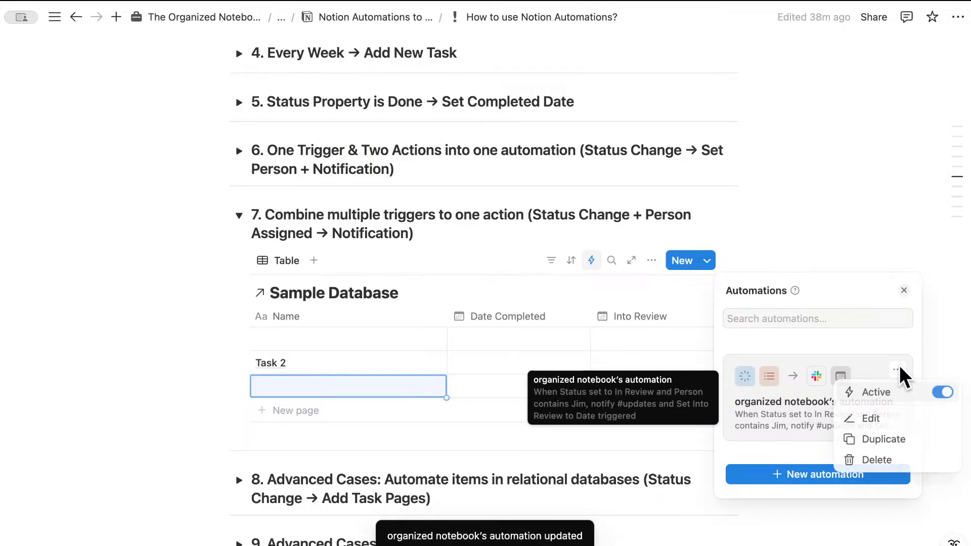
click(893, 416)
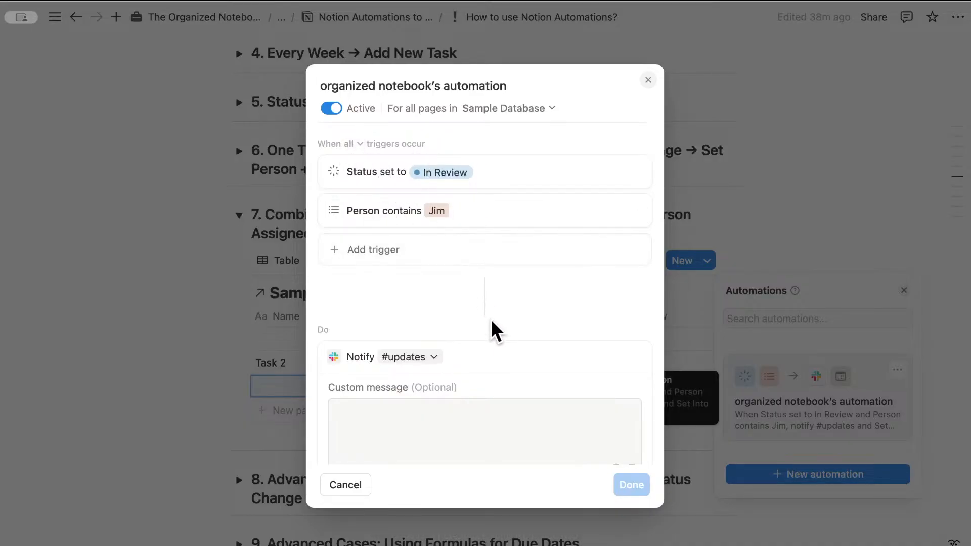
Review the Sample Database automation's triggers and actions and close it without making changes.
scroll(488, 322, down, 3)
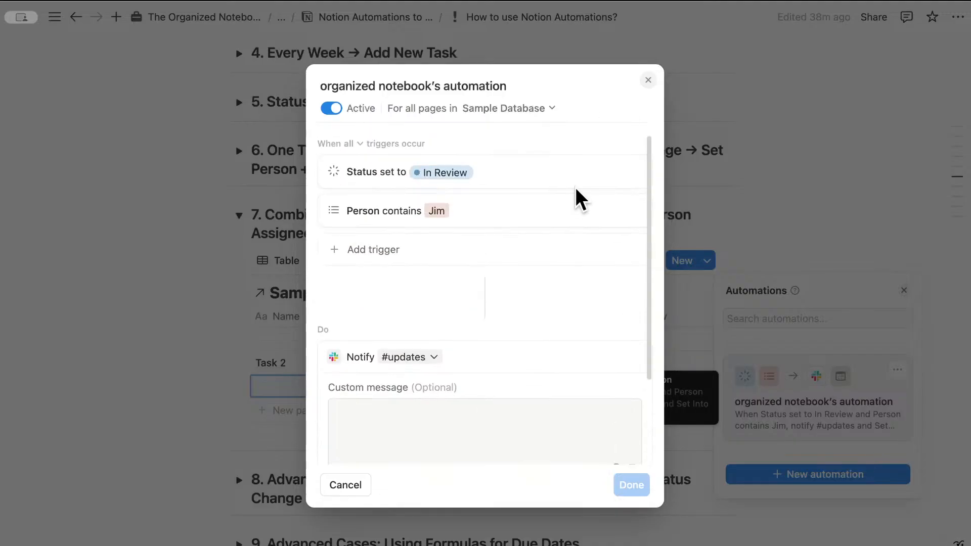
click(648, 80)
click(526, 282)
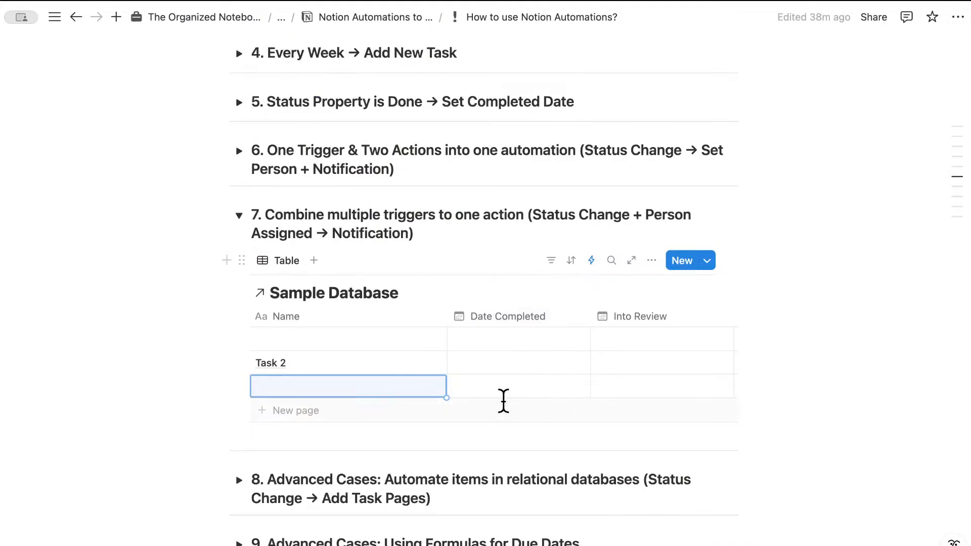
Add a page named Task 3 to the Sample Database.
click(332, 414)
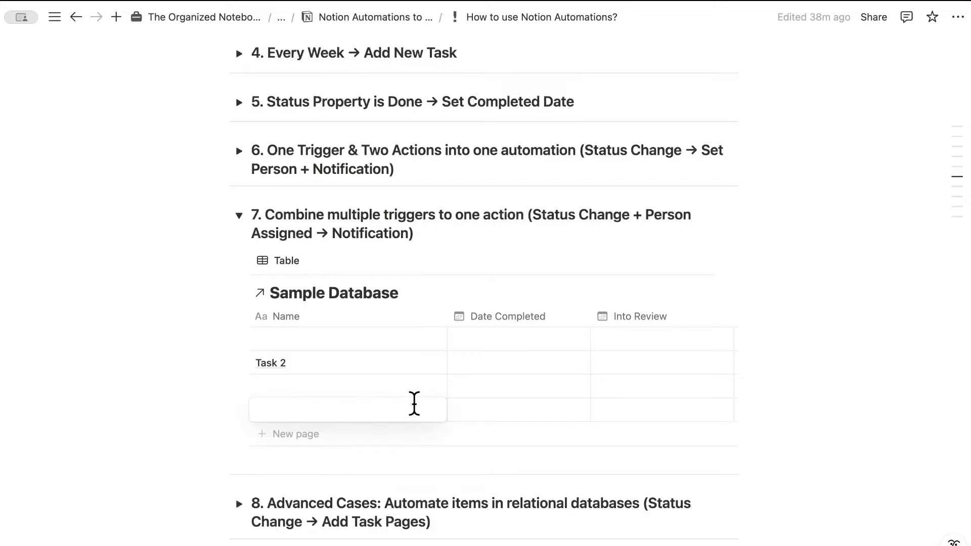
text(Task )
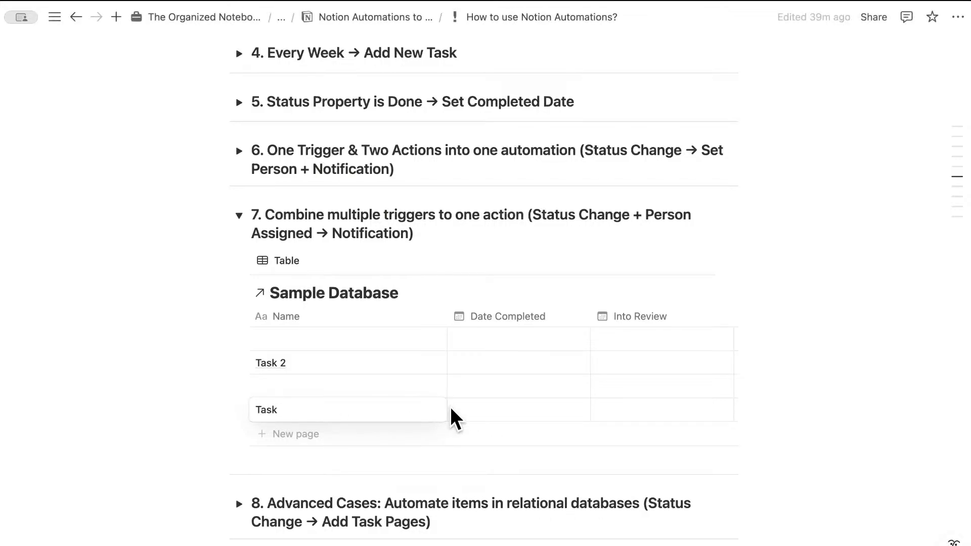
text(3)
click(504, 406)
In Task 3, set Person to the person named in the automation's trigger and set Status to In Review.
click(421, 409)
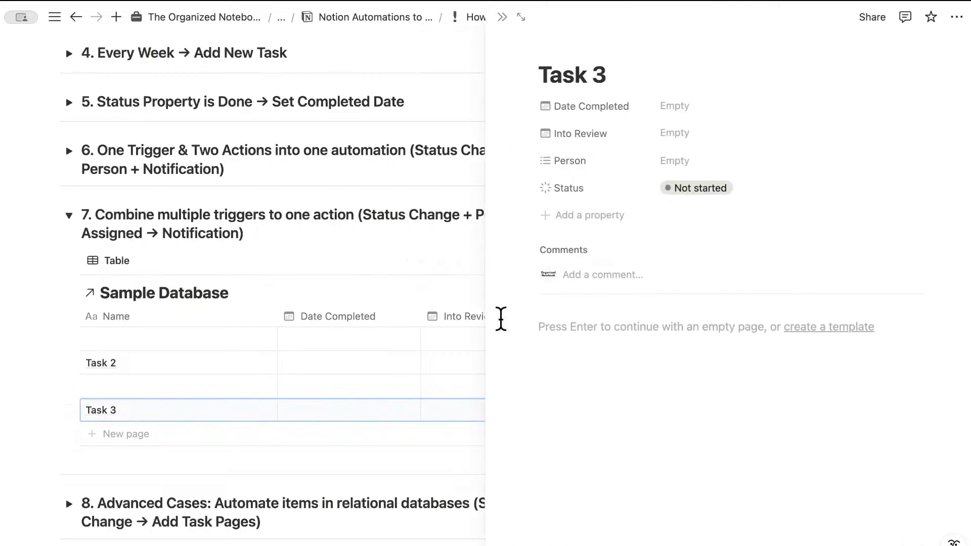
click(686, 163)
click(721, 248)
click(642, 189)
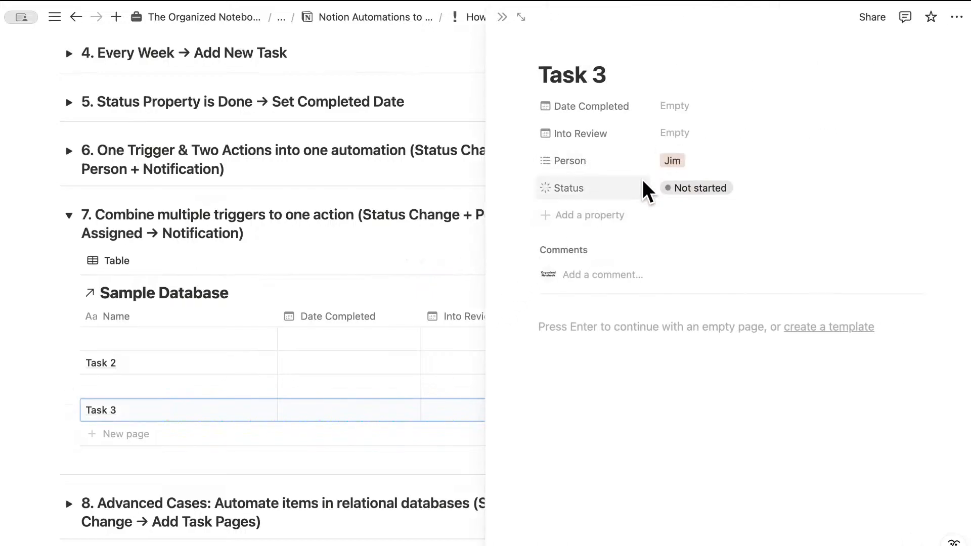
click(696, 187)
click(723, 311)
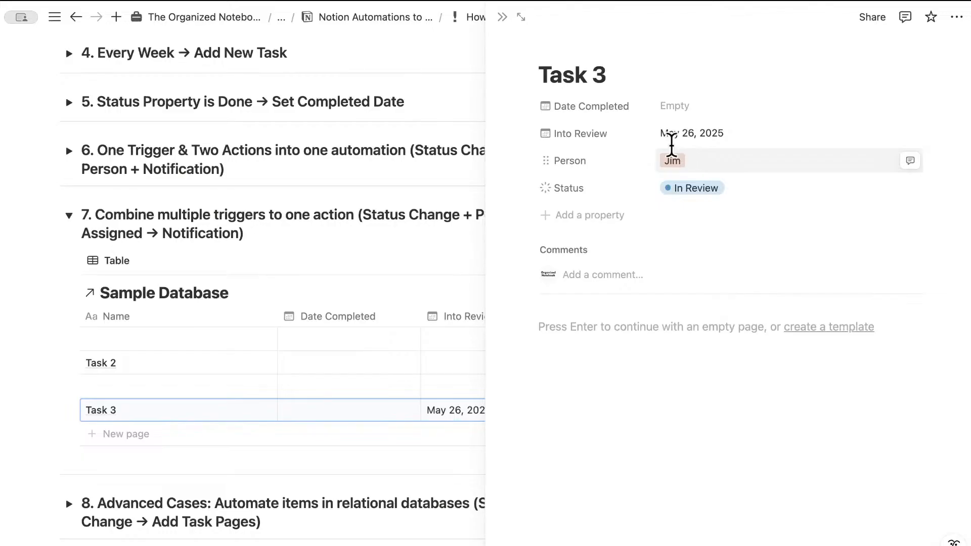
click(502, 16)
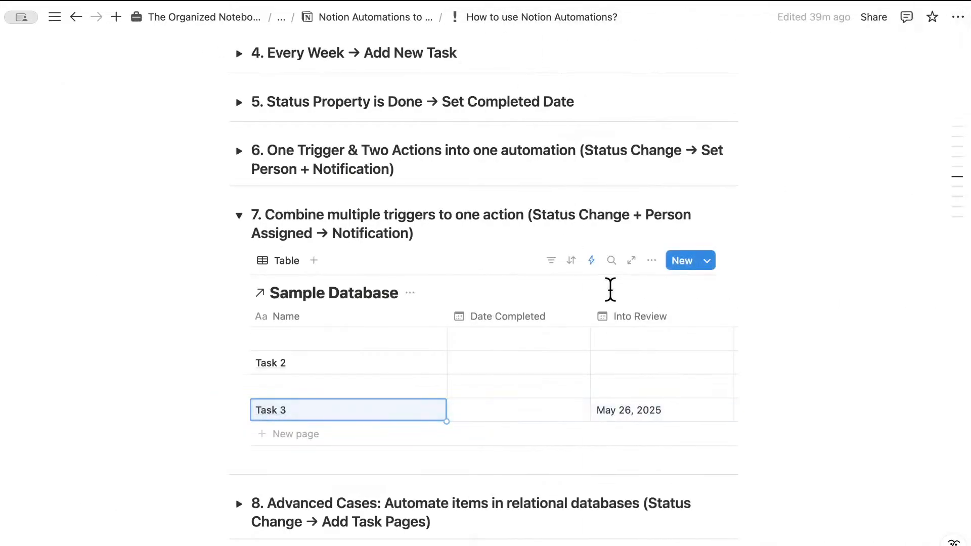
Edit the Sample Database automation to run when any of its triggers occurs, and save it.
click(590, 260)
click(898, 372)
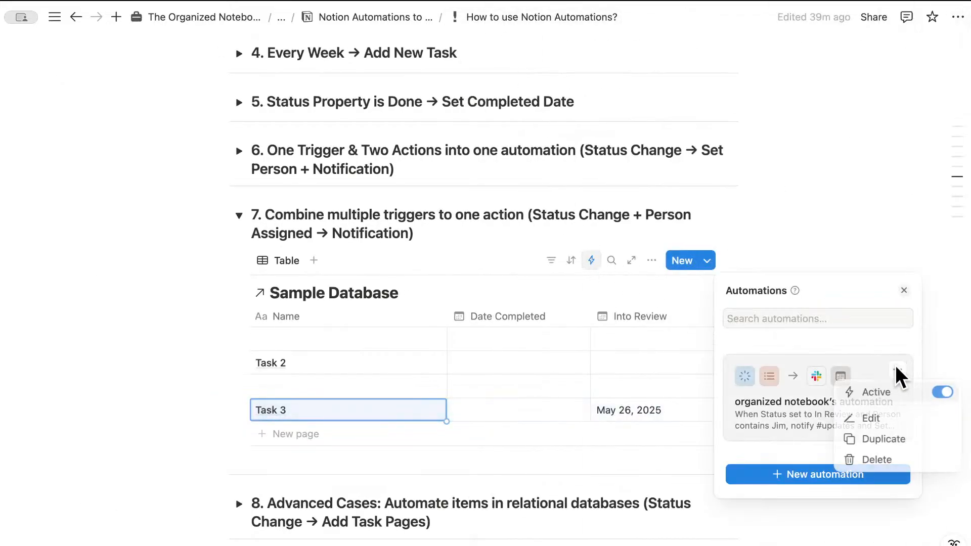
click(901, 420)
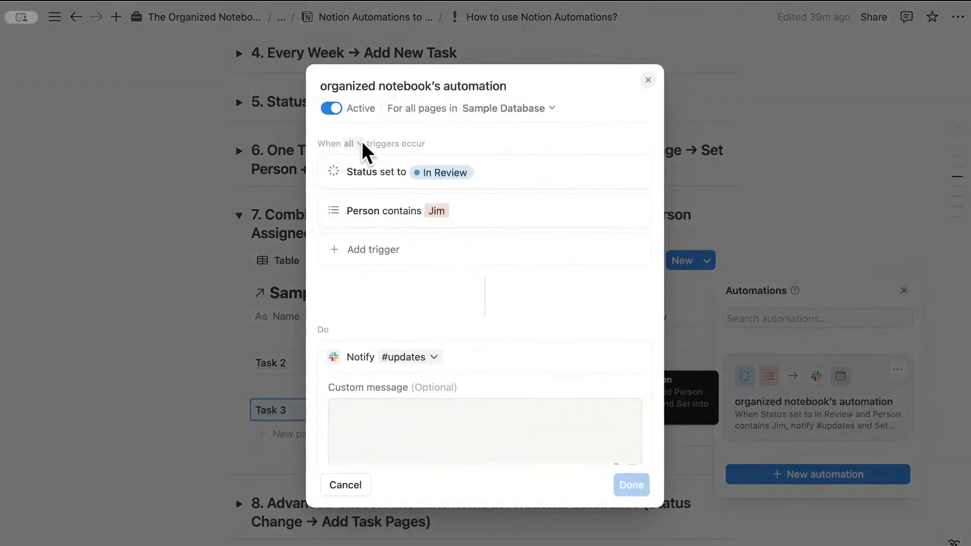
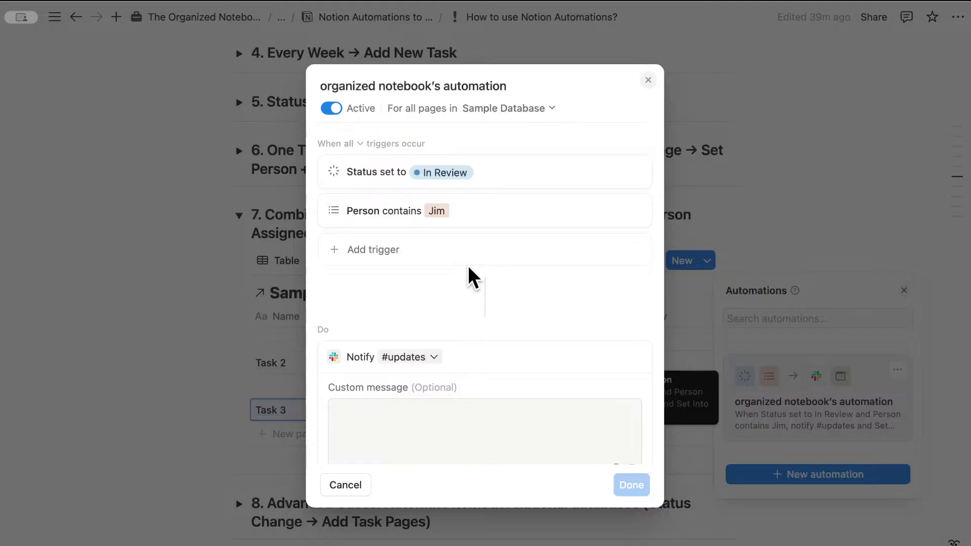
click(358, 144)
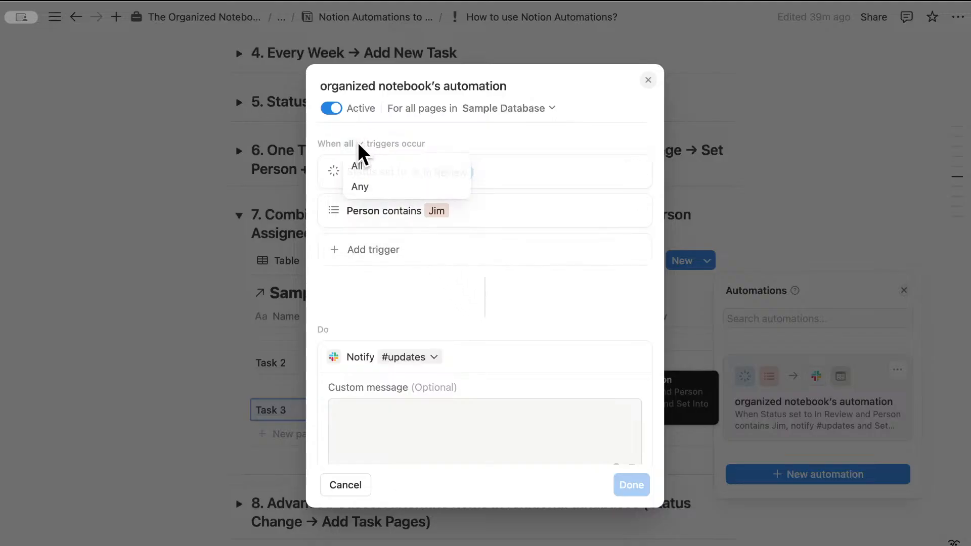
click(368, 185)
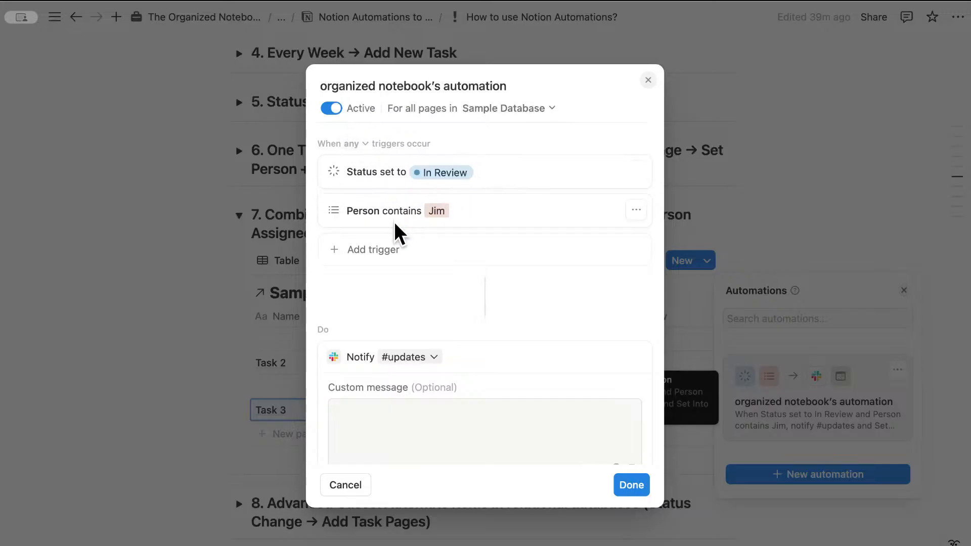
scroll(476, 258, down, 4)
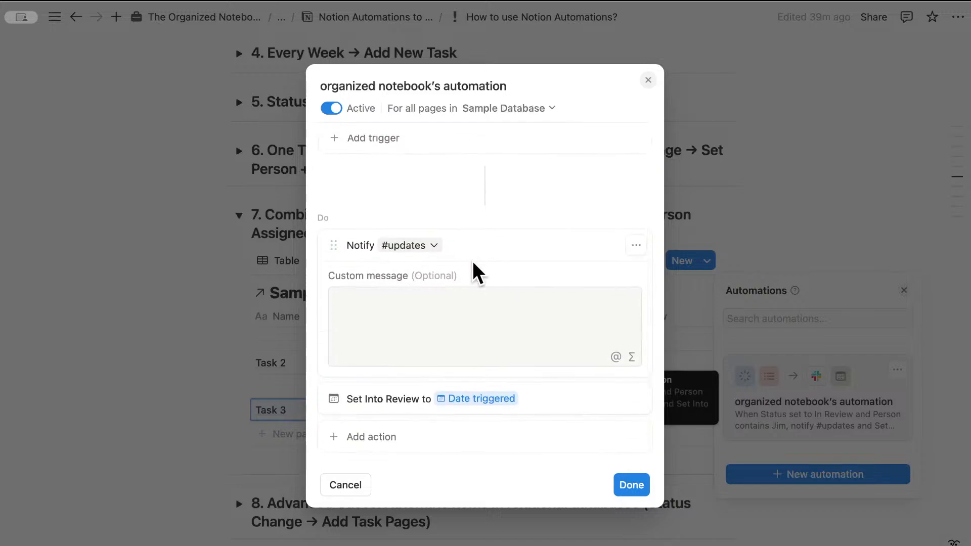
click(630, 486)
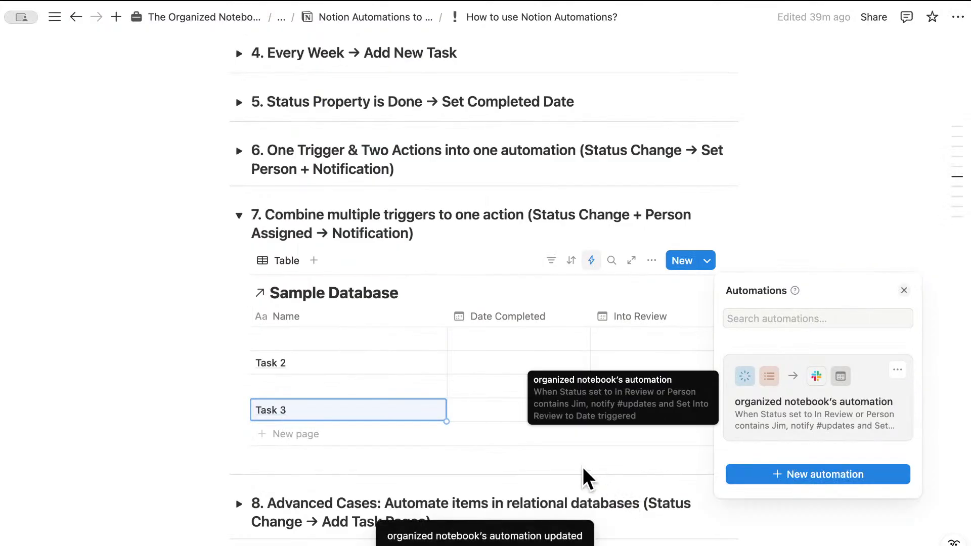
click(530, 267)
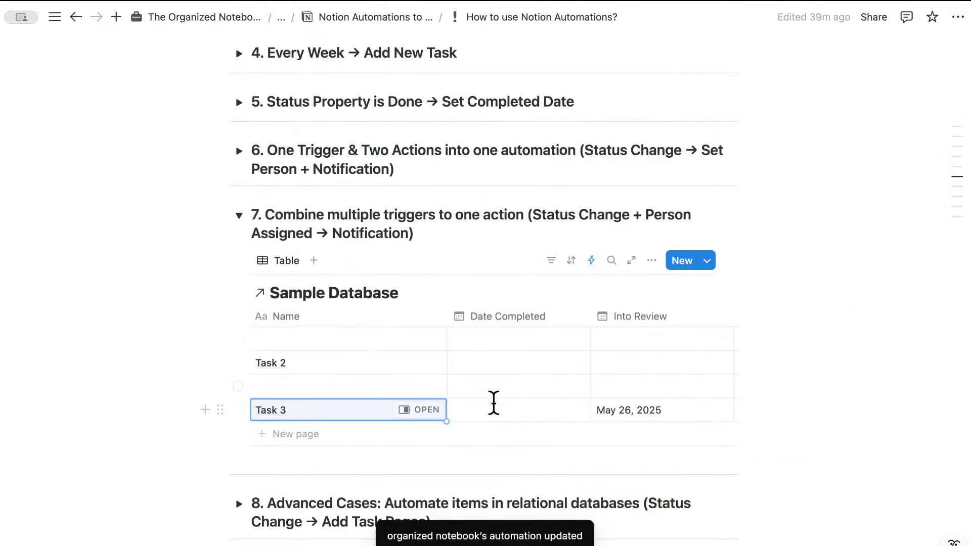
Open Task 2 to check its Person options, and close it without changing the assignment.
click(416, 362)
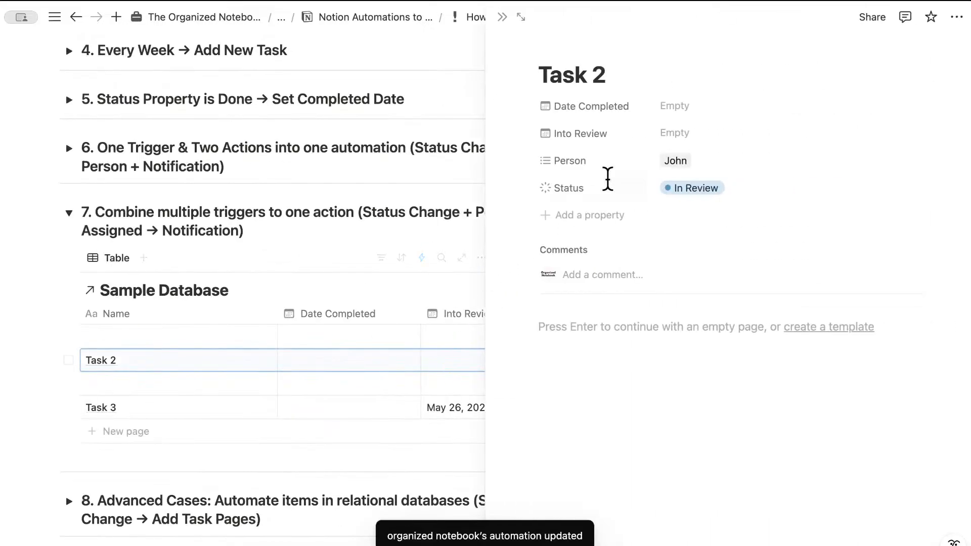
click(691, 158)
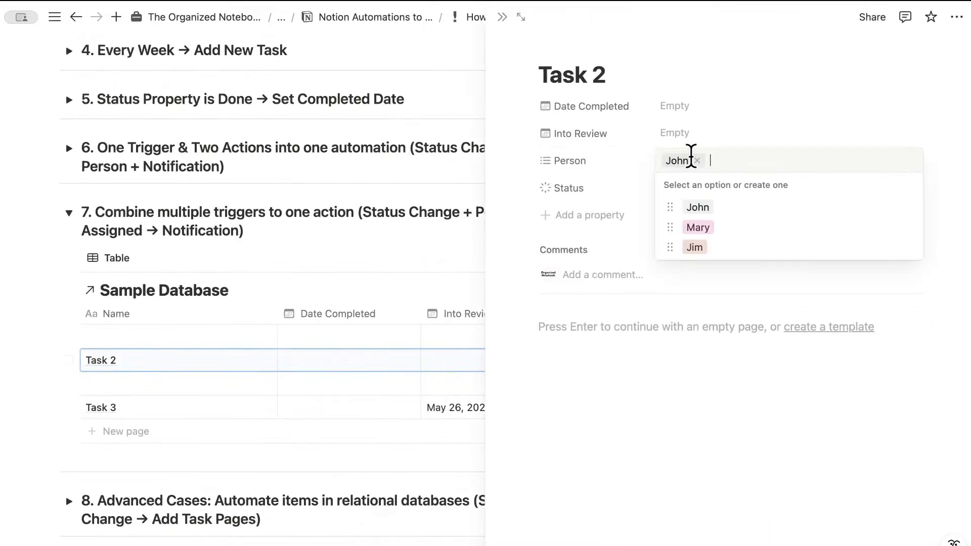
click(704, 131)
click(500, 15)
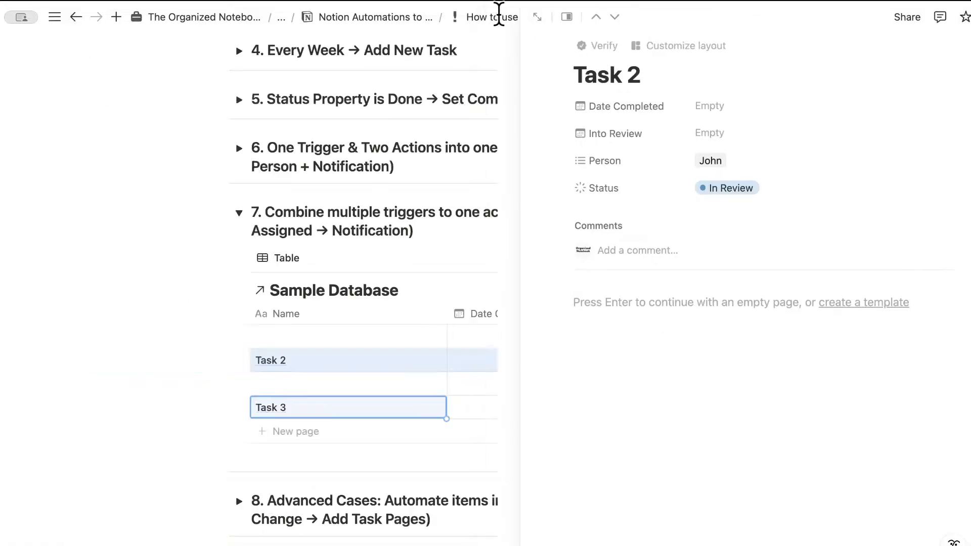
Add a page named Task 4 to the Sample Database and set its Status to In Review.
click(295, 431)
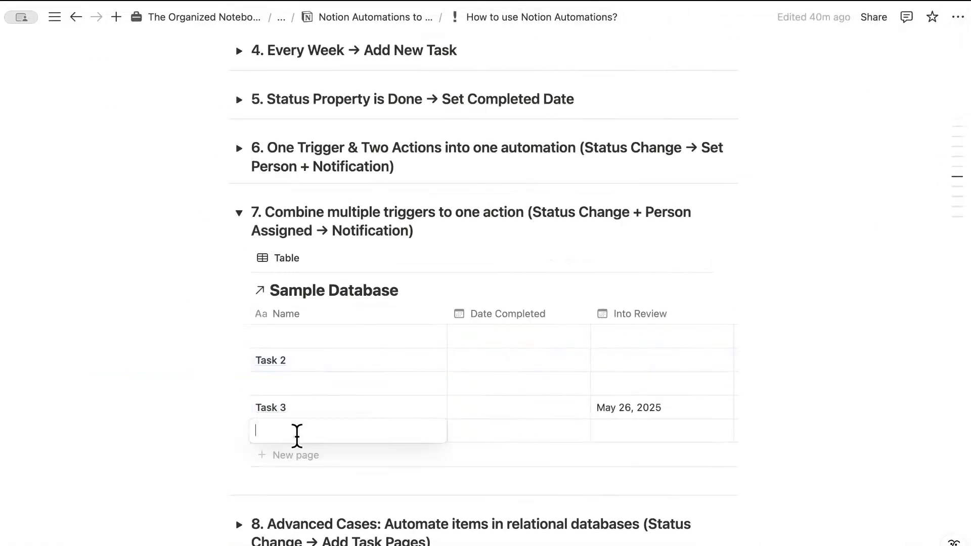
text(Task 4)
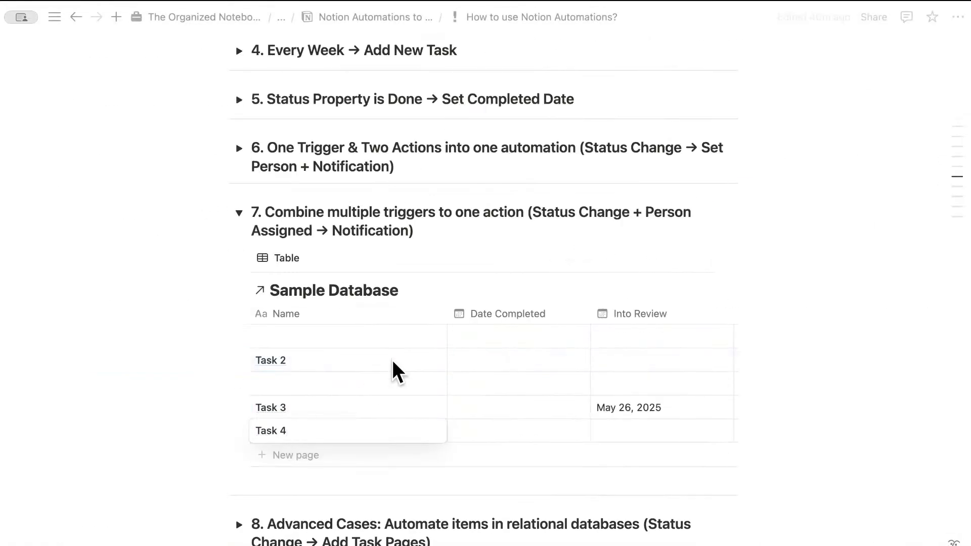
key(Escape)
click(427, 430)
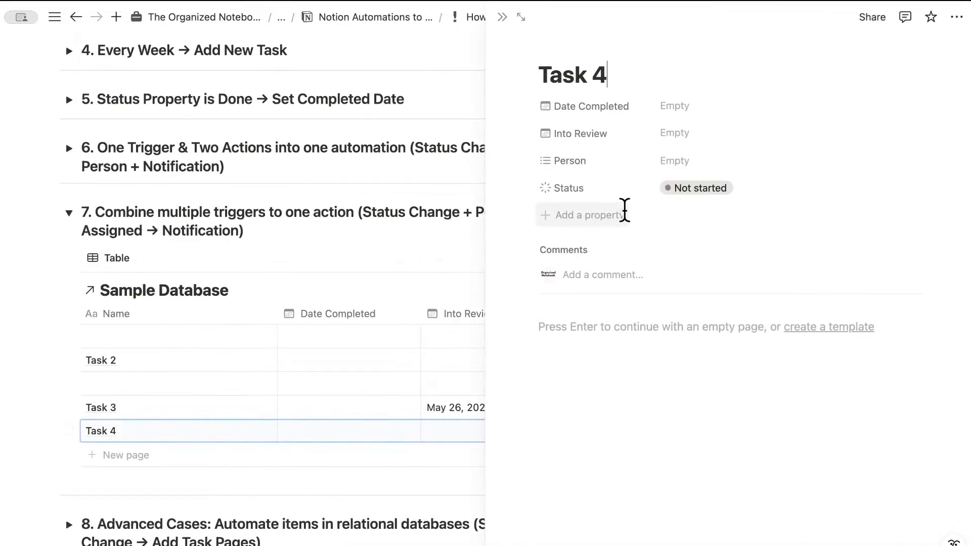
click(675, 191)
click(717, 308)
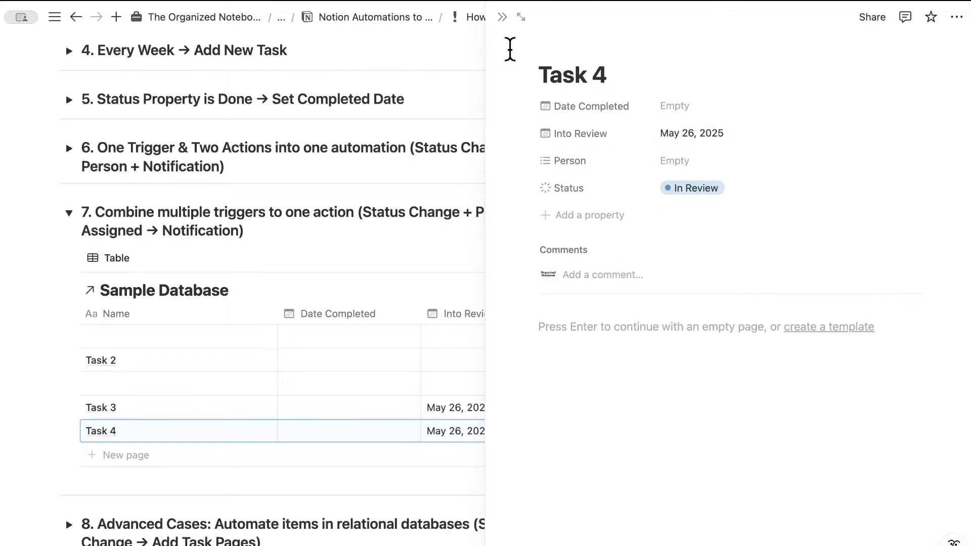
click(502, 17)
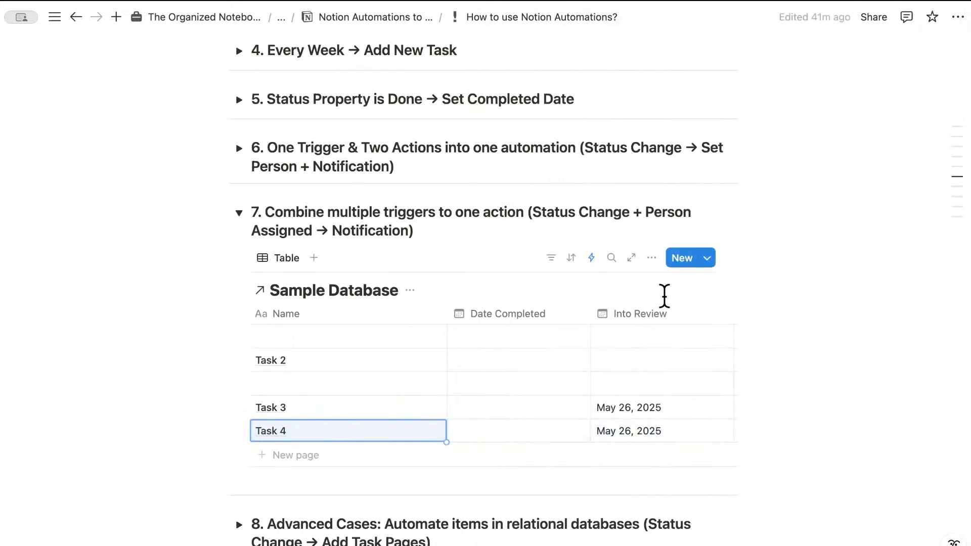
Add a page named Task 5 and set only its Person to the one named in the automation's trigger.
click(346, 461)
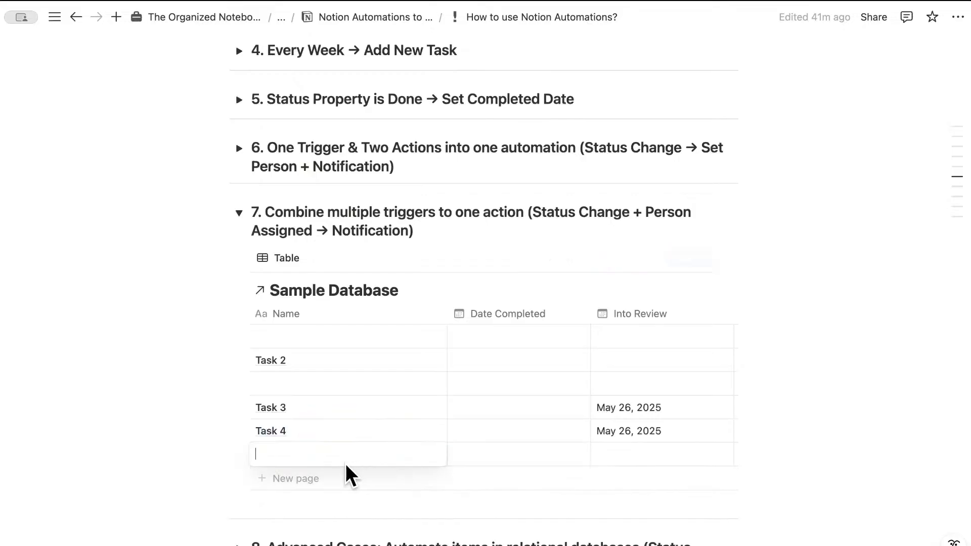
text(Task 5)
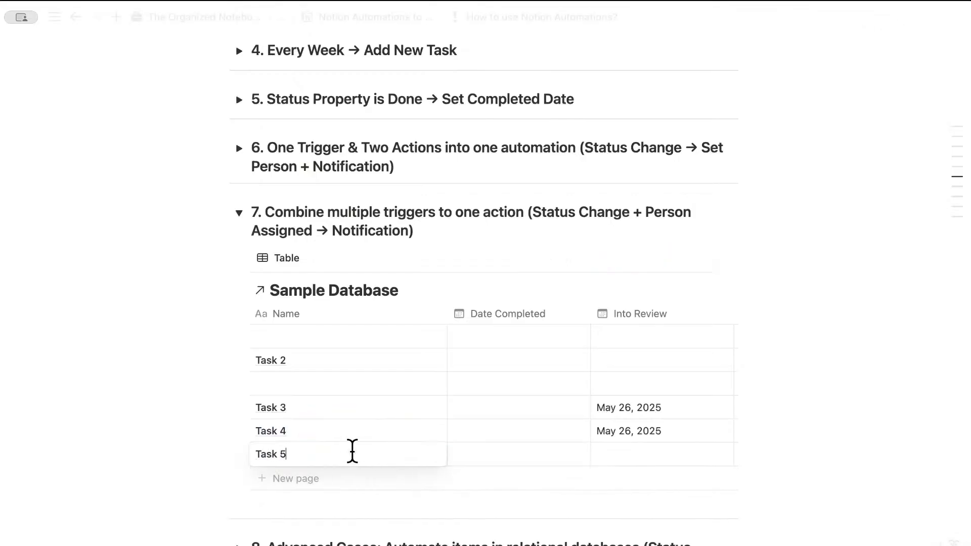
key(Escape)
click(419, 454)
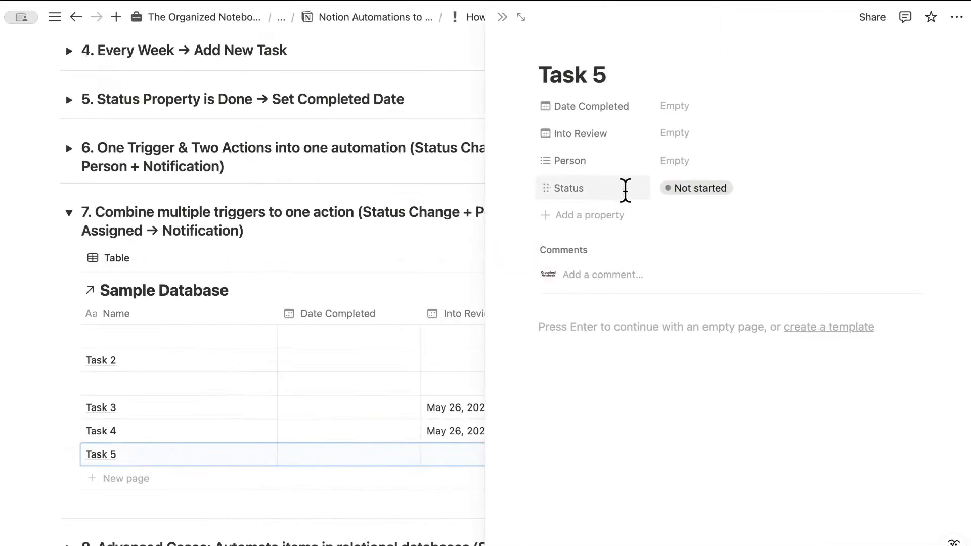
click(678, 161)
click(715, 244)
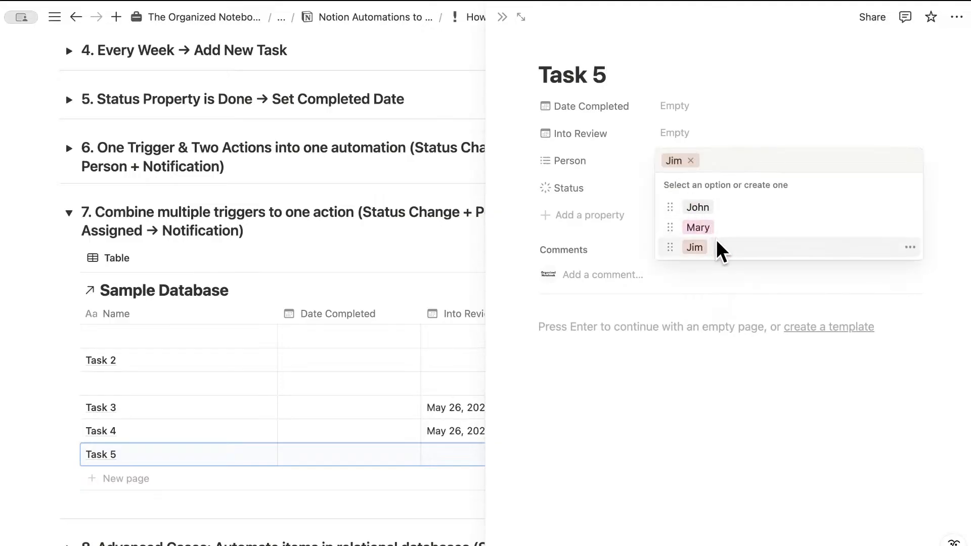
key(Escape)
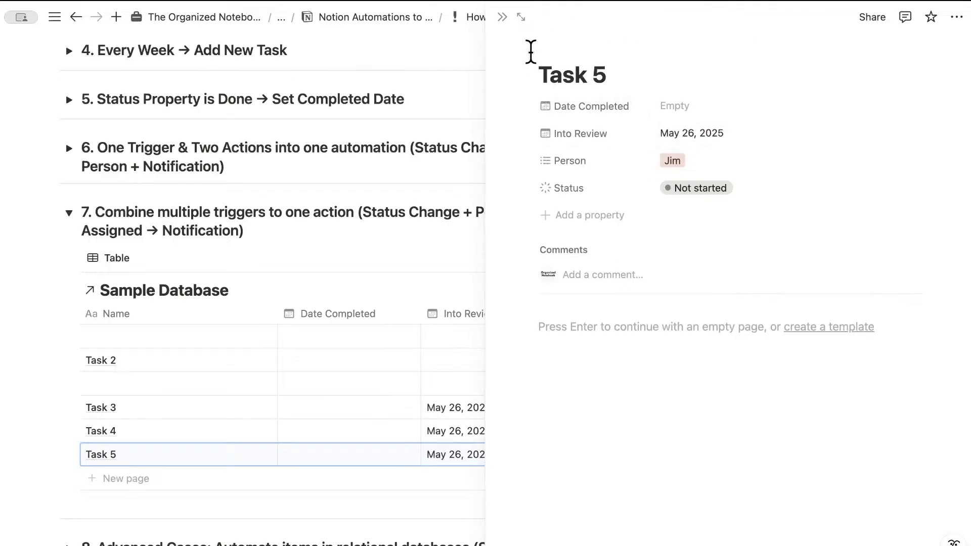
click(502, 17)
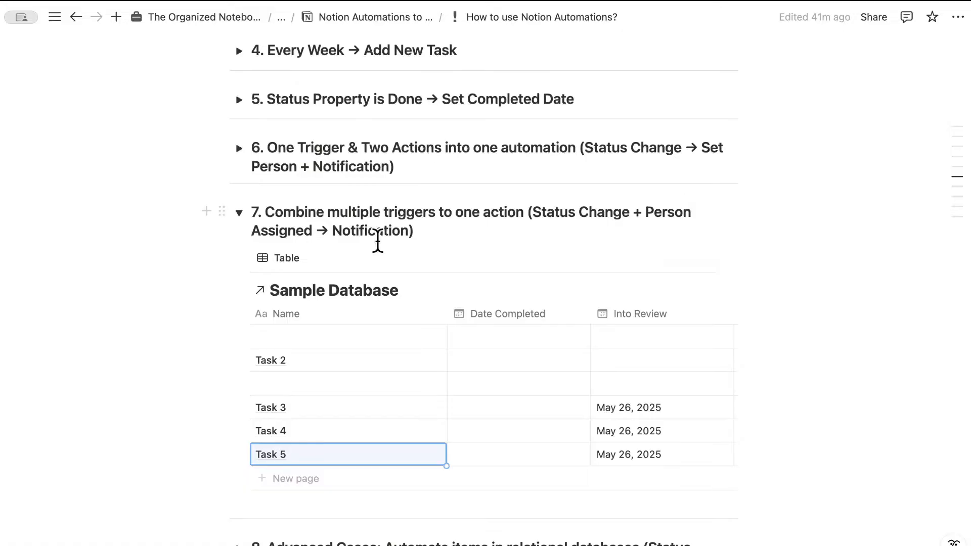
Switch from section 7 to section 8 on relational databases and open the Project Database's list of automations.
click(239, 213)
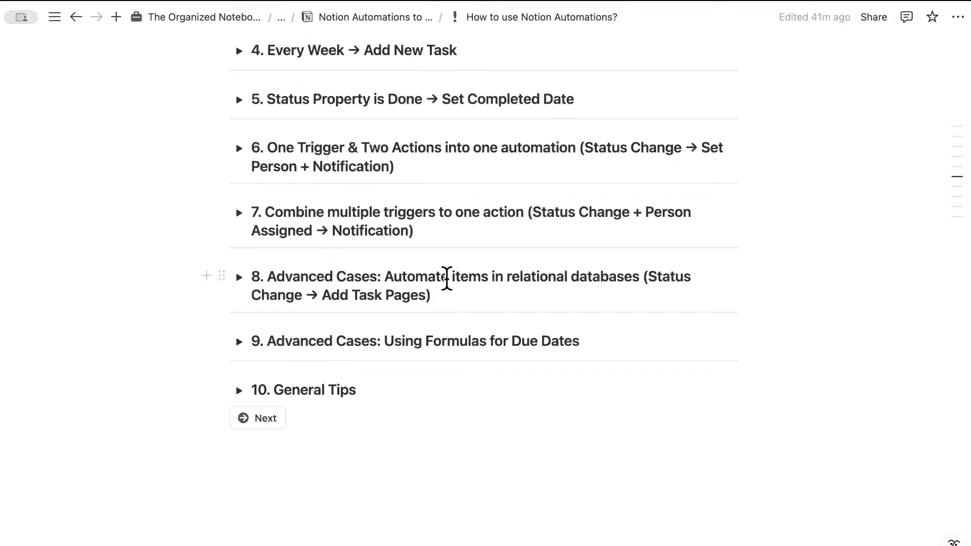
click(238, 277)
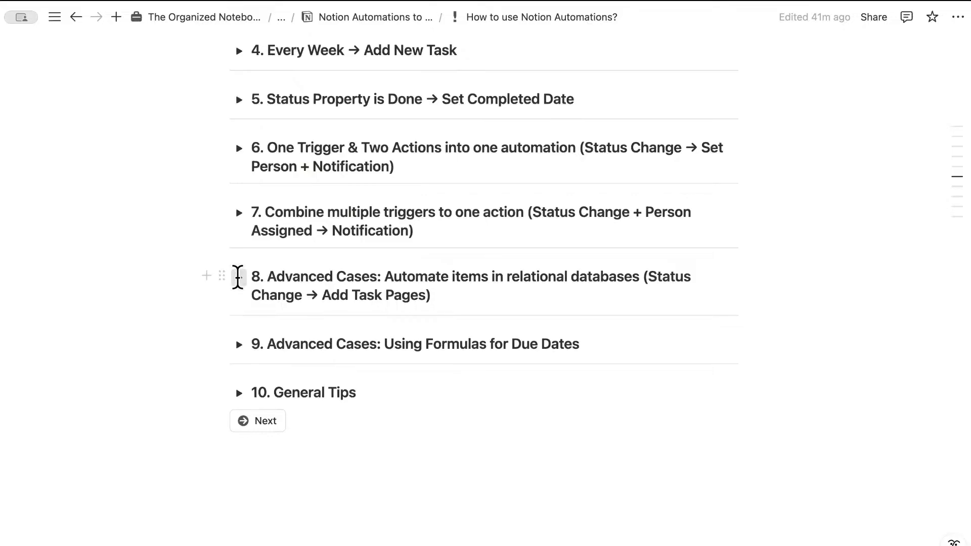
scroll(472, 308, down, 2)
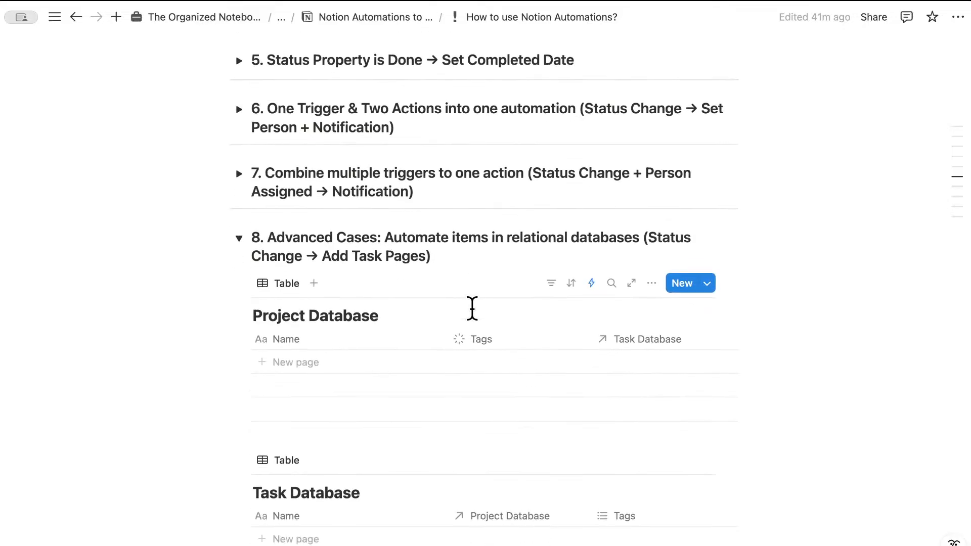
scroll(473, 308, down, 5)
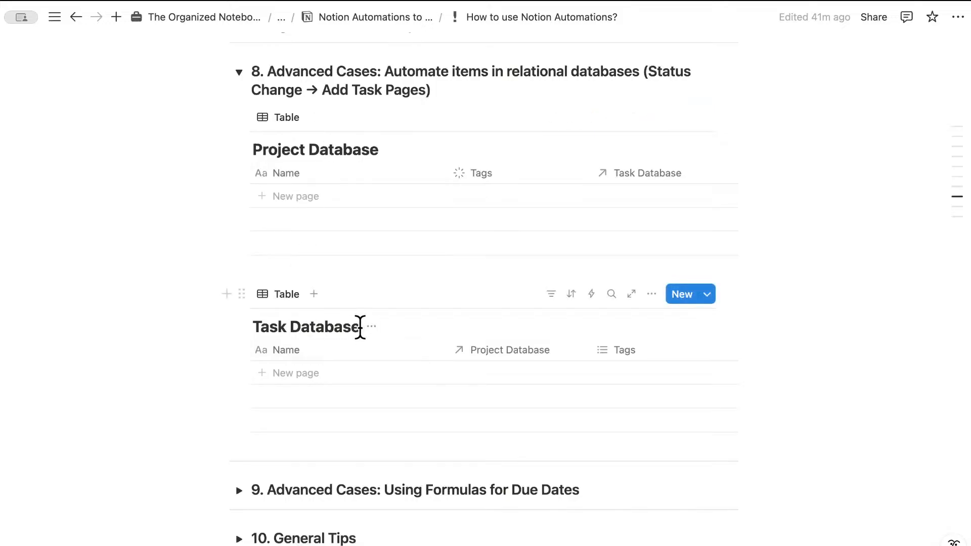
click(591, 117)
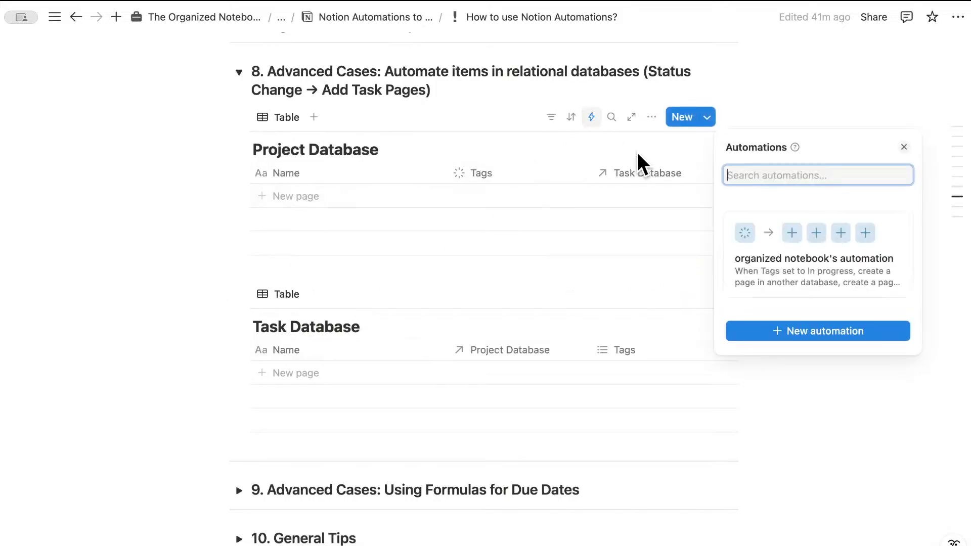
Open the Project Database's existing automation, review its Tags trigger and add-page actions for the Task Database, and close it without changes.
click(896, 226)
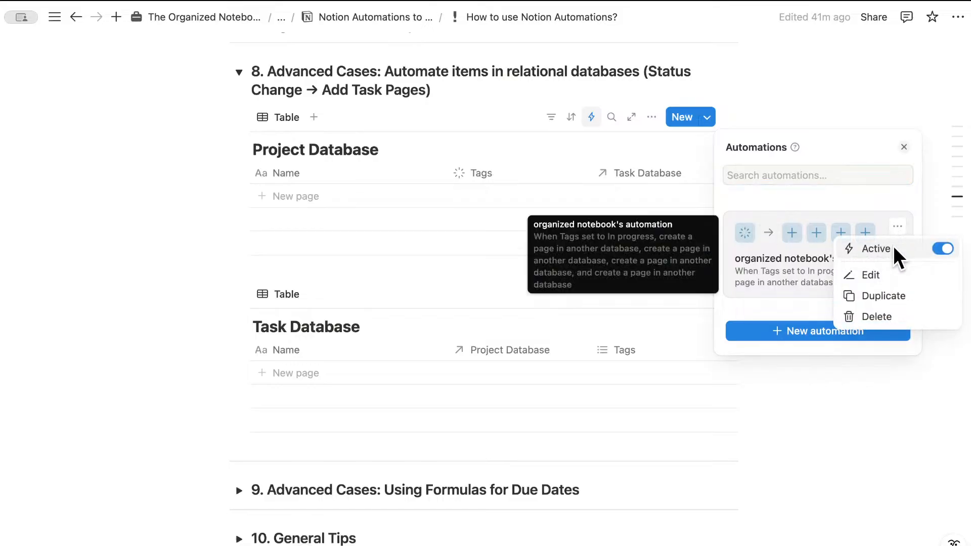
click(893, 274)
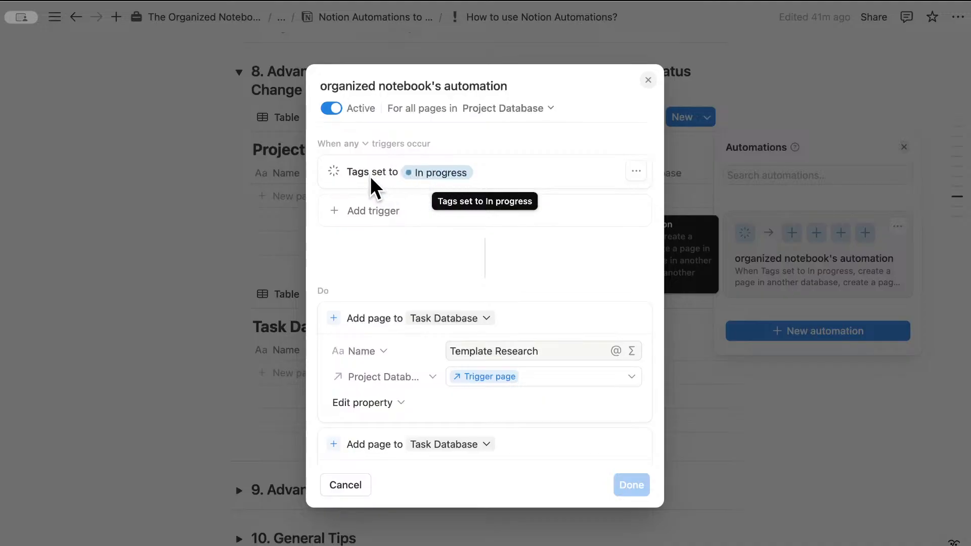
scroll(460, 224, down, 3)
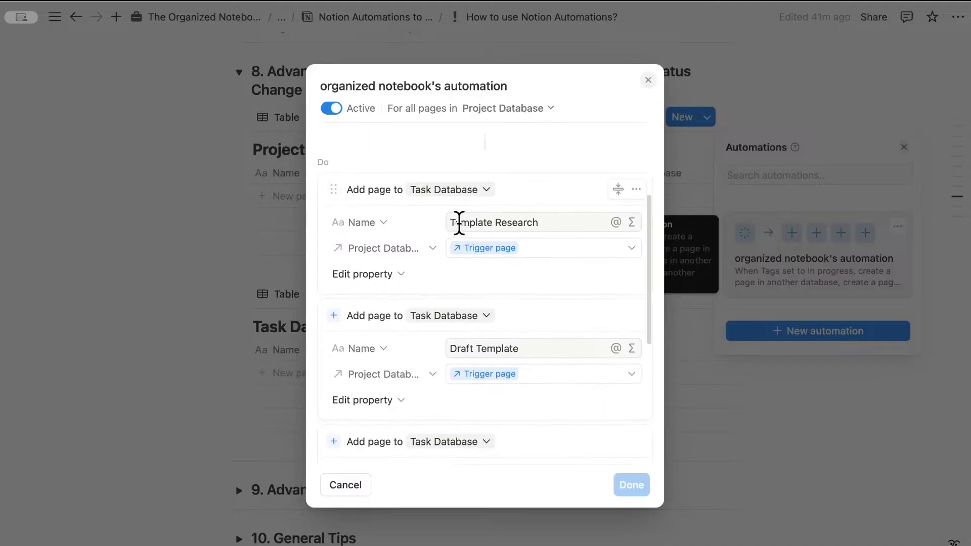
scroll(460, 222, up, 2)
scroll(460, 223, down, 2)
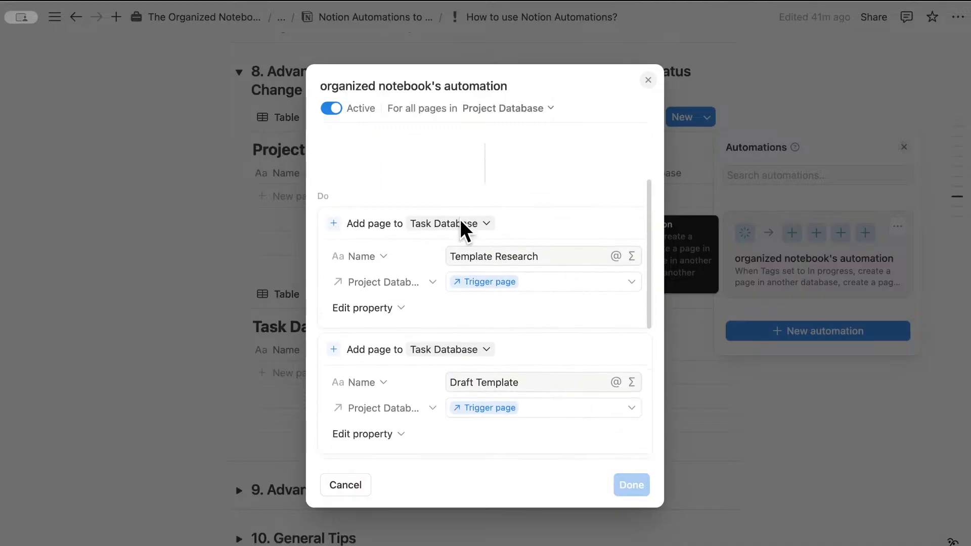
scroll(453, 252, down, 6)
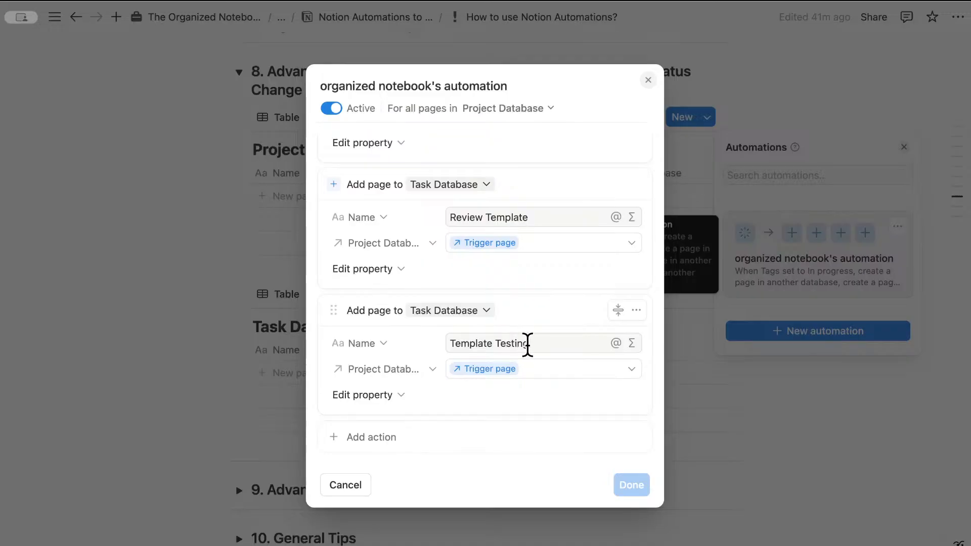
scroll(523, 338, down, 1)
scroll(520, 333, up, 5)
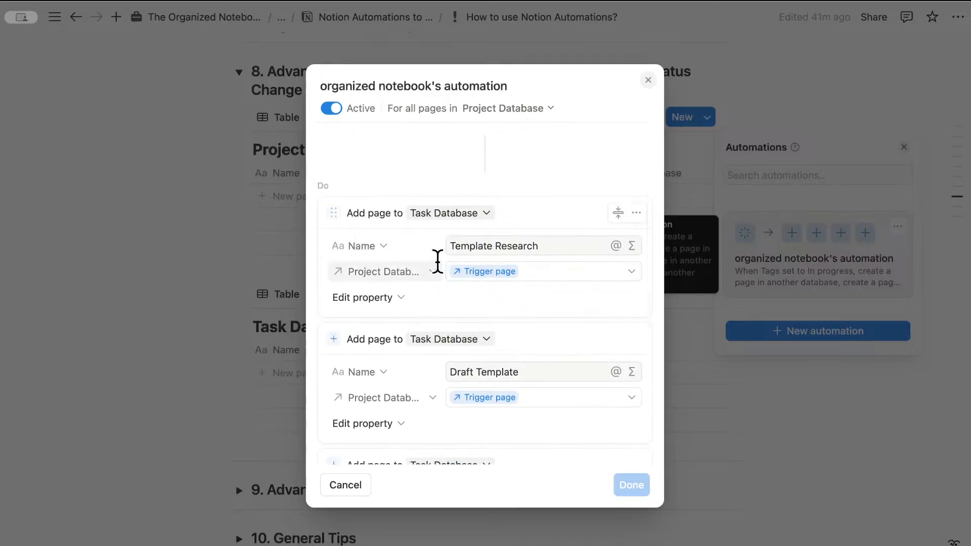
scroll(407, 244, down, 2)
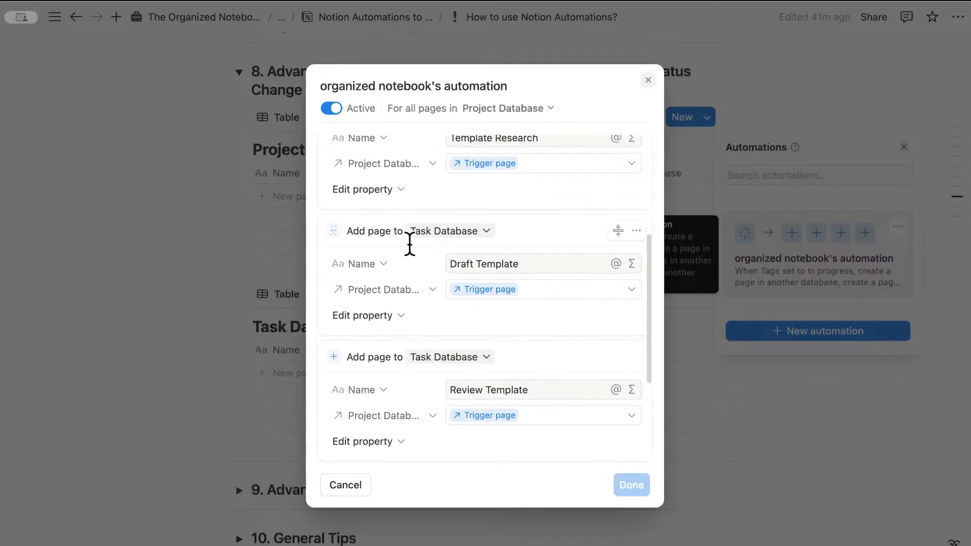
scroll(411, 243, up, 4)
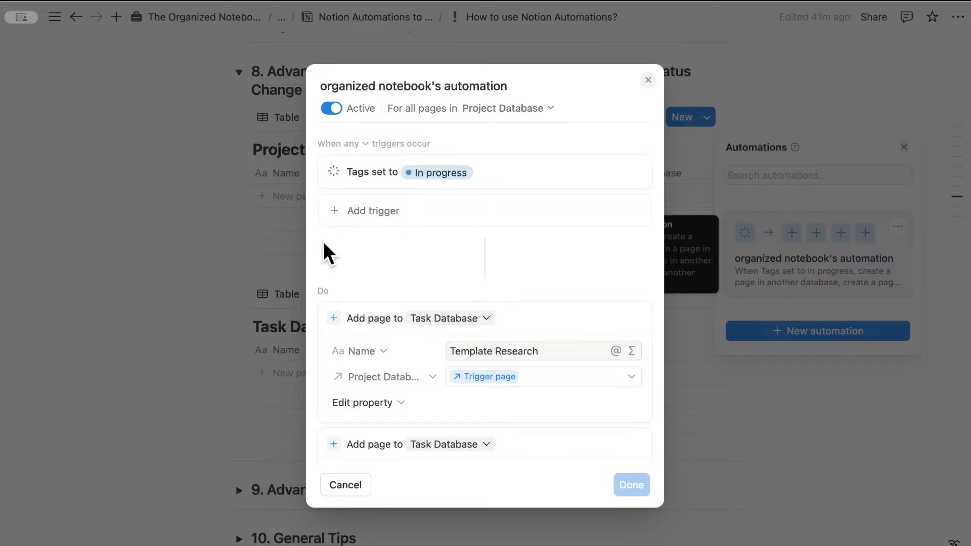
scroll(425, 265, down, 3)
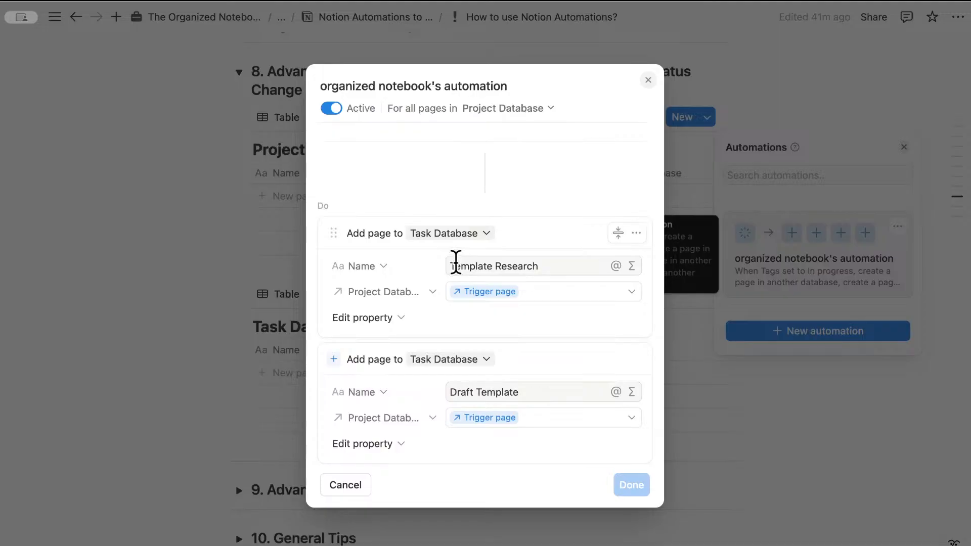
scroll(424, 247, up, 3)
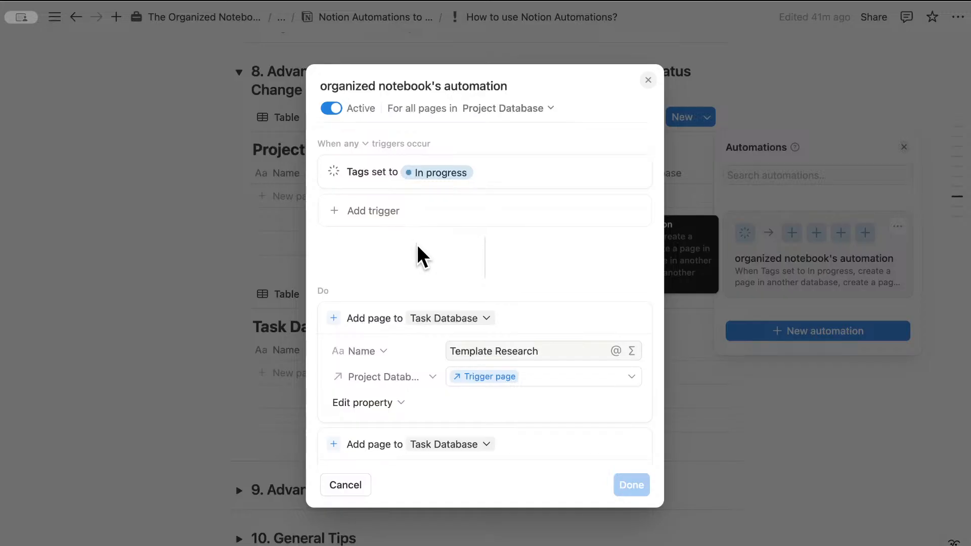
scroll(430, 253, down, 1)
scroll(433, 260, up, 1)
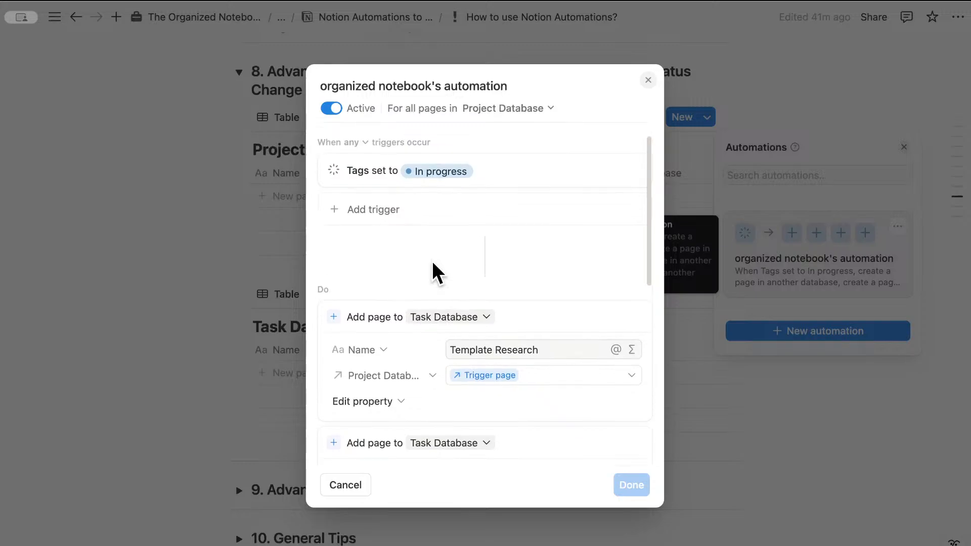
click(262, 253)
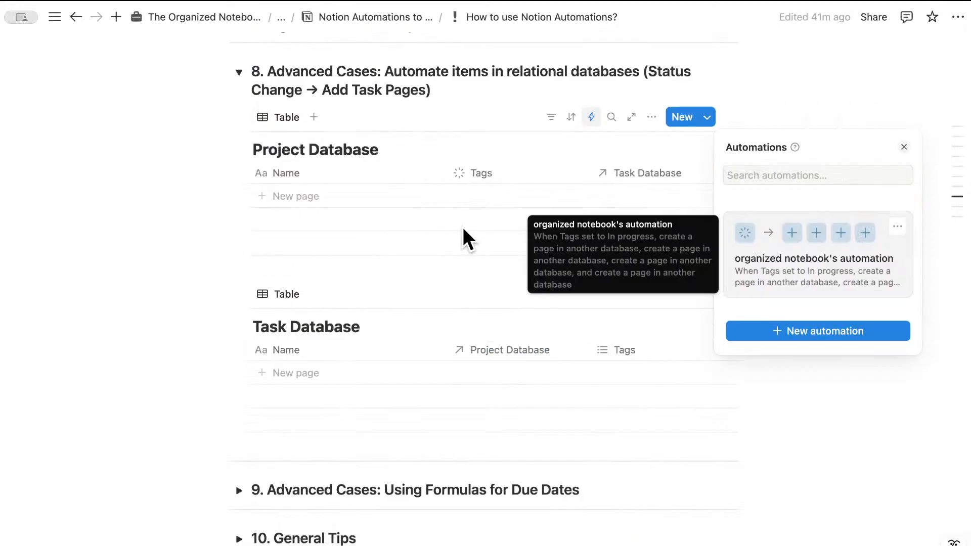
click(548, 167)
Add a page named Business Notion Template to the Project Database.
click(393, 196)
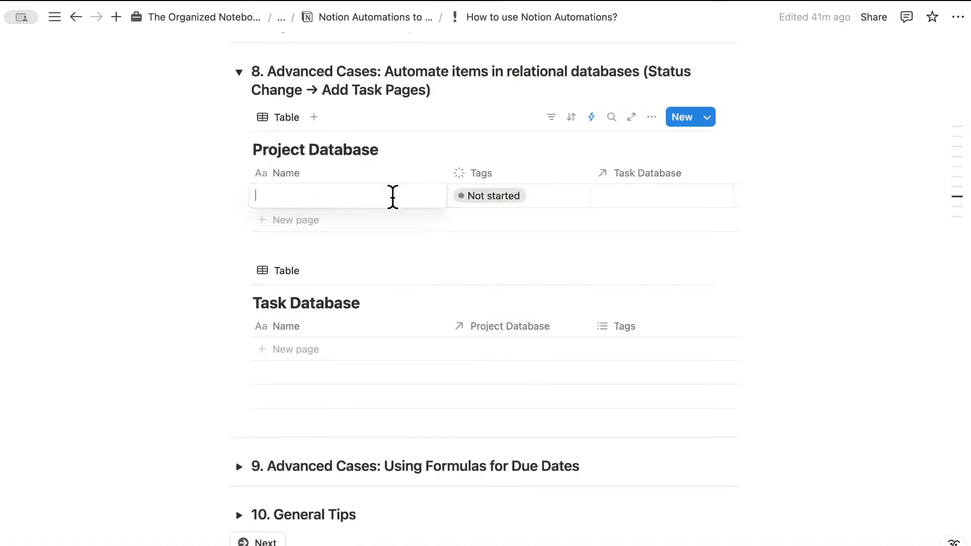
text(Business Template)
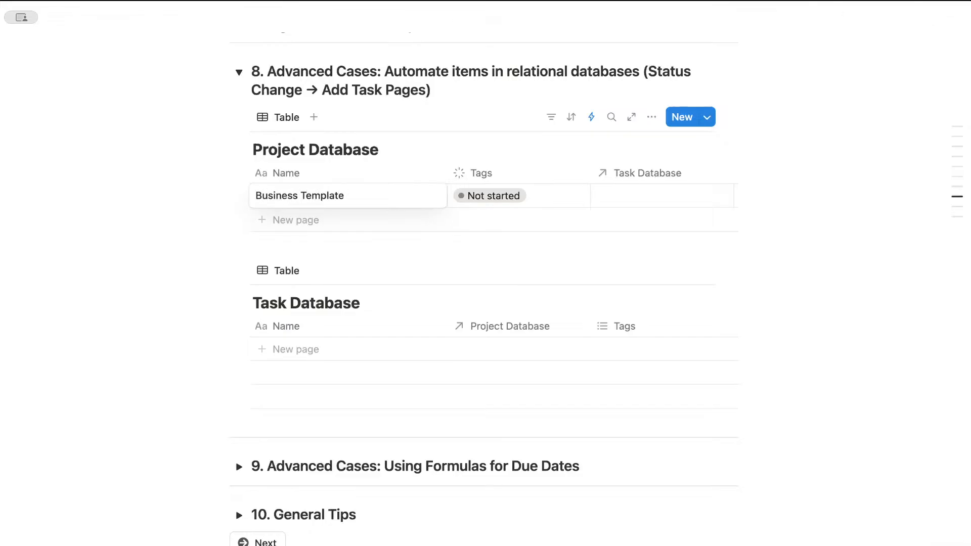
click(301, 196)
text(N)
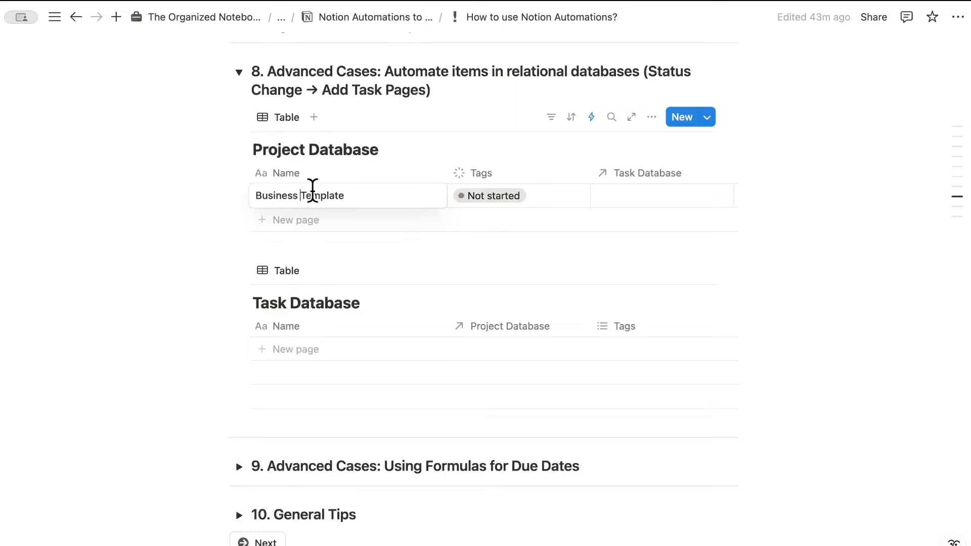
text(otion)
key(Escape)
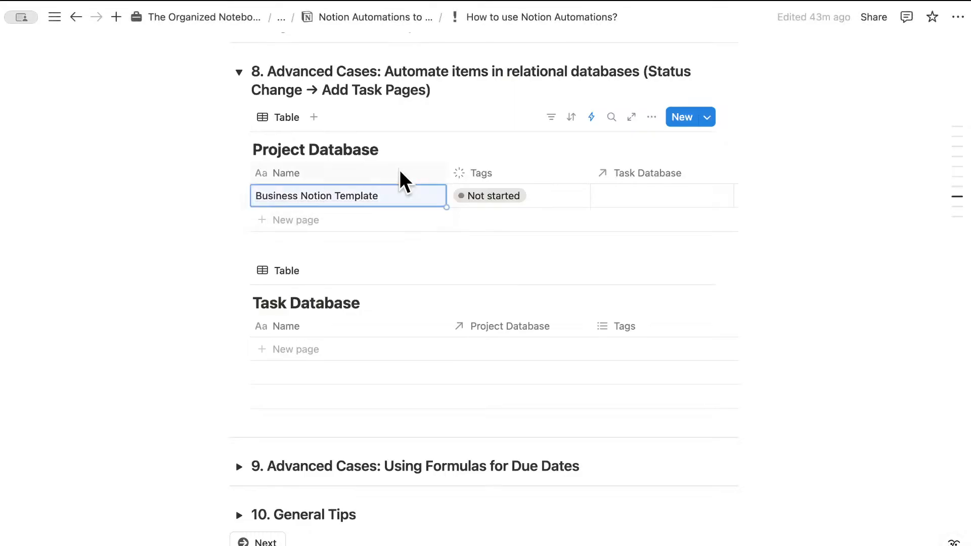
Set the Tags of Business Notion Template to In progress and check the Task Database for its linked task pages.
click(497, 196)
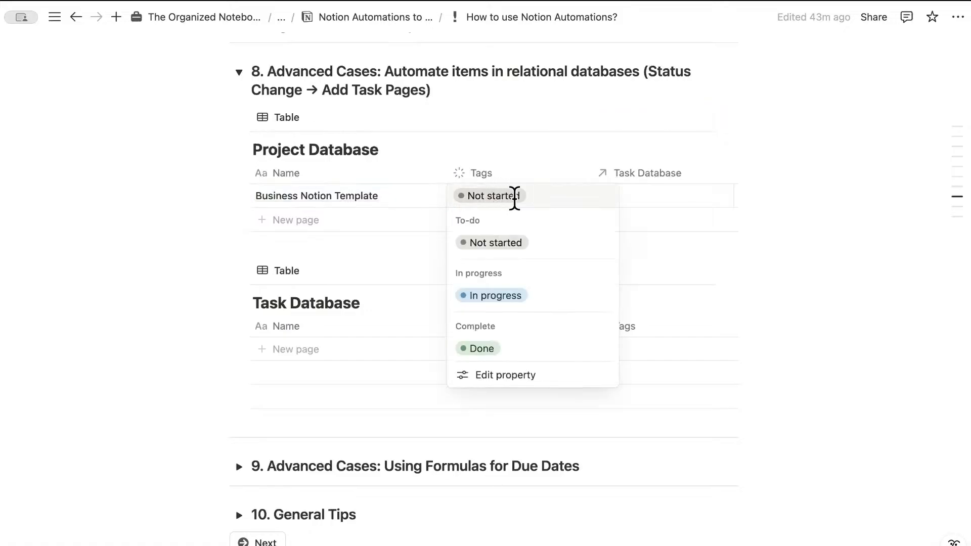
click(505, 293)
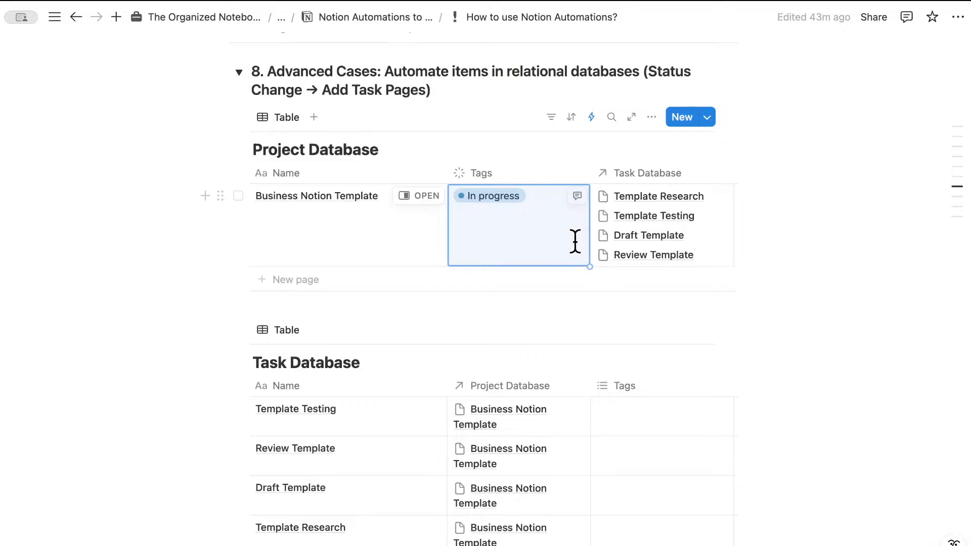
scroll(514, 353, down, 5)
scroll(514, 352, down, 1)
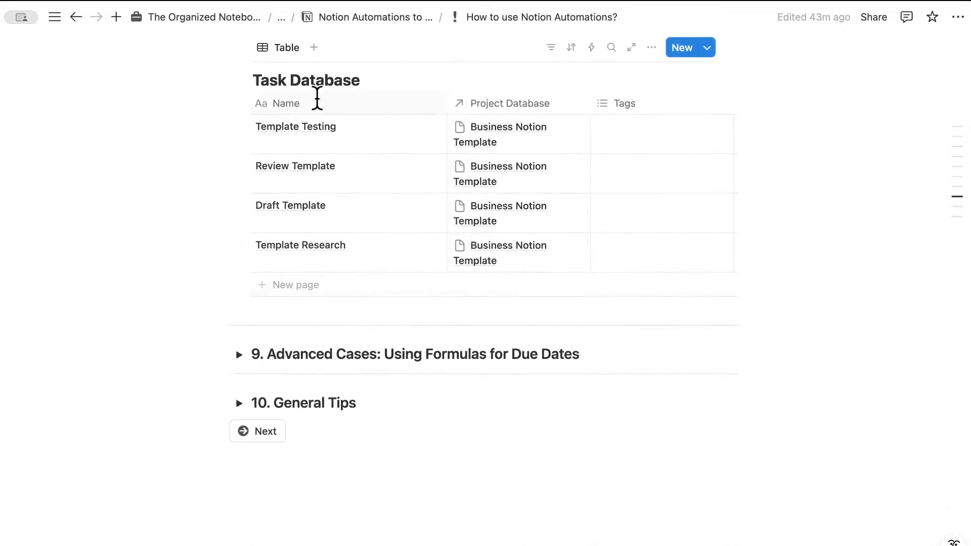
scroll(336, 231, up, 5)
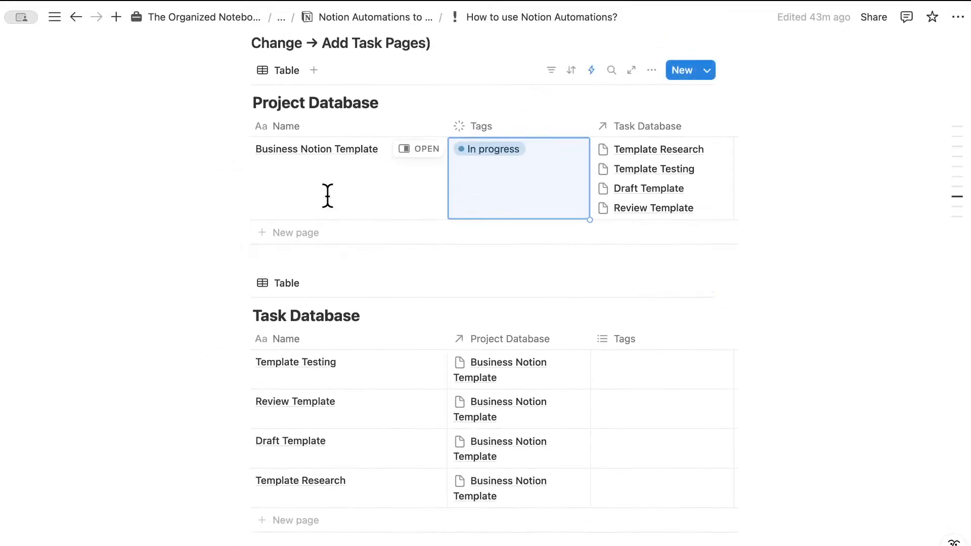
Add a page named Personal Task Notion Template to the Project Database and set its Tags to In progress.
click(389, 232)
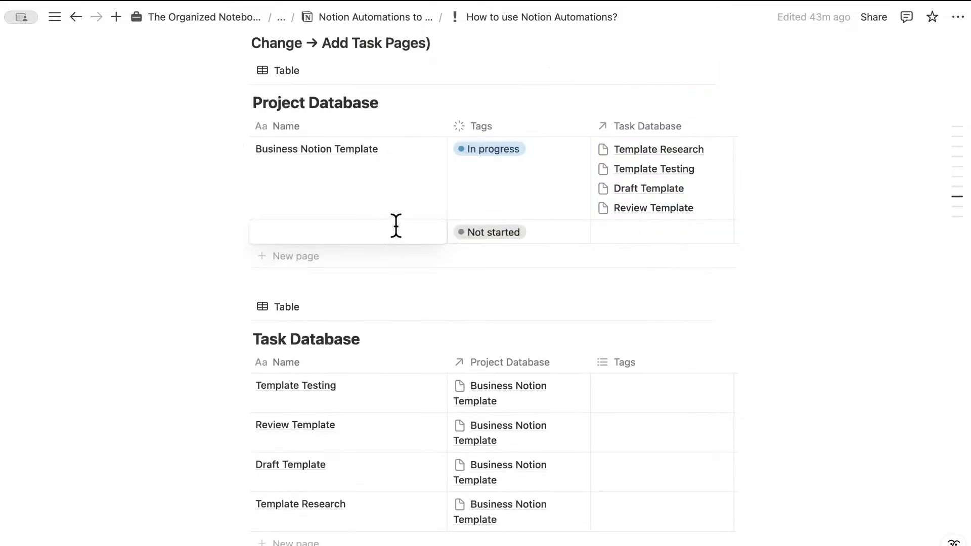
text(Personal Task Notion Template)
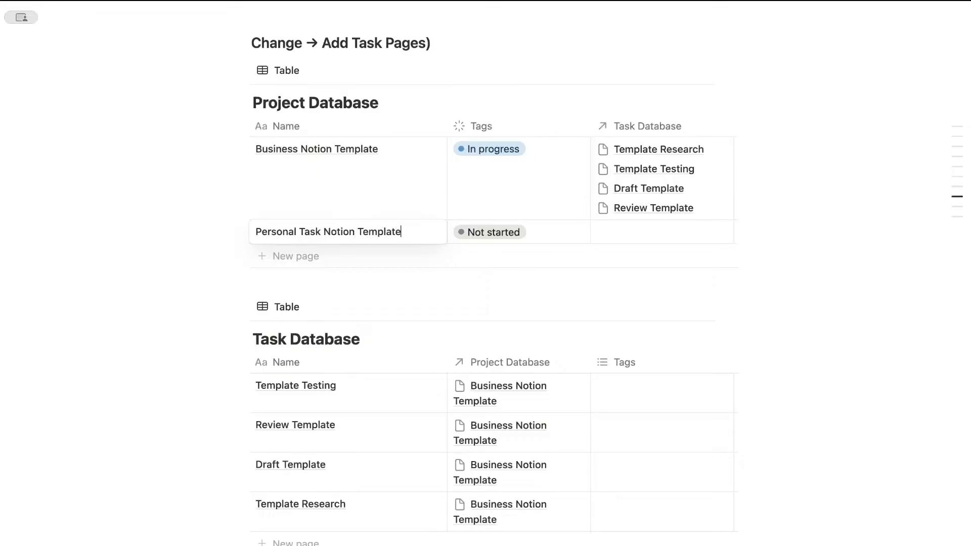
key(Escape)
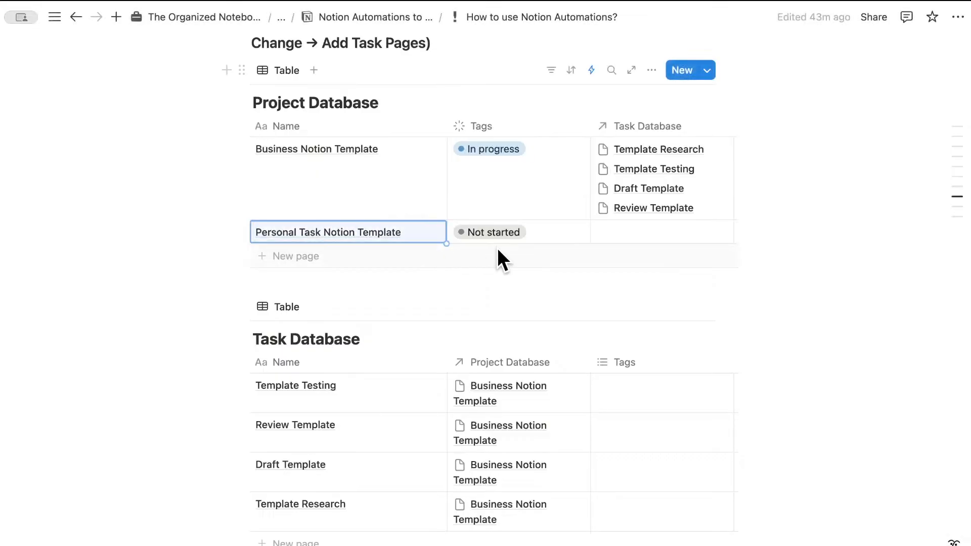
click(496, 232)
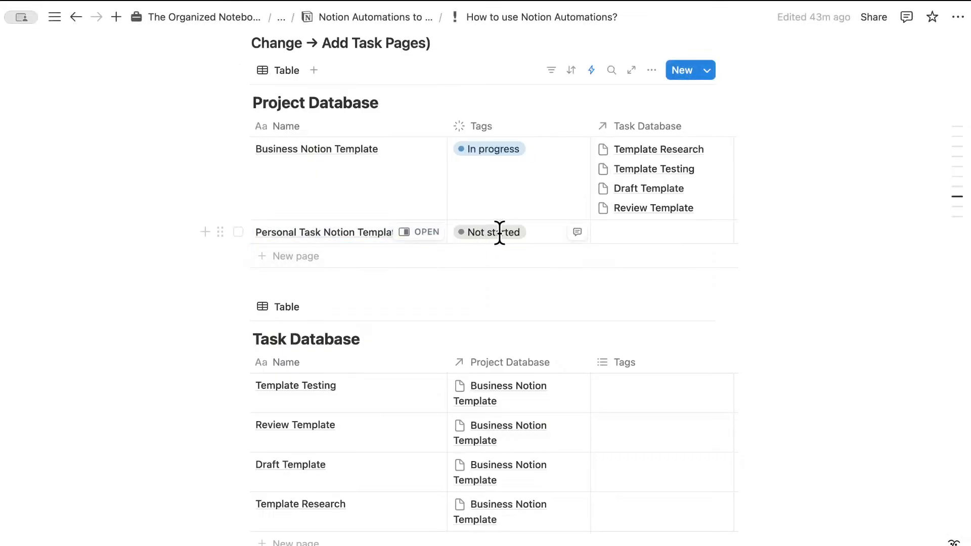
click(503, 333)
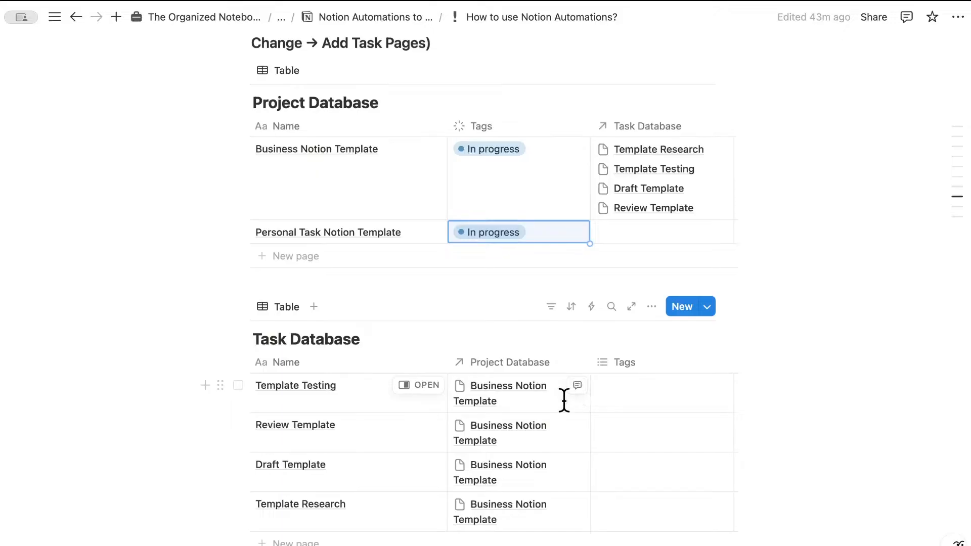
Examine the Project and Task Databases for task pages linked to Personal Task Notion Template.
scroll(556, 399, down, 3)
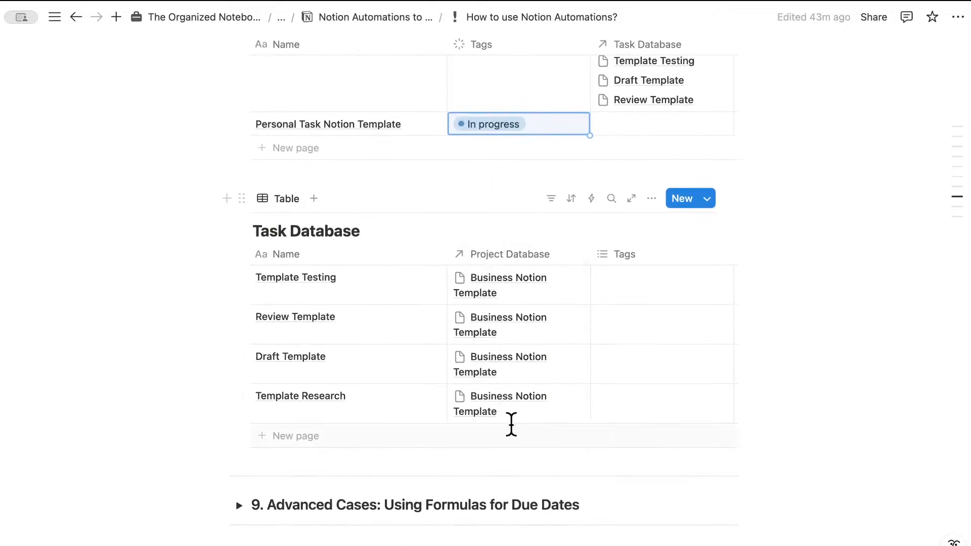
scroll(485, 361, down, 2)
scroll(455, 339, up, 10)
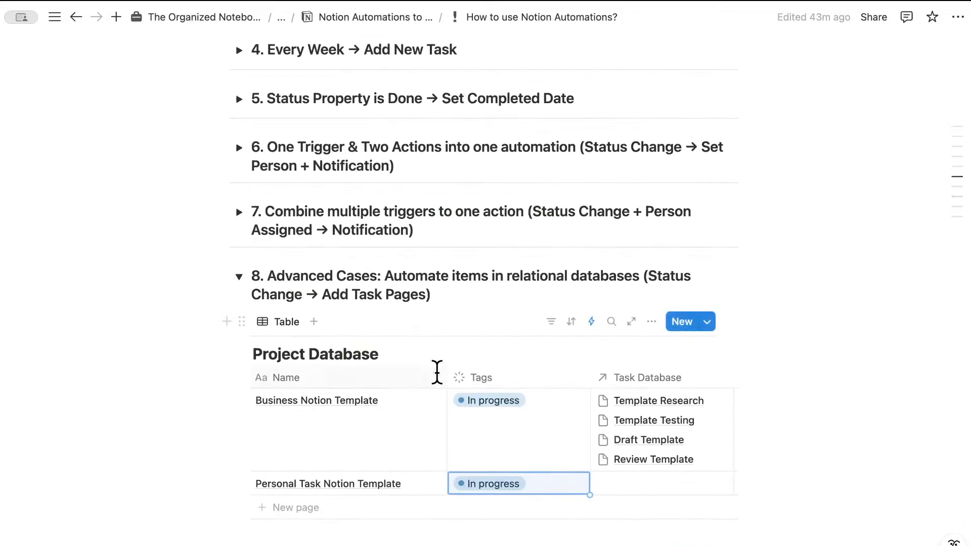
scroll(437, 372, down, 10)
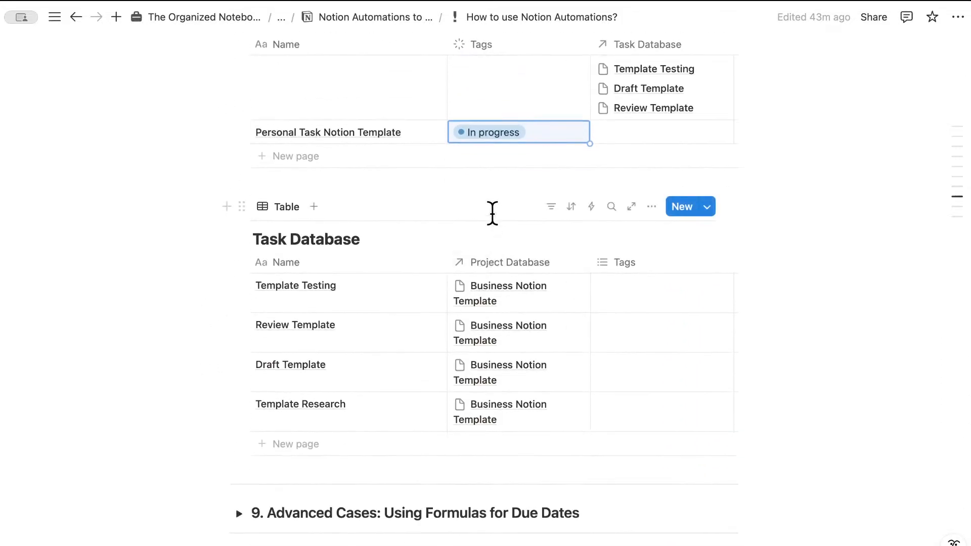
click(830, 187)
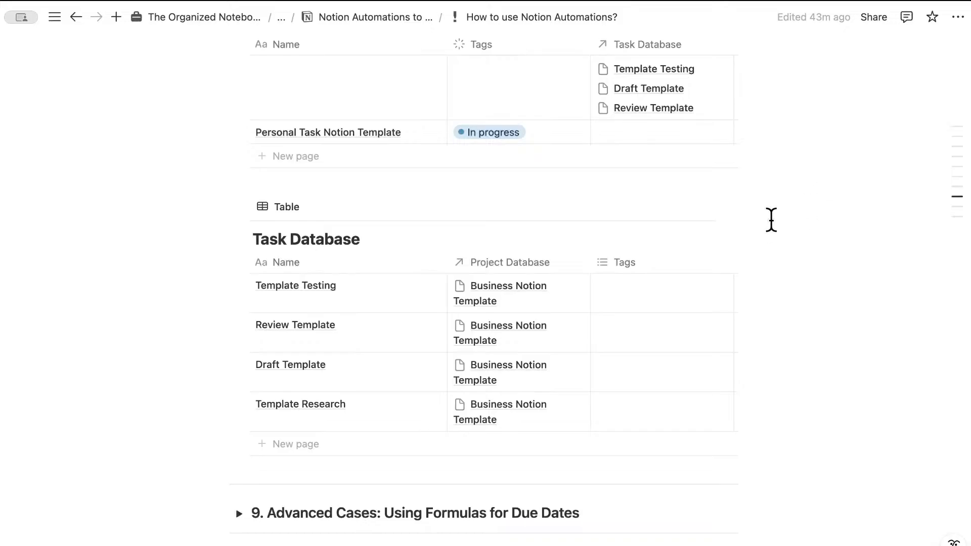
scroll(769, 219, up, 6)
scroll(721, 284, down, 3)
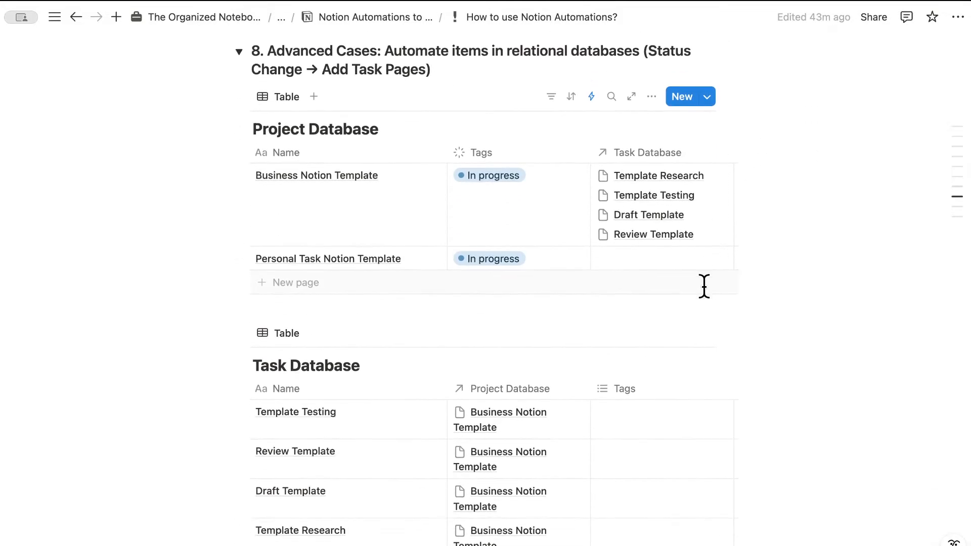
scroll(685, 288, down, 4)
scroll(637, 296, up, 3)
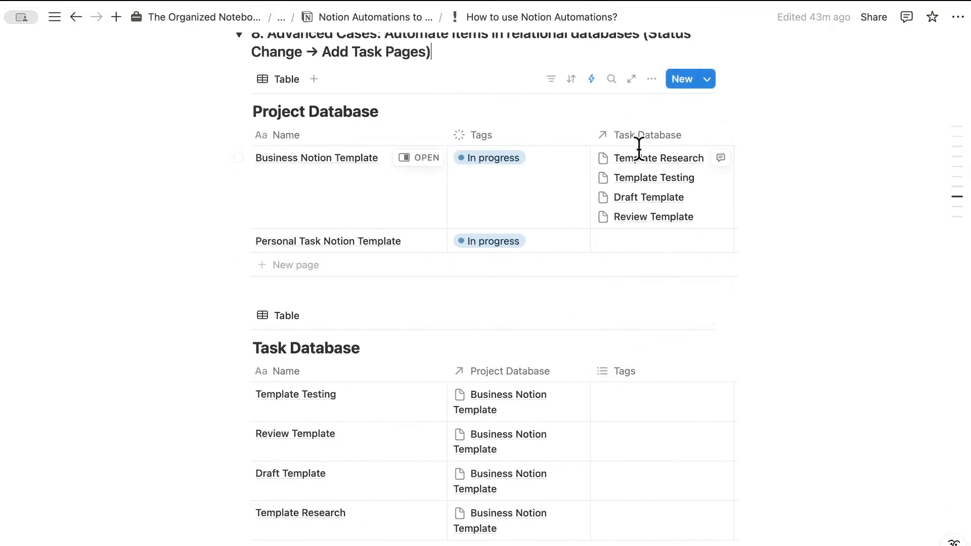
Check the Project Database's list of automations, close it, and review the task pages linked to both projects in the Task Database.
click(591, 79)
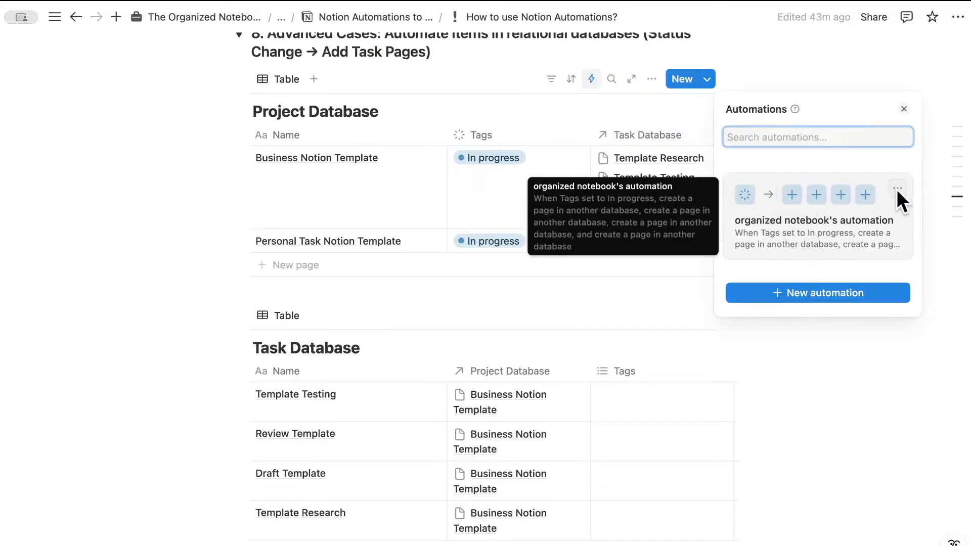
click(783, 71)
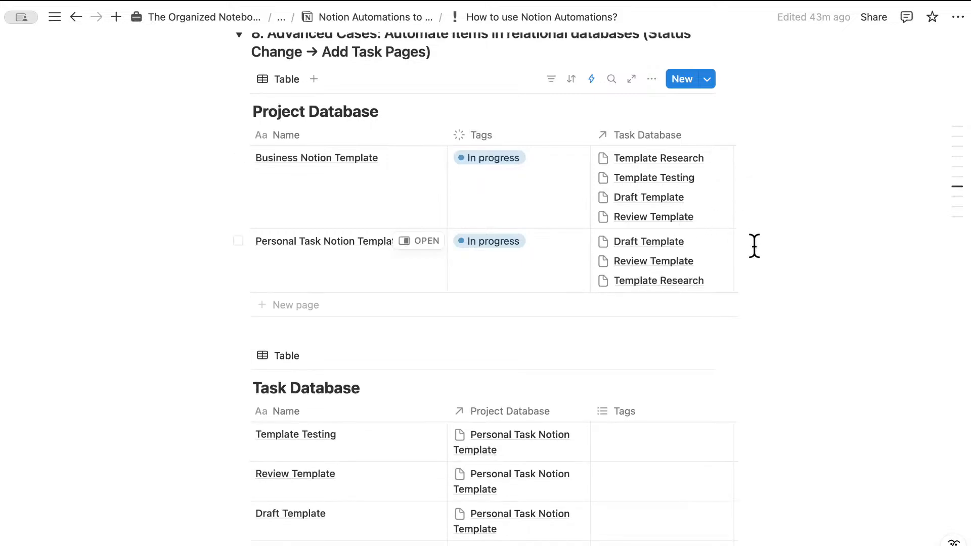
scroll(753, 253, down, 1)
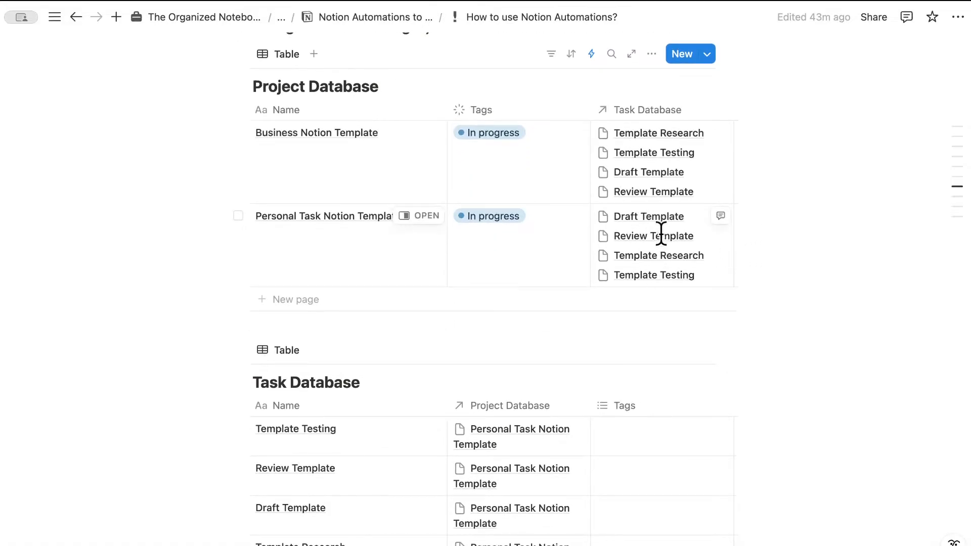
scroll(635, 310, down, 3)
scroll(613, 308, down, 12)
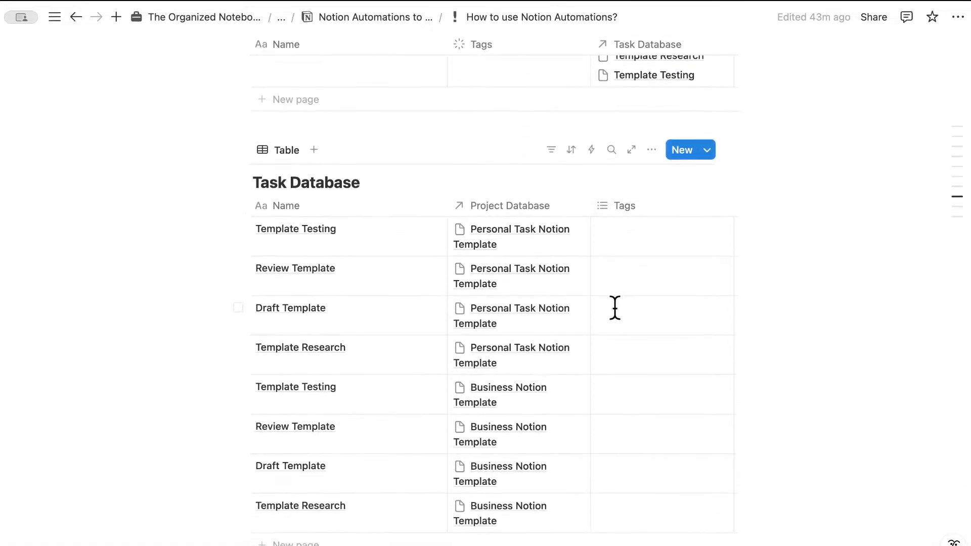
Group the Task Database table by the Project Database property.
scroll(601, 303, up, 5)
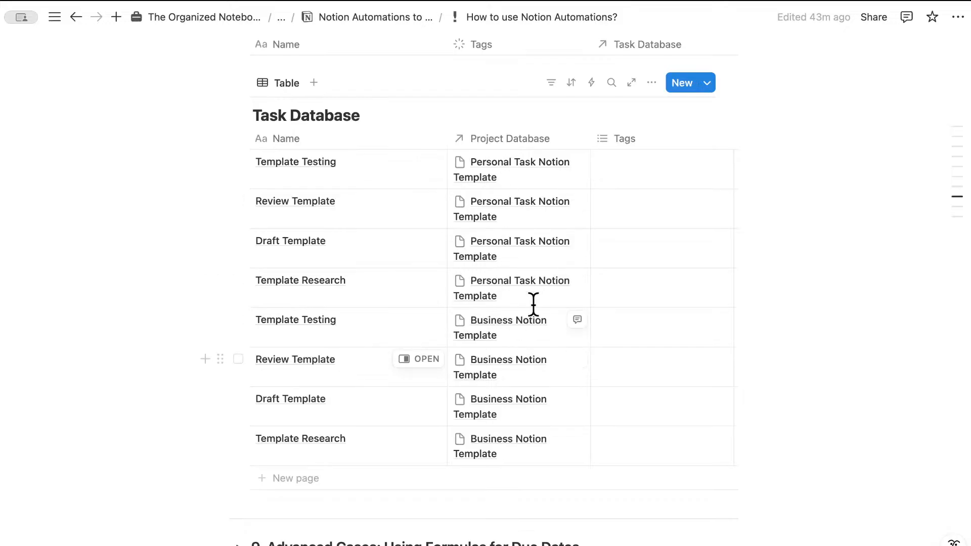
click(651, 82)
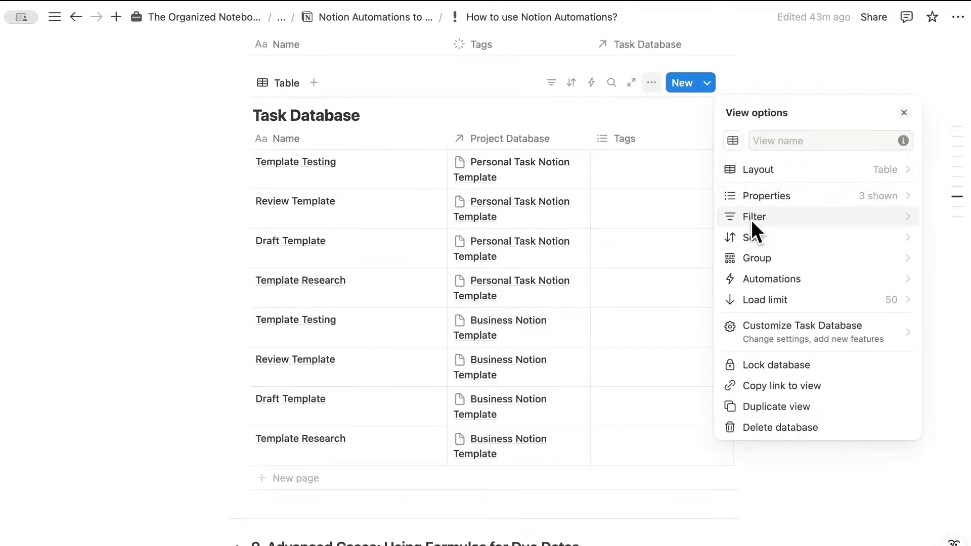
click(774, 258)
click(772, 213)
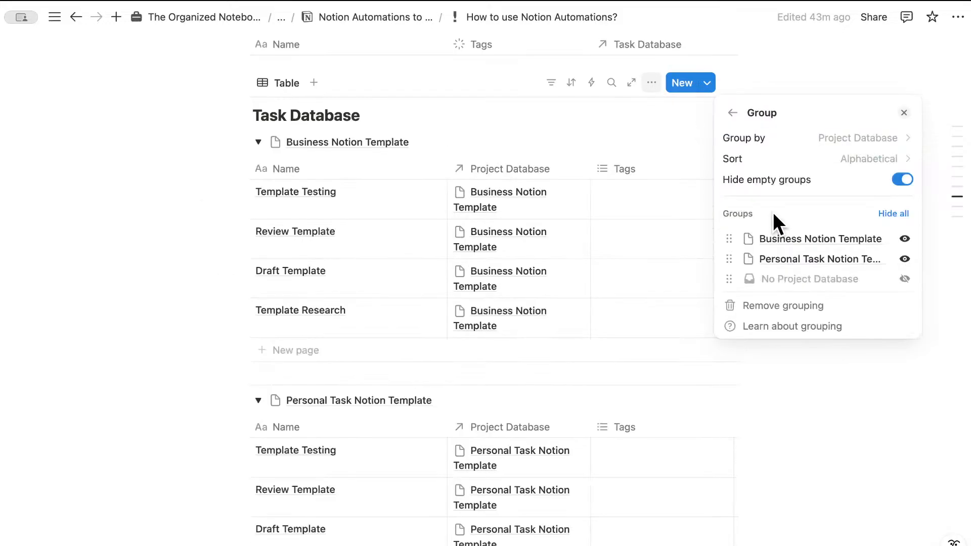
click(446, 148)
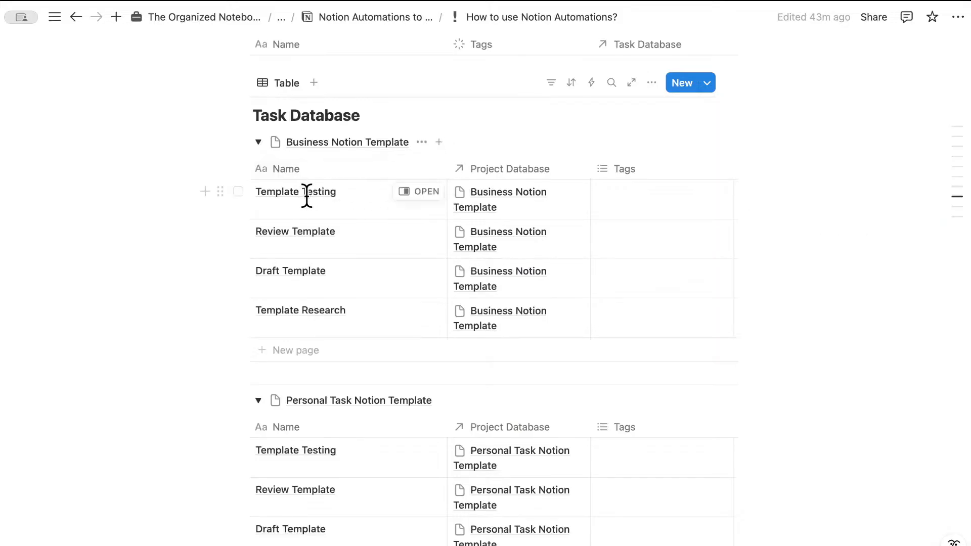
Hide the Project Database property in the grouped Task Database view and show it again.
click(536, 167)
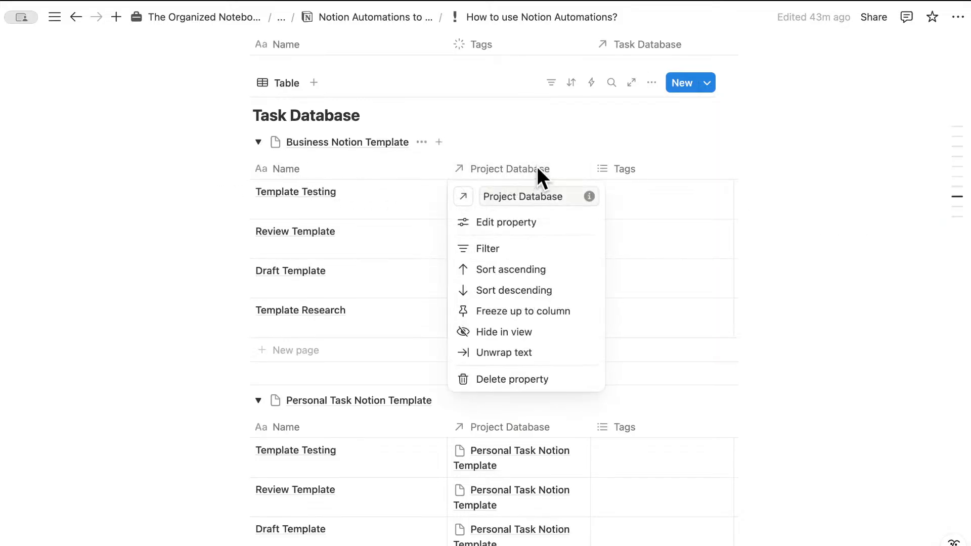
click(529, 333)
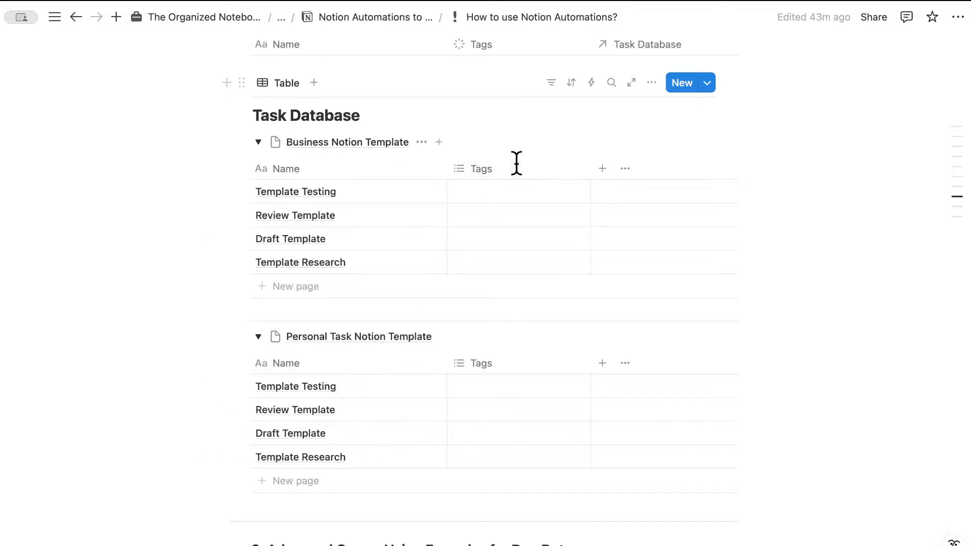
click(652, 83)
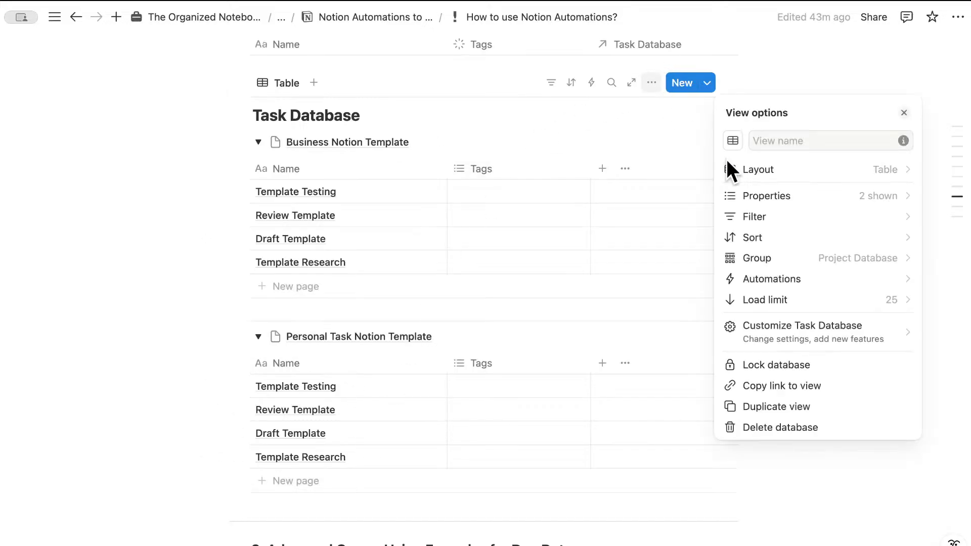
click(785, 195)
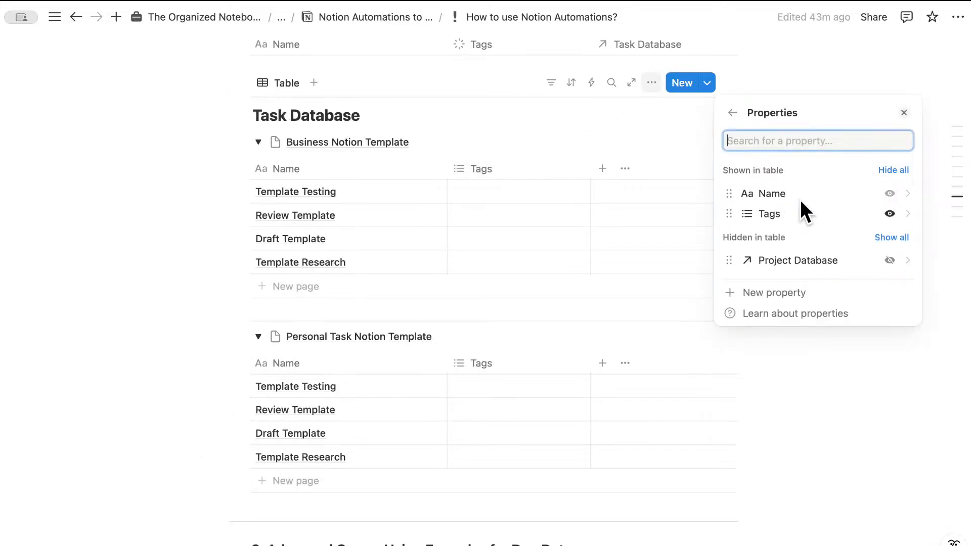
click(890, 259)
click(760, 68)
Review the grouped task pages and slightly narrow the Task Database column in the Project Database.
scroll(644, 209, down, 2)
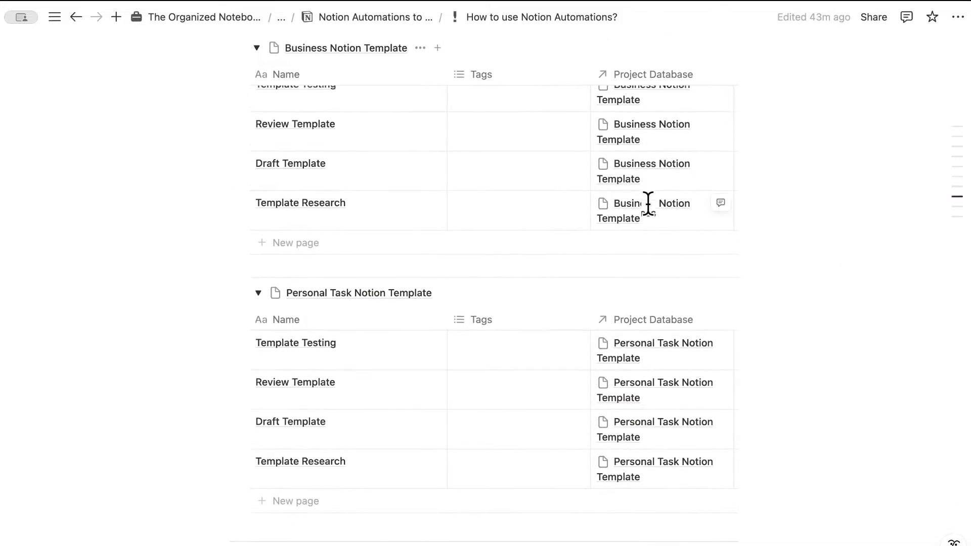
scroll(646, 205, up, 7)
scroll(647, 201, up, 1)
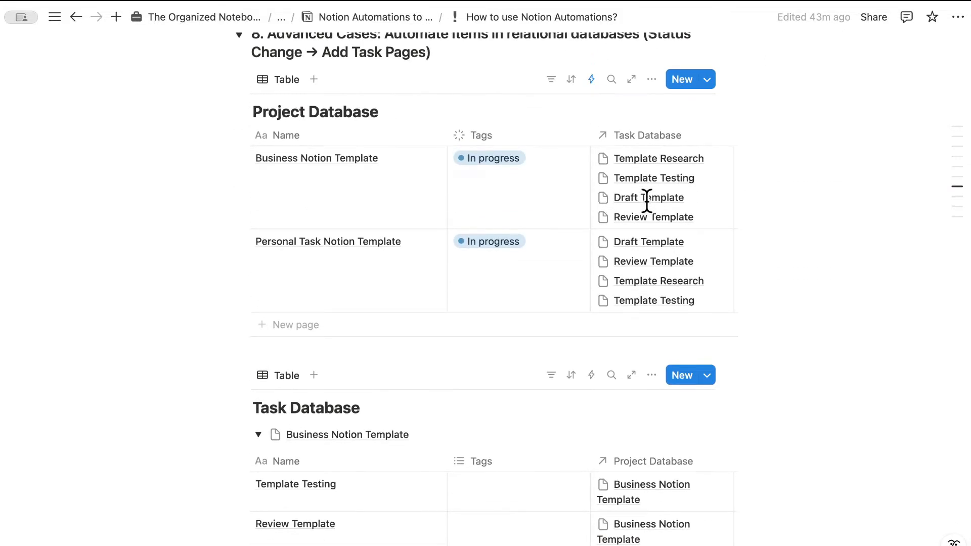
scroll(645, 203, up, 3)
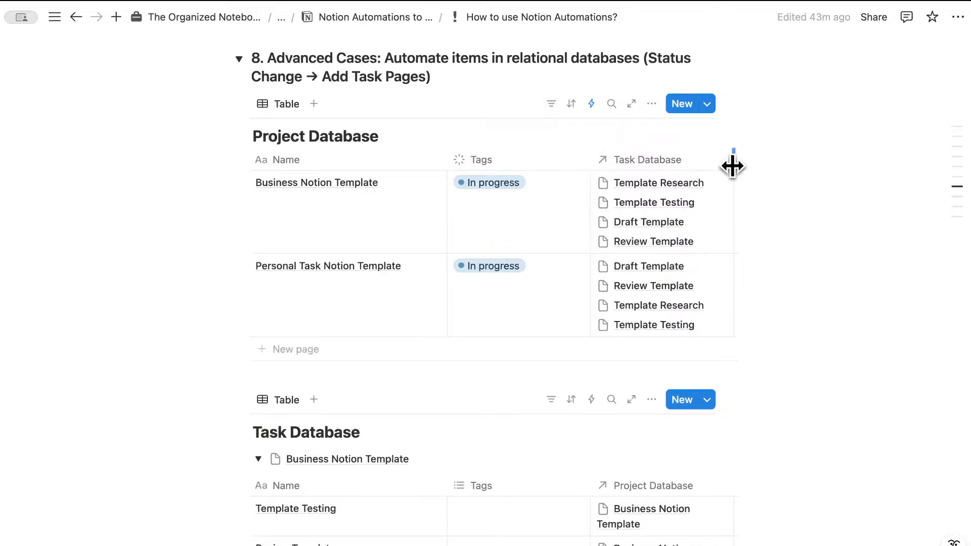
drag(733, 166, 712, 166)
Configure a new two-way relation from the Project Database to the Task Database, and close it without adding it.
click(725, 156)
text(relation)
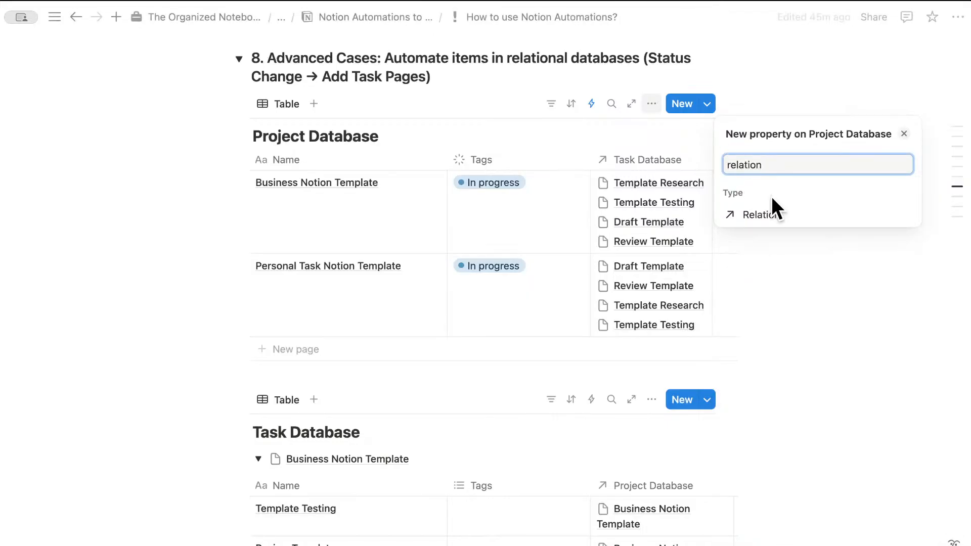
click(777, 212)
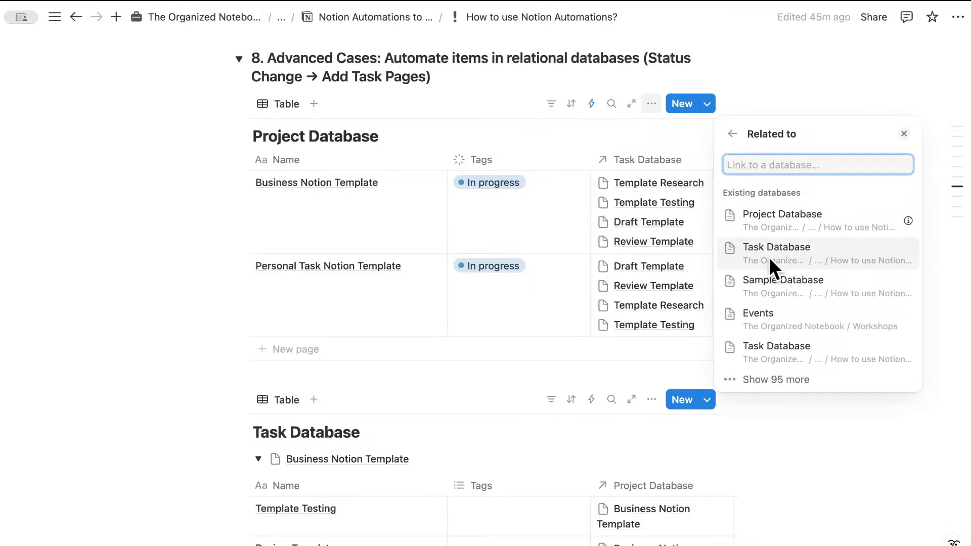
click(809, 247)
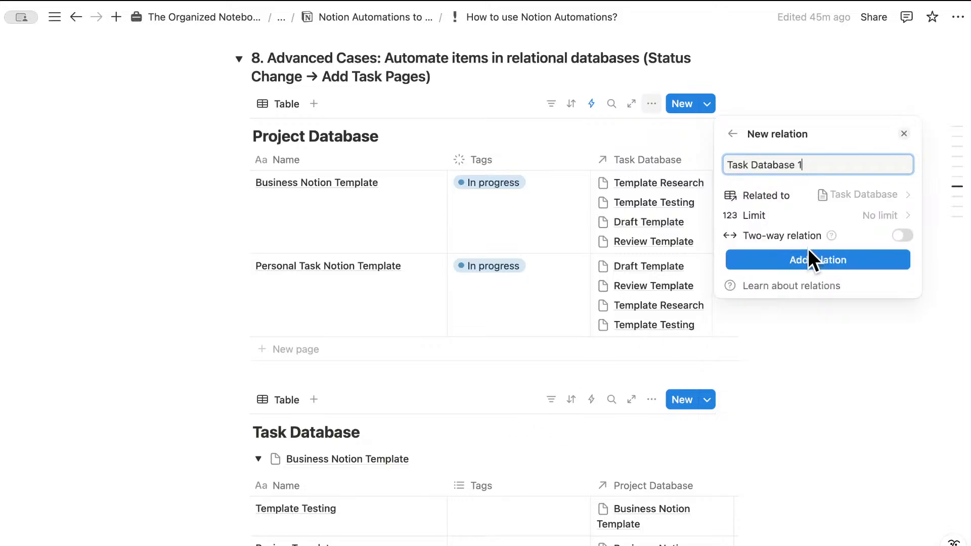
click(900, 235)
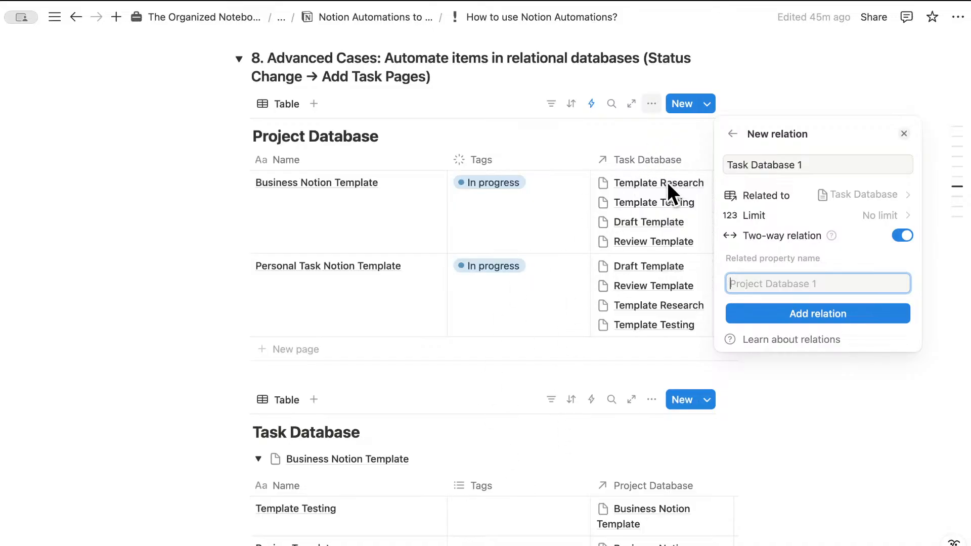
click(904, 132)
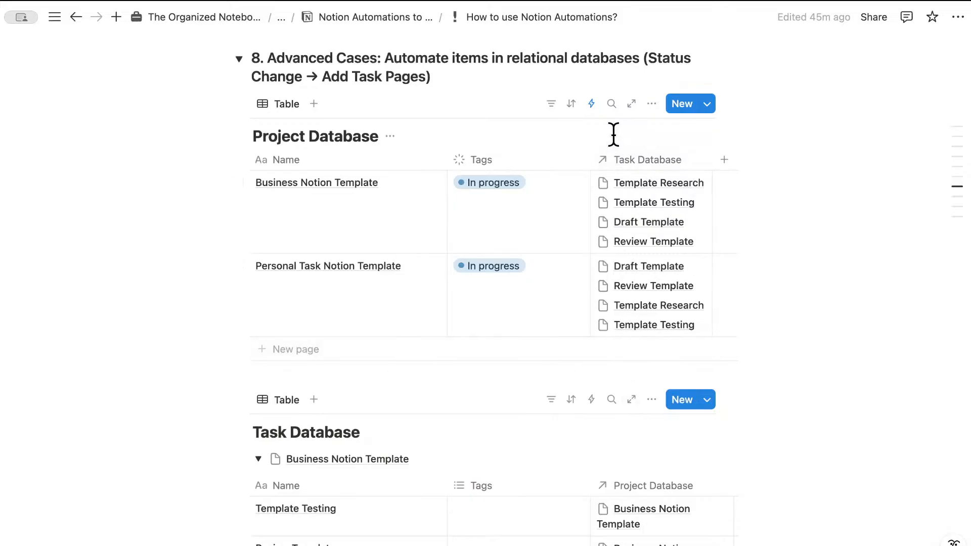
Open the Project Database's existing automation for editing and examine its trigger and its add-page actions for the Task Database.
click(592, 103)
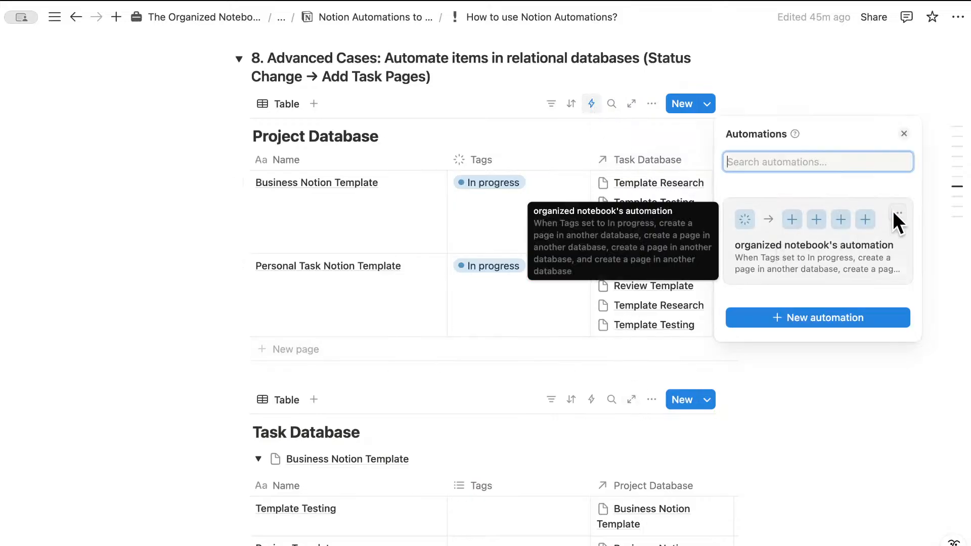
click(896, 213)
click(884, 260)
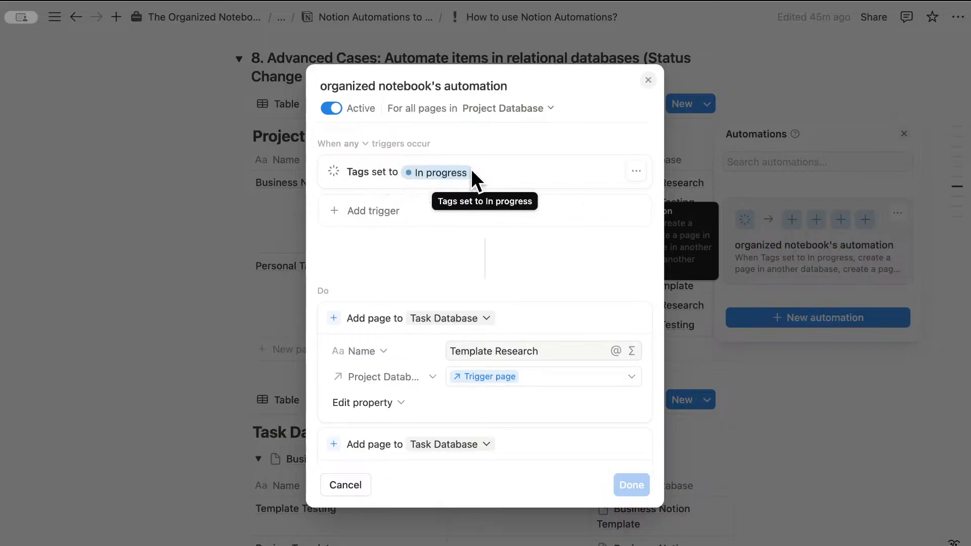
scroll(475, 233, down, 5)
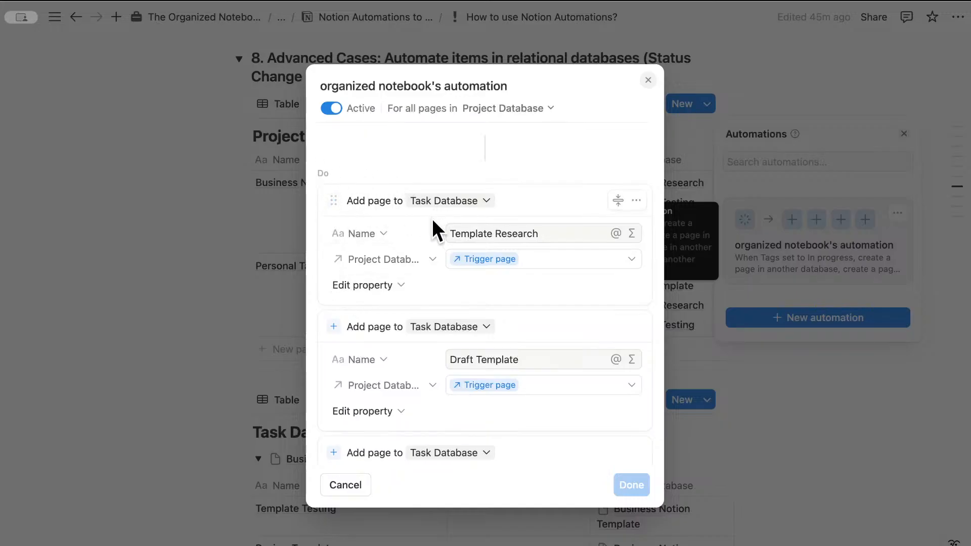
scroll(432, 219, down, 5)
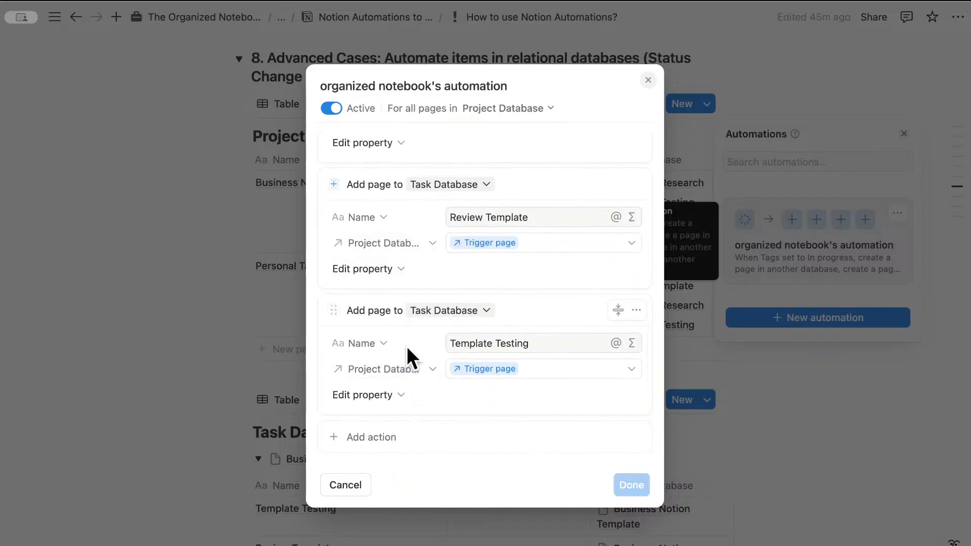
scroll(409, 337, up, 4)
scroll(411, 341, up, 1)
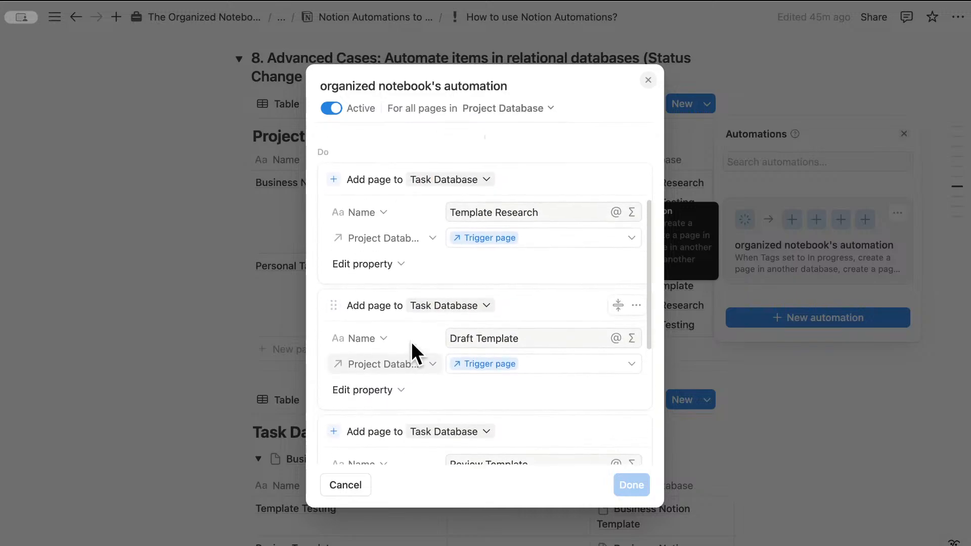
Append an action to the automation that adds a page named Launch Template to the Task Database.
scroll(411, 341, down, 5)
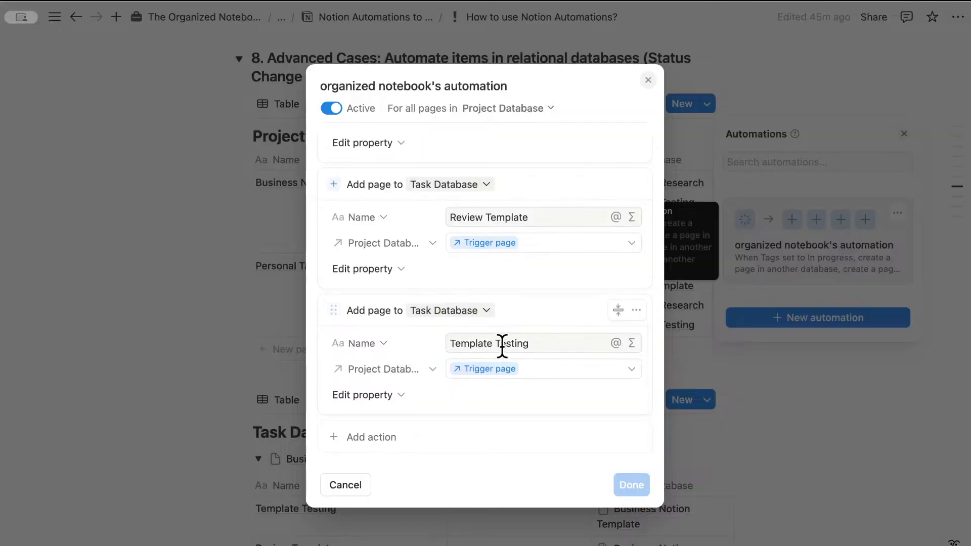
click(411, 438)
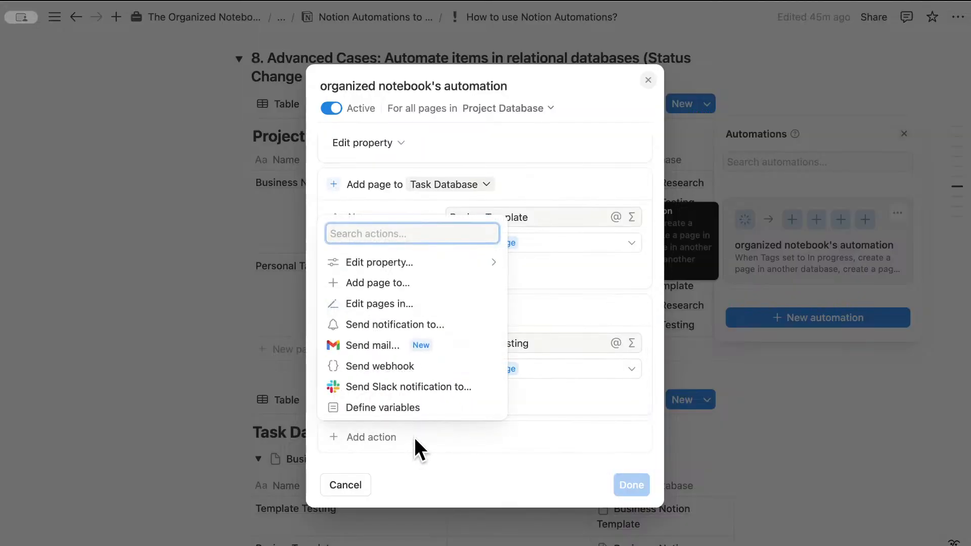
click(414, 282)
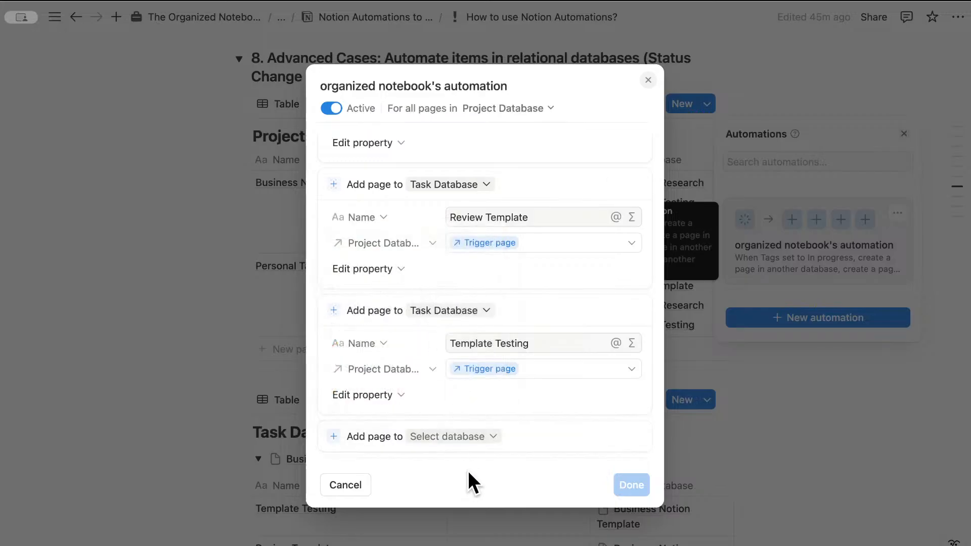
click(467, 436)
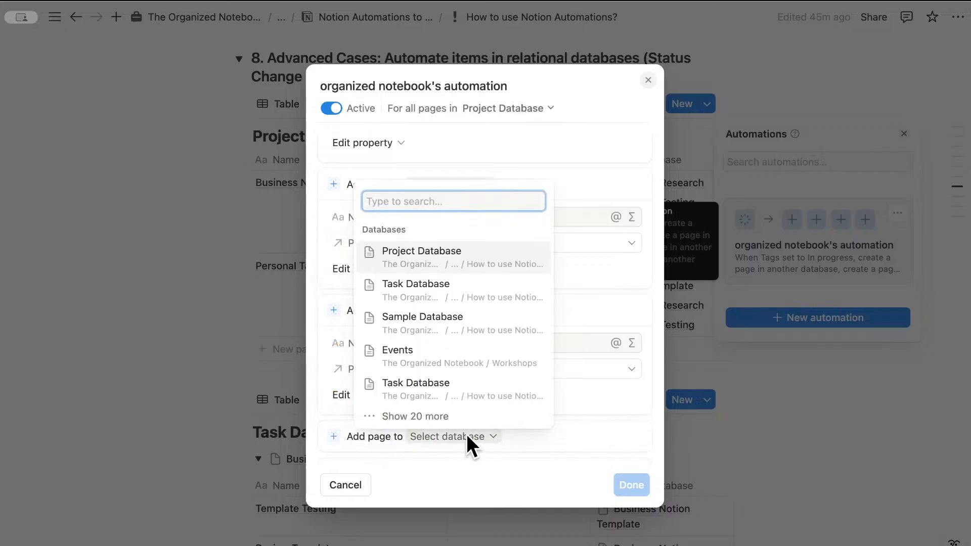
click(450, 293)
scroll(465, 412, down, 3)
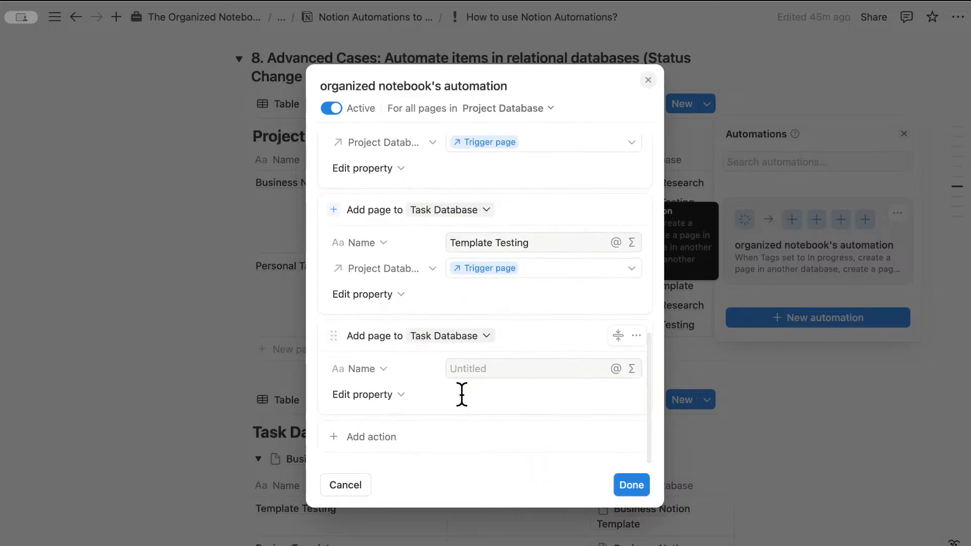
click(473, 369)
text(Lau)
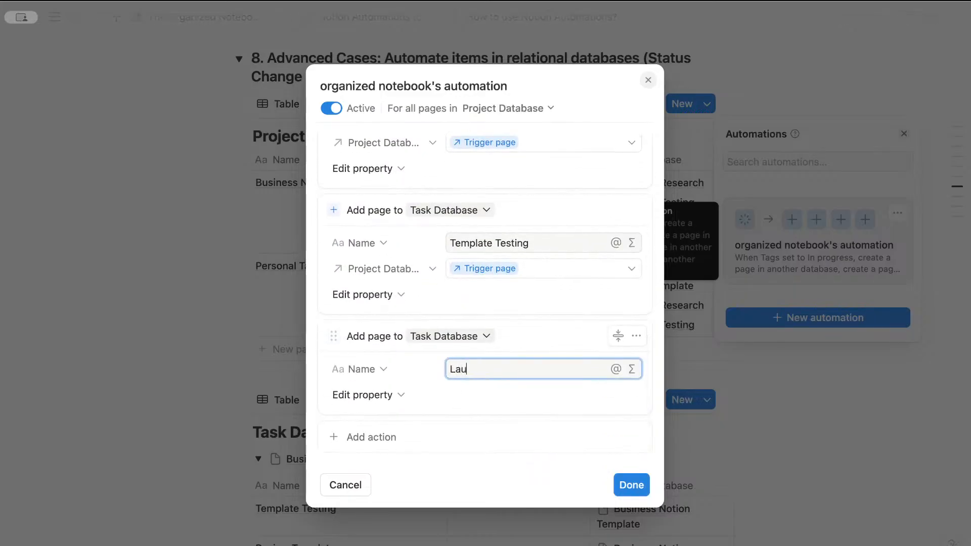
text(nch Template)
Set the Launch Template action's Project Database property to Trigger page and save the automation.
click(386, 395)
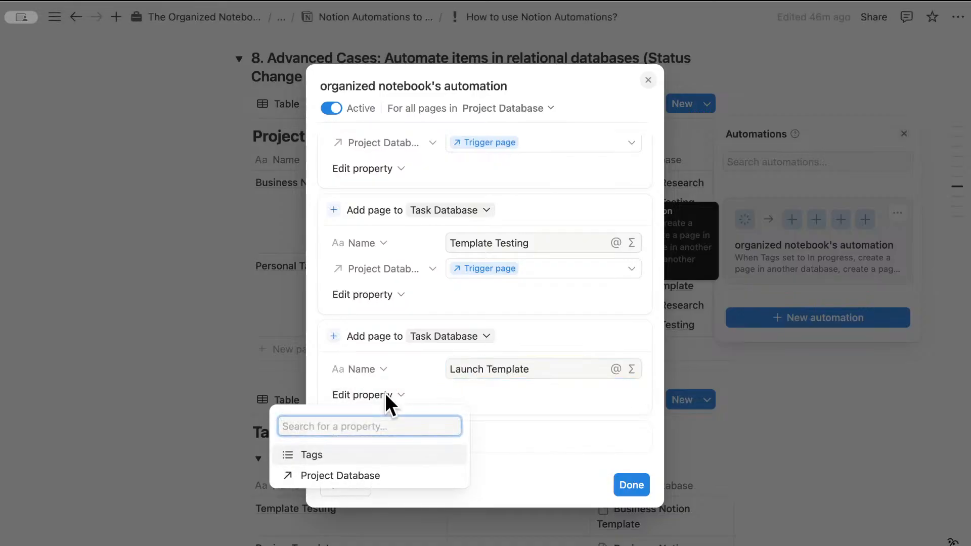
click(365, 475)
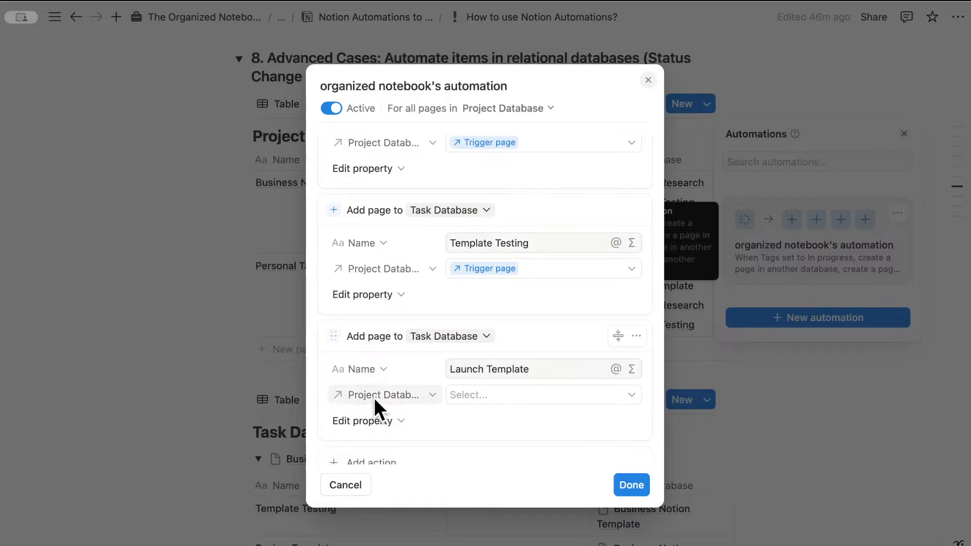
click(514, 394)
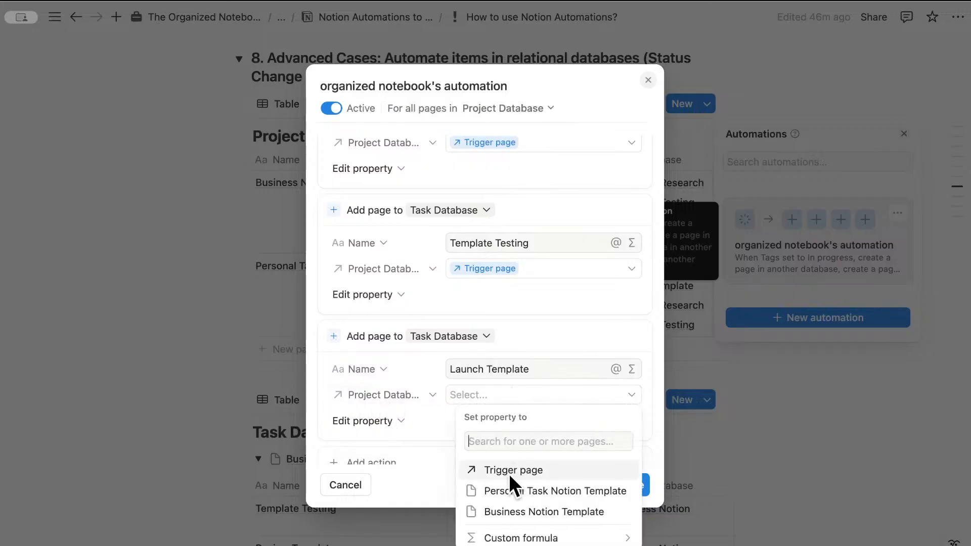
click(509, 472)
click(435, 409)
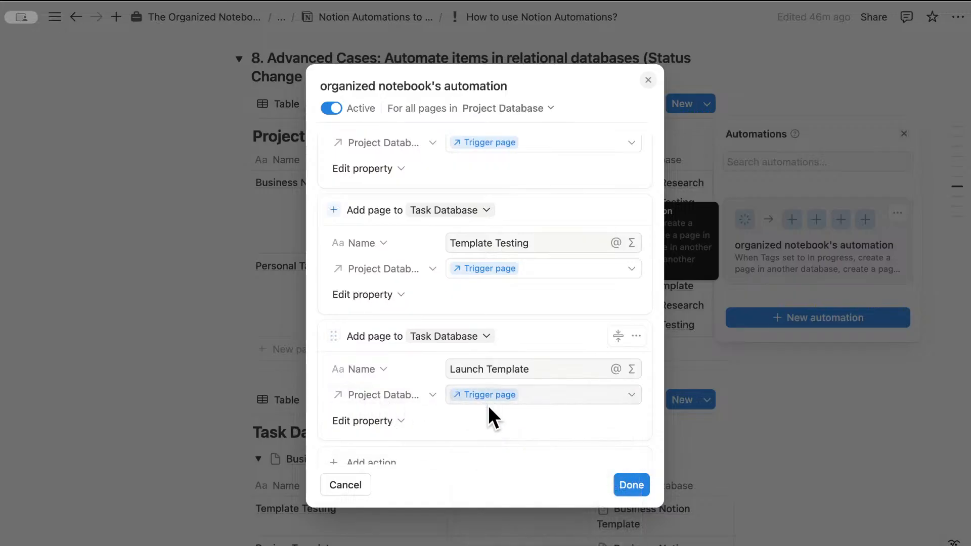
scroll(403, 360, up, 1)
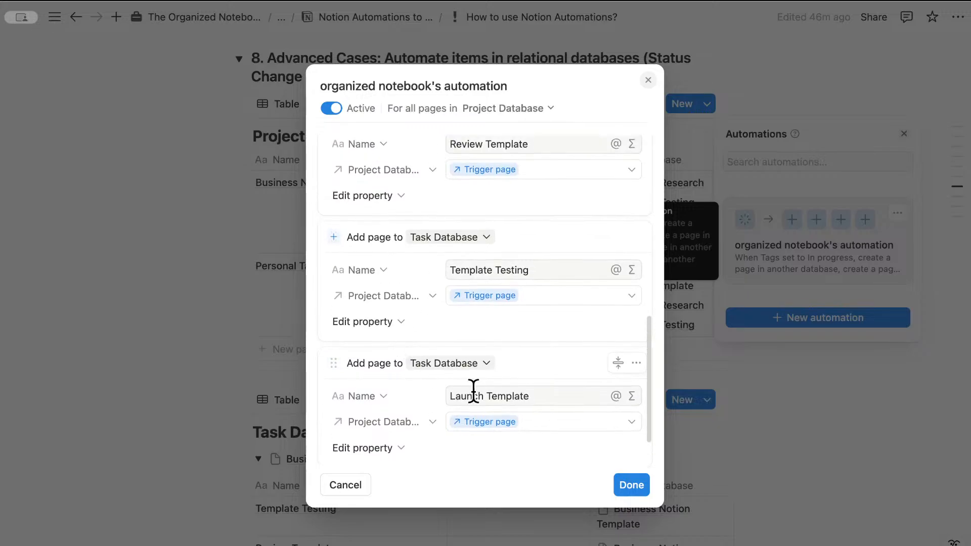
click(631, 486)
click(770, 407)
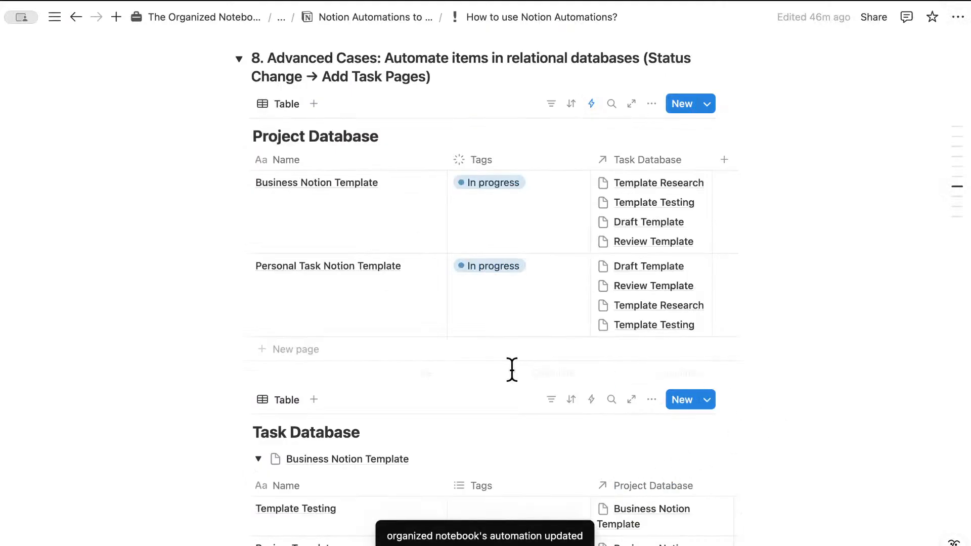
Add a project named Launching Template for Project Management to the Project Database and set its Tags to In progress.
click(425, 348)
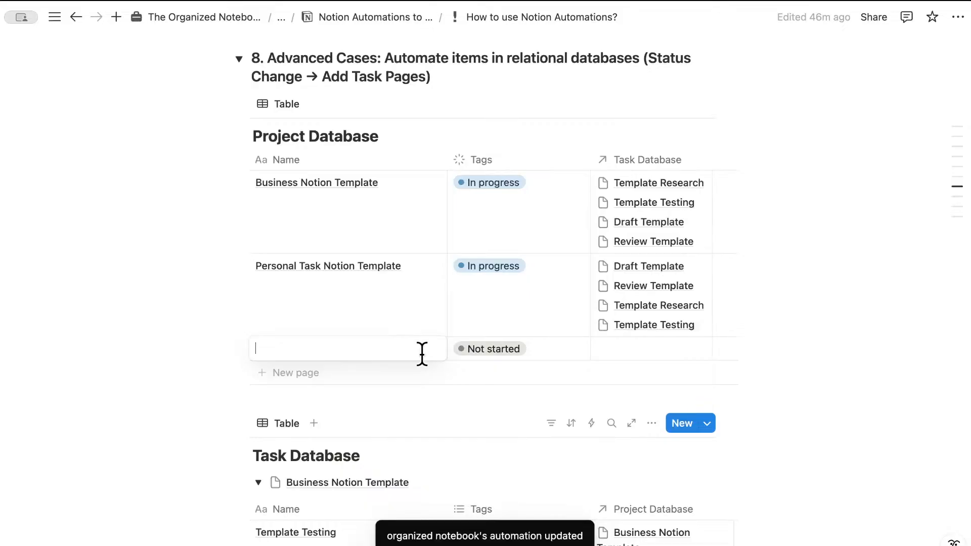
text(Launching T)
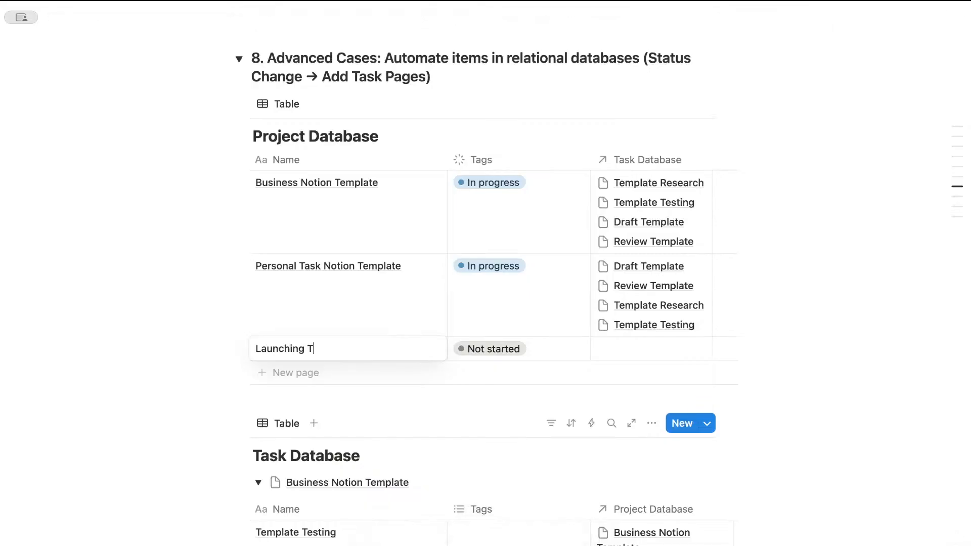
text(emplate for Project Management)
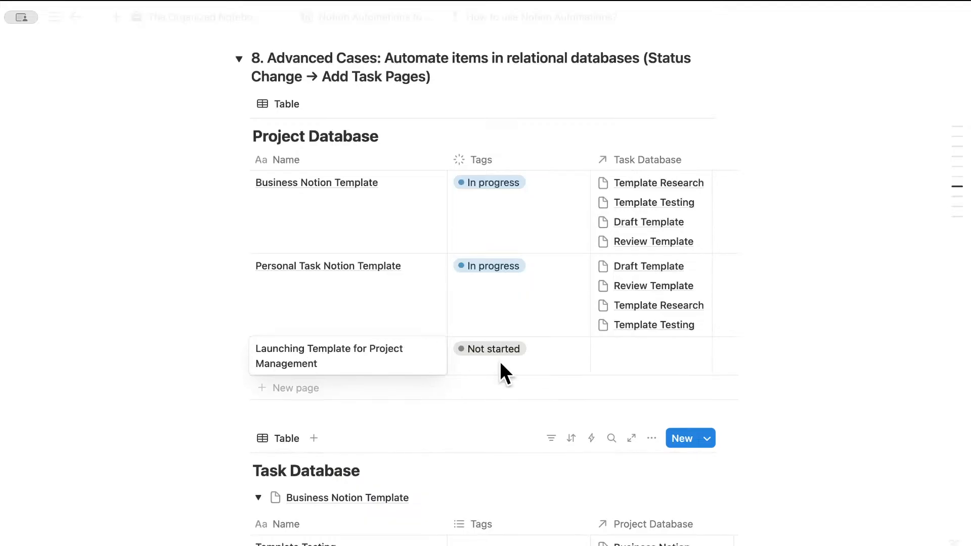
key(Escape)
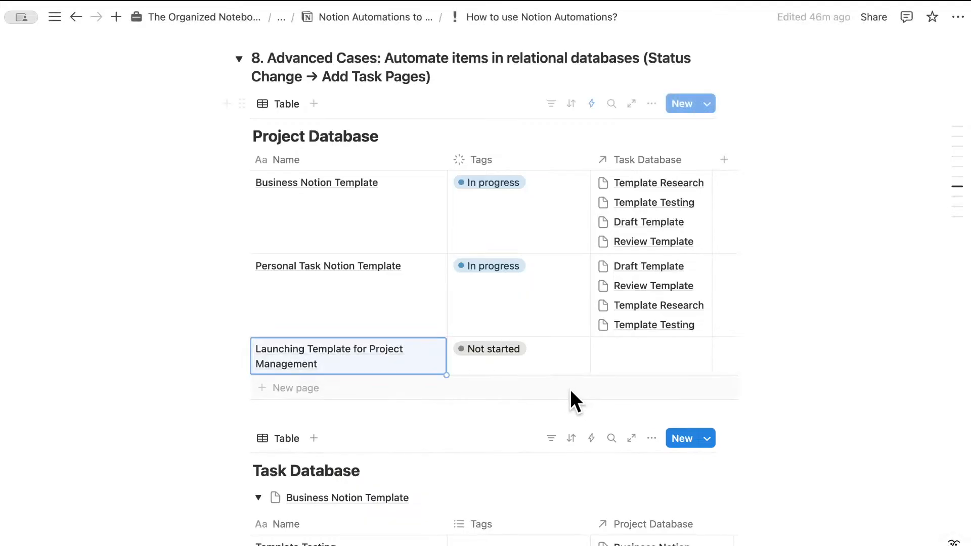
click(502, 348)
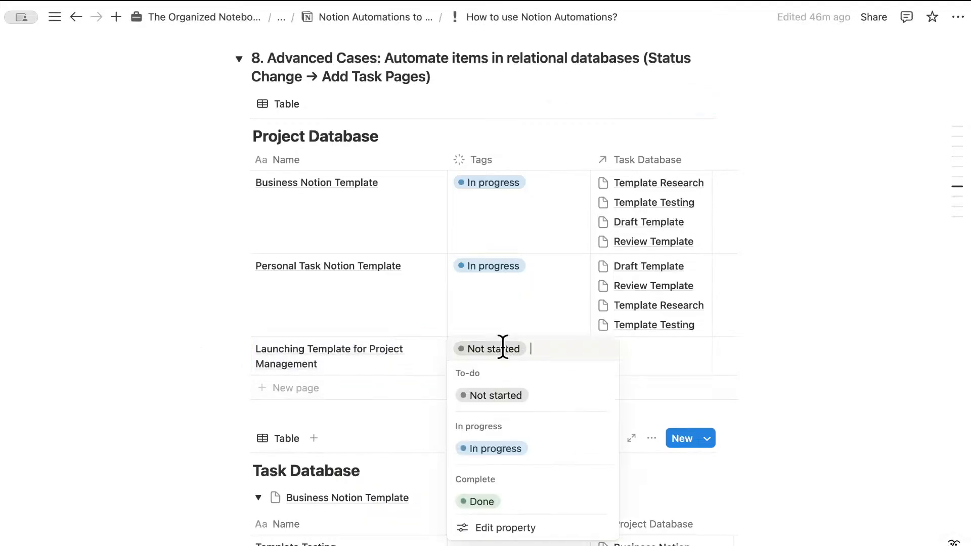
click(494, 452)
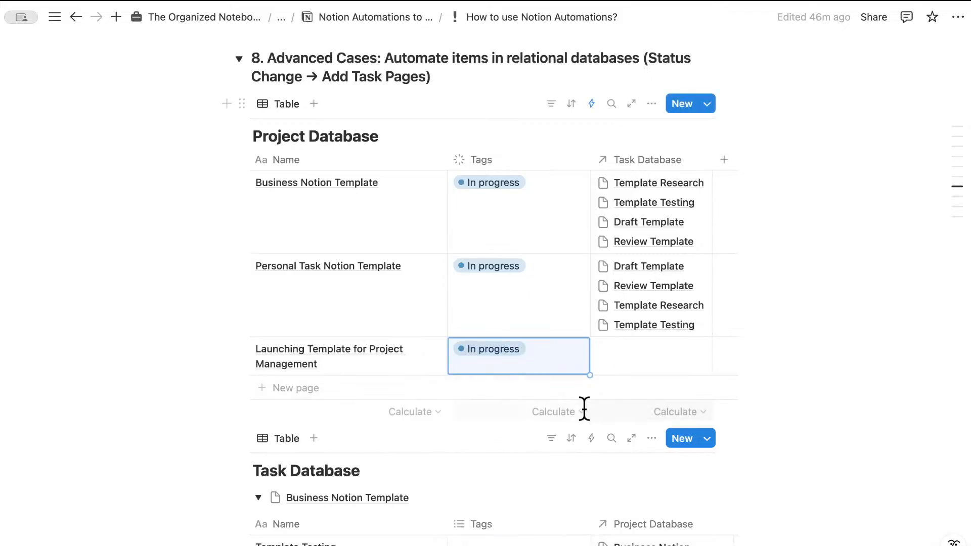
Check the Task Database group for the Launching Template for Project Management project and collapse section 8.
scroll(541, 409, down, 1)
scroll(545, 409, down, 10)
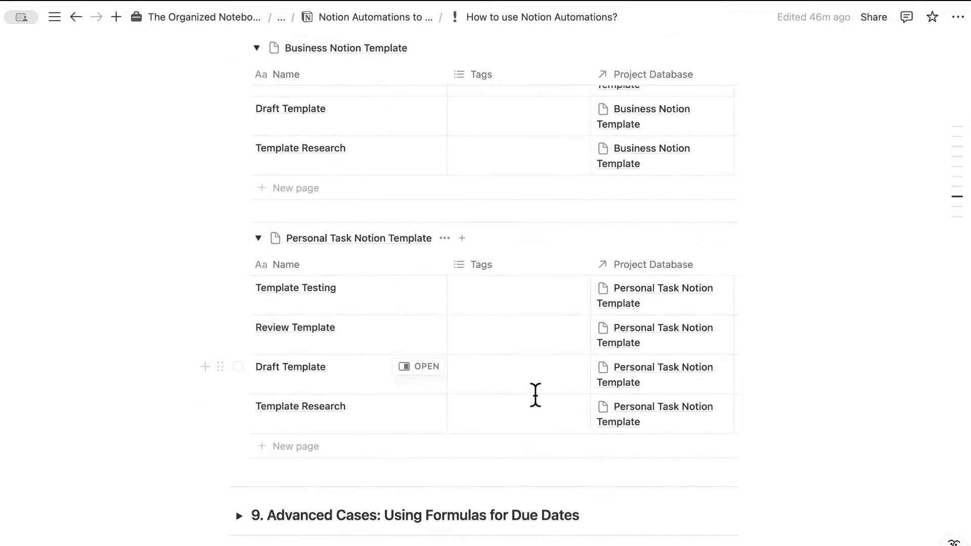
scroll(530, 399, down, 2)
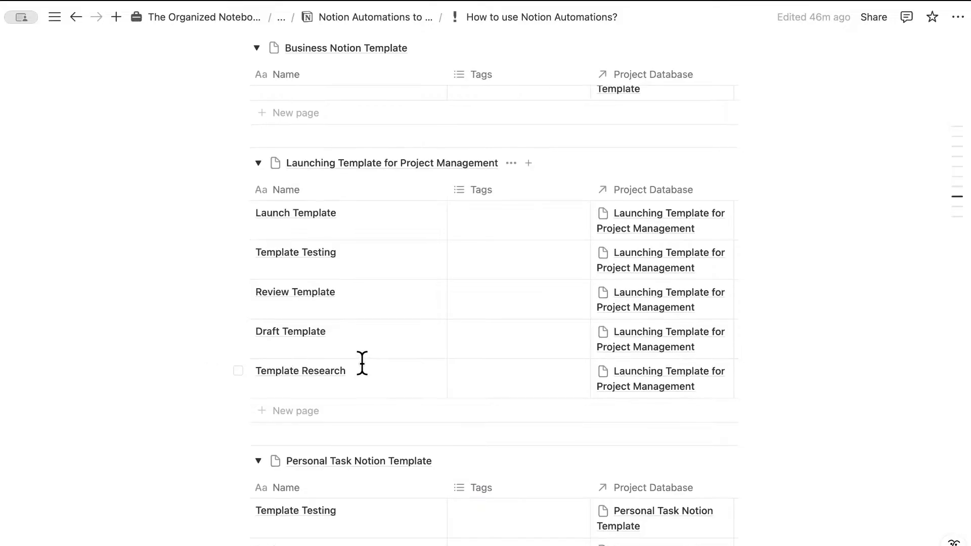
scroll(362, 364, up, 10)
scroll(362, 363, up, 4)
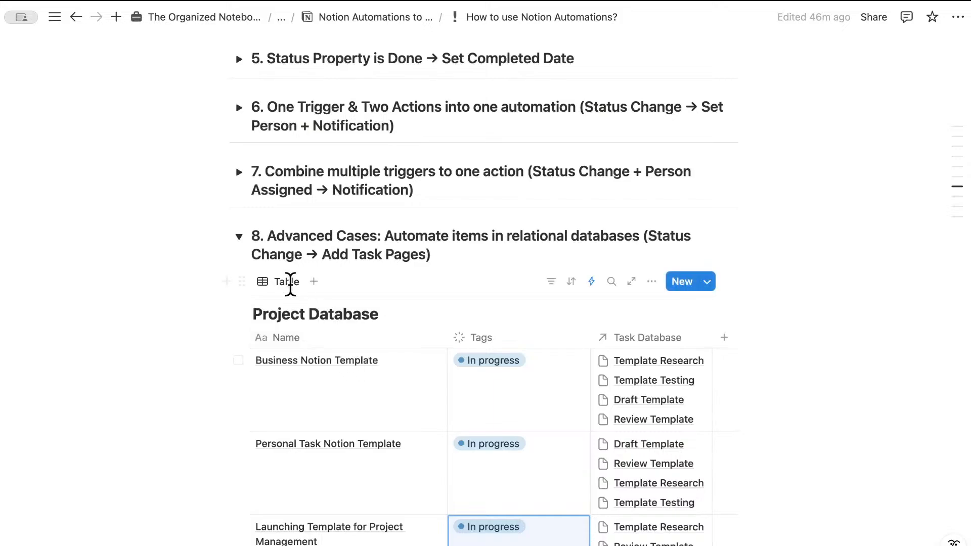
click(239, 236)
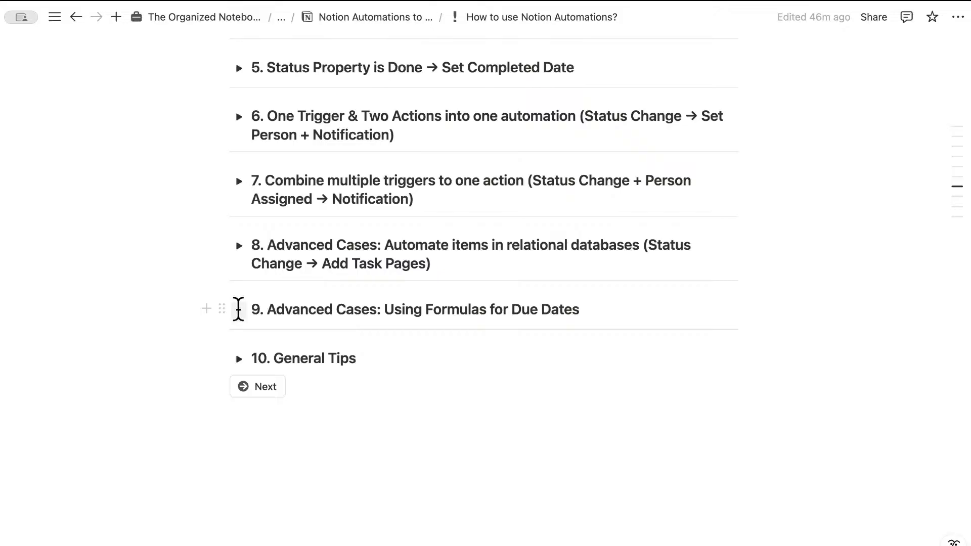
Expand section 9 on formulas for due dates, look over its databases and existing automations, and collapse it again.
click(239, 309)
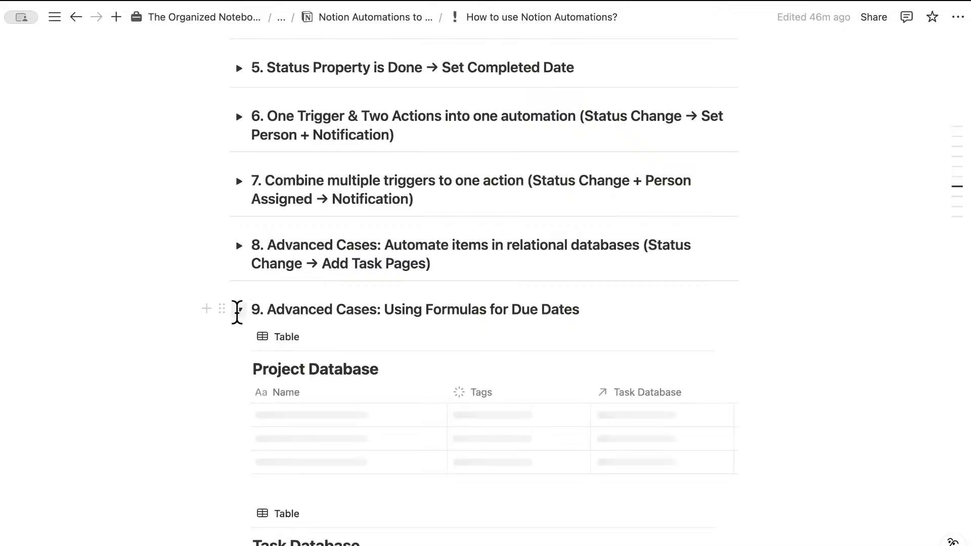
scroll(366, 380, down, 3)
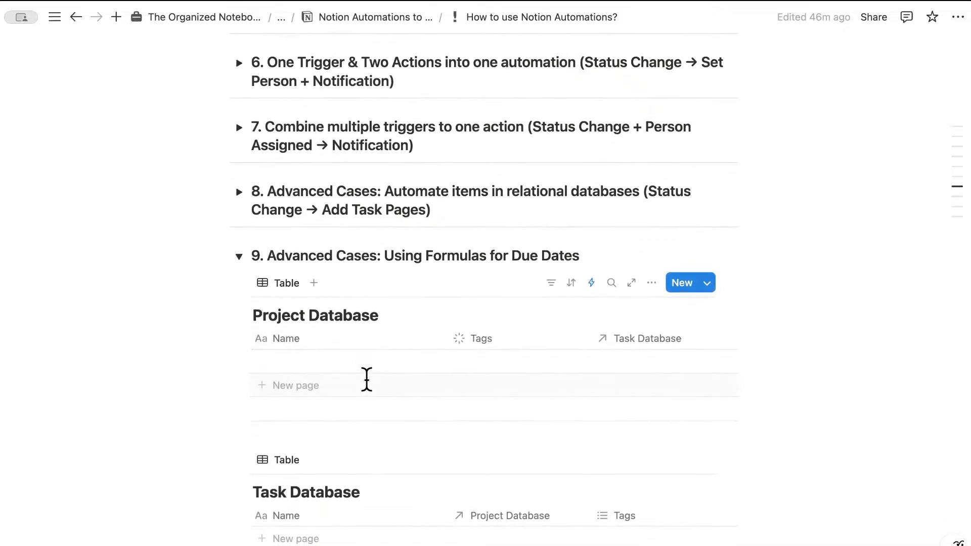
scroll(367, 379, down, 1)
scroll(362, 374, down, 5)
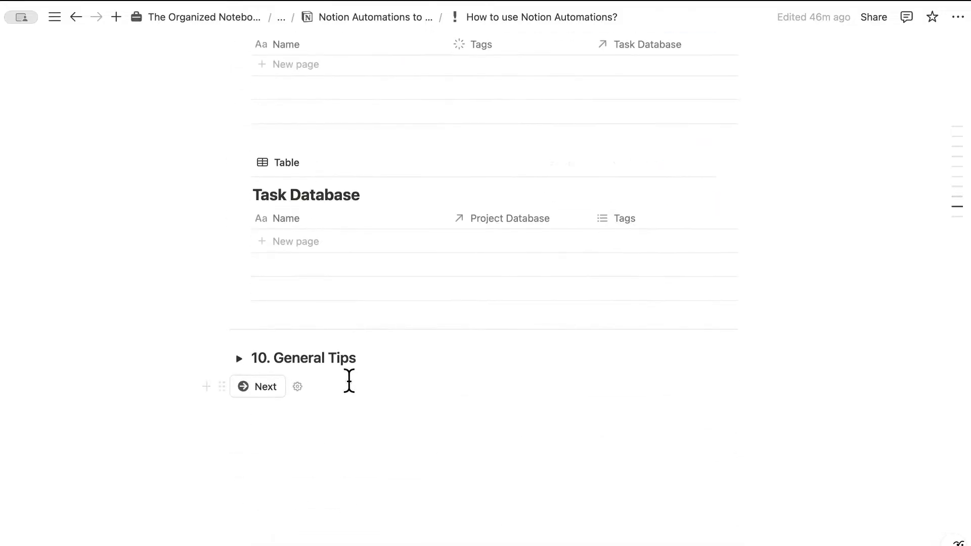
scroll(349, 379, up, 3)
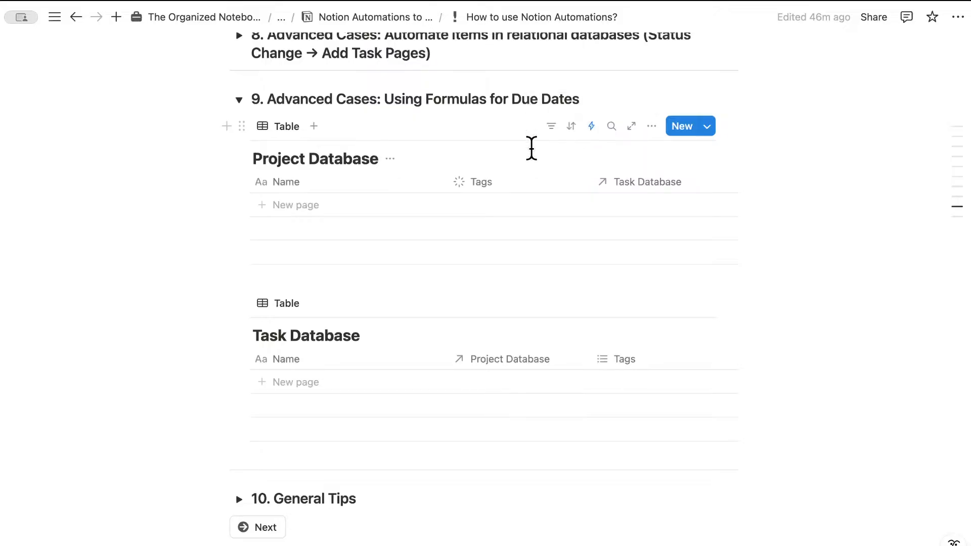
scroll(531, 148, up, 3)
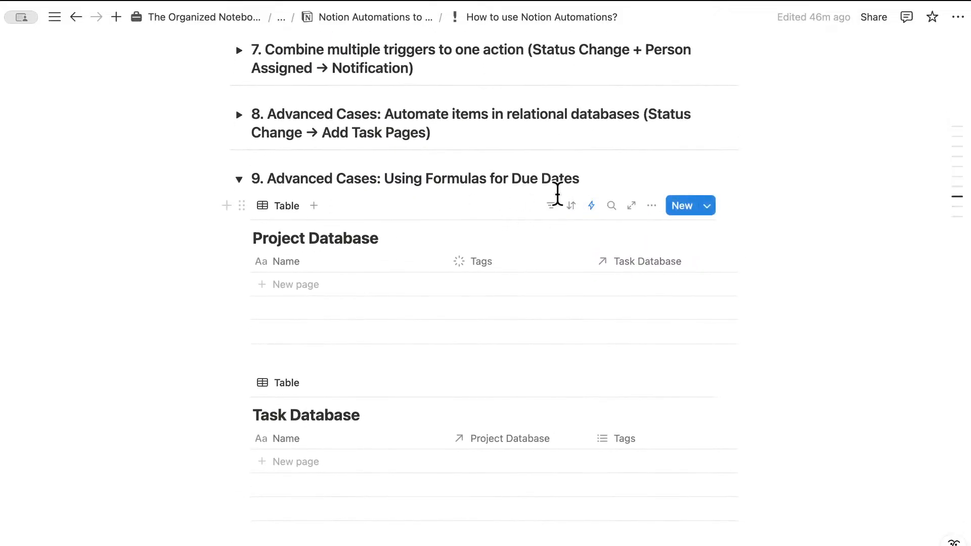
click(590, 203)
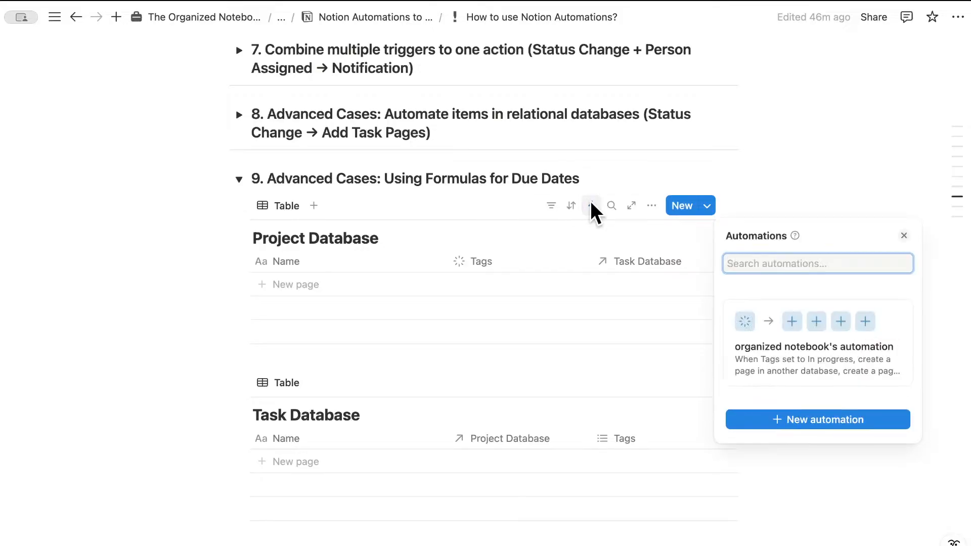
click(540, 226)
click(237, 180)
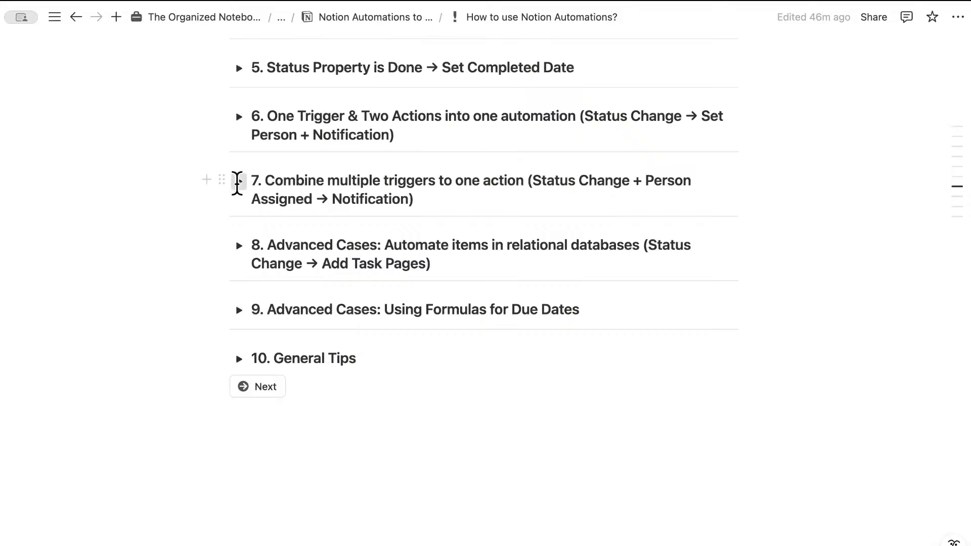
Expand section 7 and section 8 to return to the relational Project and Task databases.
click(239, 182)
scroll(298, 276, down, 3)
scroll(308, 253, down, 3)
scroll(309, 254, up, 4)
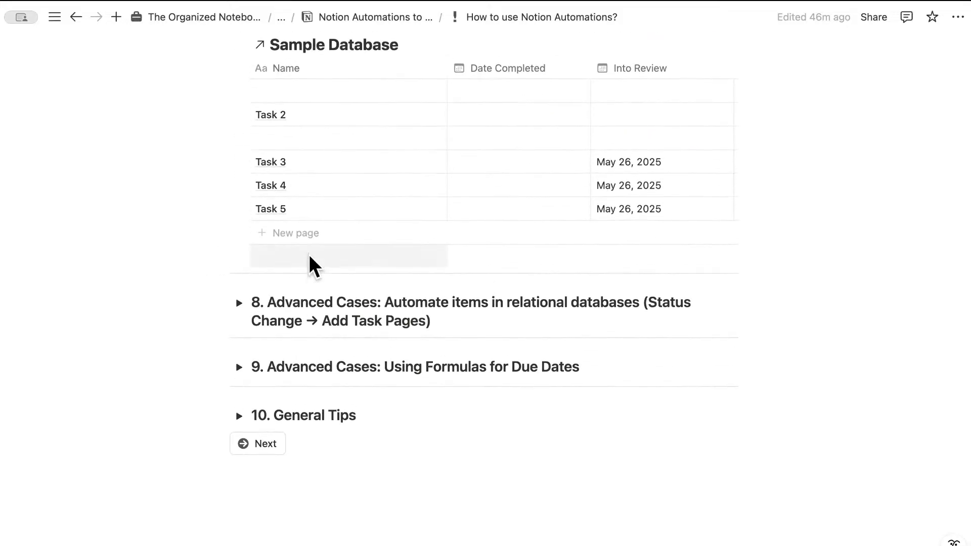
click(240, 419)
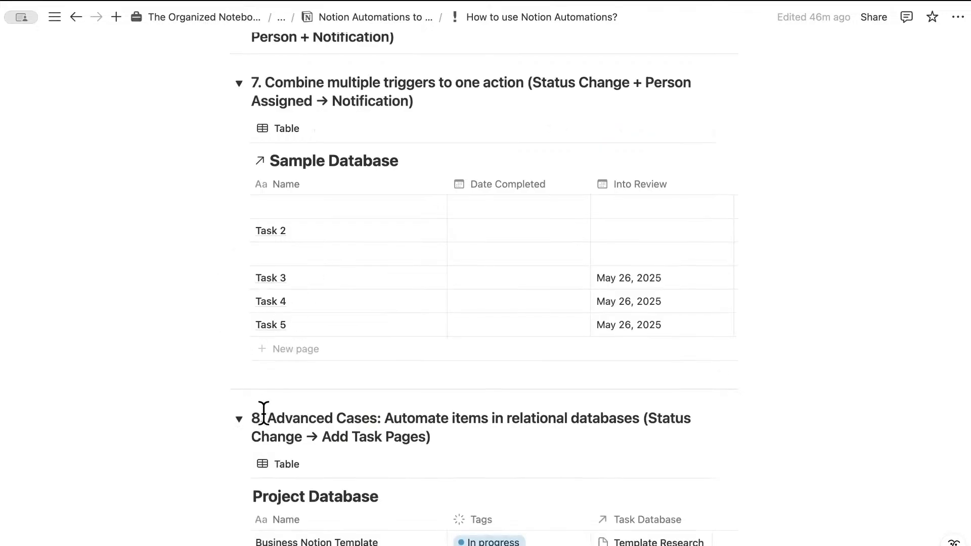
Add a Date property named Due Date to section 8's Task Database.
scroll(260, 388, down, 8)
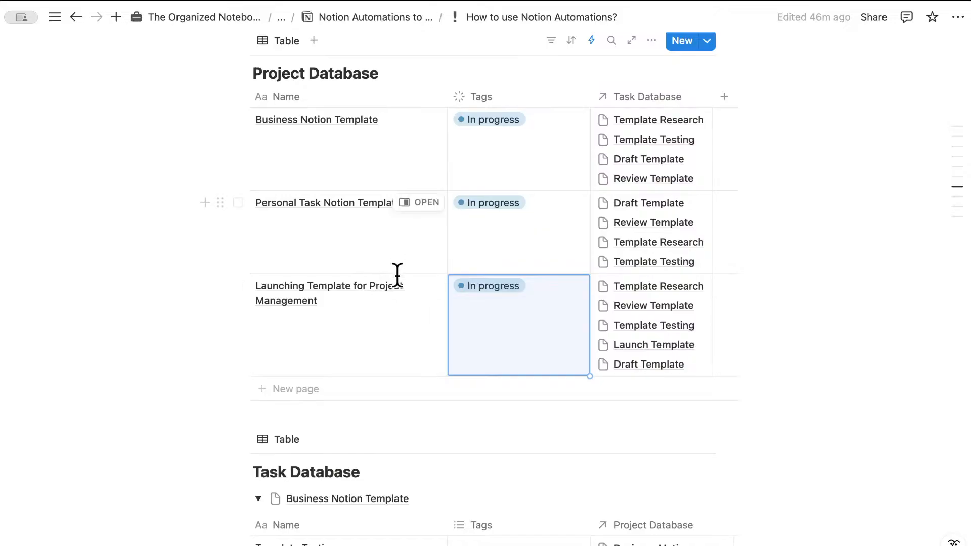
scroll(397, 273, down, 1)
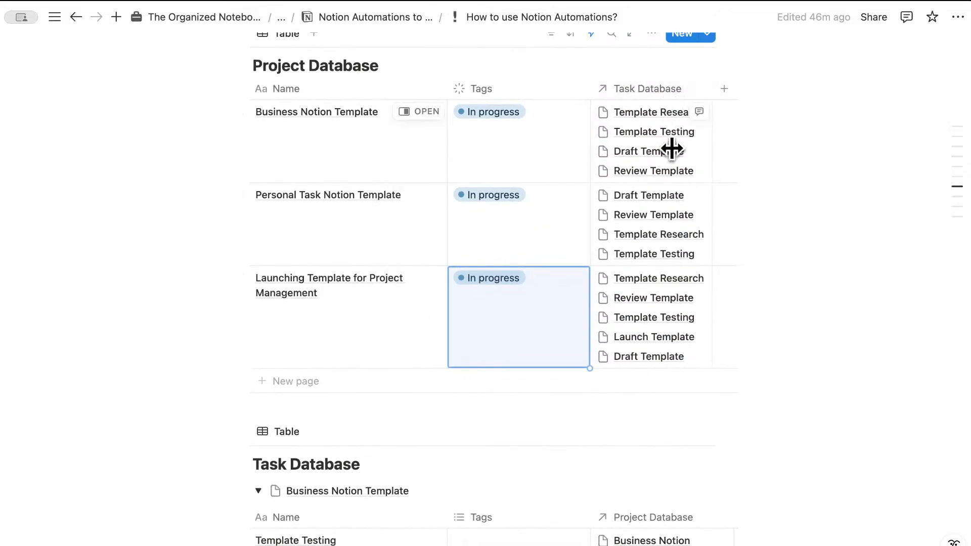
scroll(647, 253, down, 5)
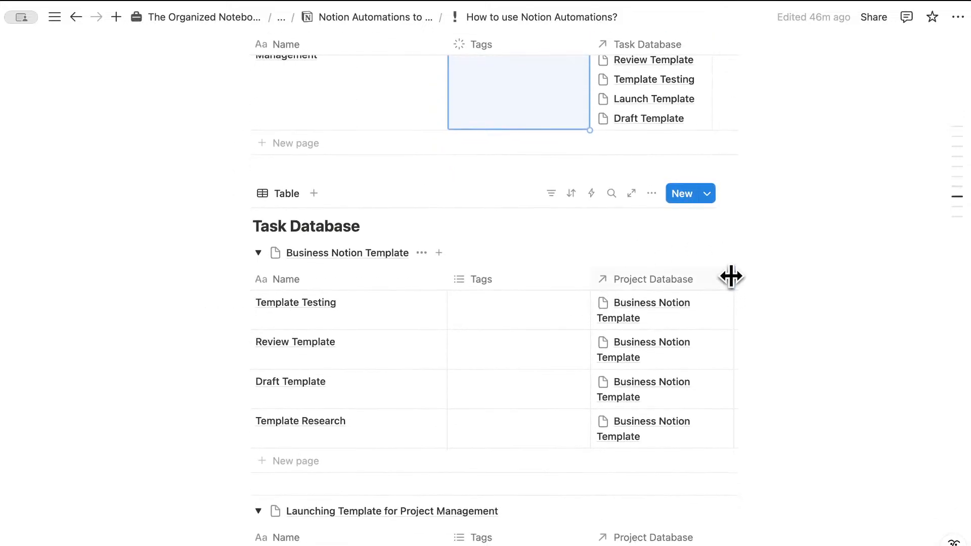
scroll(730, 277, right, 2)
click(705, 279)
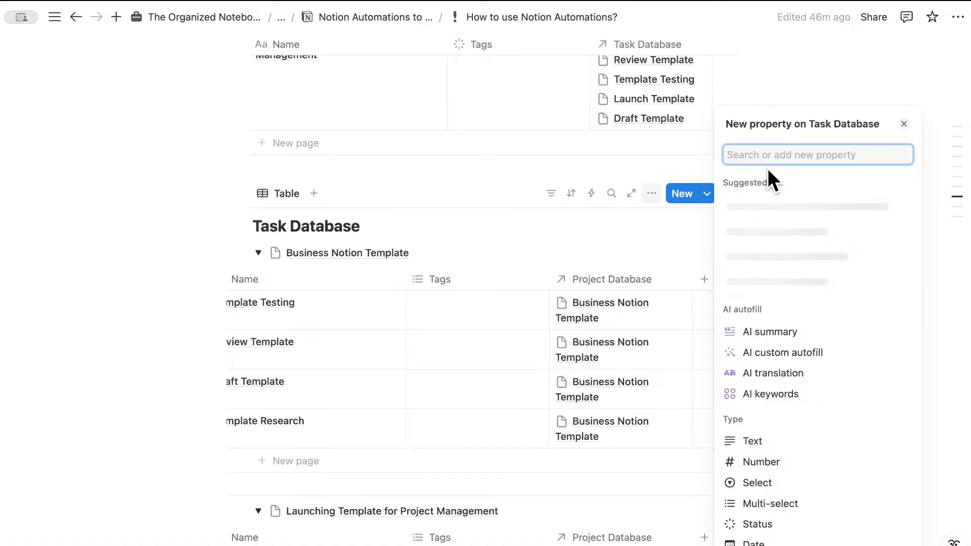
text(date)
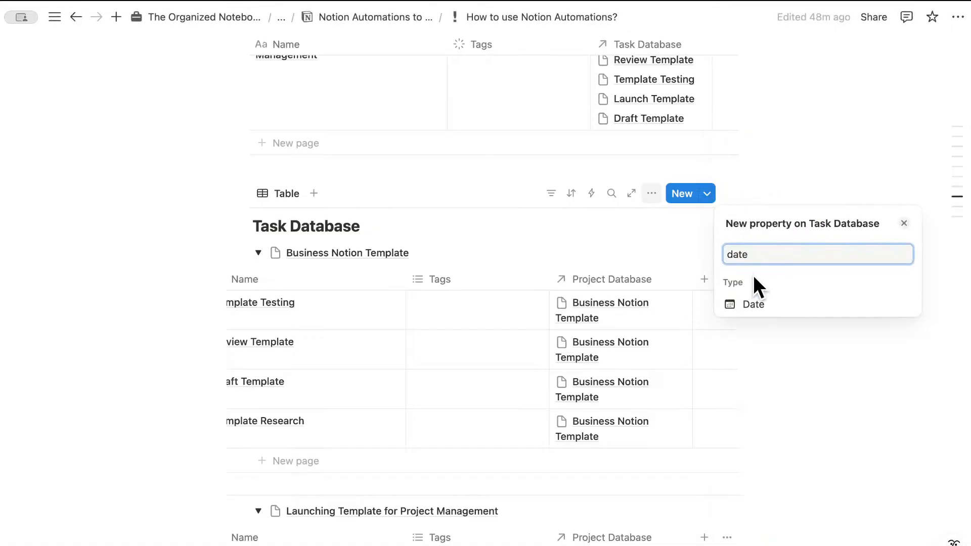
click(759, 301)
double_click(765, 254)
text(Due Date)
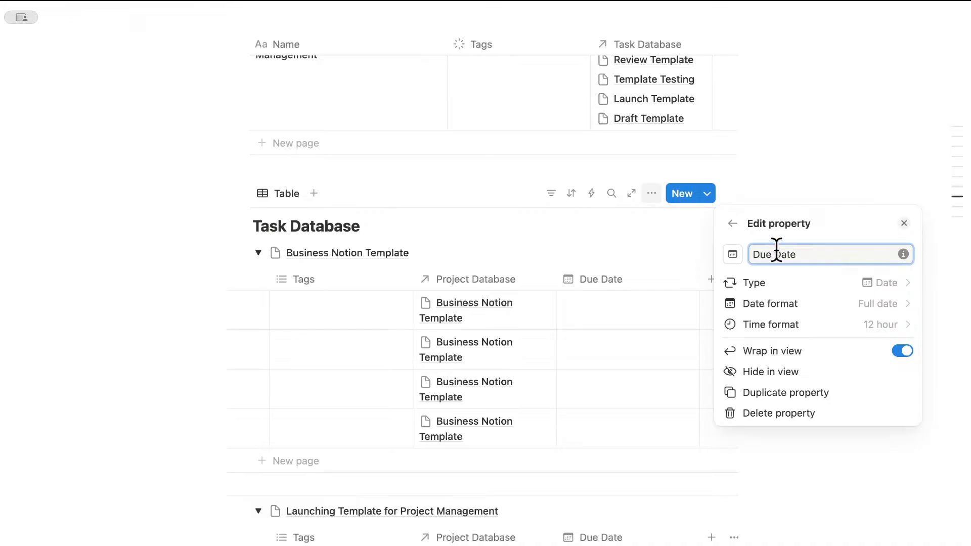
click(639, 243)
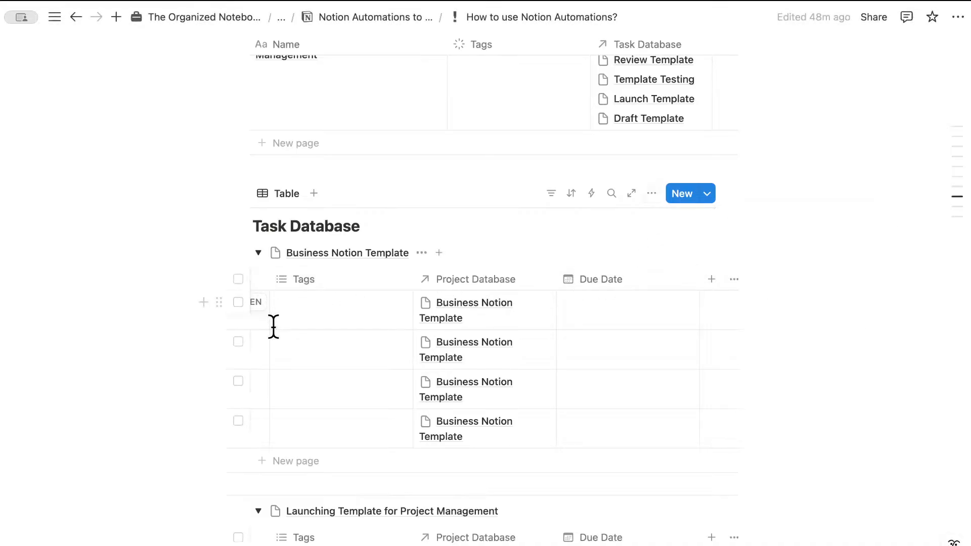
Delete all tasks in the Task Database's three groups: Business Notion Template, Launching Template for Project Management and Personal Task Notion Template.
scroll(305, 369, left, 5)
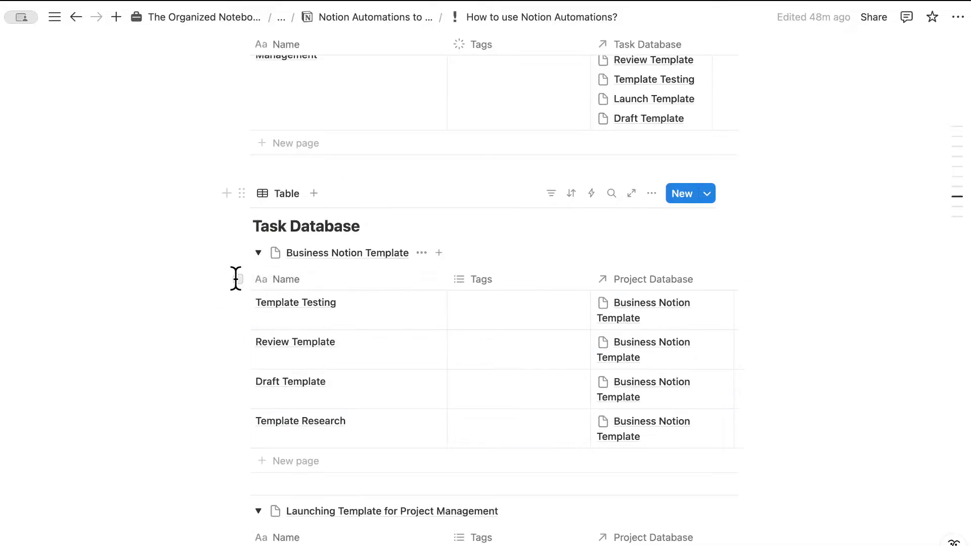
click(237, 278)
key(Delete)
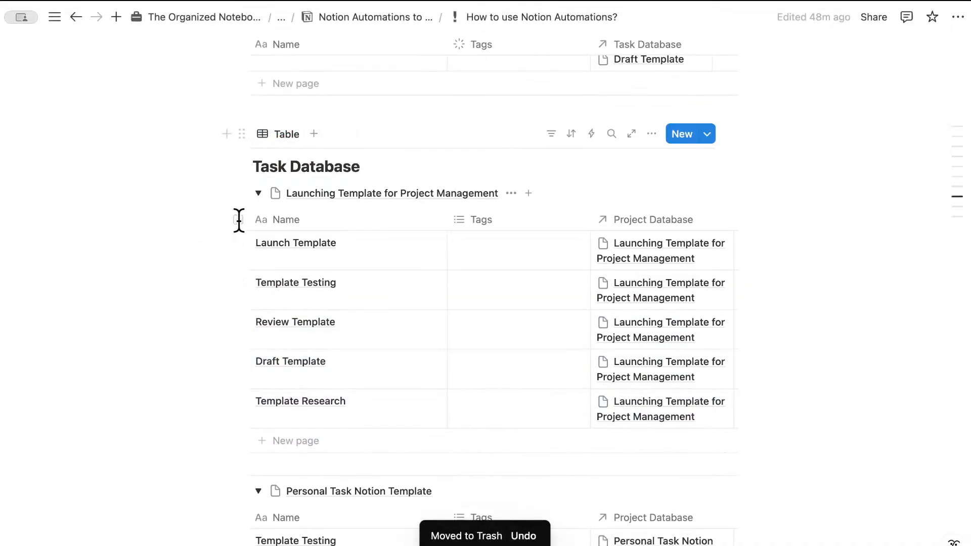
click(238, 220)
key(Delete)
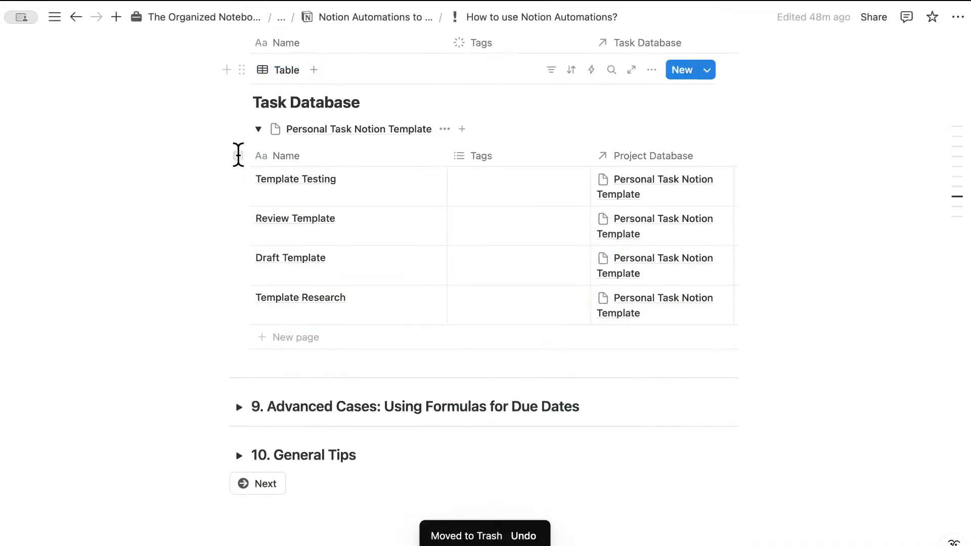
click(239, 154)
key(Delete)
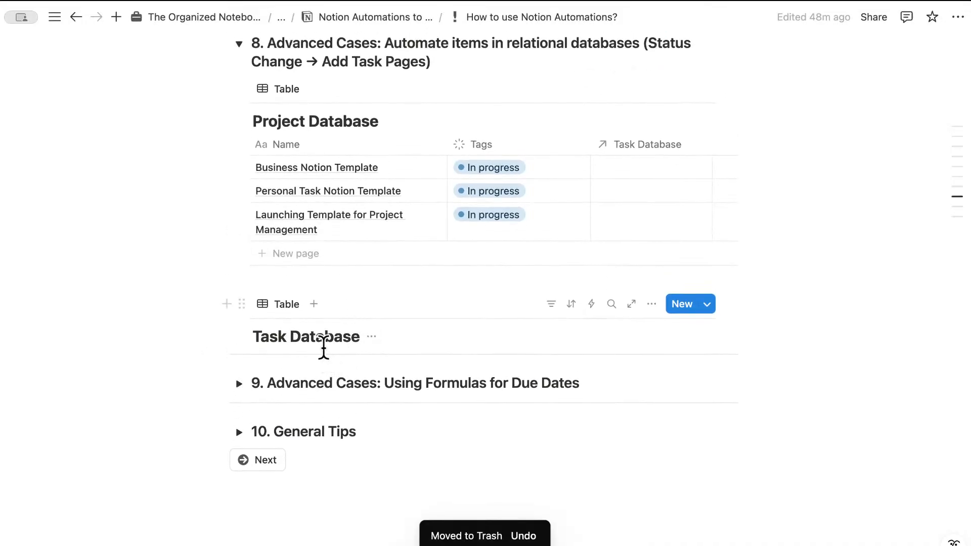
Remove the Project Database grouping from the Task Database's table view.
click(650, 304)
click(806, 380)
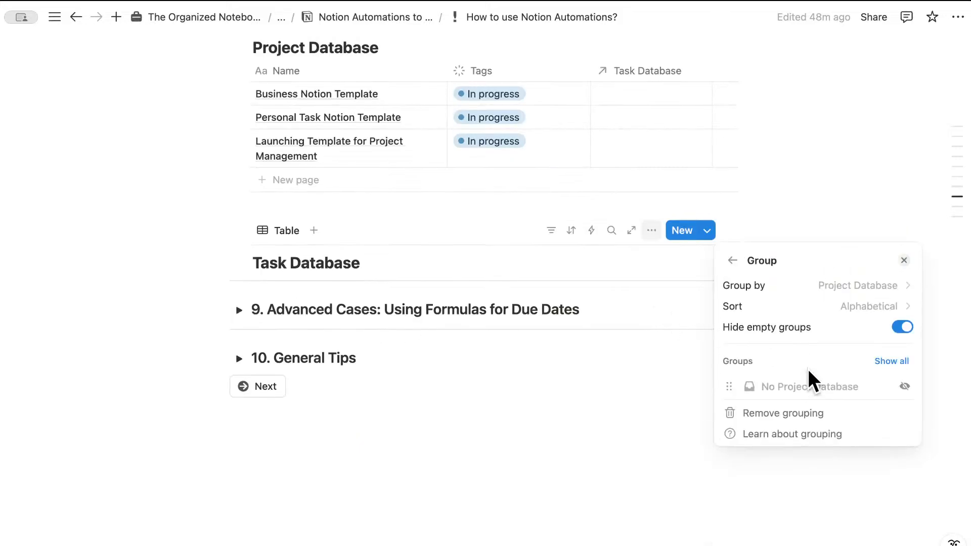
click(852, 286)
click(808, 319)
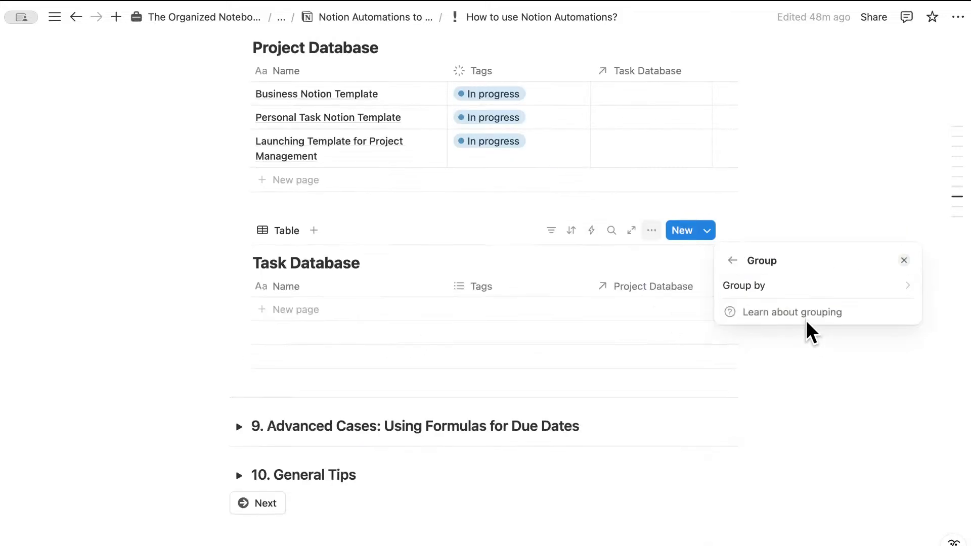
click(904, 260)
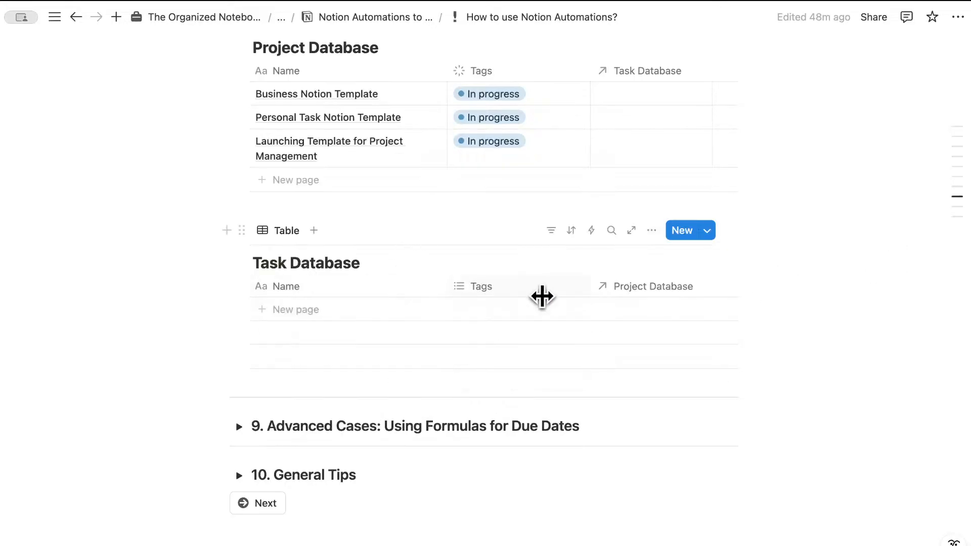
scroll(574, 302, right, 5)
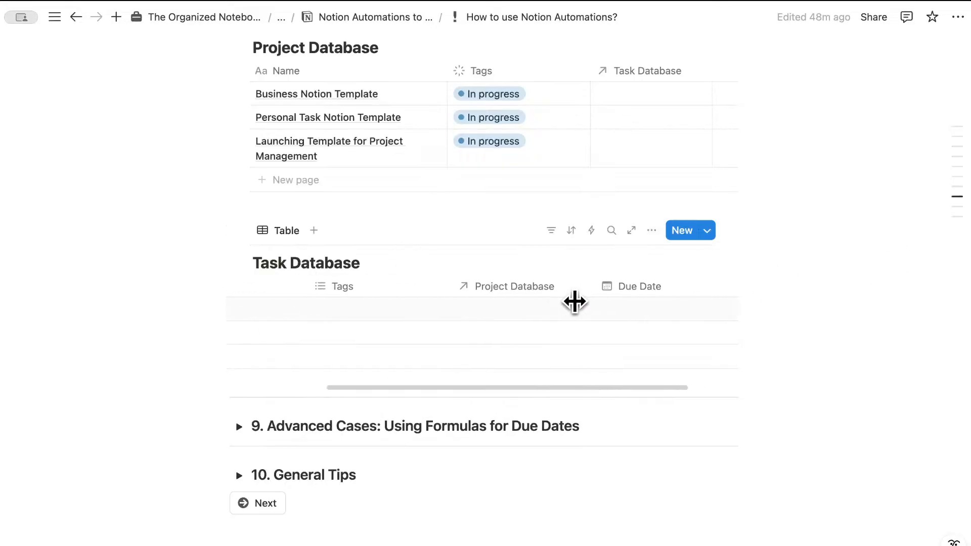
scroll(575, 301, right, 2)
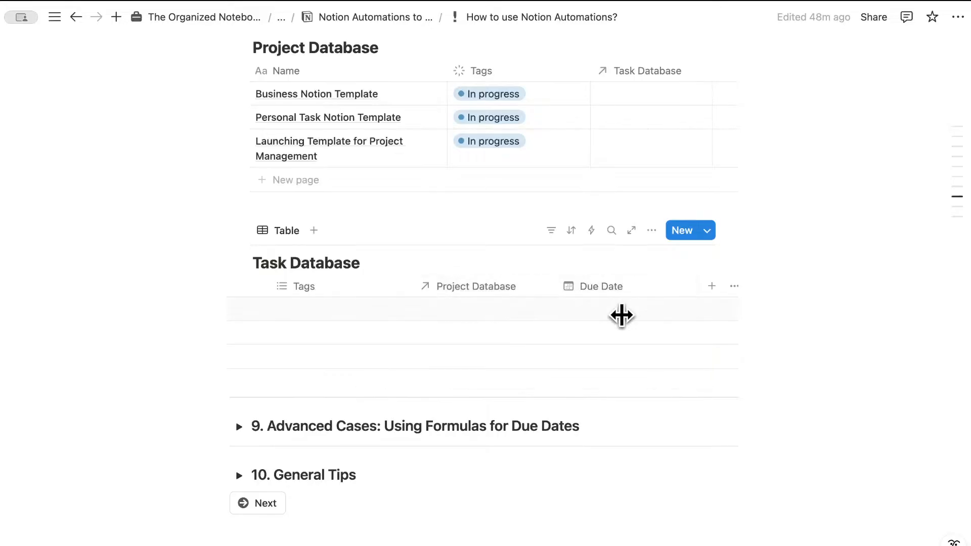
Add a Date property named Launch Date to the Project Database.
scroll(621, 315, up, 3)
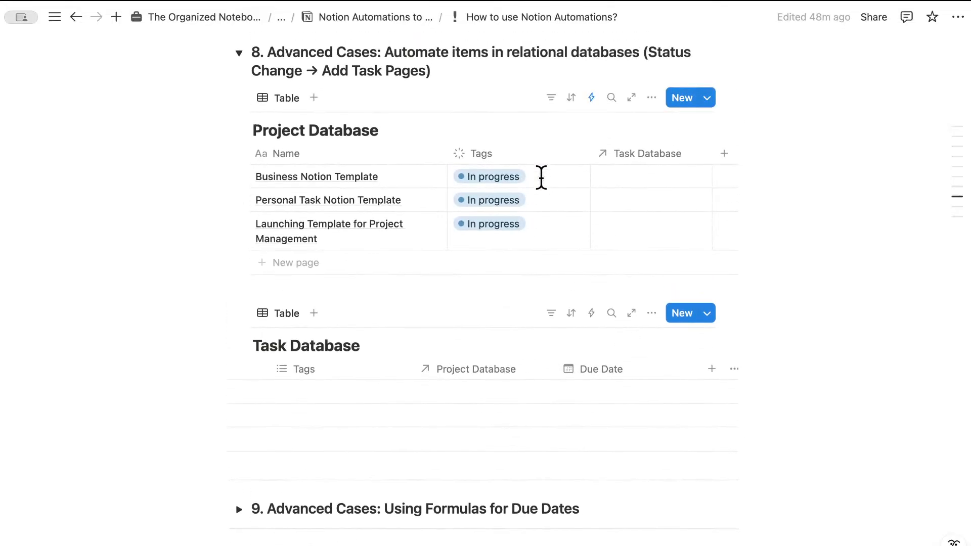
scroll(499, 189, down, 1)
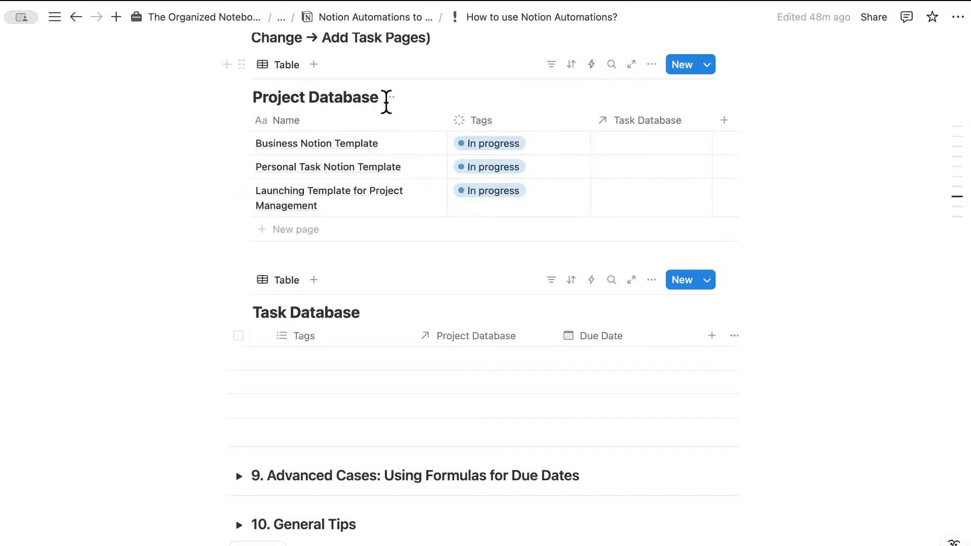
click(724, 120)
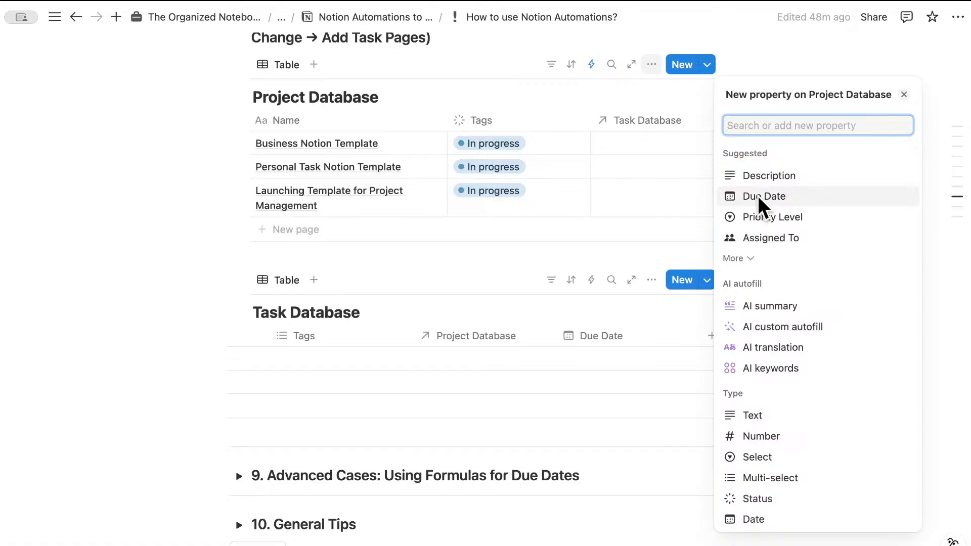
scroll(758, 196, down, 9)
scroll(753, 405, up, 5)
scroll(754, 409, up, 4)
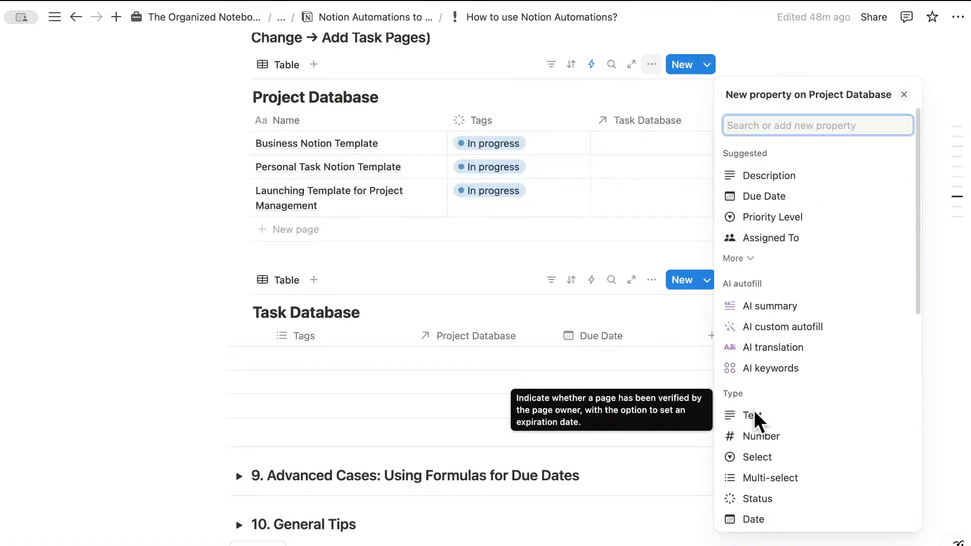
text(date)
click(753, 243)
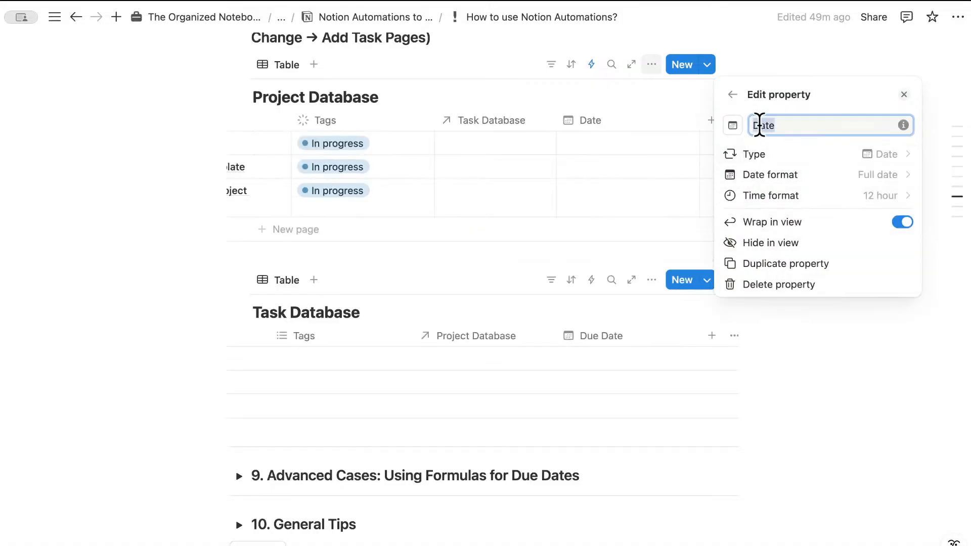
text(Launch Date)
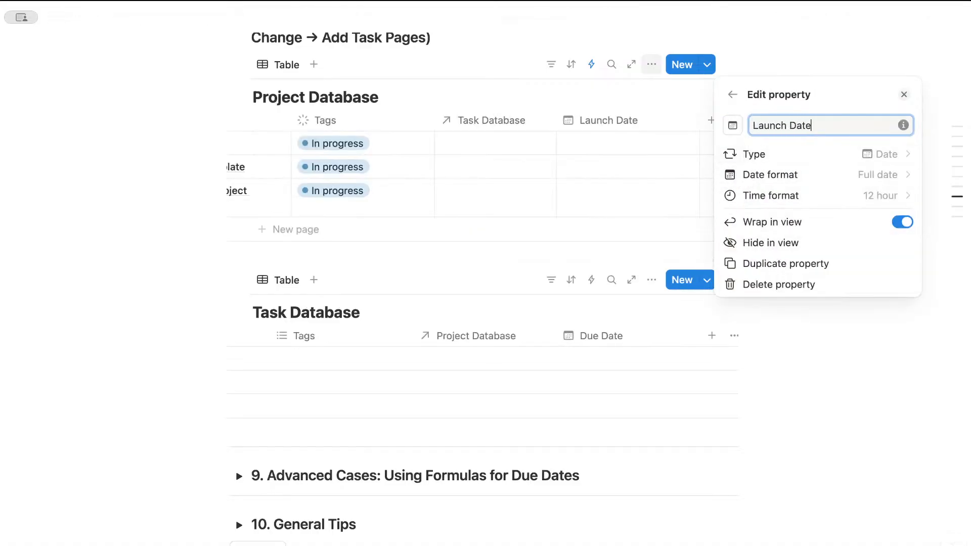
click(658, 95)
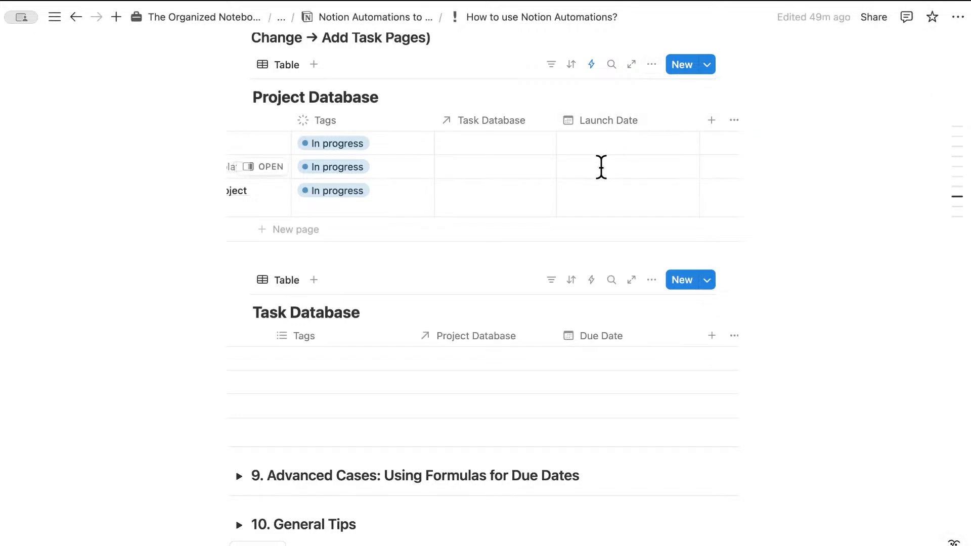
Set the Tags status of all three projects in the Project Database to Not started.
scroll(598, 164, left, 5)
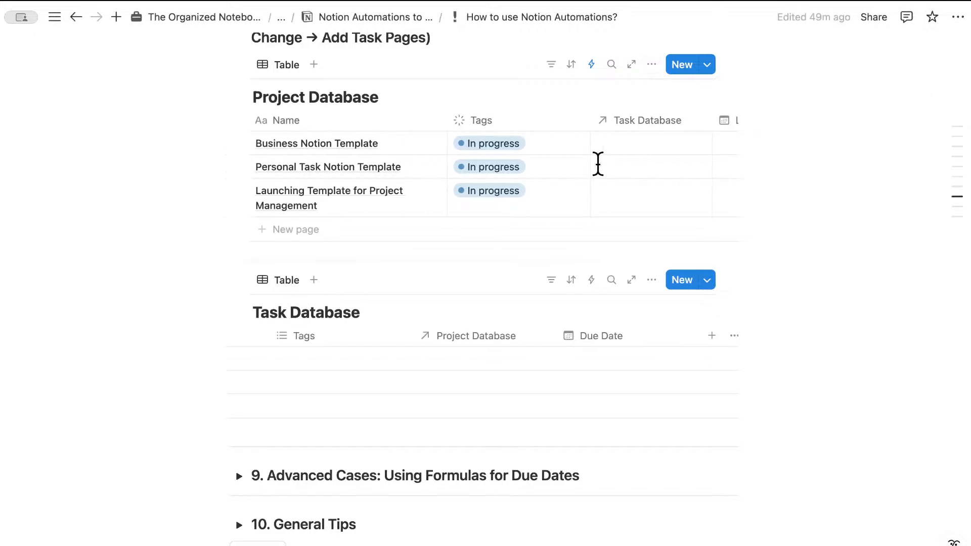
scroll(597, 164, right, 5)
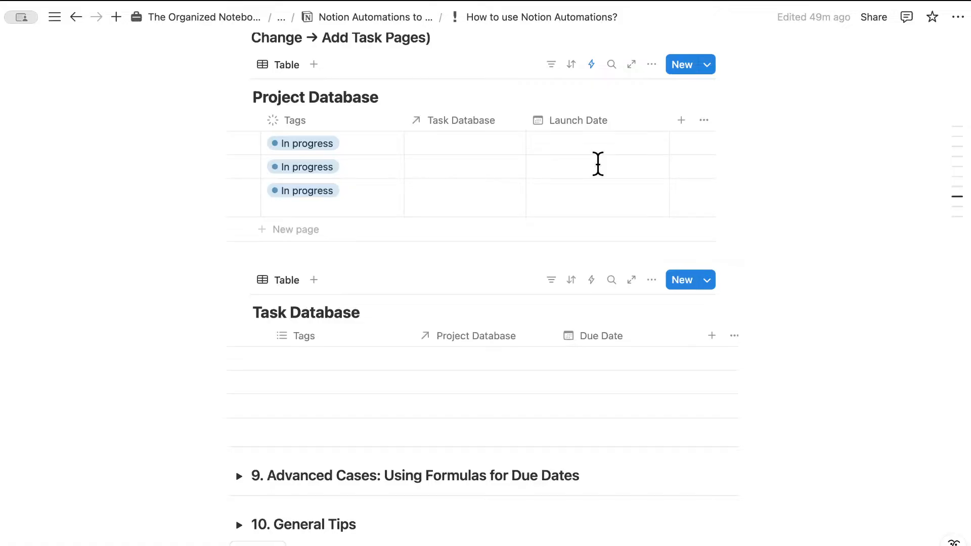
scroll(598, 164, left, 5)
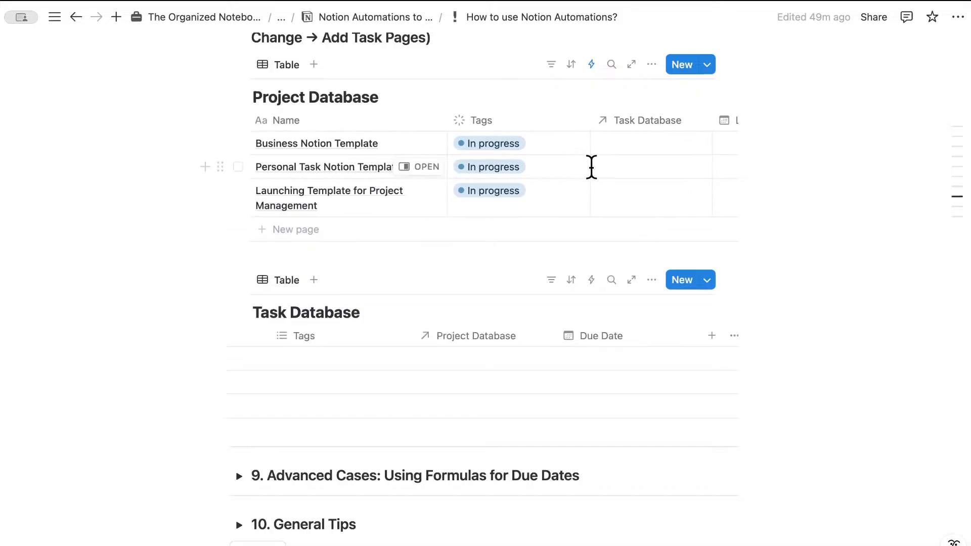
click(498, 144)
click(495, 190)
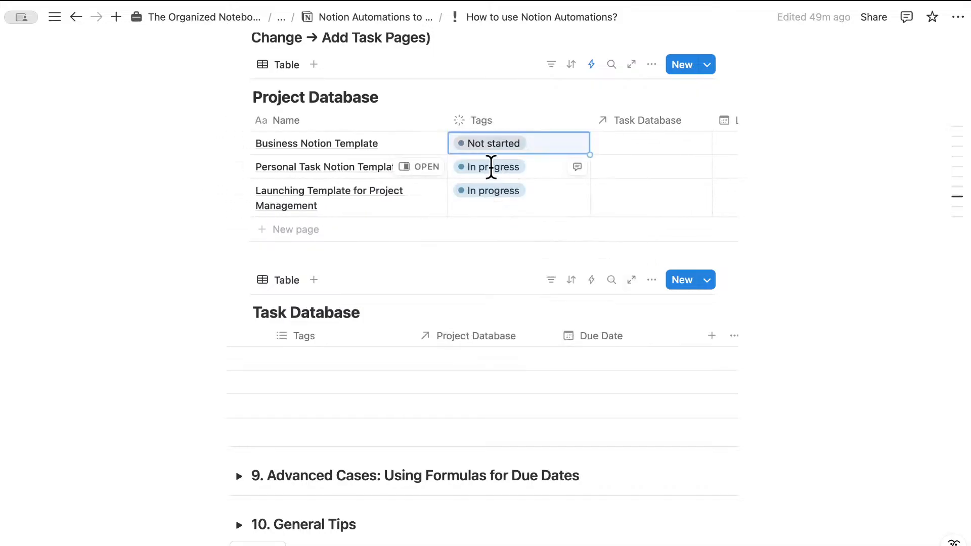
click(489, 166)
click(506, 211)
click(496, 192)
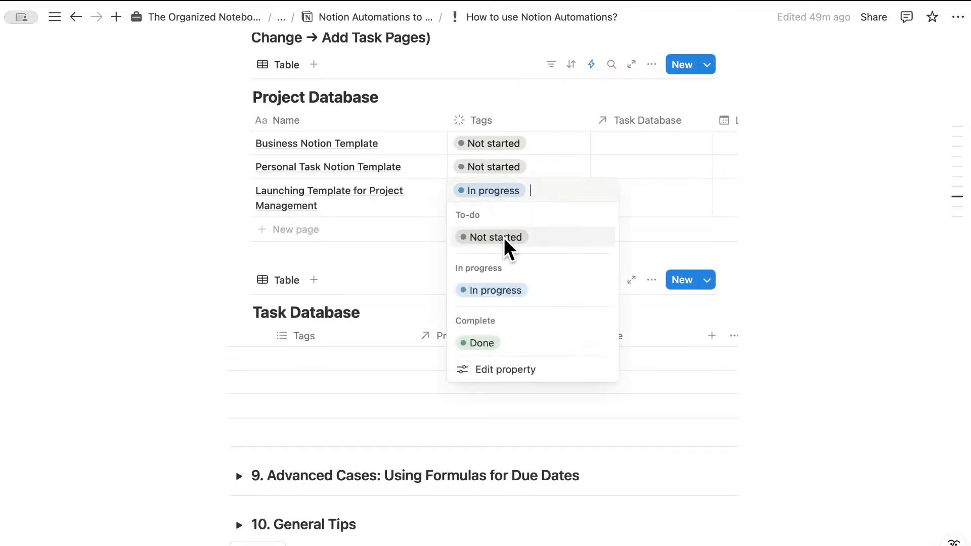
click(504, 238)
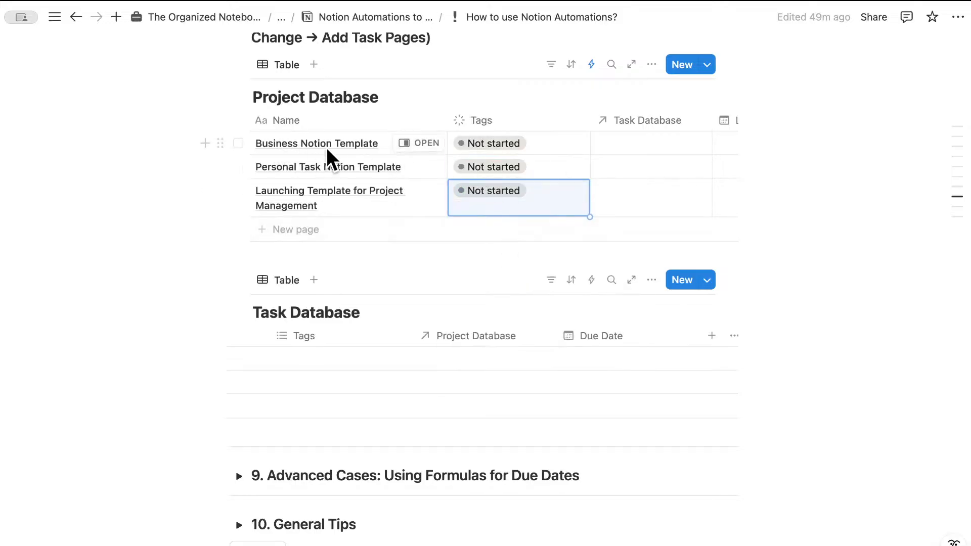
Set the Launch Date of the Business Notion Template project to June 24, 2025.
scroll(399, 151, right, 4)
click(592, 143)
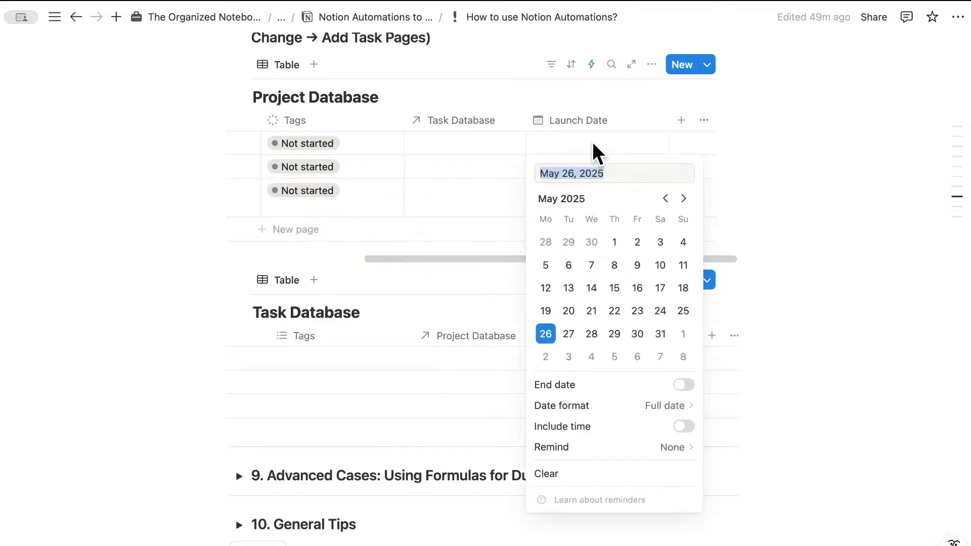
click(684, 198)
click(567, 335)
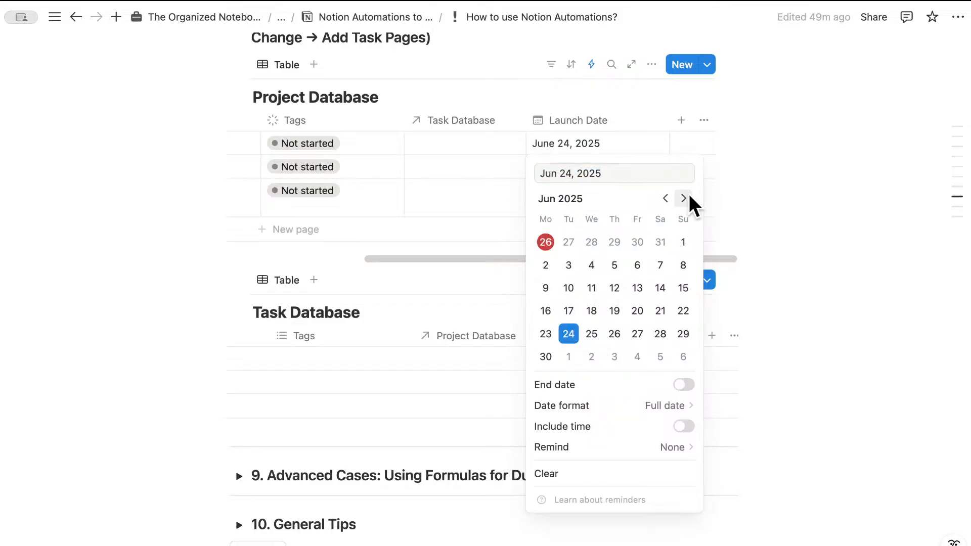
click(672, 147)
scroll(579, 143, left, 4)
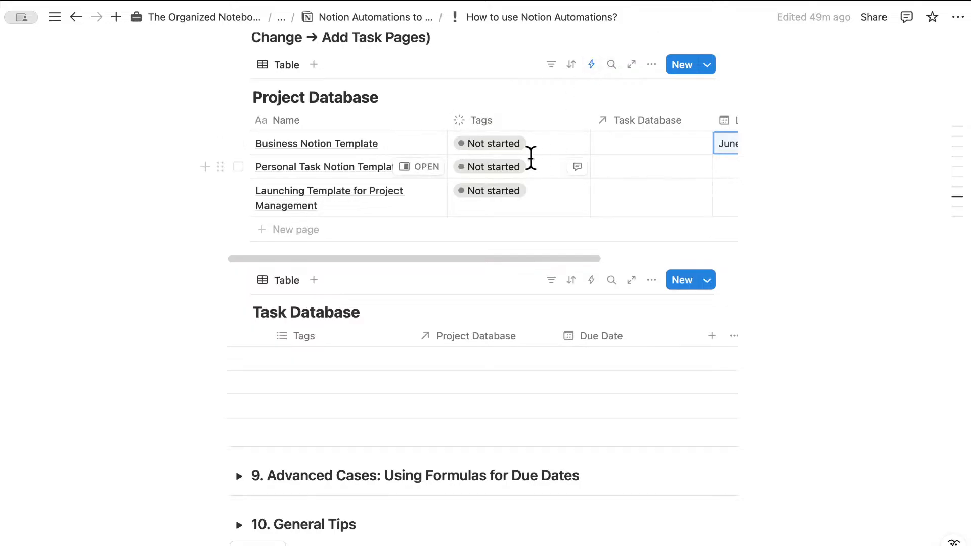
Open the Project Database's existing automation for editing.
scroll(485, 336, left, 5)
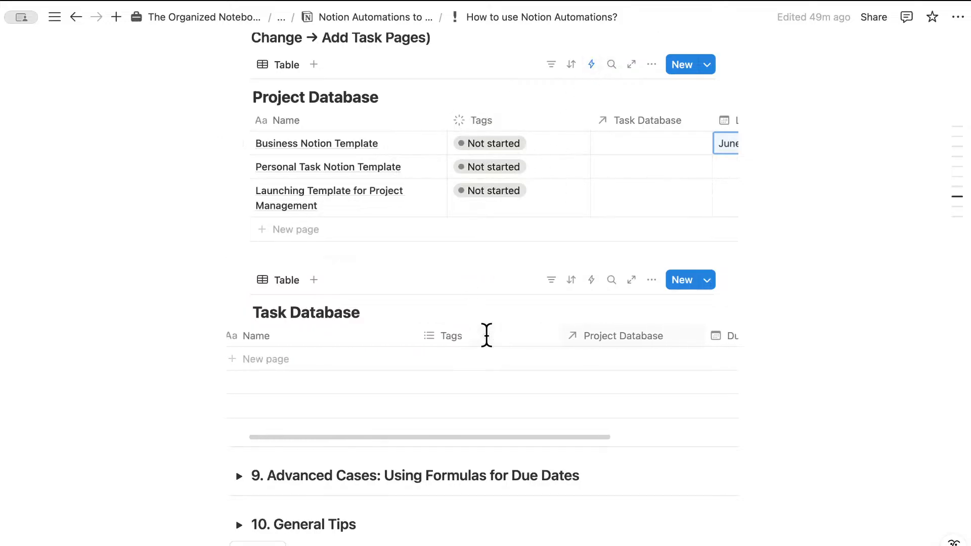
scroll(556, 349, right, 5)
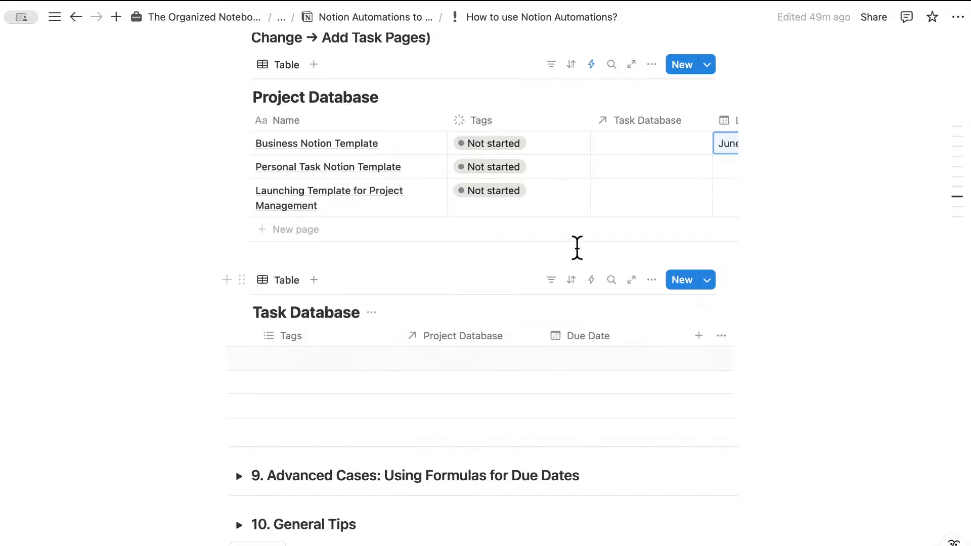
scroll(578, 136, right, 4)
scroll(587, 142, right, 2)
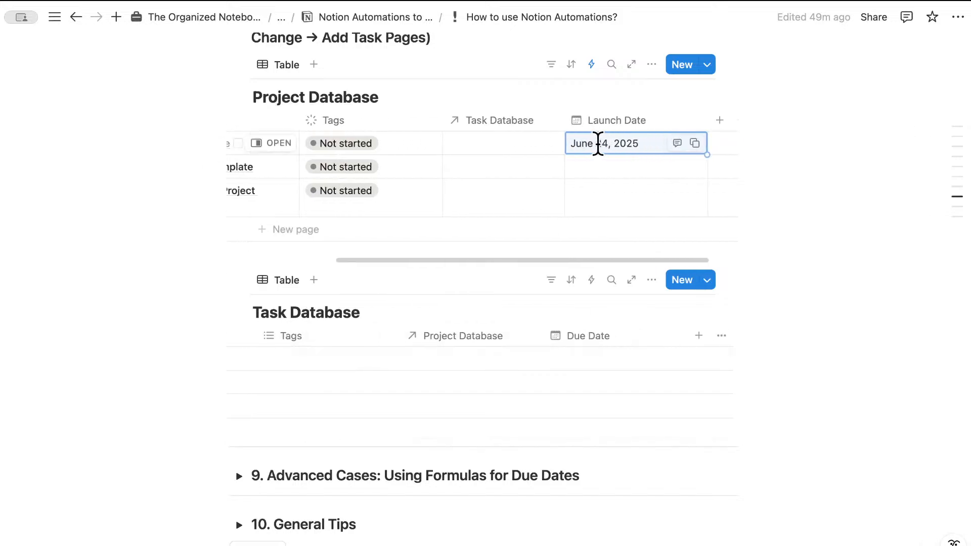
click(592, 64)
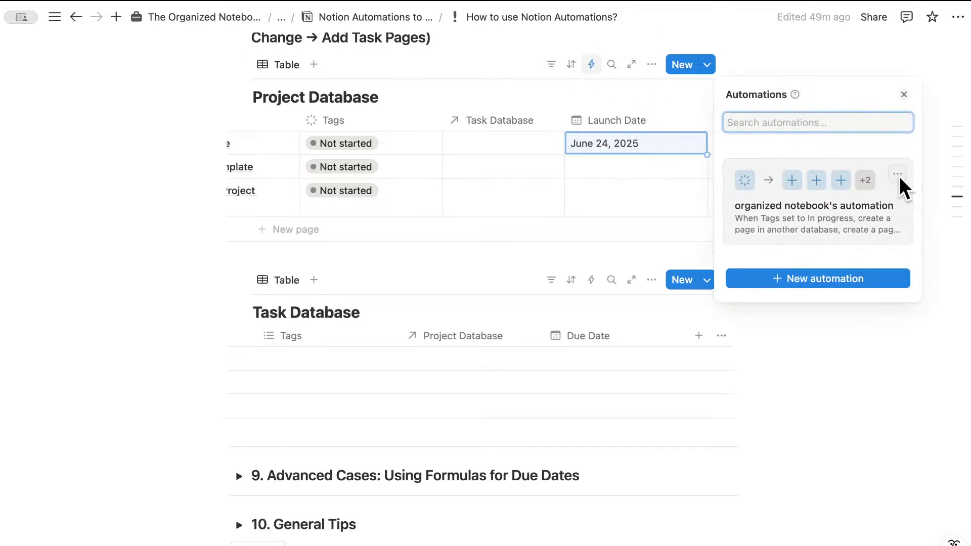
click(898, 175)
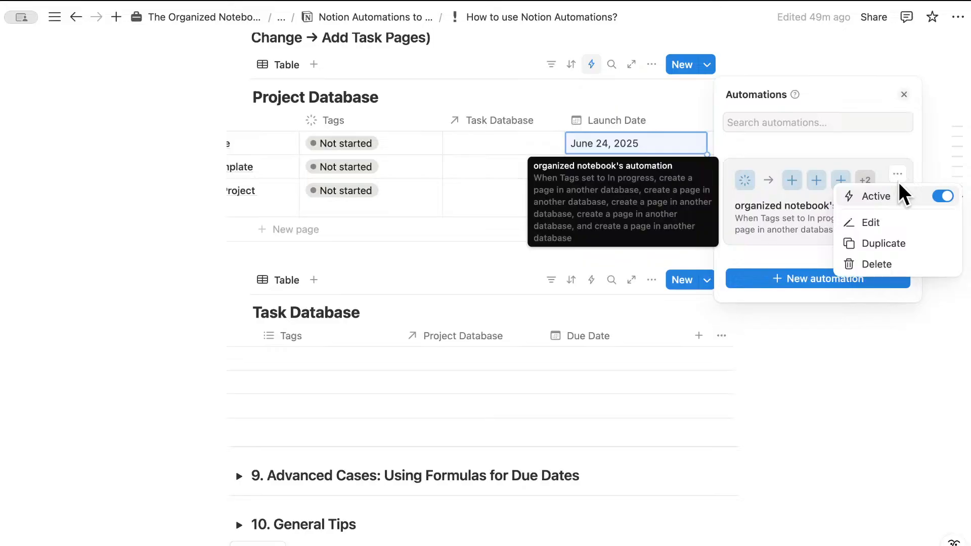
click(880, 224)
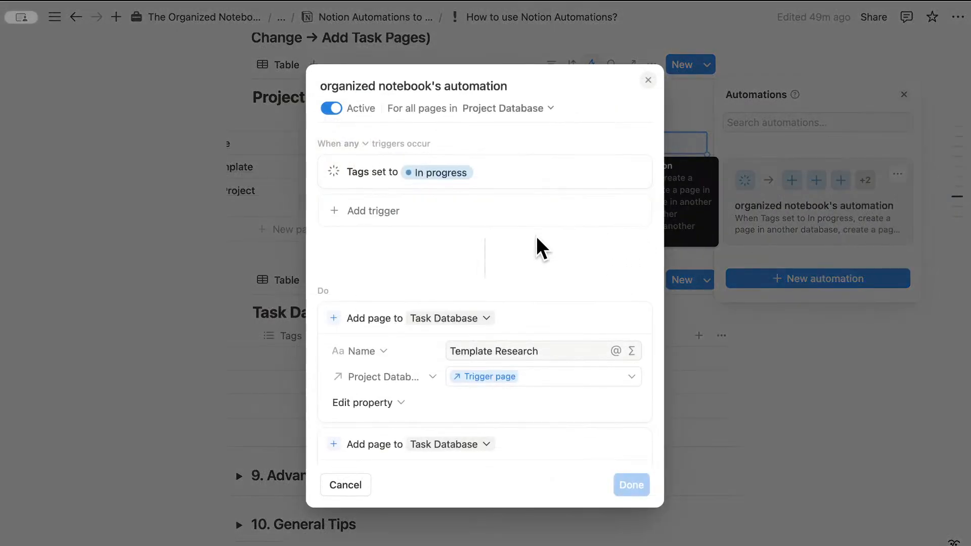
Add the Due Date property to the automation action that creates the Template Research page in the Task Database.
scroll(536, 236, down, 5)
scroll(534, 230, up, 3)
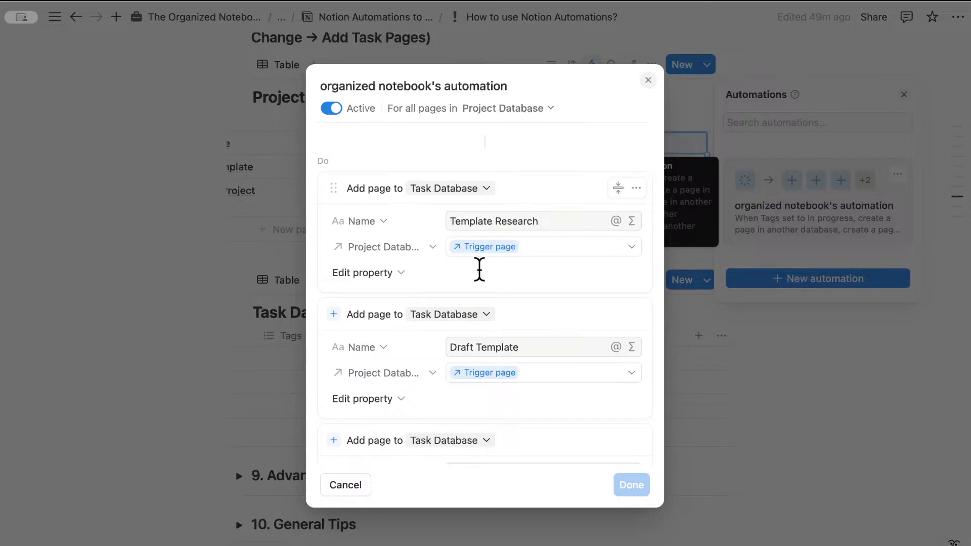
click(398, 273)
click(374, 353)
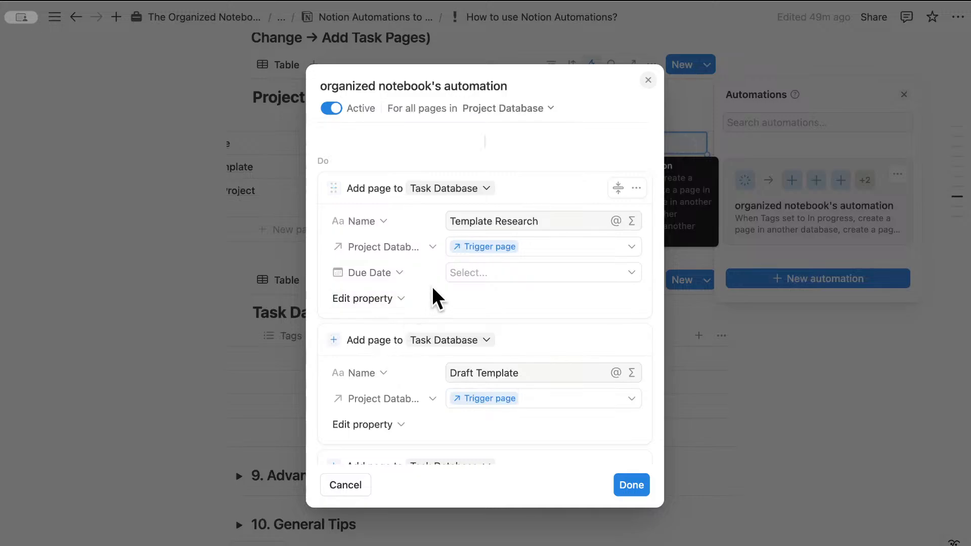
Start a custom formula for Template Research's Due Date that references the trigger page's Launch Date.
click(487, 273)
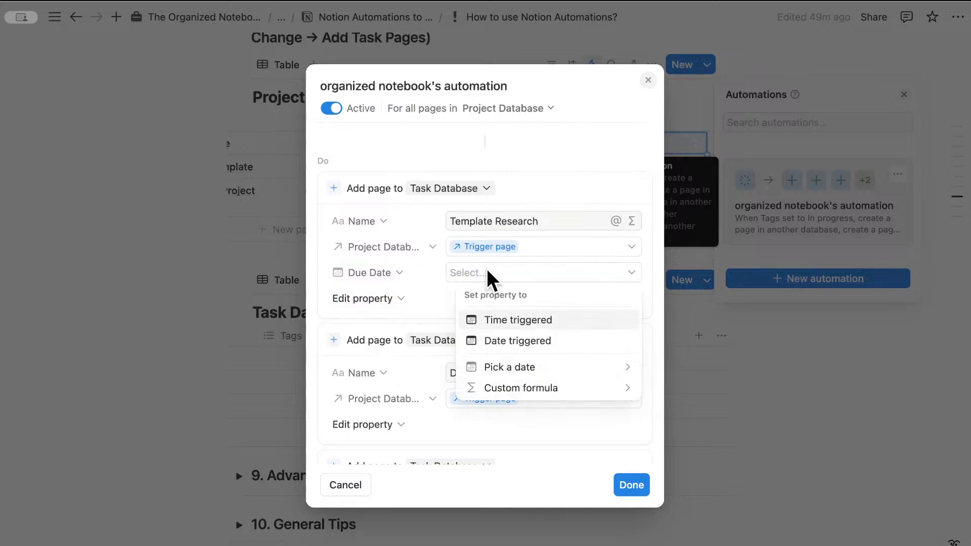
click(527, 388)
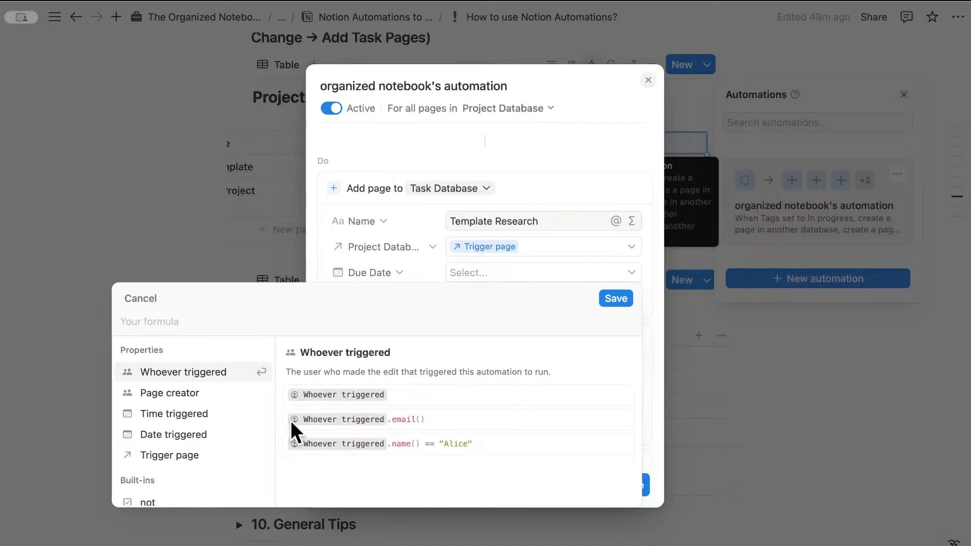
click(187, 457)
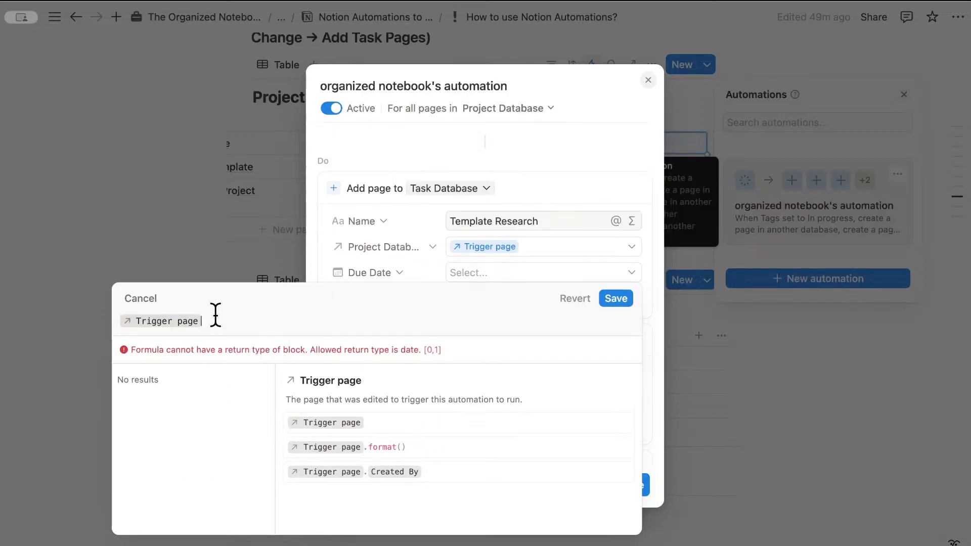
text(.)
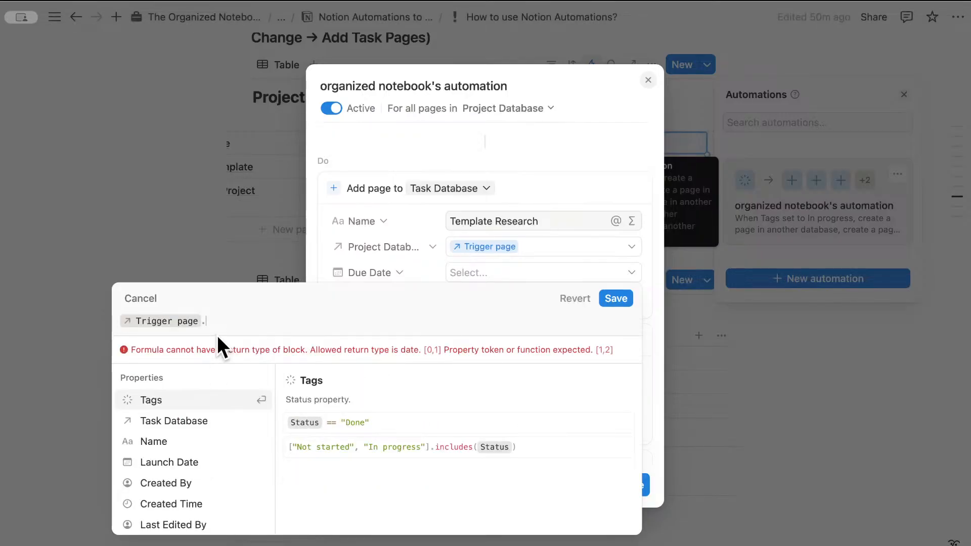
click(181, 461)
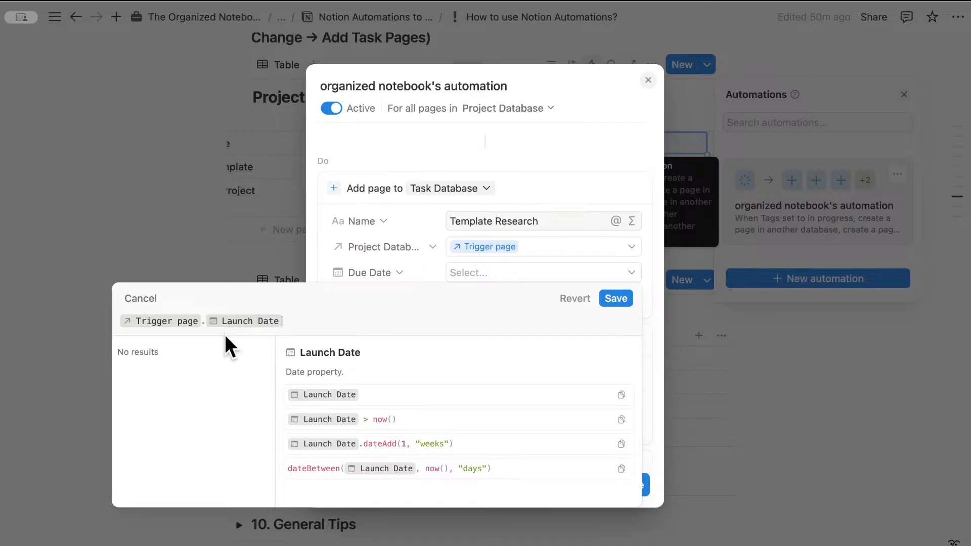
Complete Template Research's Due Date formula so it subtracts 2 weeks from the trigger page's Launch Date with dateSubtract, and save it.
click(120, 319)
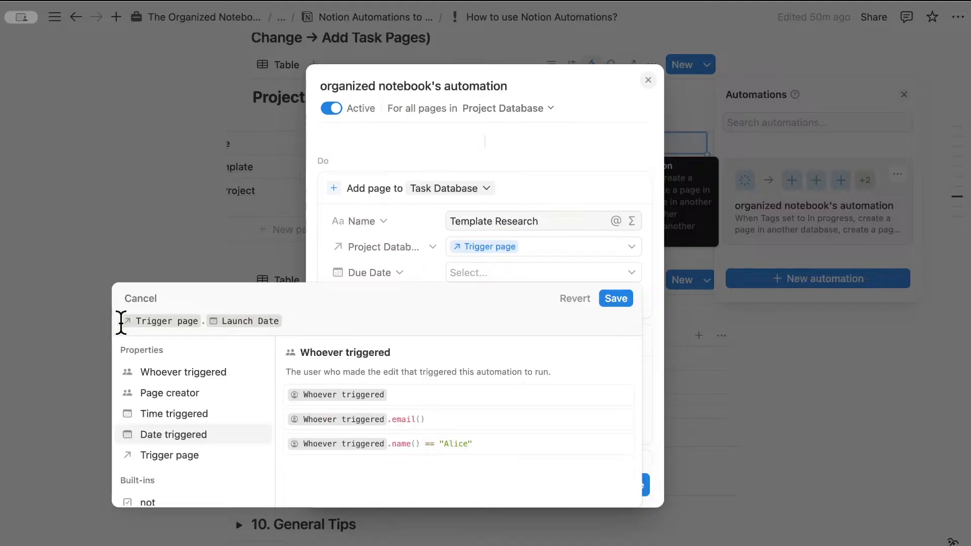
text(dates)
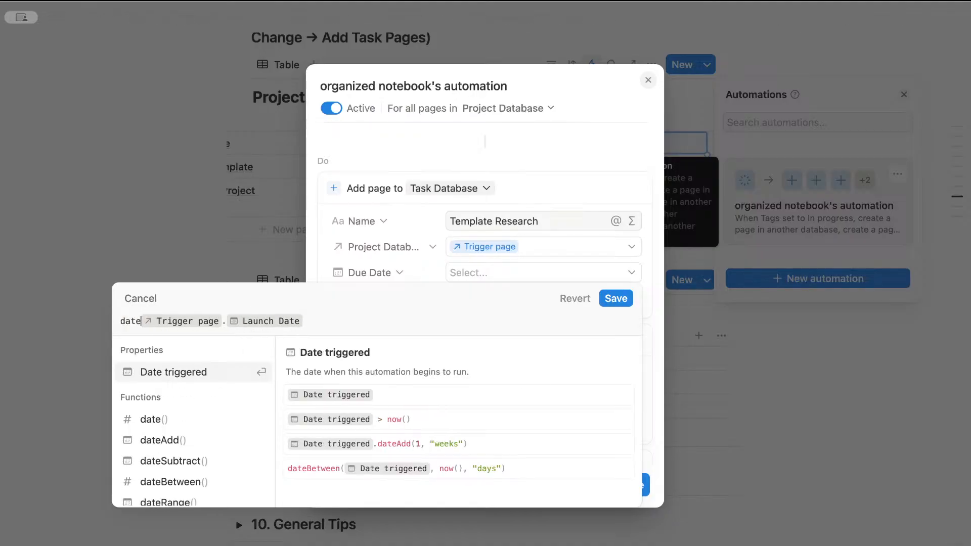
click(198, 410)
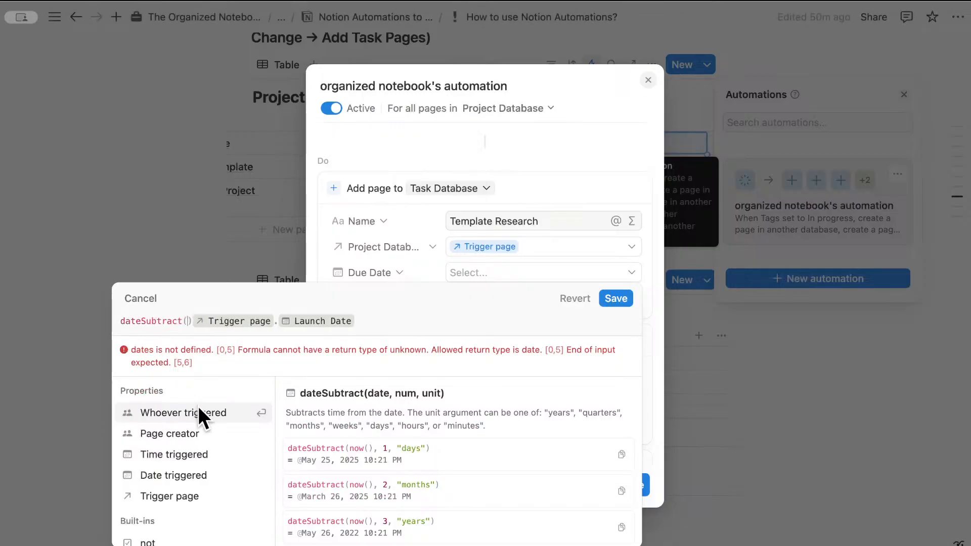
key(Delete)
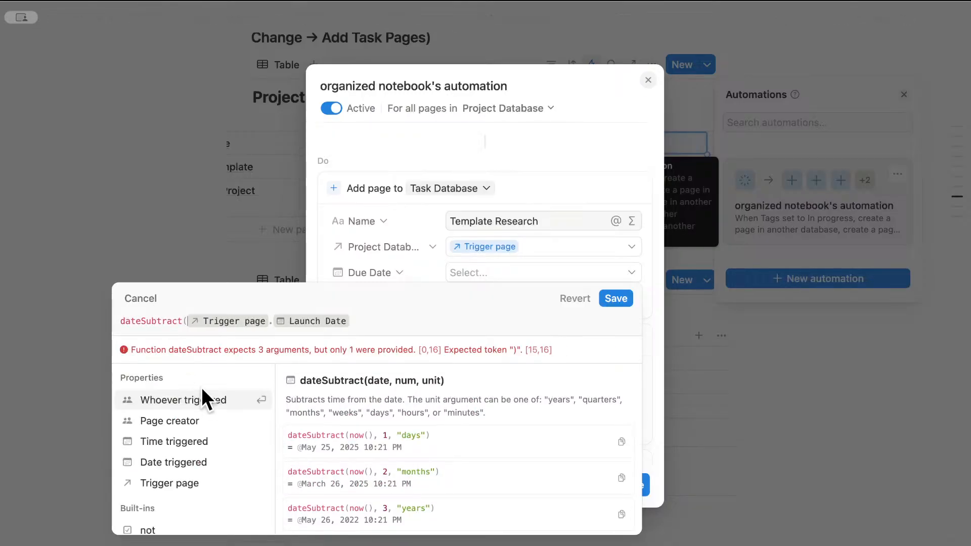
click(356, 321)
text(, )
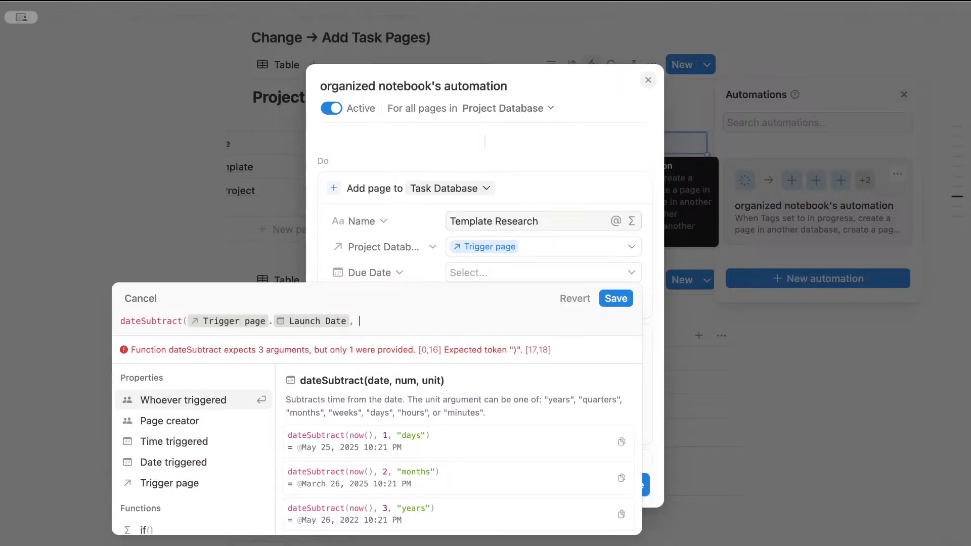
text(2, ")
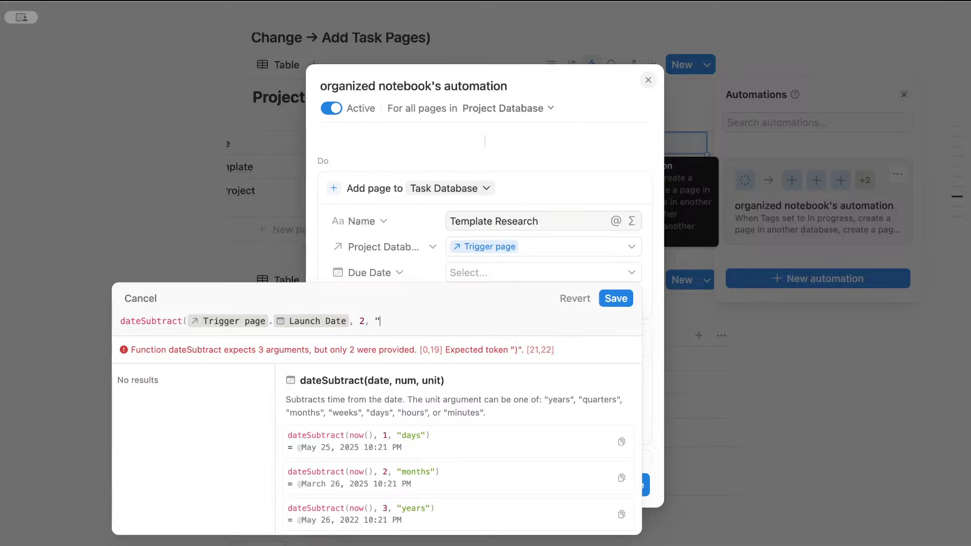
text(week)
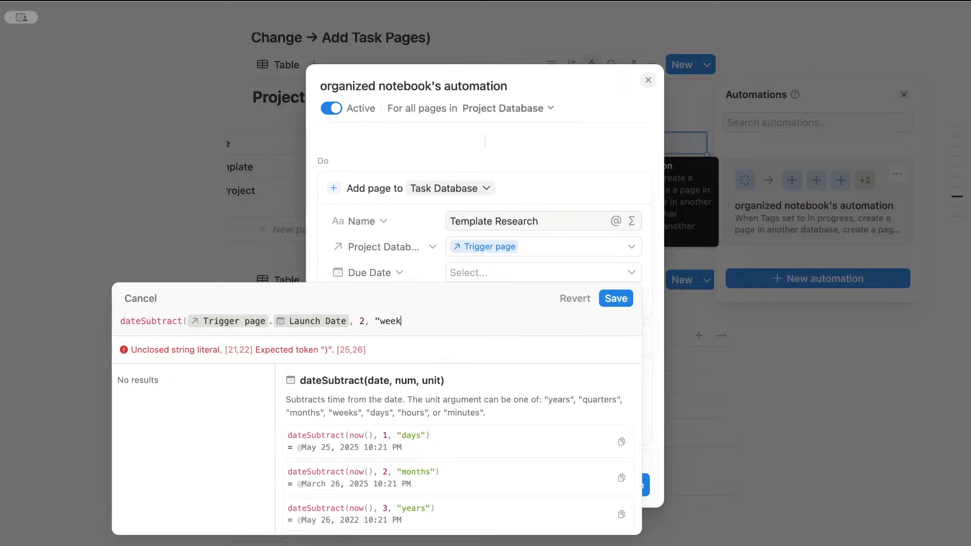
text(s"))
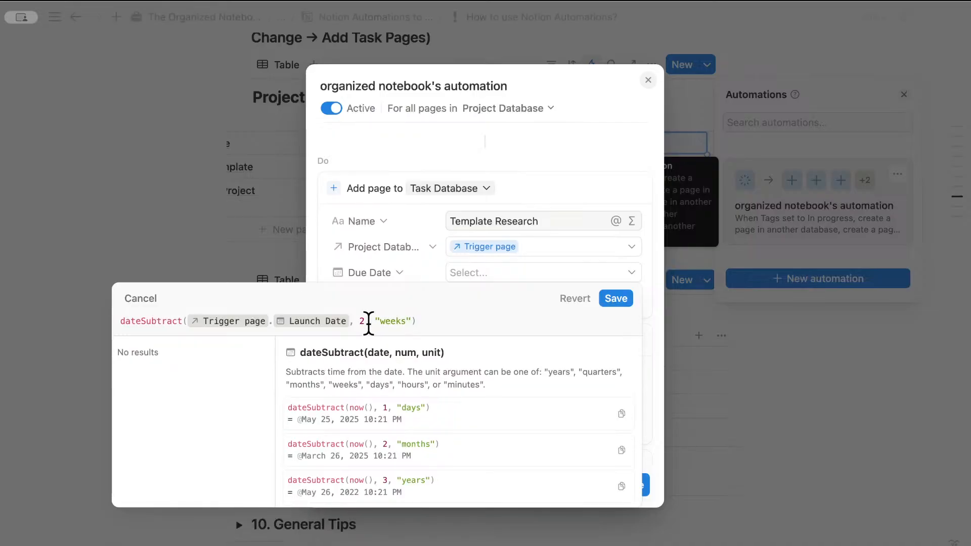
click(611, 299)
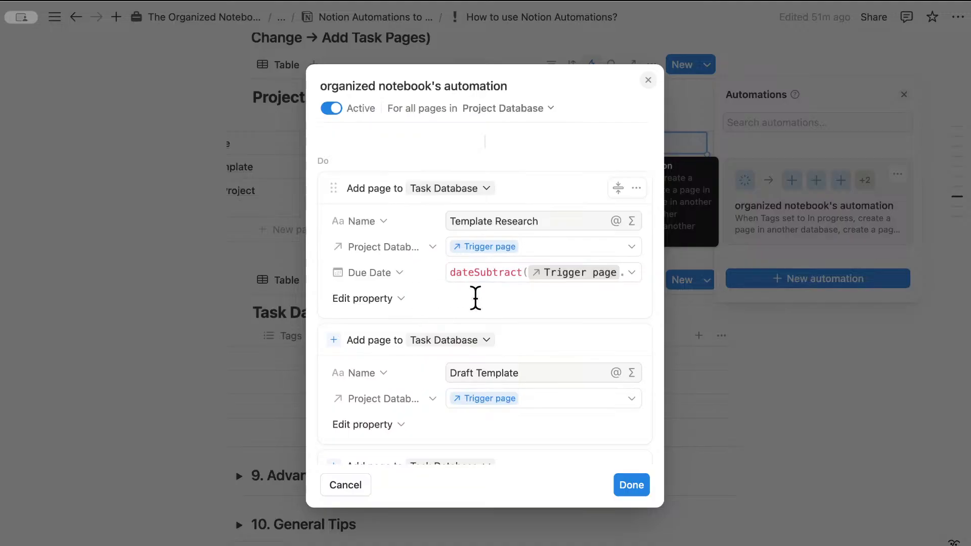
Add the Due Date property to the automation action that creates the Launch Template page in the Task Database.
scroll(498, 301, down, 1)
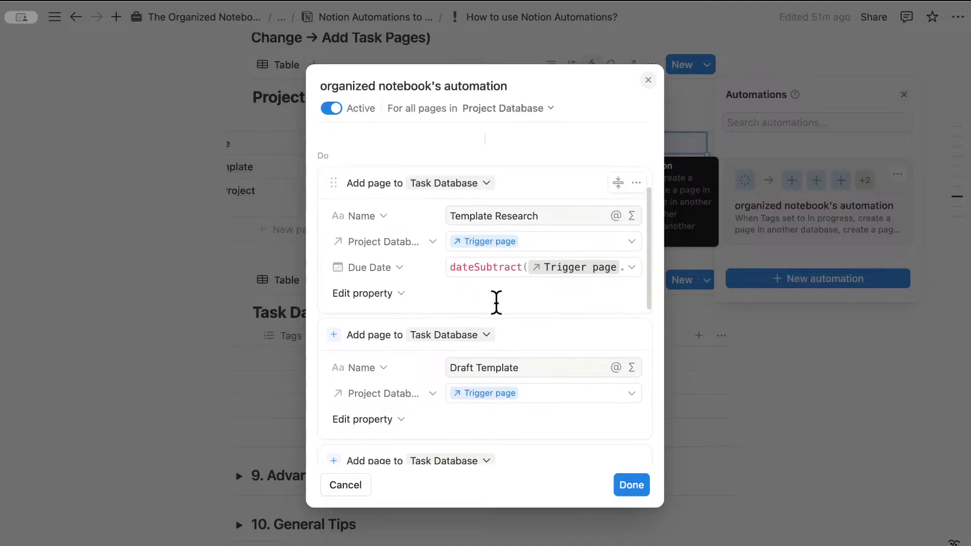
scroll(494, 302, down, 7)
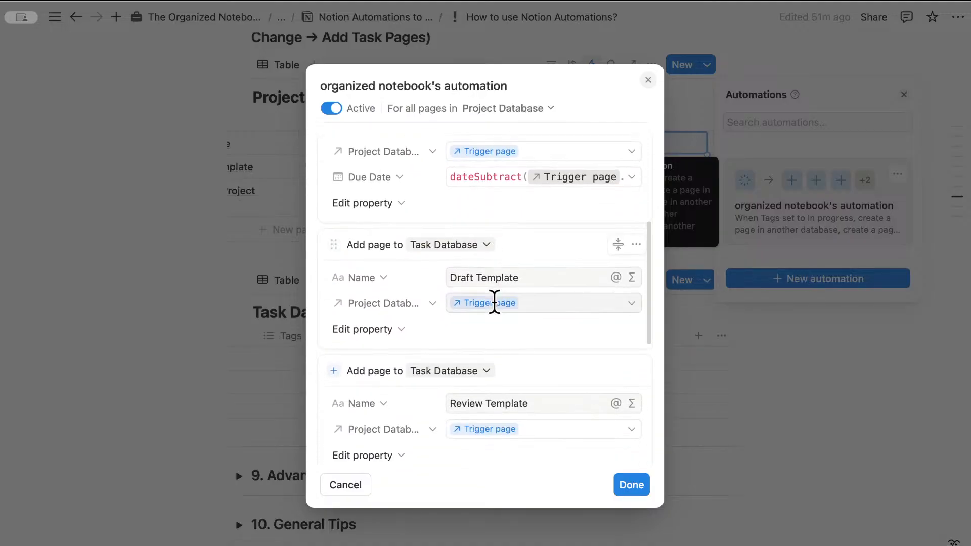
scroll(494, 299, up, 3)
scroll(456, 192, up, 2)
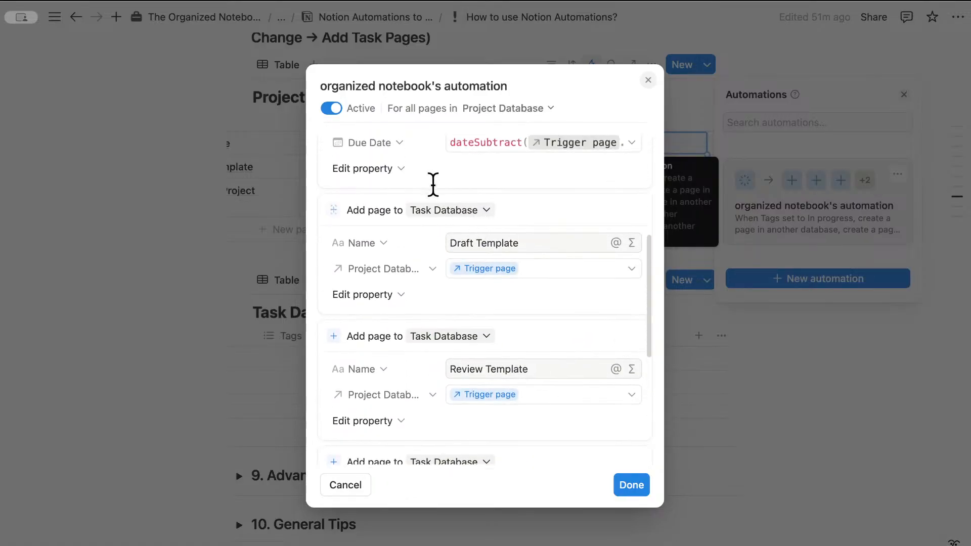
scroll(489, 298, down, 4)
scroll(487, 295, down, 4)
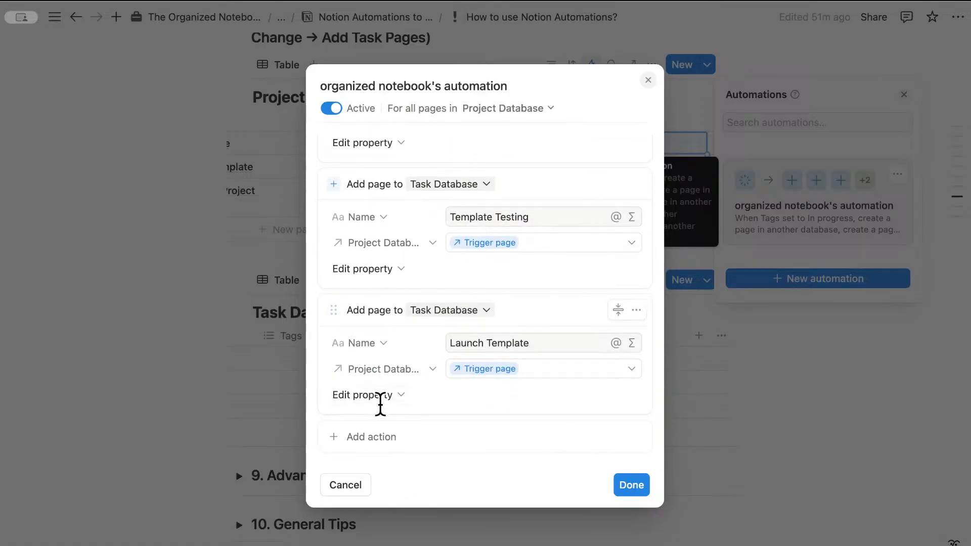
click(383, 395)
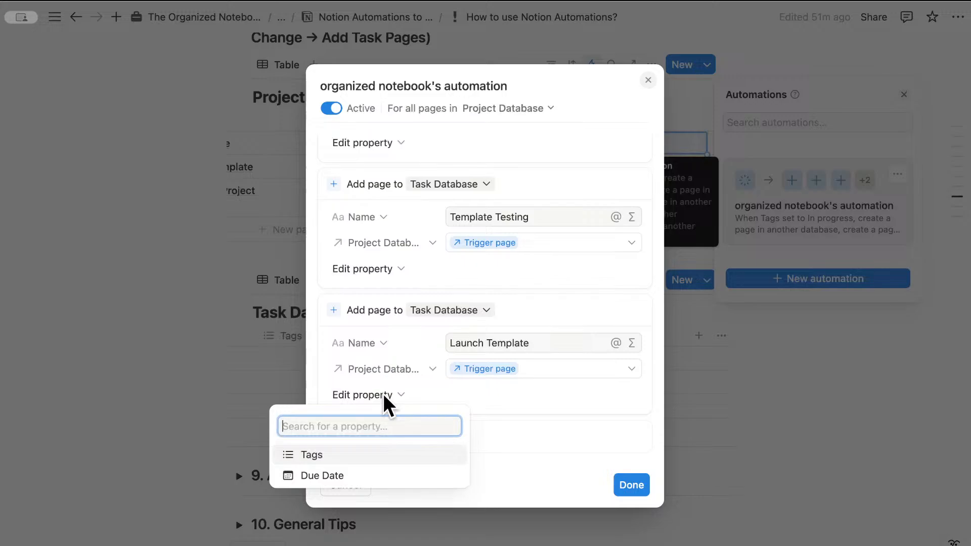
click(390, 475)
Set Launch Template's Due Date to a custom formula returning the trigger page's Launch Date, and save the formula.
click(484, 394)
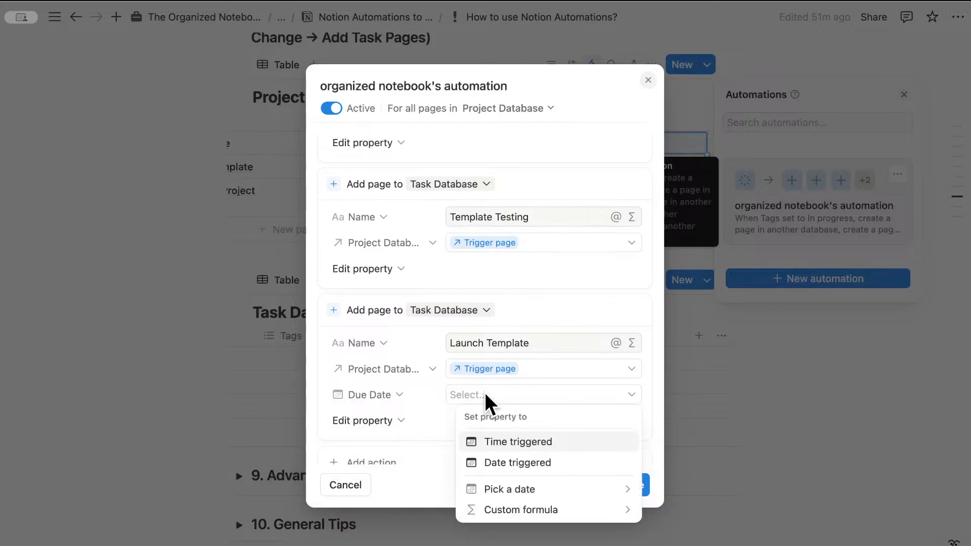
click(520, 510)
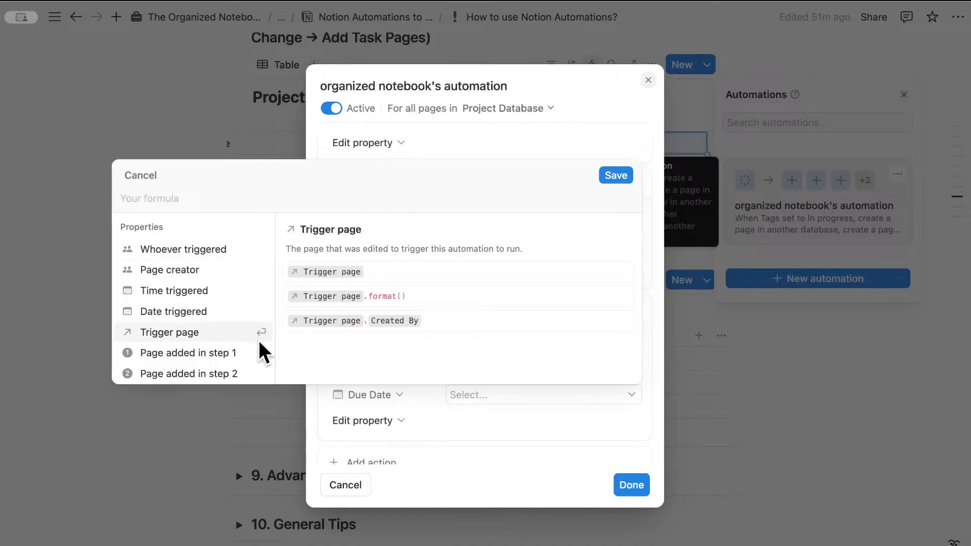
click(223, 333)
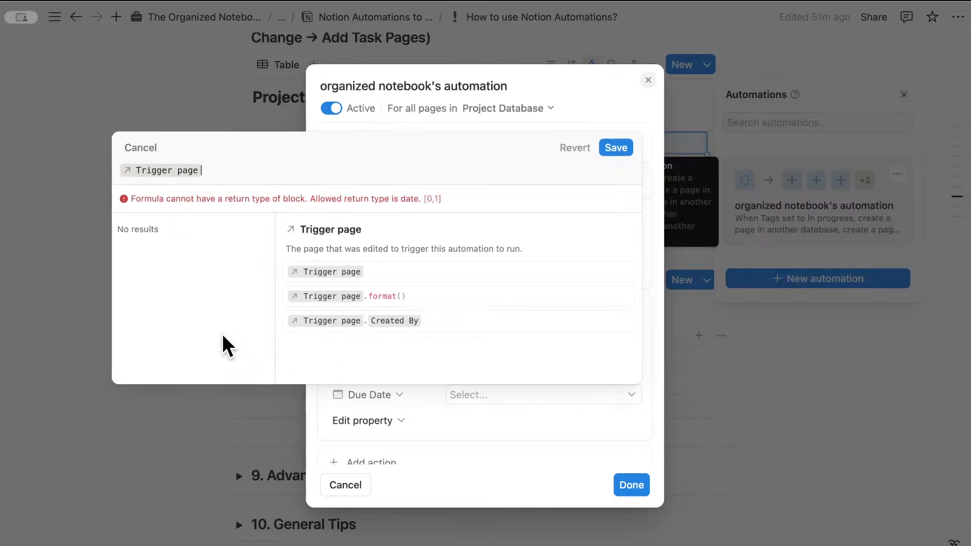
text(.)
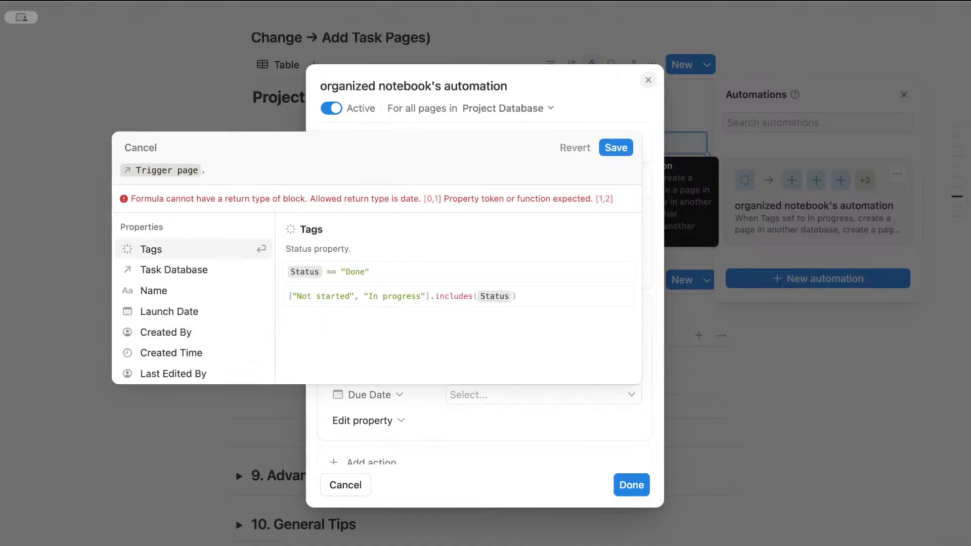
click(193, 311)
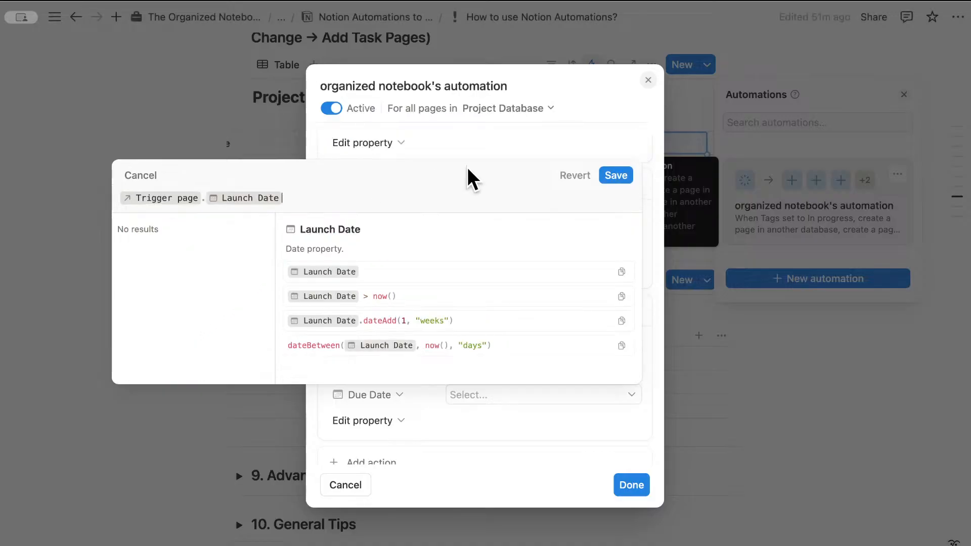
click(618, 175)
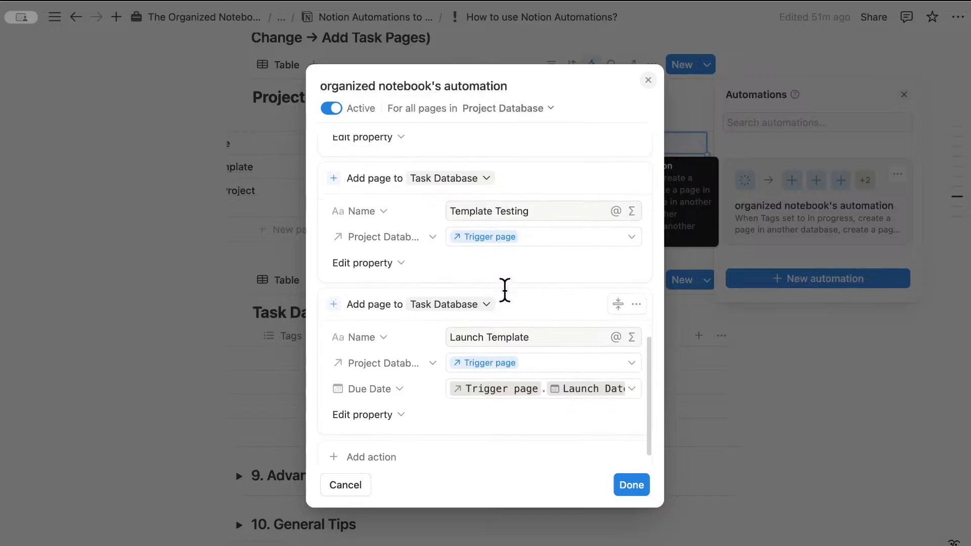
Review the automation's page-creation actions from Launch Template back up to the trigger, checking which ones have a Due Date.
scroll(506, 289, up, 3)
scroll(423, 254, up, 3)
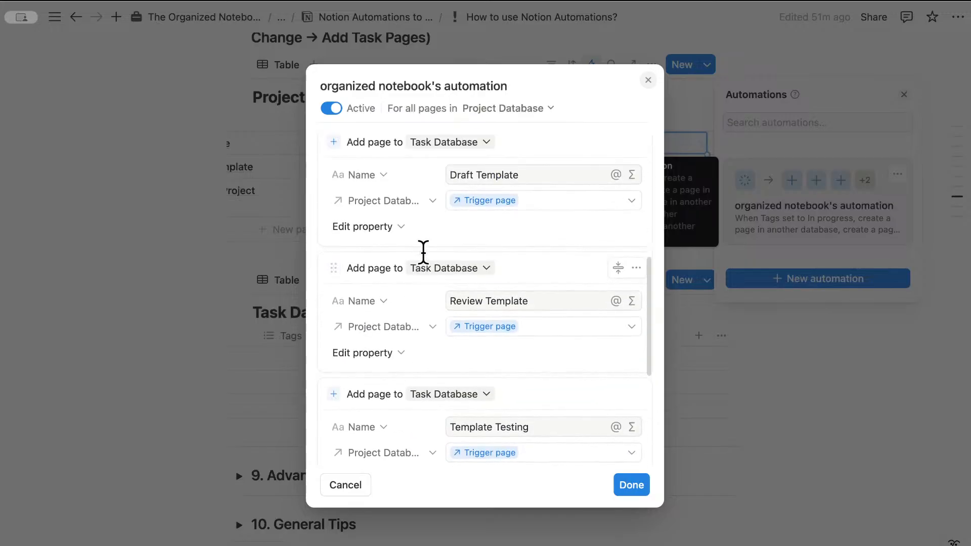
scroll(423, 250, down, 3)
scroll(435, 287, down, 1)
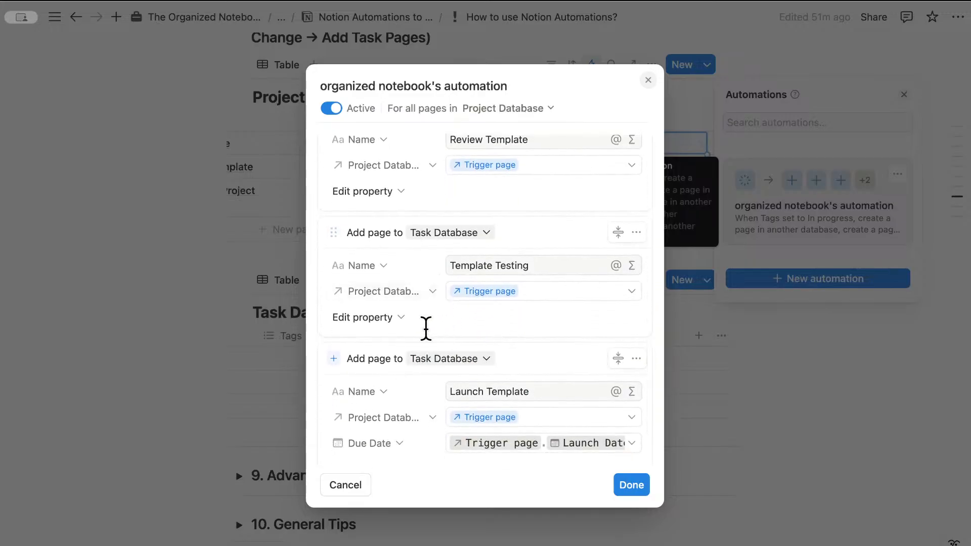
scroll(411, 321, up, 4)
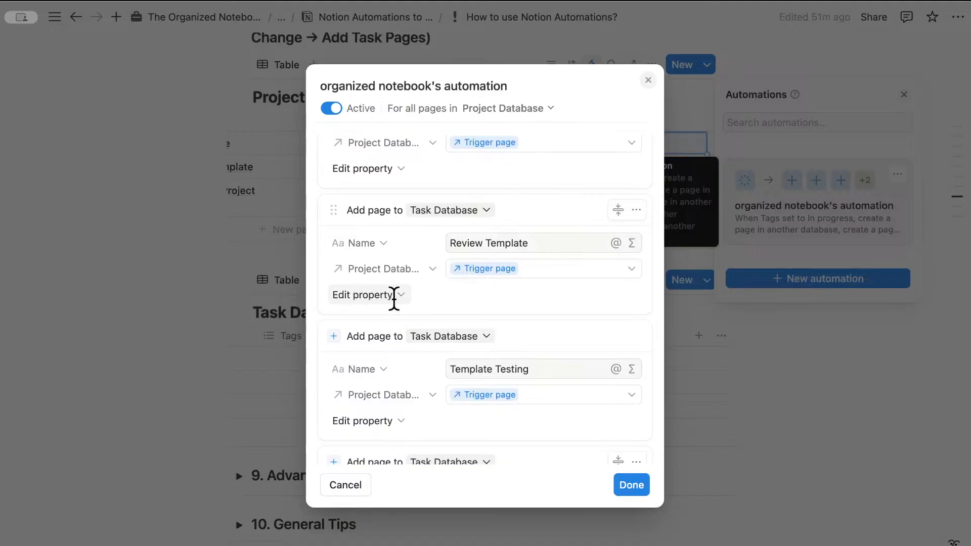
scroll(423, 298, up, 4)
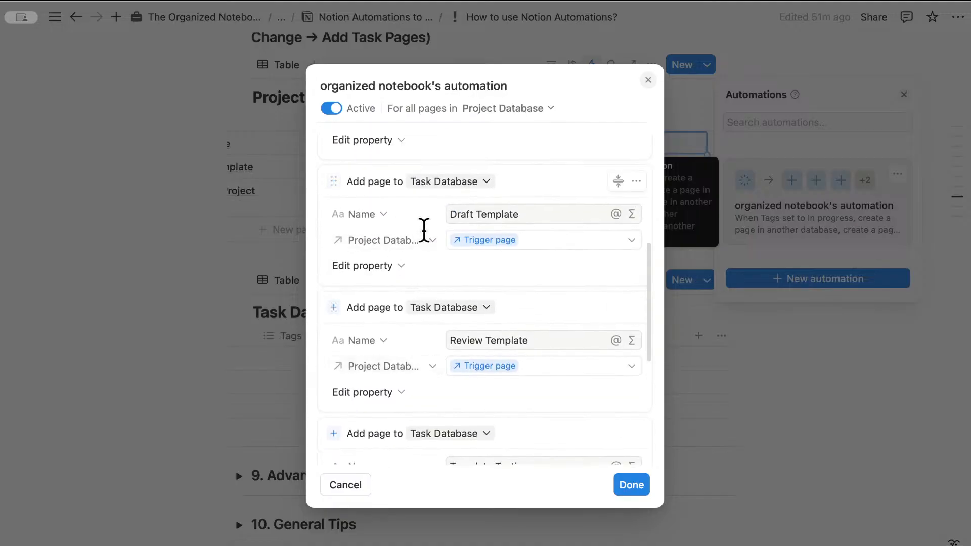
scroll(412, 235, up, 5)
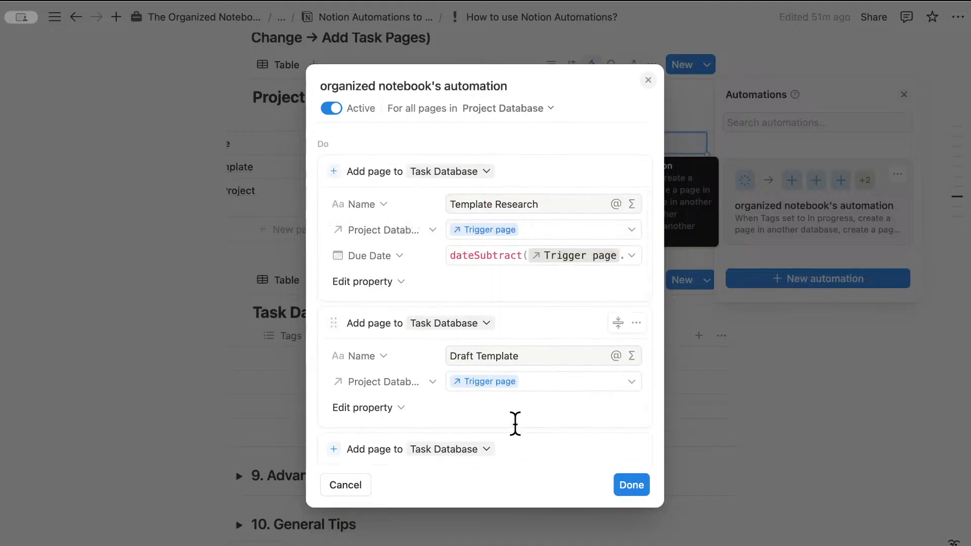
scroll(511, 357, up, 5)
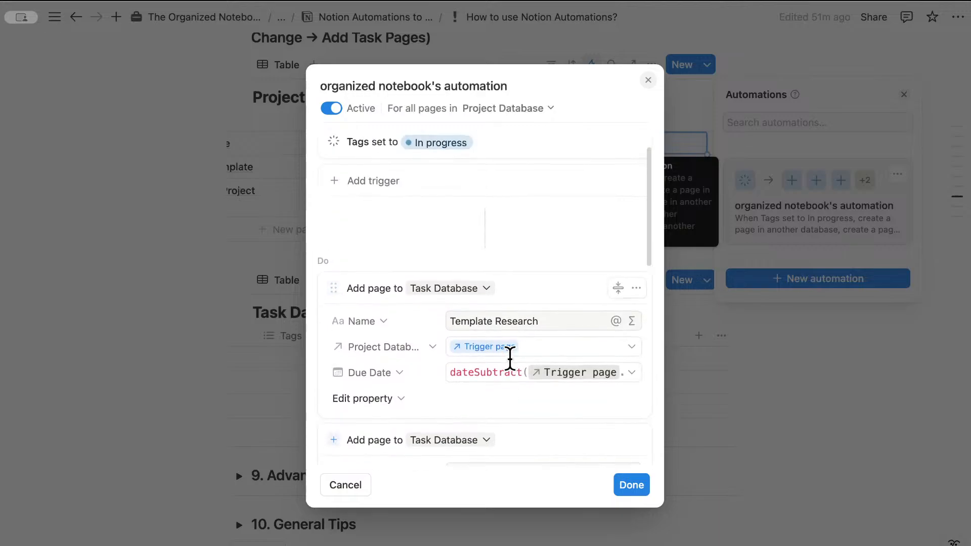
Save the edited automation and close the Project Database's automations list.
click(627, 485)
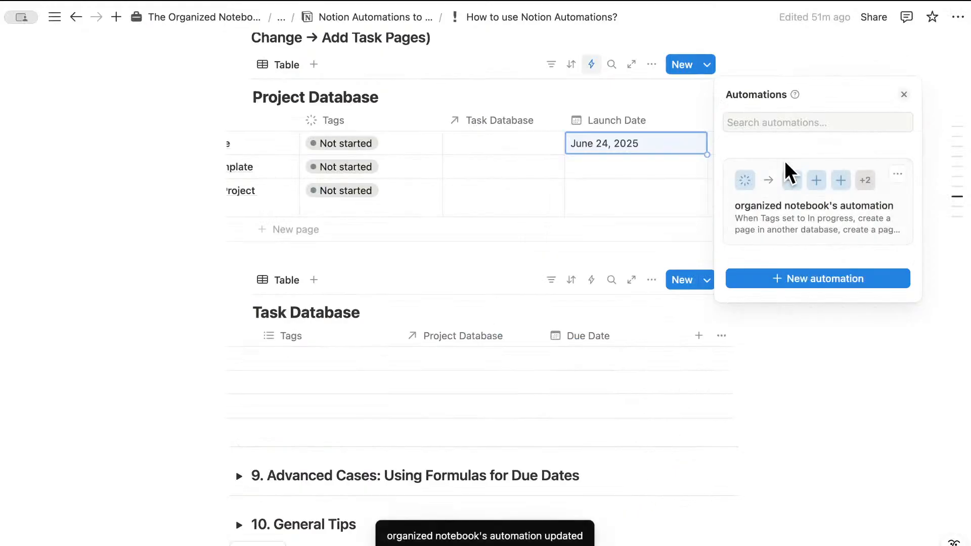
click(904, 94)
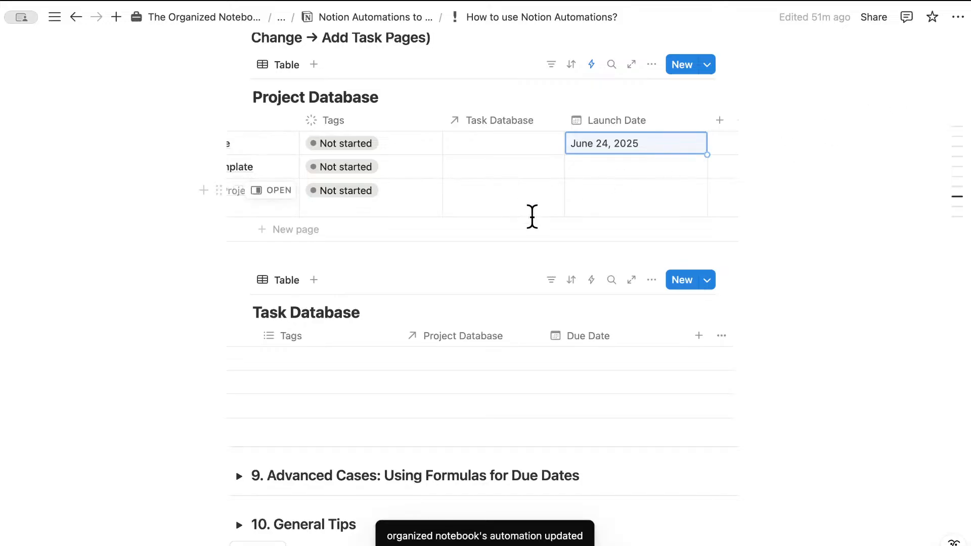
Set the Launch Date of Personal Task Notion Template to June 20, 2025 and of Launching Template for Project Management to June 14, 2025.
click(628, 167)
click(722, 222)
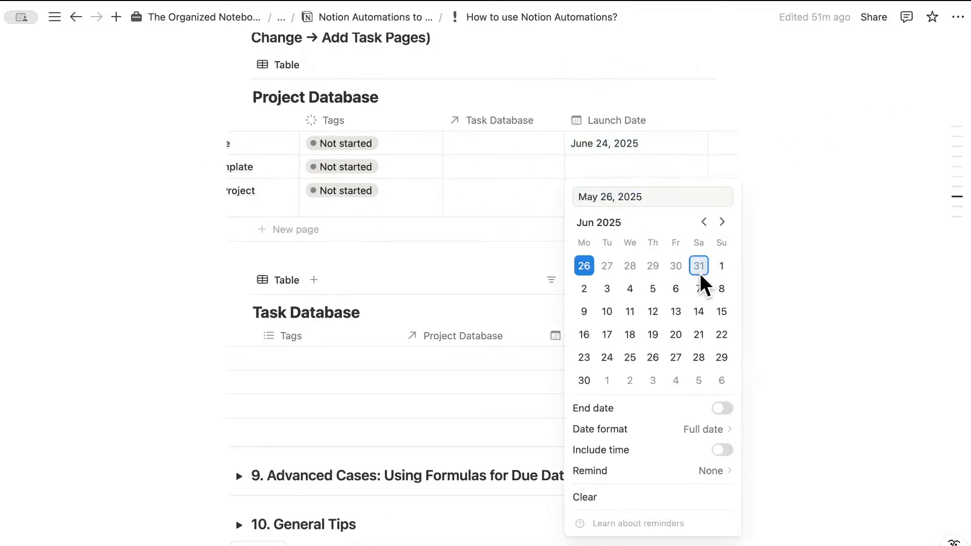
click(676, 335)
click(677, 170)
click(652, 190)
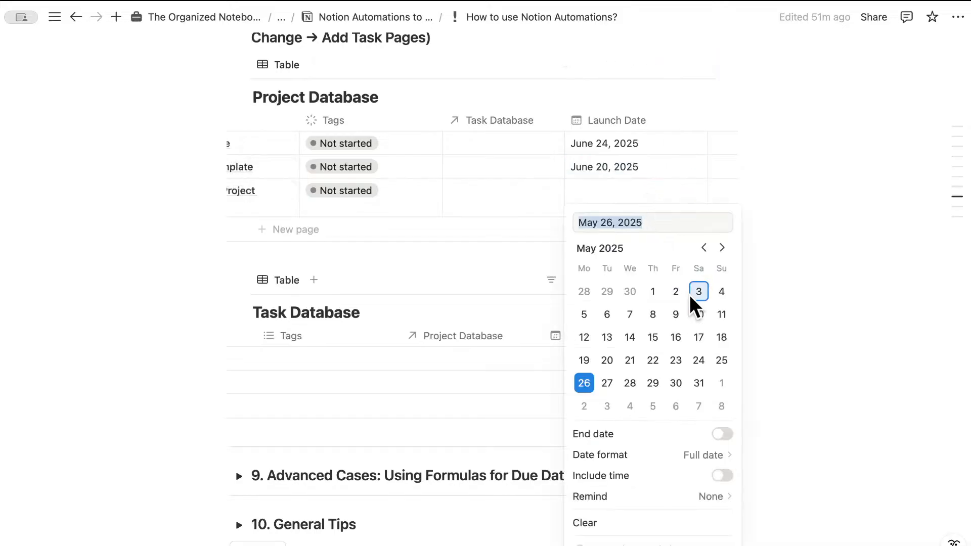
click(722, 248)
click(700, 335)
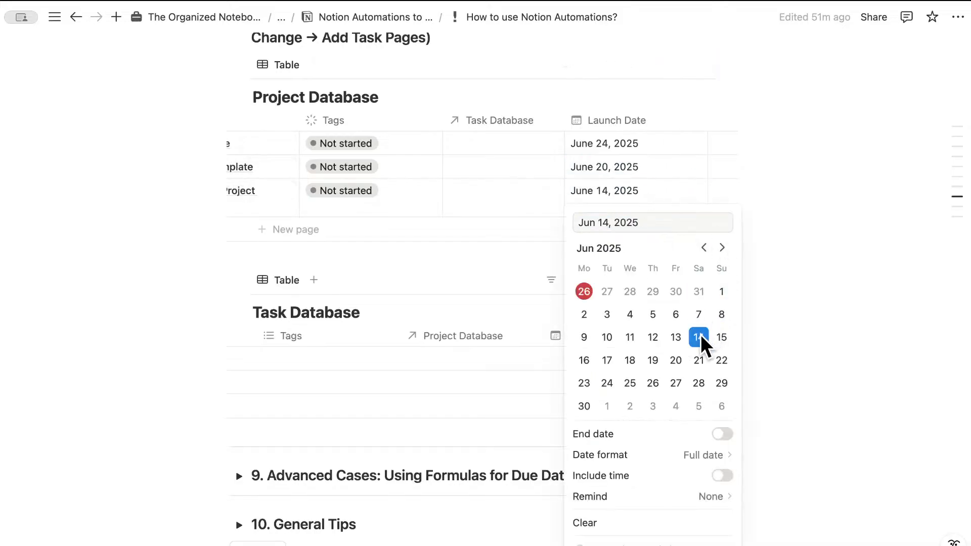
key(Escape)
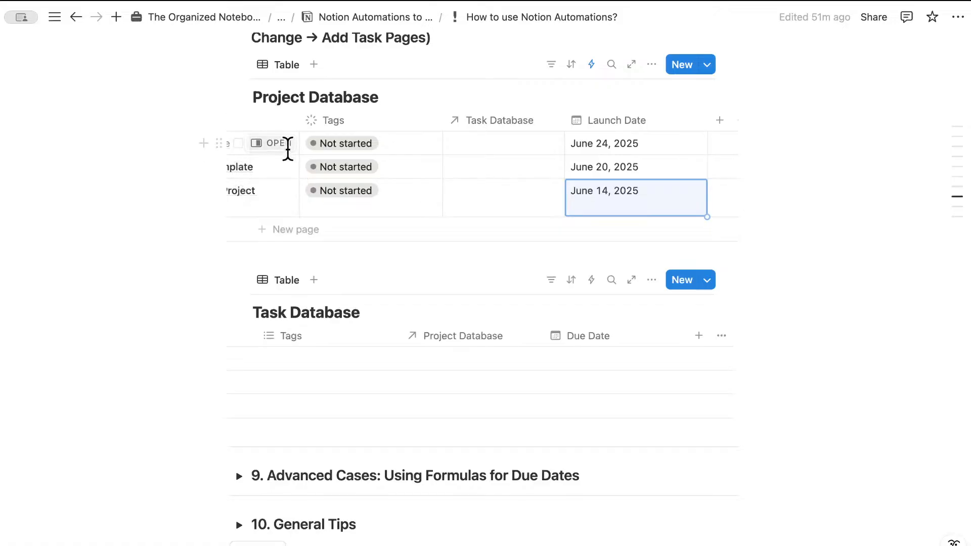
Set the Tags status of Business Notion Template, Personal Task Notion Template and Launching Template for Project Management to In progress.
scroll(358, 154, left, 5)
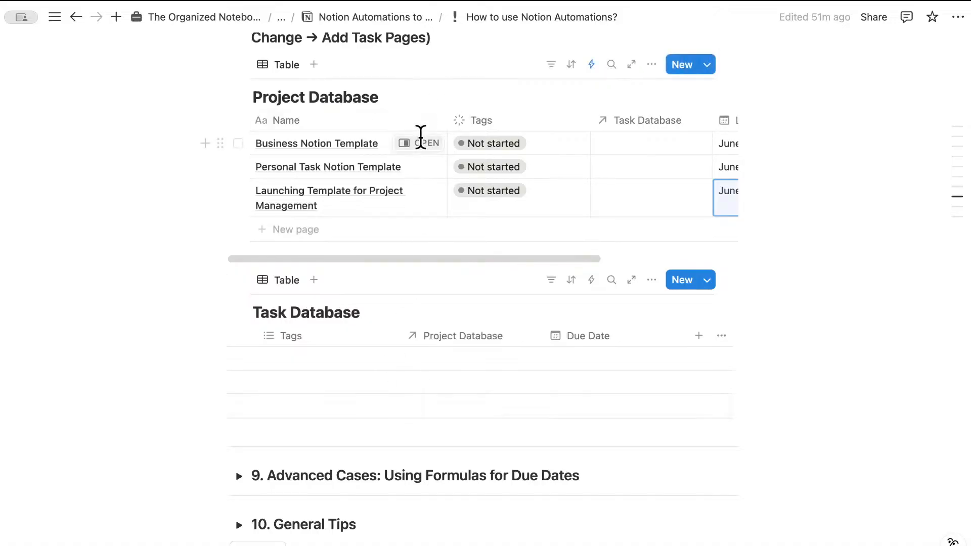
click(483, 143)
click(485, 244)
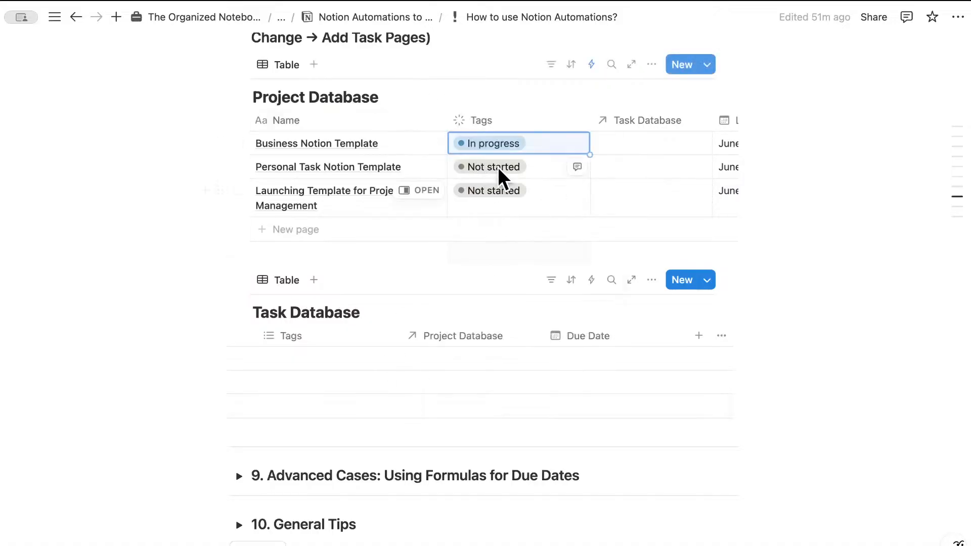
click(496, 162)
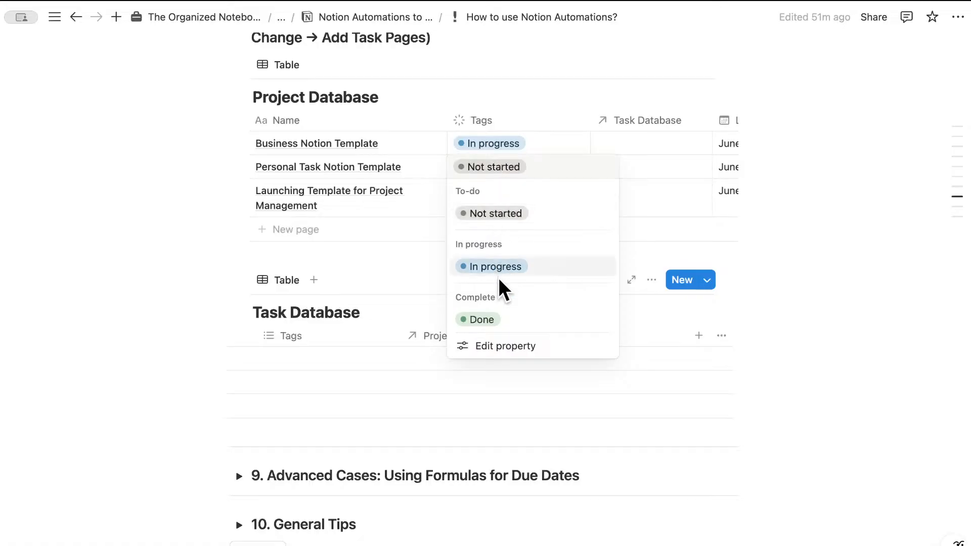
click(499, 265)
click(494, 191)
click(510, 293)
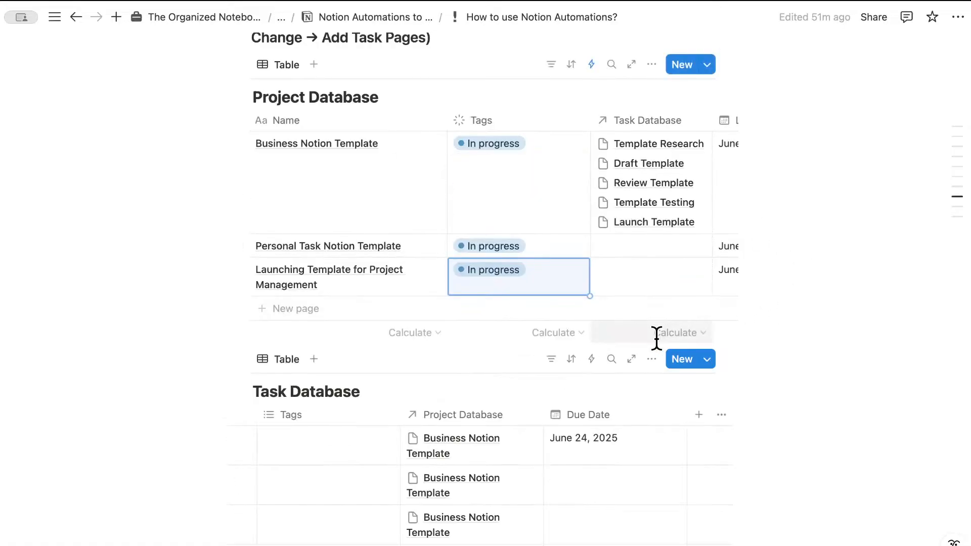
Group the Task Database table by its Project Database relation and close the view settings.
scroll(623, 364, down, 10)
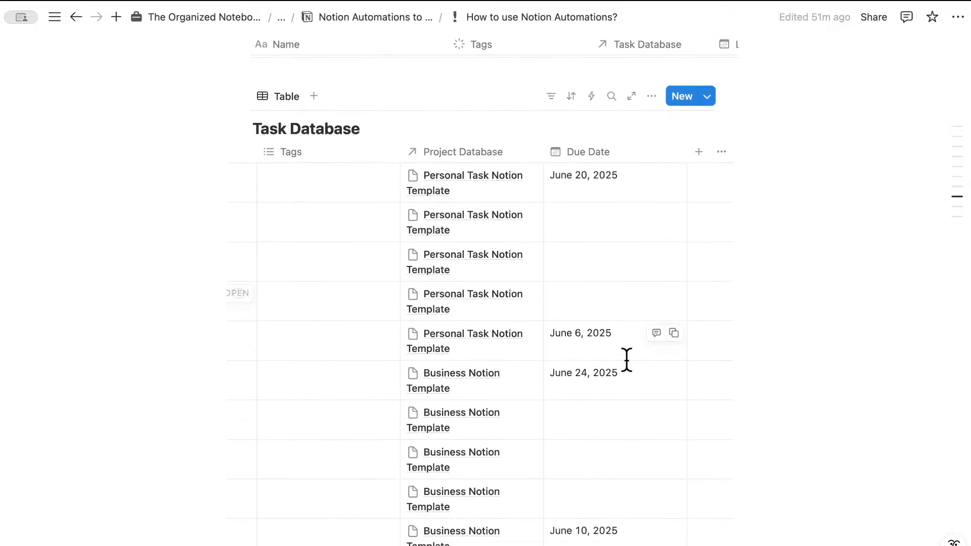
scroll(602, 294, up, 7)
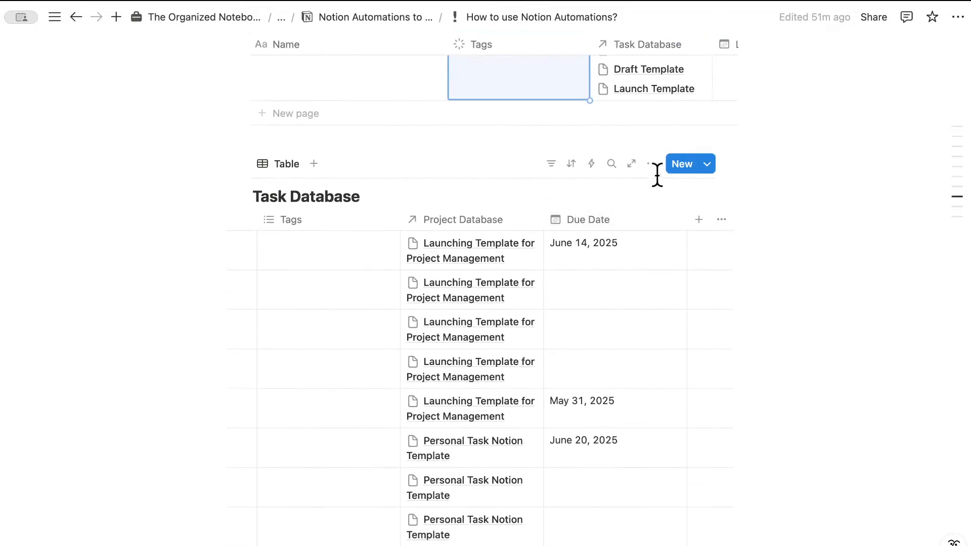
click(651, 163)
click(775, 340)
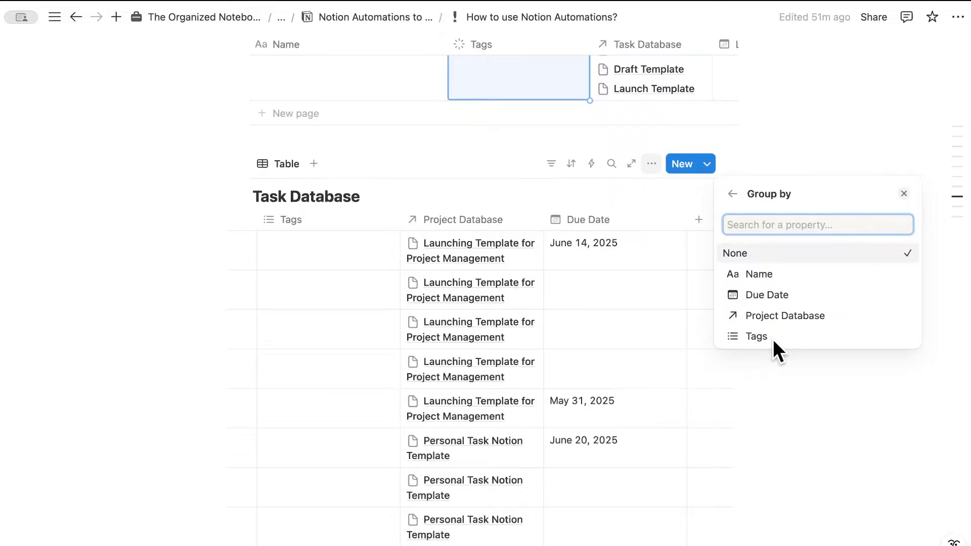
click(774, 317)
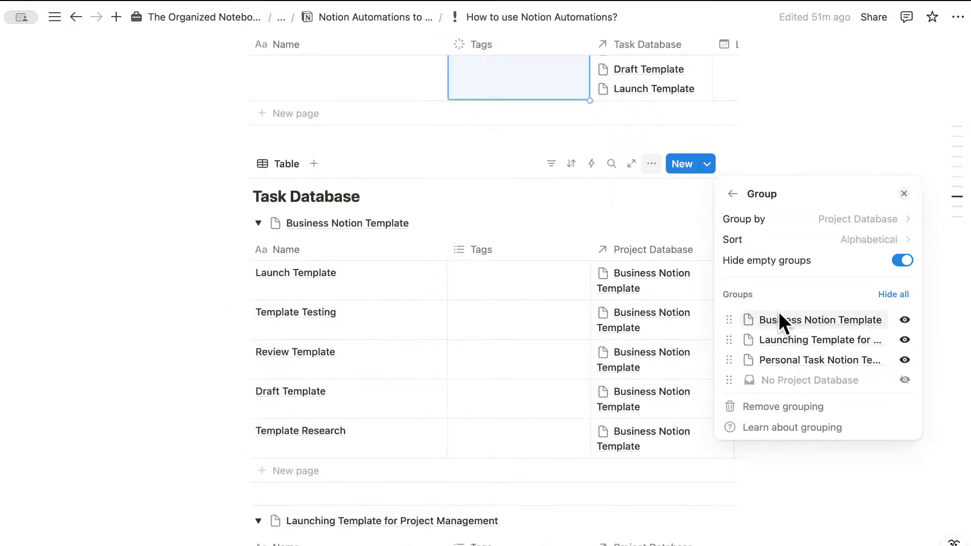
click(609, 226)
Compare the Due Date values of the Launch Template and Template Research tasks across the three project groups in the Task Database.
scroll(635, 294, right, 4)
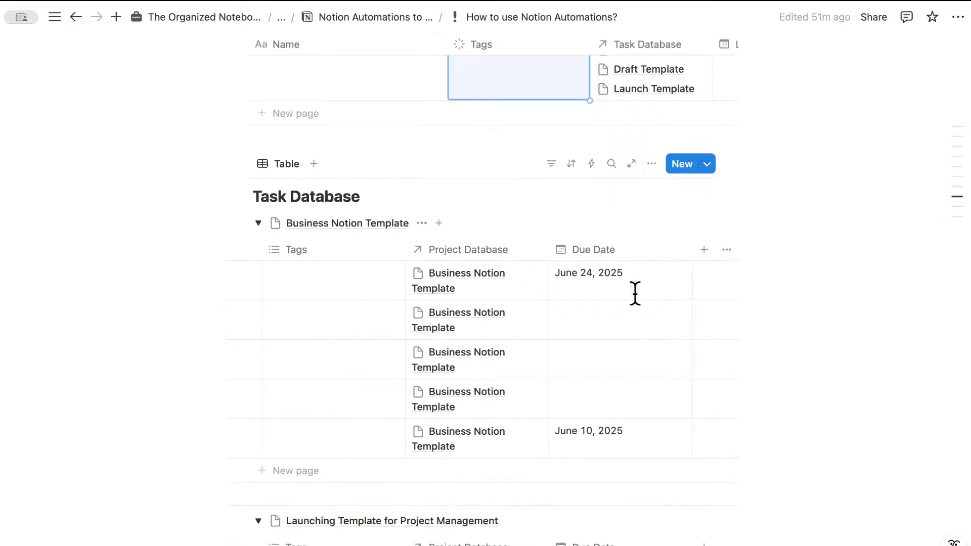
scroll(567, 277, left, 4)
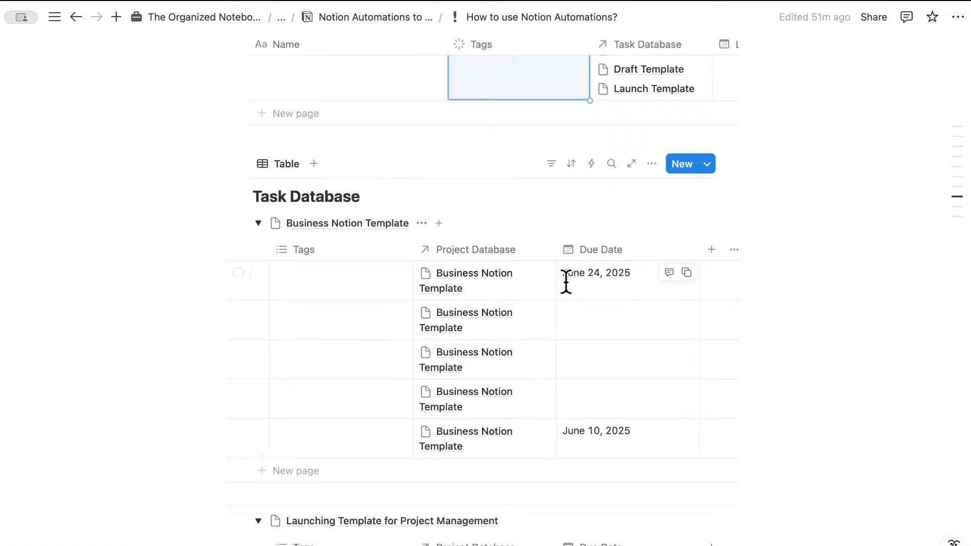
scroll(631, 267, right, 4)
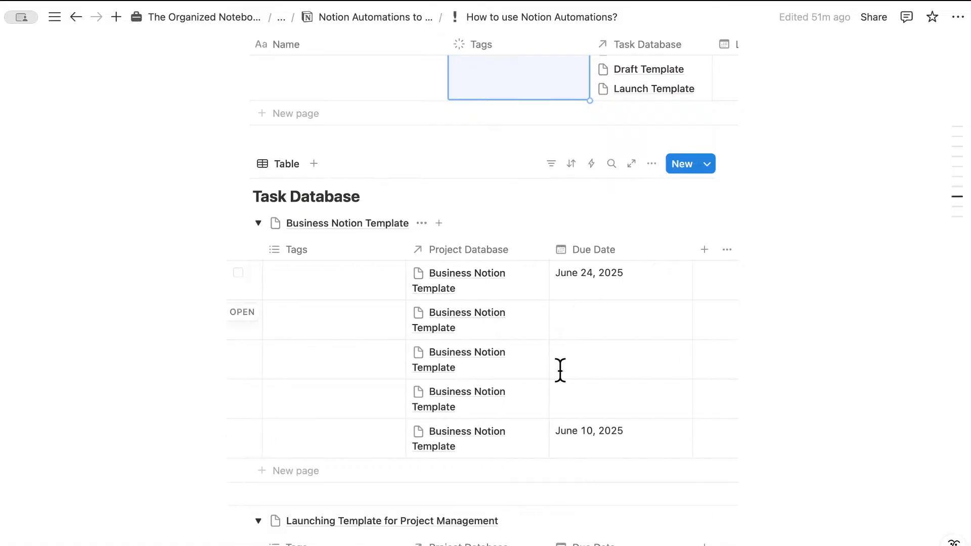
scroll(541, 403, left, 4)
scroll(544, 404, right, 4)
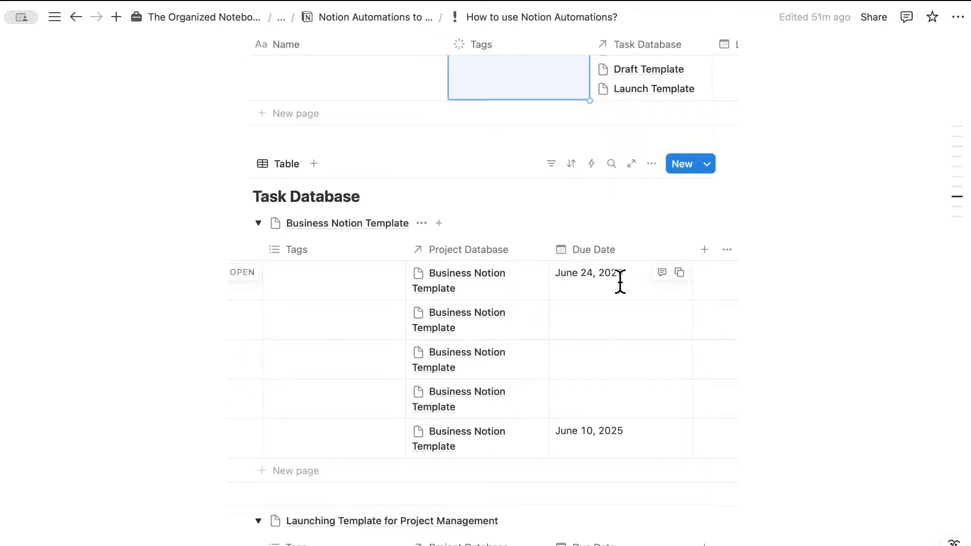
scroll(585, 437, left, 4)
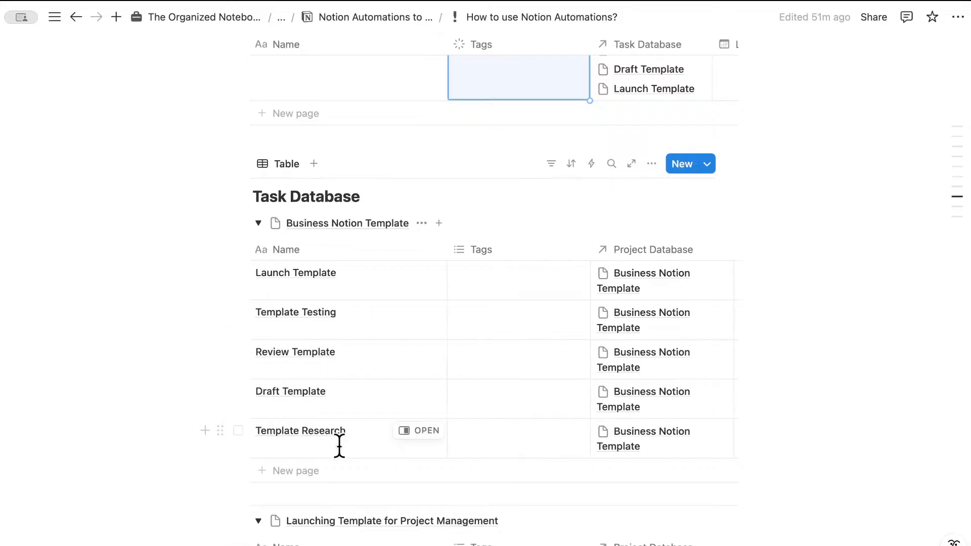
scroll(338, 448, right, 4)
scroll(353, 449, down, 4)
scroll(379, 414, down, 4)
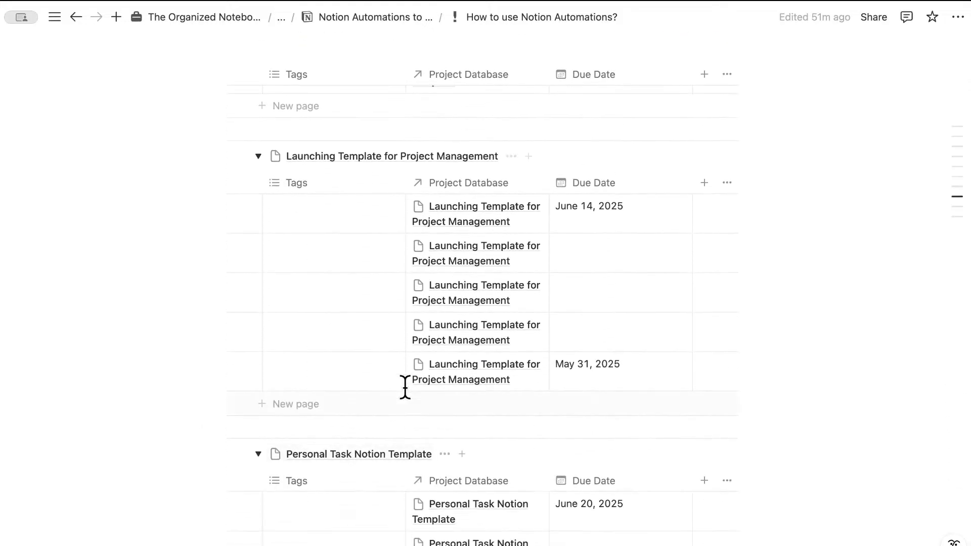
scroll(546, 324, down, 3)
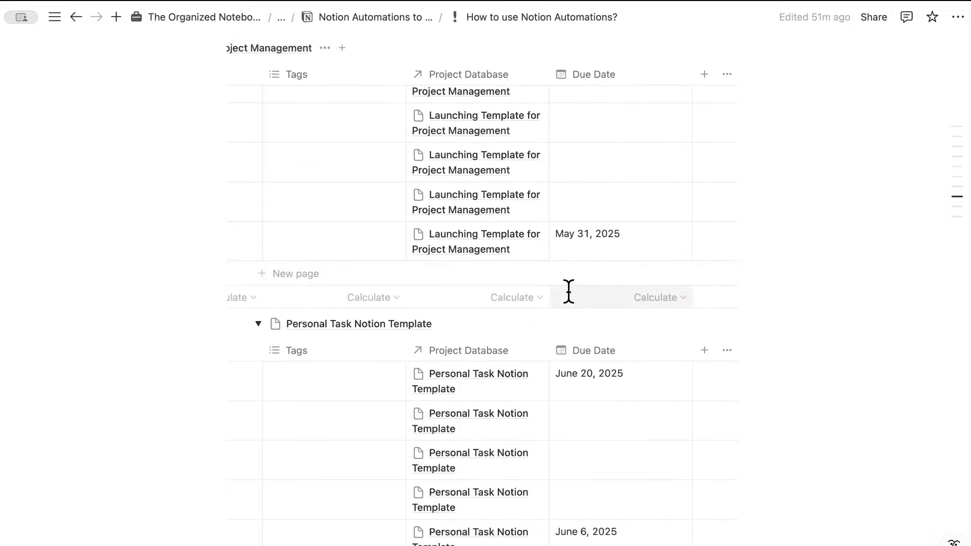
scroll(568, 290, down, 5)
scroll(568, 290, up, 5)
scroll(568, 291, up, 15)
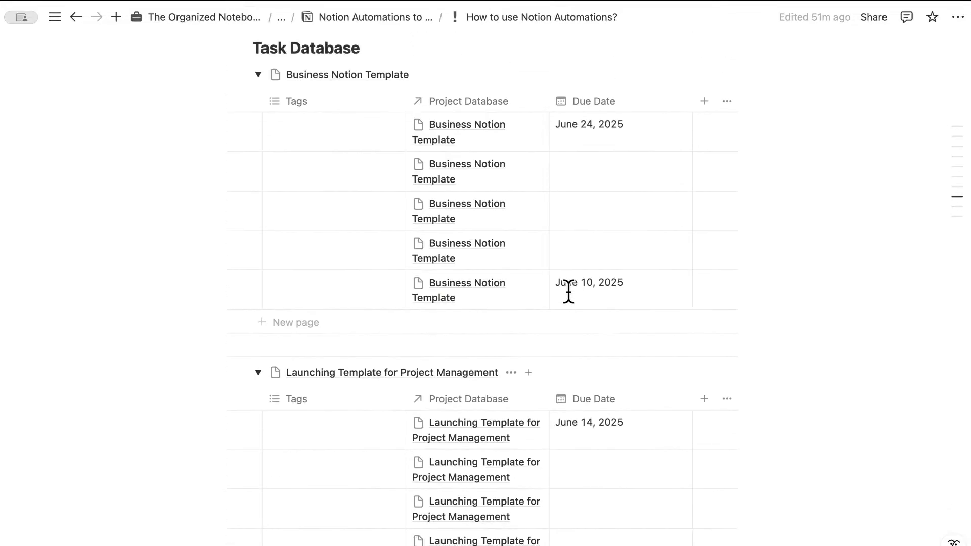
scroll(568, 291, up, 3)
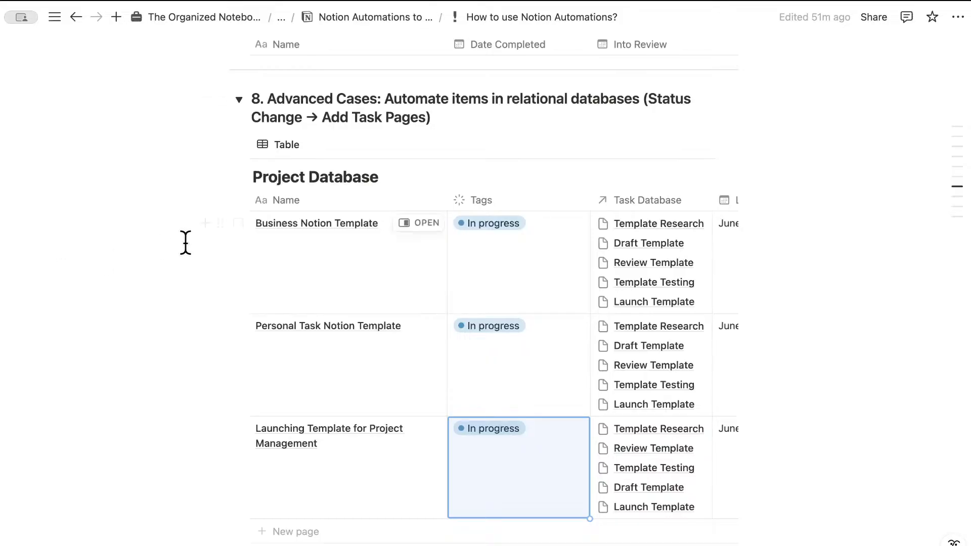
scroll(518, 228, down, 10)
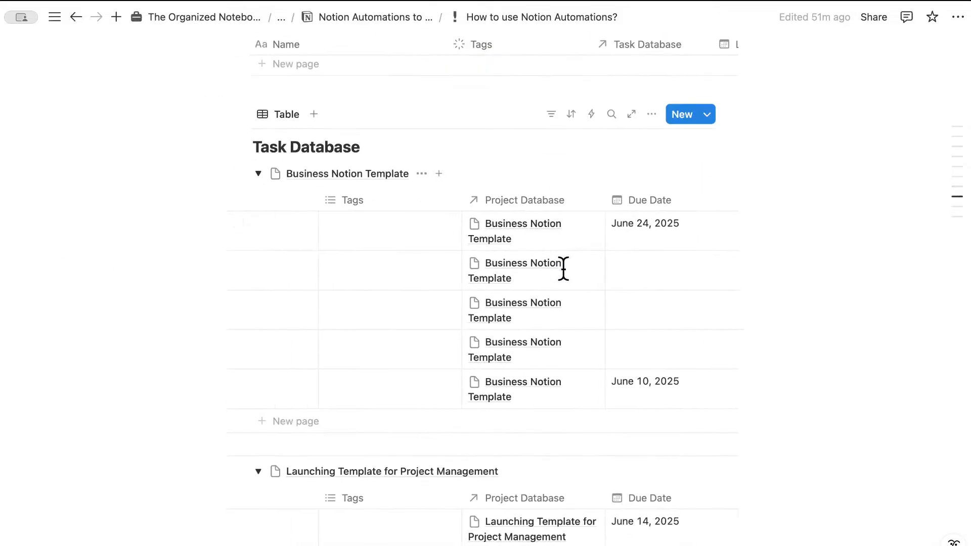
scroll(562, 268, left, 5)
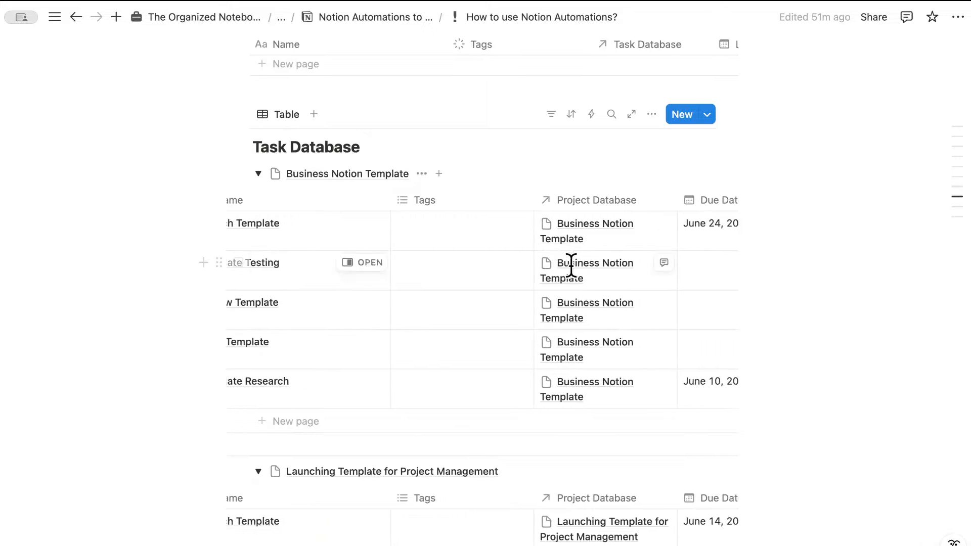
scroll(569, 262, down, 3)
scroll(570, 260, up, 12)
scroll(570, 257, up, 1)
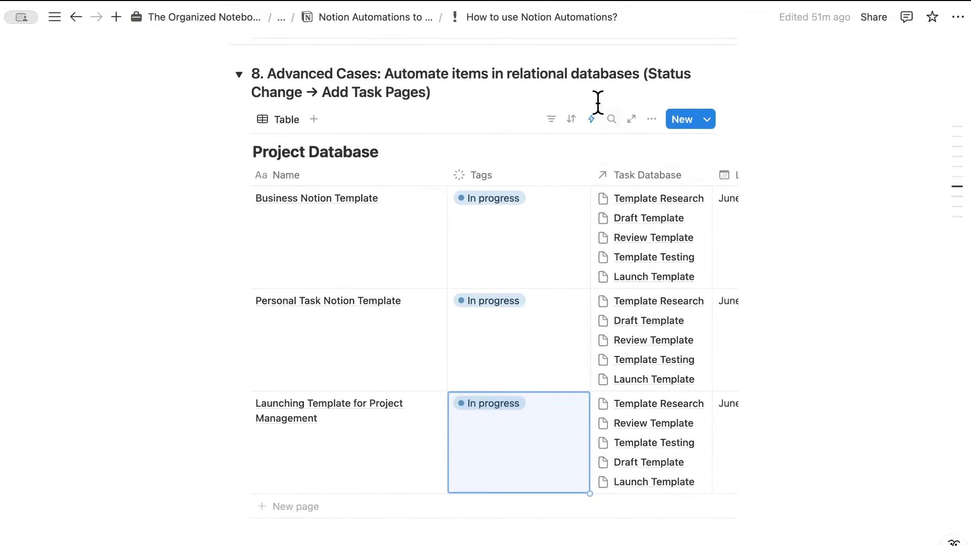
Try adding the Tags property to the Template Research action in the Project Database automation, and discard the unsaved changes.
click(591, 119)
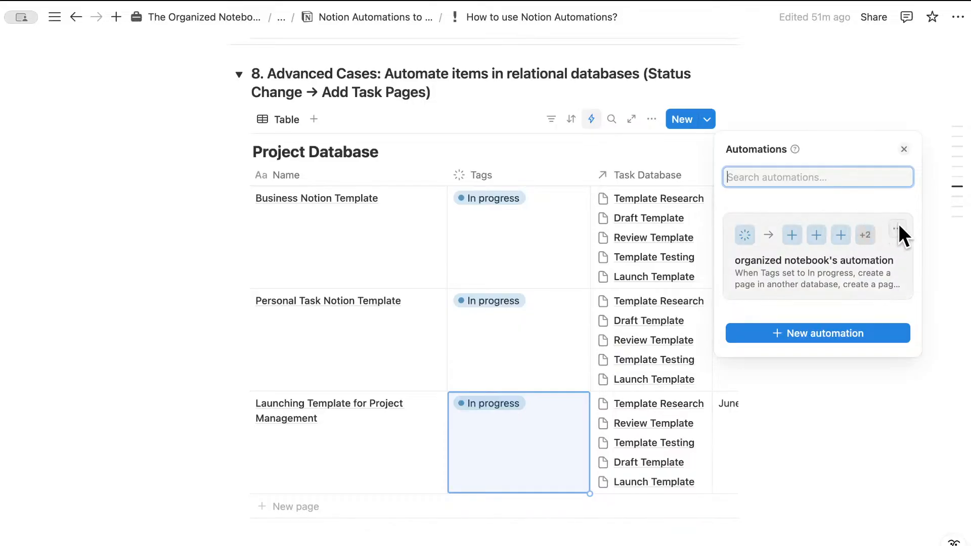
click(897, 228)
click(880, 276)
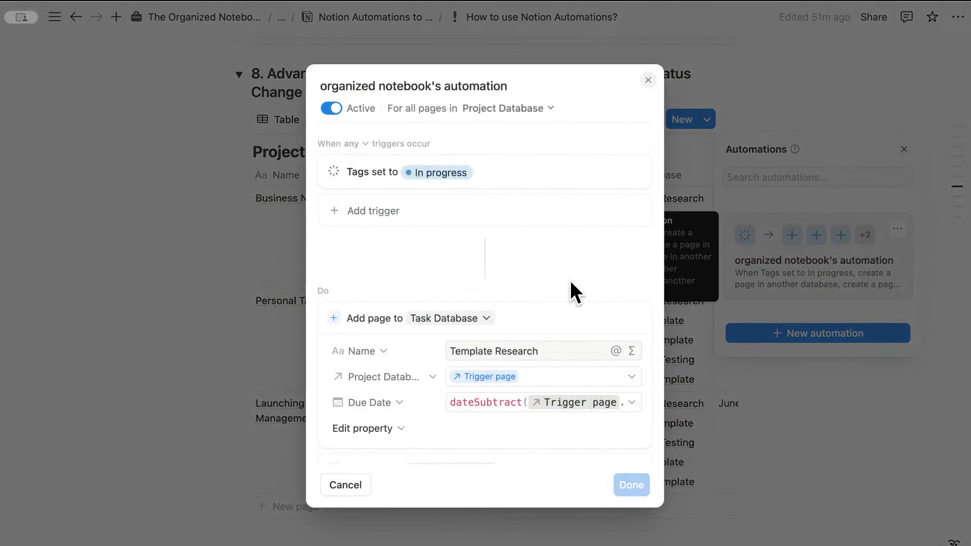
scroll(570, 280, down, 5)
click(362, 298)
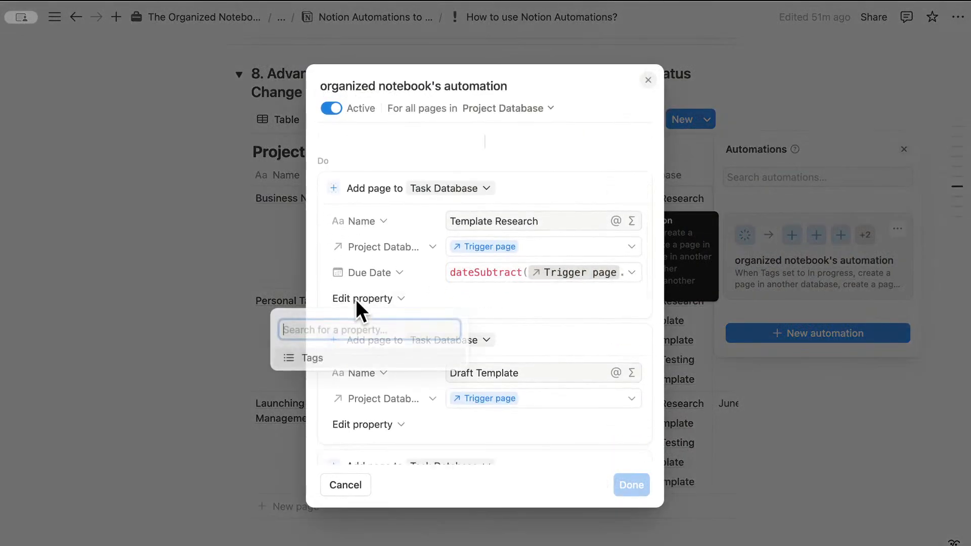
click(342, 358)
click(488, 299)
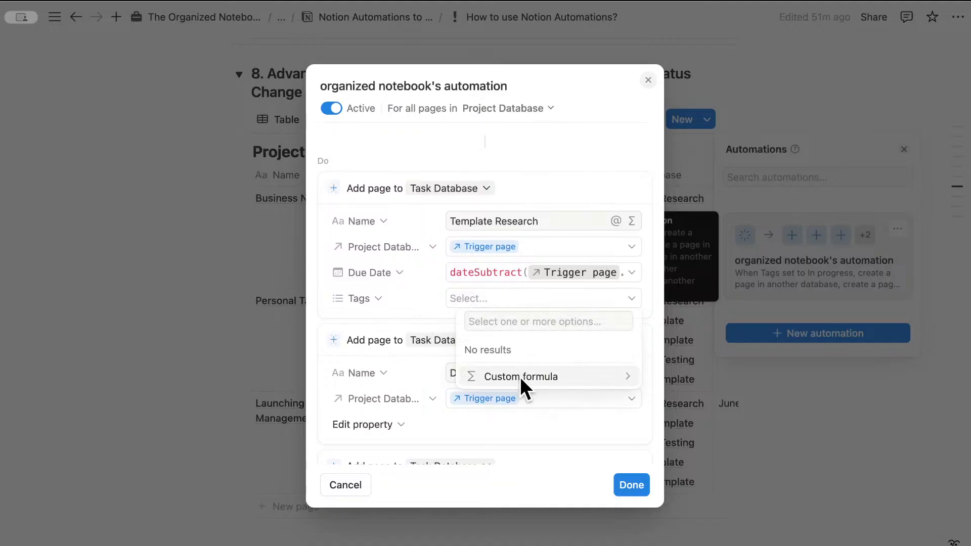
click(420, 302)
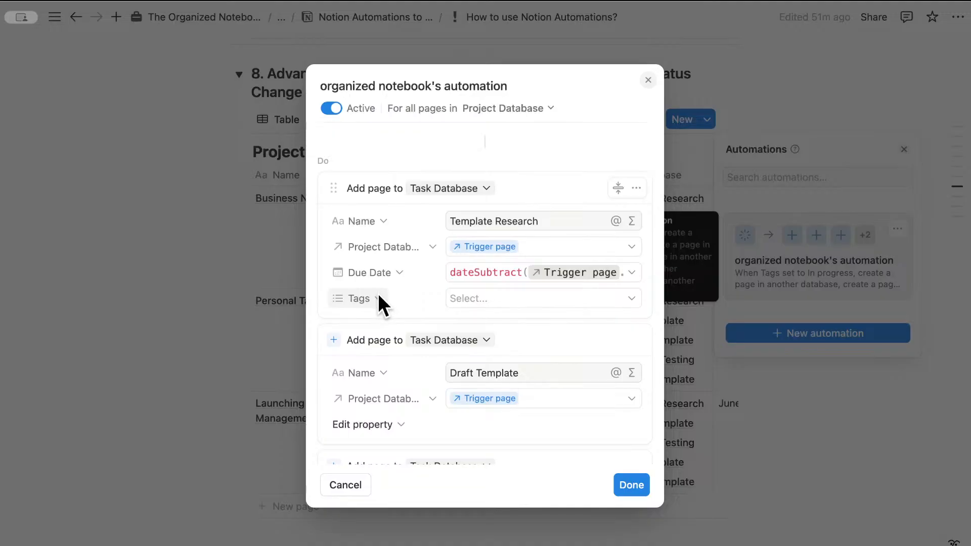
click(231, 296)
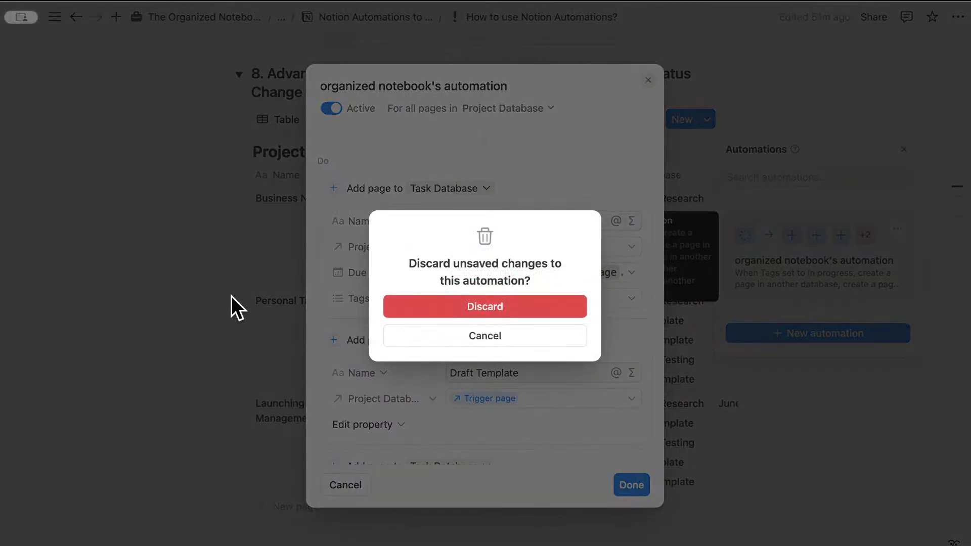
click(487, 303)
click(769, 105)
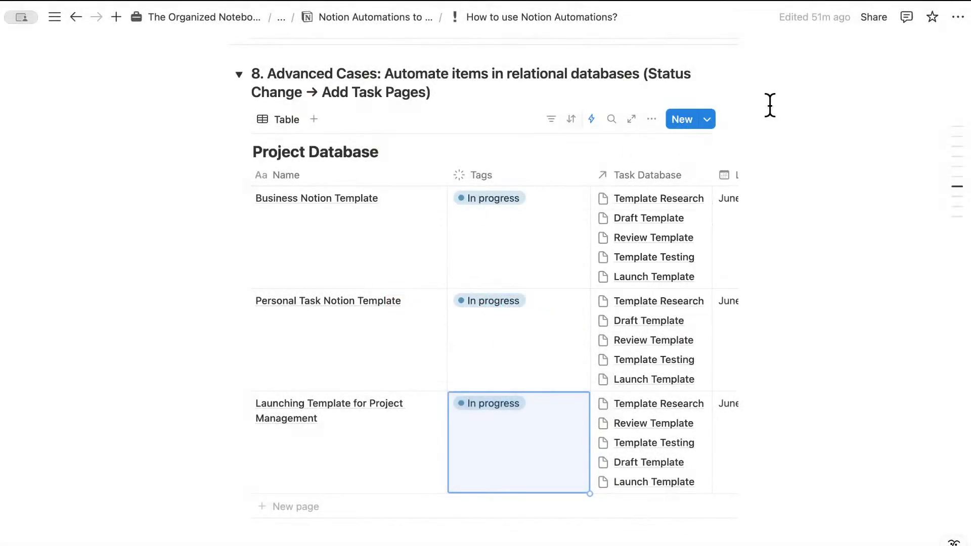
Examine the Name, Tags and Project Database columns of the grouped tasks in the Task Database against their projects.
scroll(734, 191, down, 8)
scroll(636, 201, down, 4)
scroll(625, 202, up, 2)
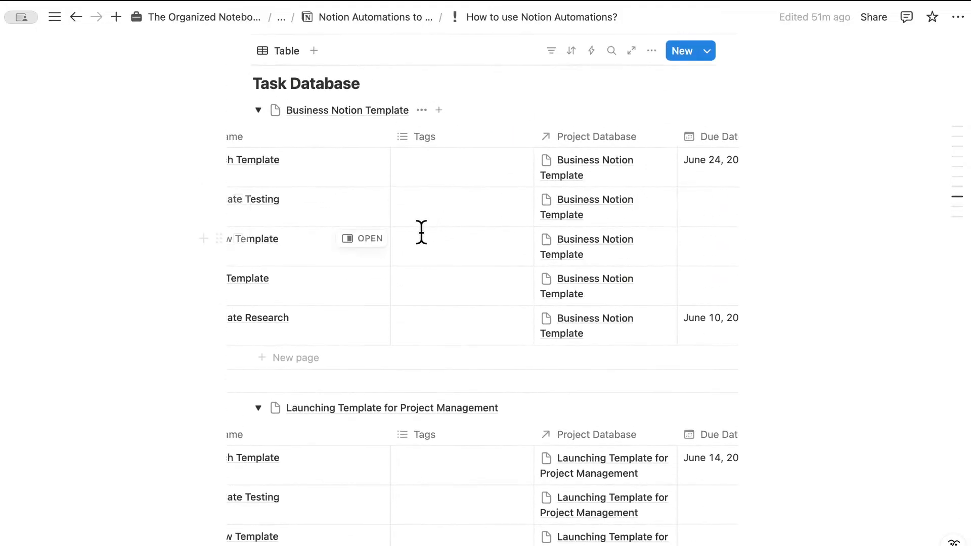
scroll(422, 229, left, 3)
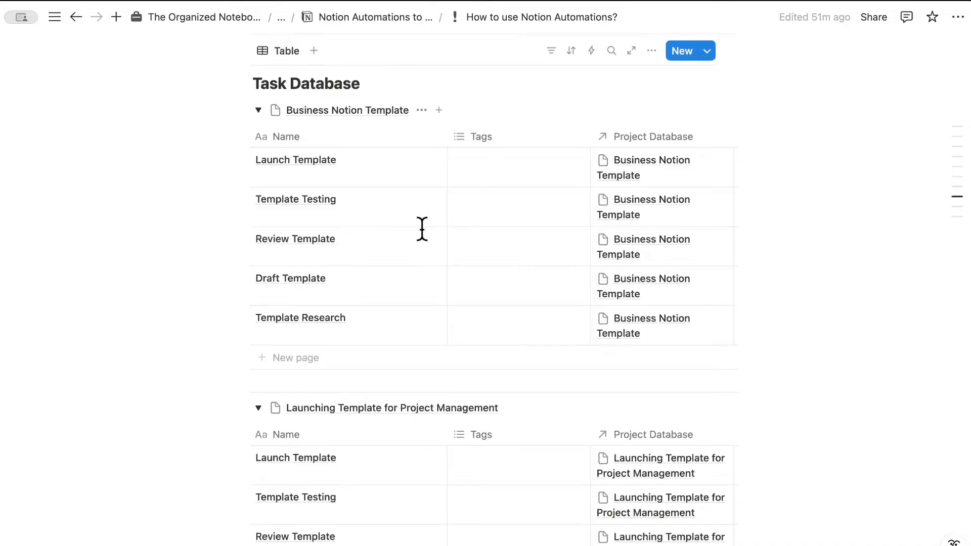
scroll(421, 229, right, 2)
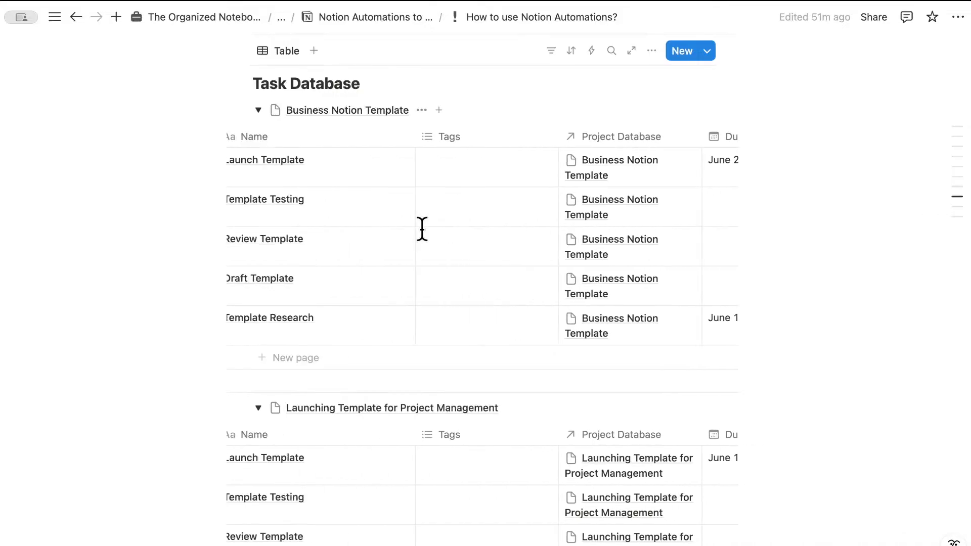
scroll(420, 230, left, 2)
scroll(464, 157, right, 2)
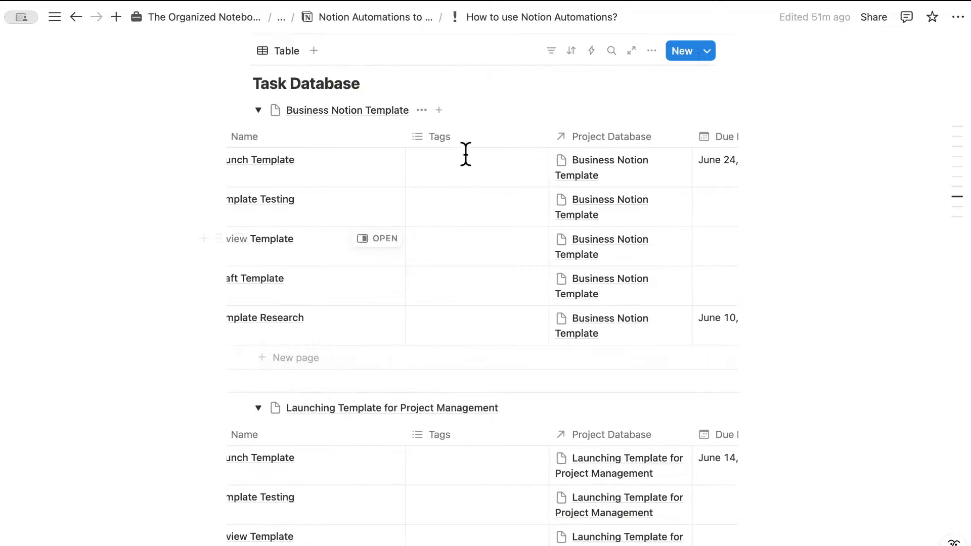
scroll(460, 290, up, 3)
scroll(462, 290, up, 8)
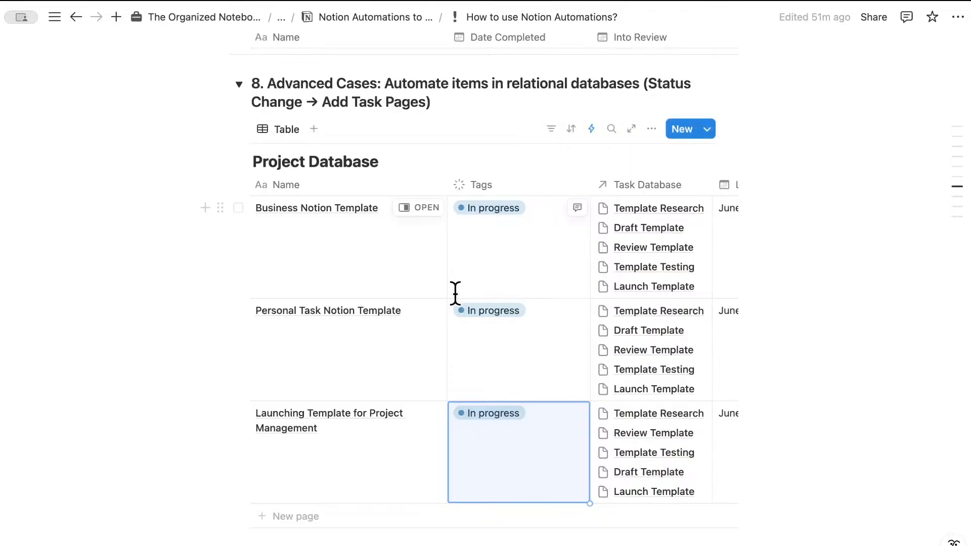
Collapse section 8 on relational database automations and expand section 10, General Tips, to show its advice and video.
scroll(455, 289, down, 1)
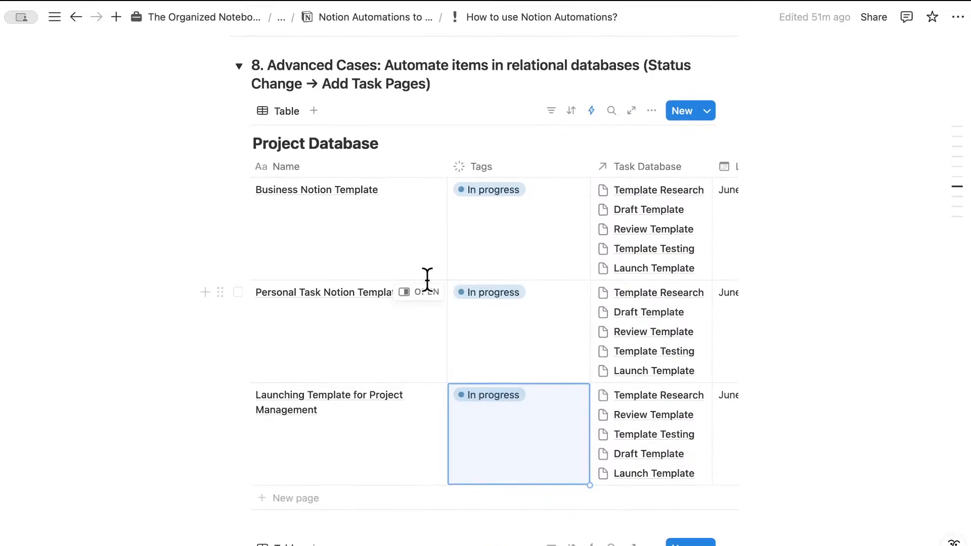
click(238, 66)
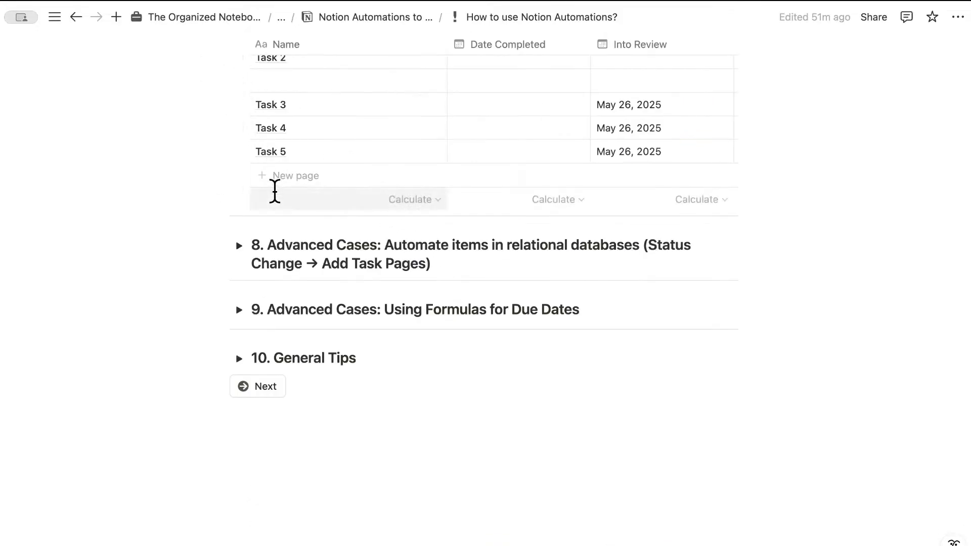
click(236, 356)
scroll(347, 332, down, 5)
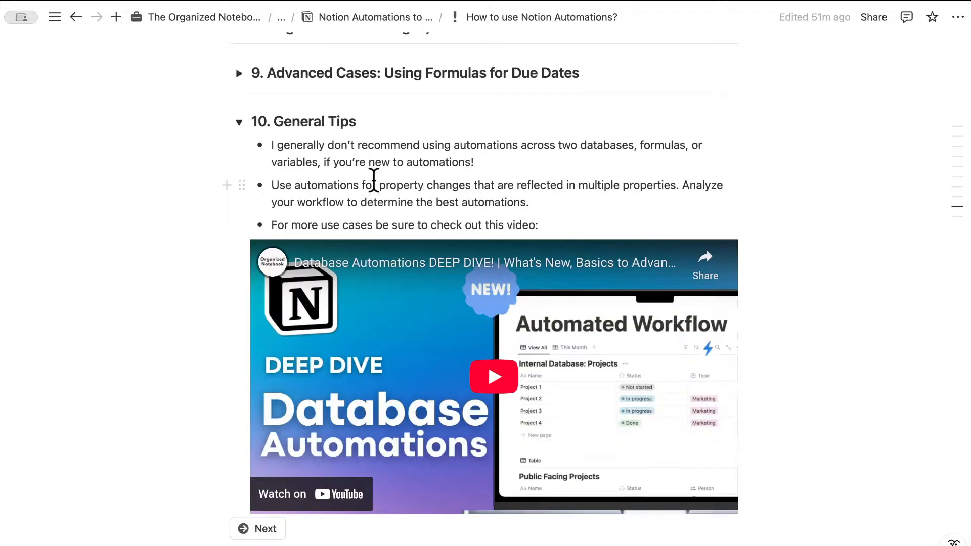
Expand section 9 on formulas for due dates and open the Project Database's existing automation for editing.
scroll(348, 187, down, 1)
click(239, 72)
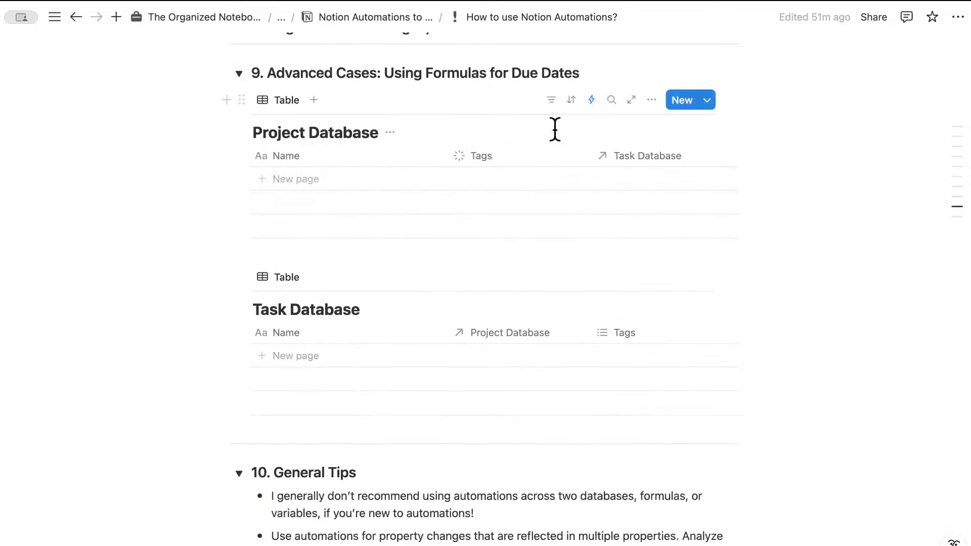
click(589, 99)
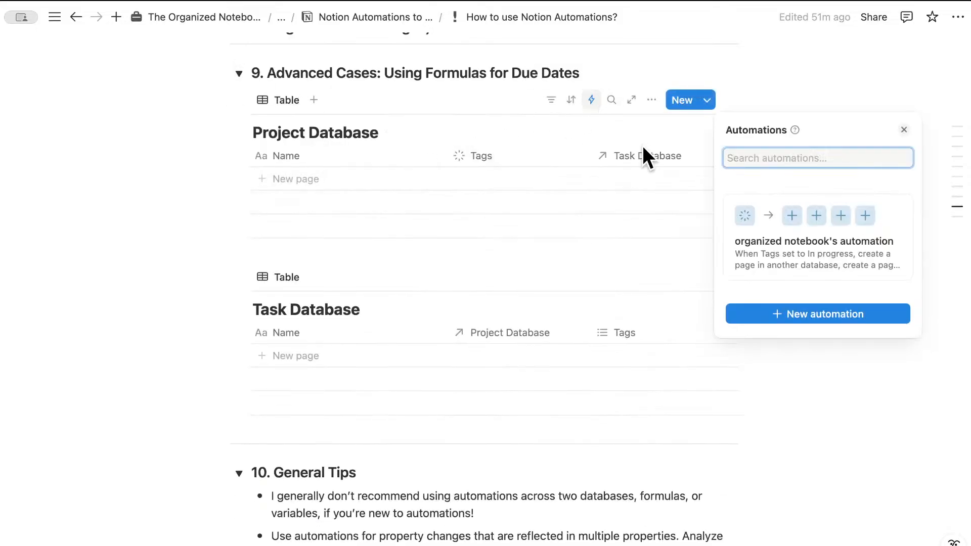
click(895, 208)
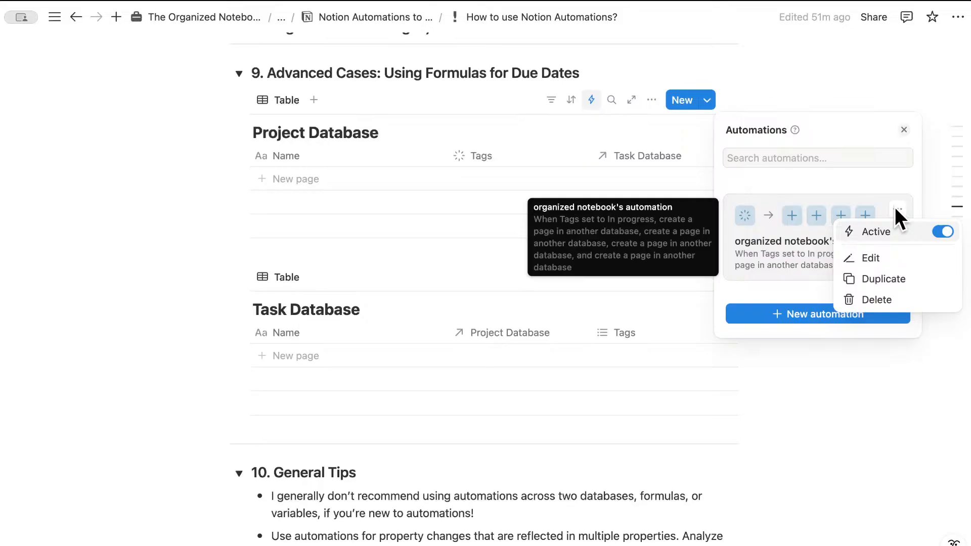
click(873, 257)
scroll(522, 284, down, 5)
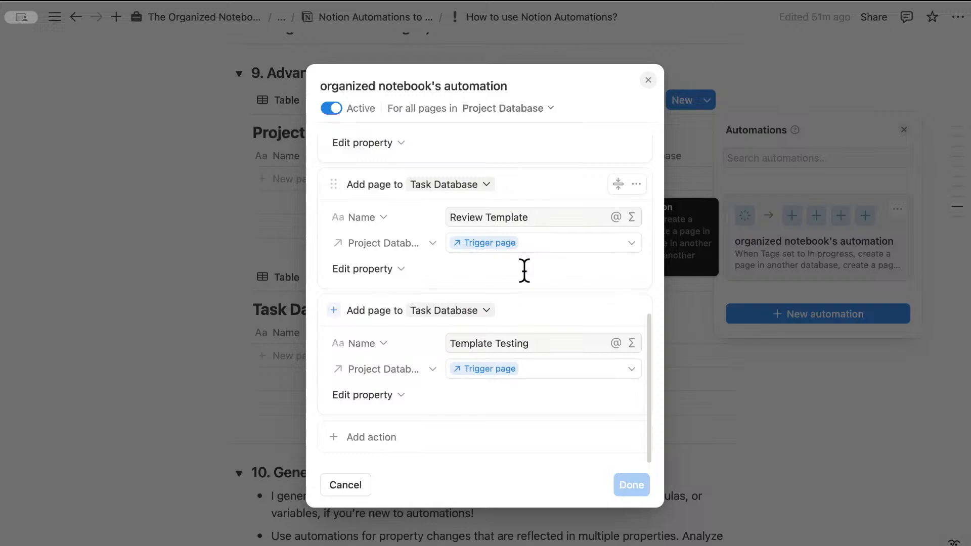
Try adding a Define variables action after the Template Testing action, discard the unsaved changes and close the automations list.
click(399, 436)
click(366, 407)
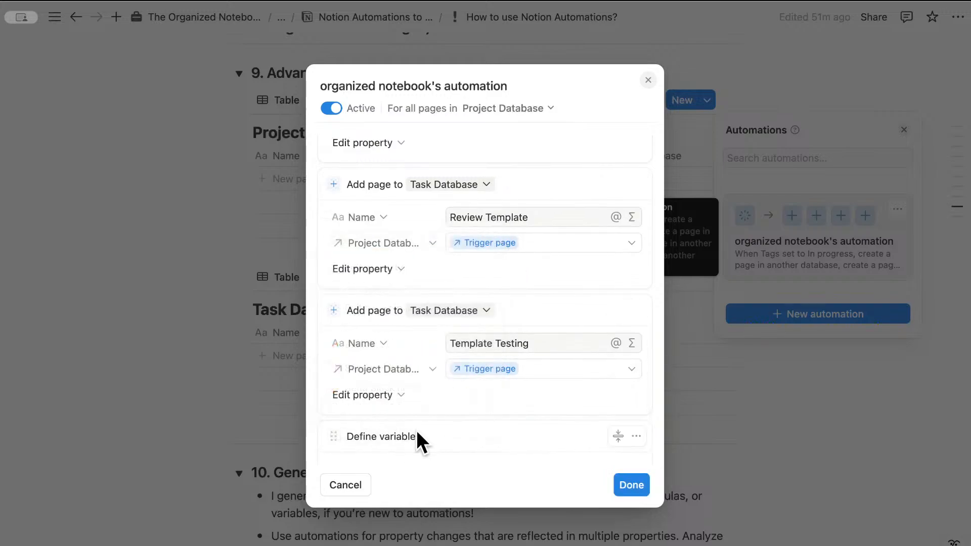
scroll(433, 442, down, 1)
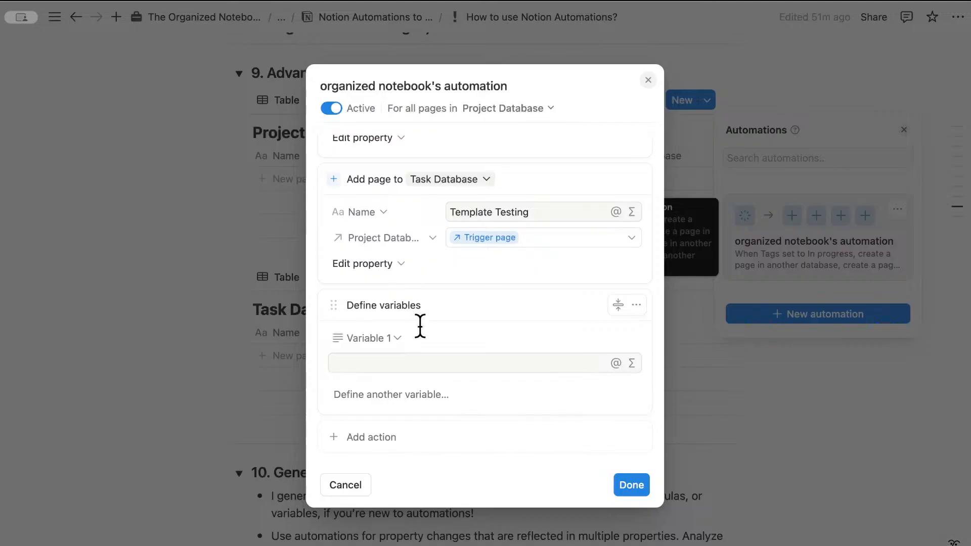
click(648, 80)
click(522, 306)
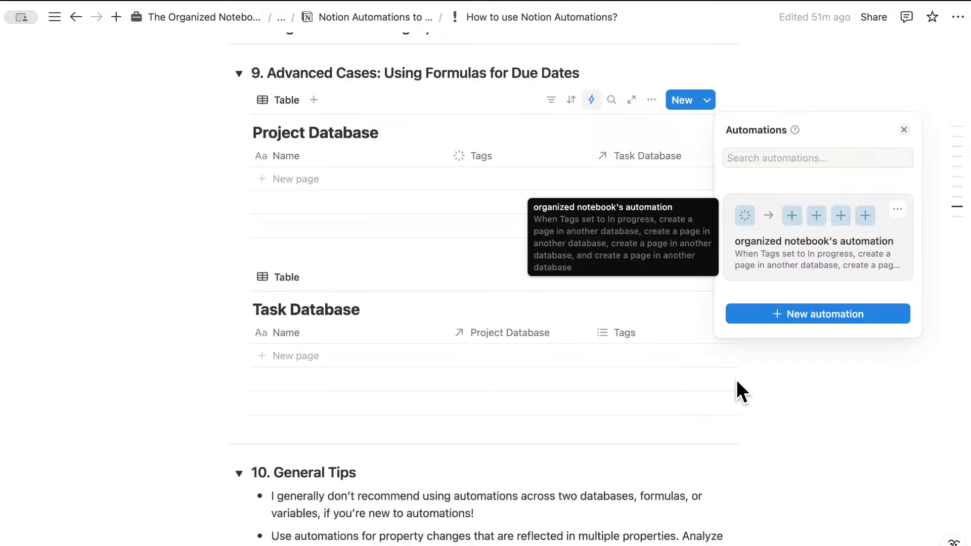
click(763, 379)
Review the General Tips in section 10 on when to use automations, along with the linked deep-dive video.
scroll(698, 389, down, 4)
scroll(632, 405, down, 3)
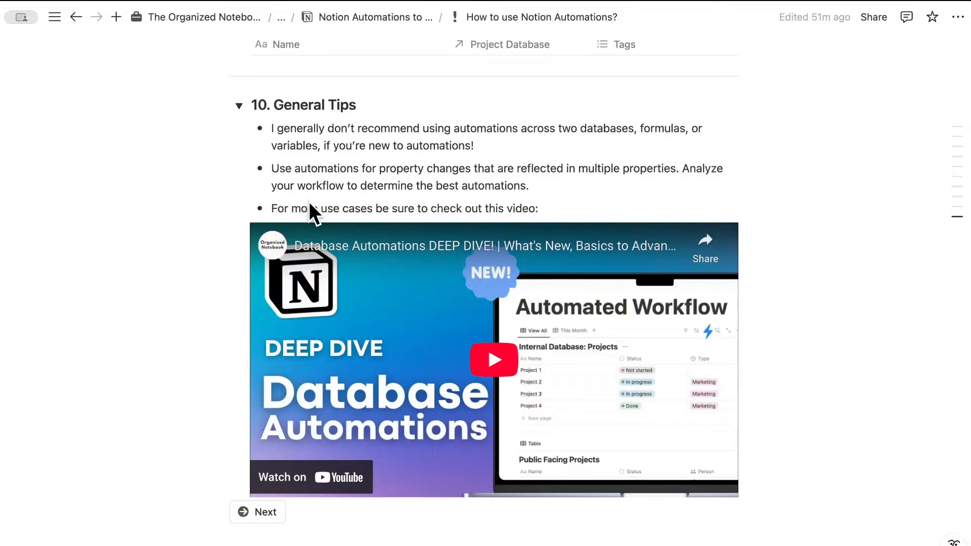
scroll(310, 202, up, 3)
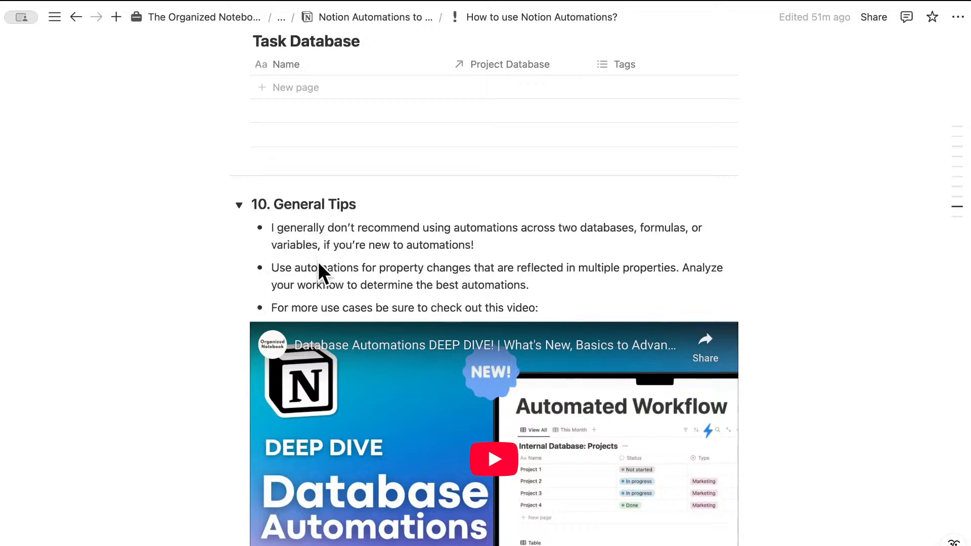
scroll(324, 262, down, 1)
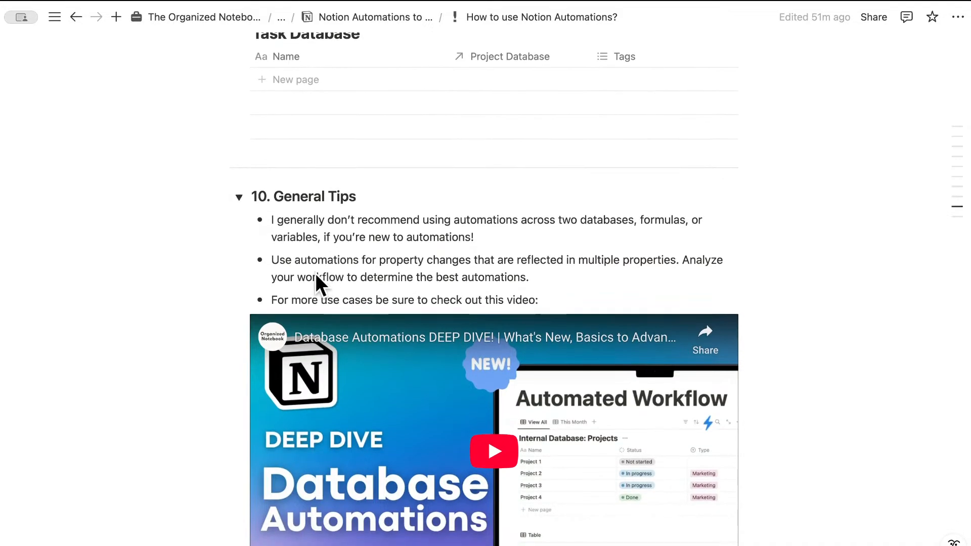
scroll(297, 276, down, 5)
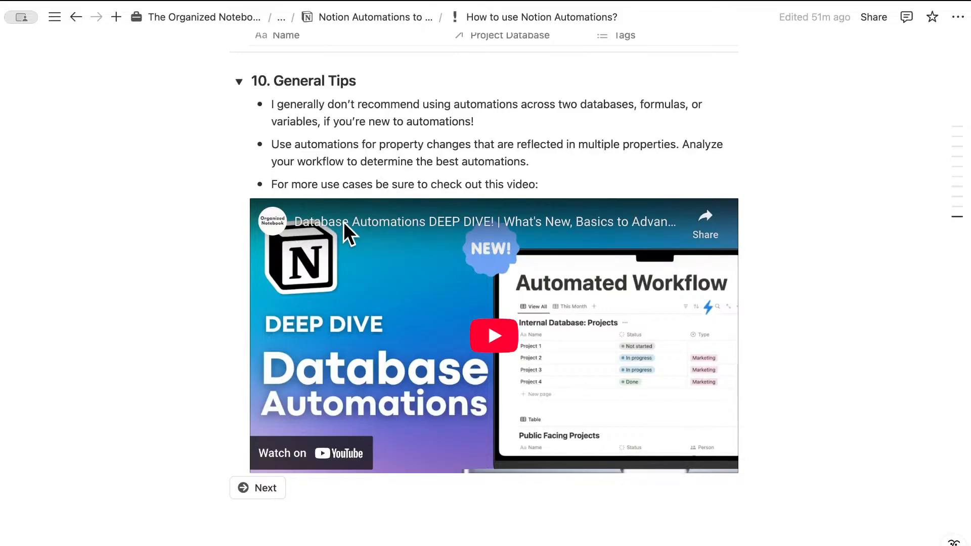
Go to the Notion Automation Pricing/Common Questions page and read its Plus Plan notes and frequent questions.
click(260, 489)
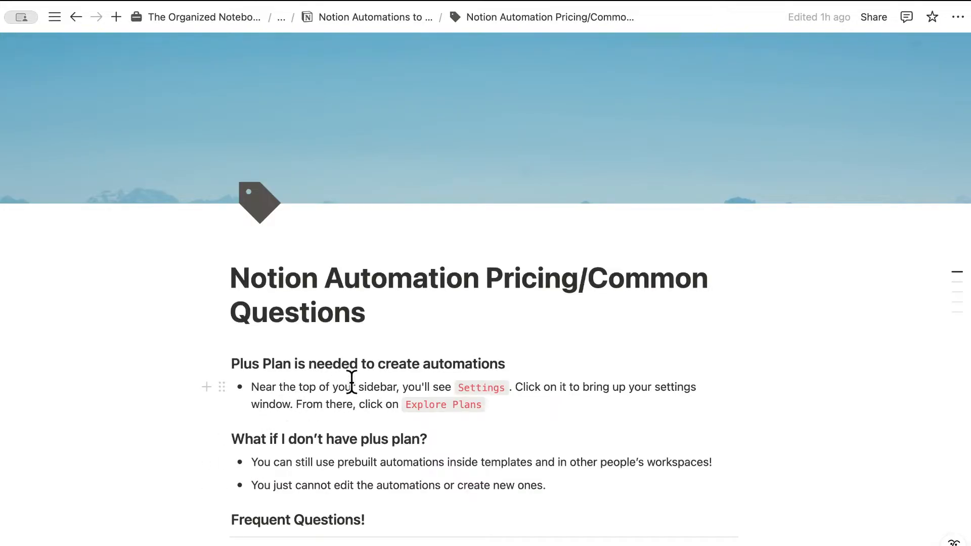
scroll(442, 301, down, 5)
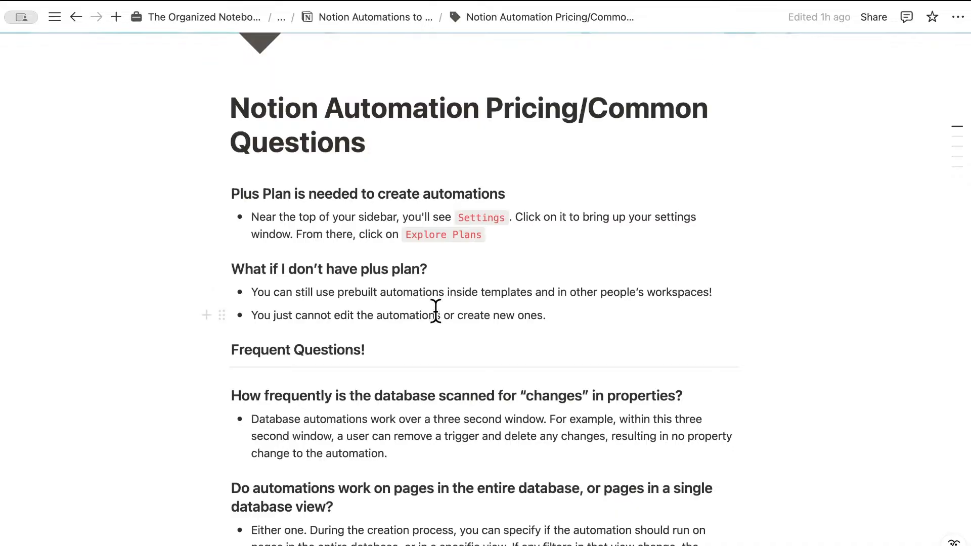
scroll(435, 315, down, 3)
scroll(435, 314, down, 1)
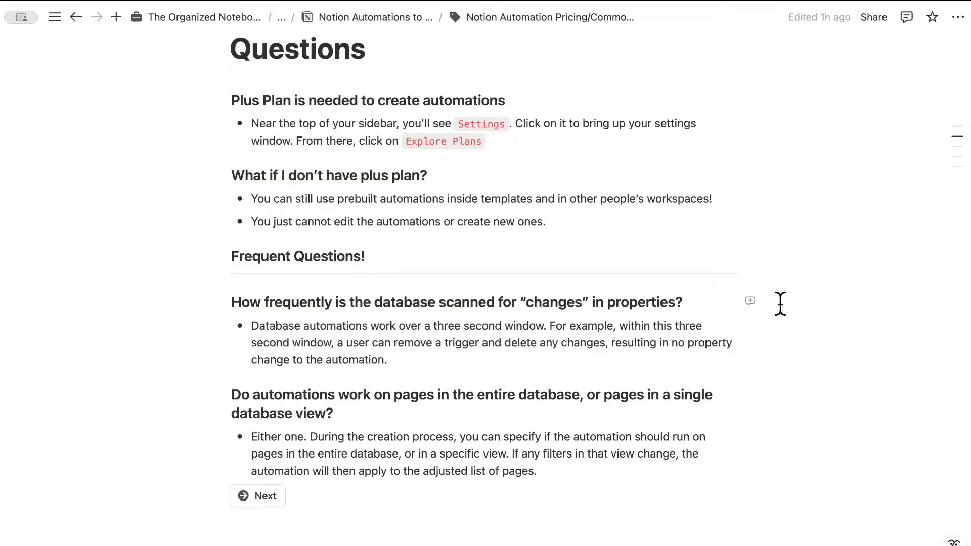
Continue through the Q&A page to Download Freebies & More! and review its freebies, coaching, premium template and course offers.
click(261, 493)
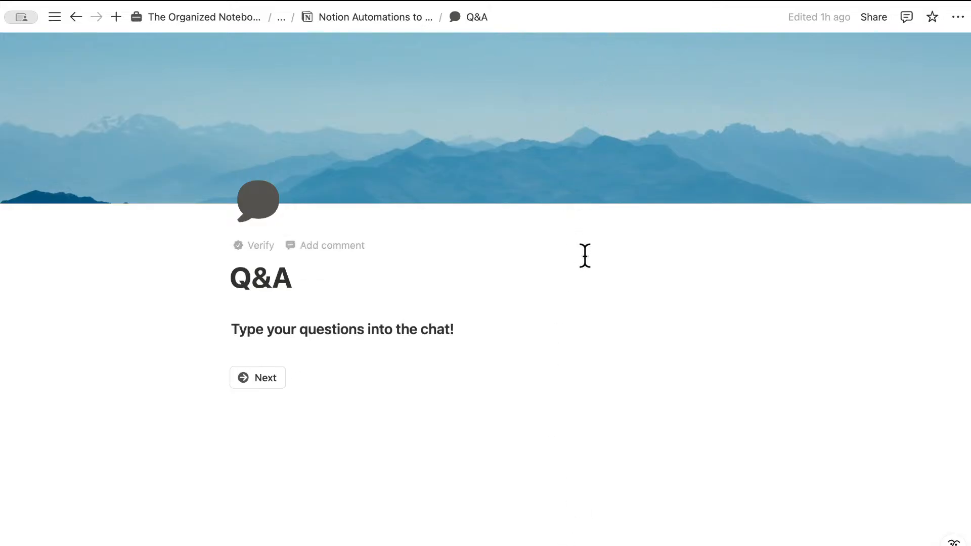
click(271, 380)
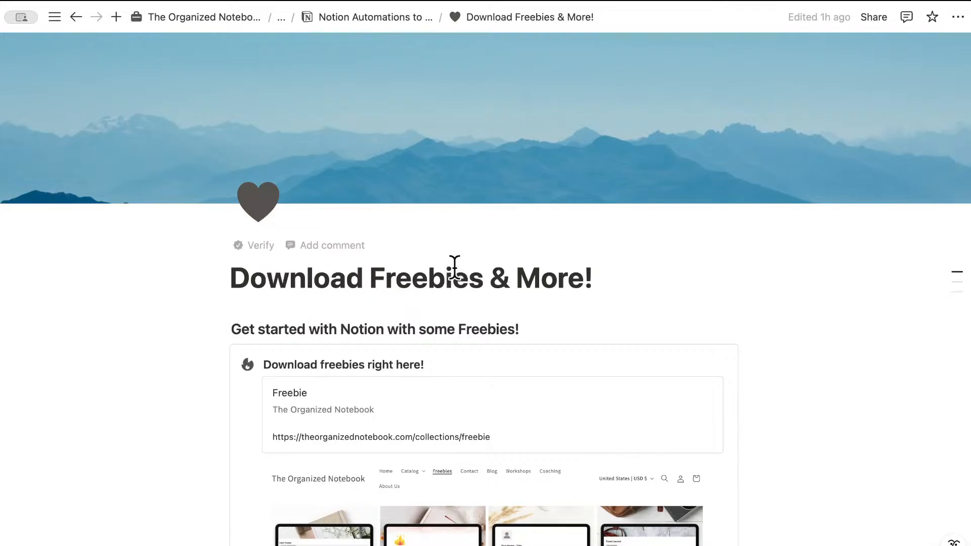
scroll(476, 277, down, 5)
scroll(476, 277, down, 1)
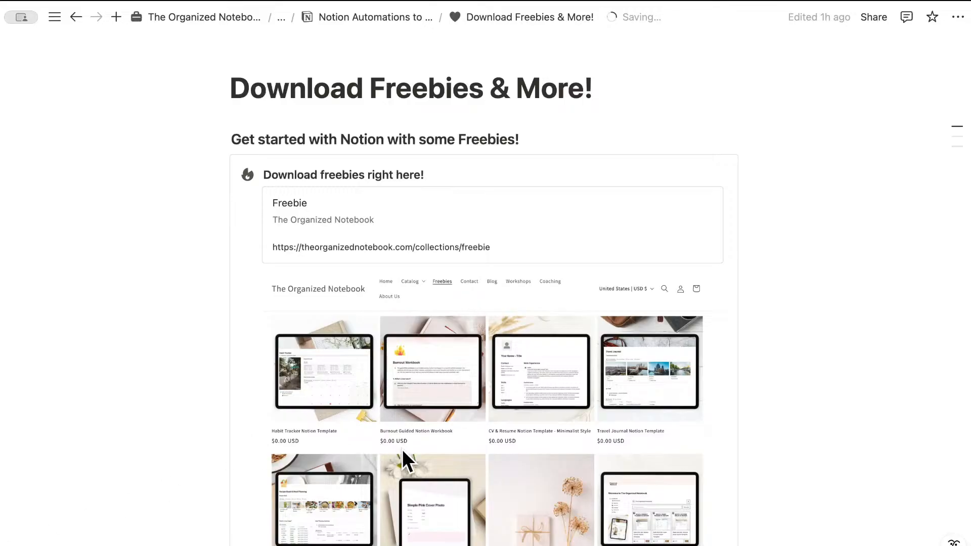
scroll(441, 452, down, 2)
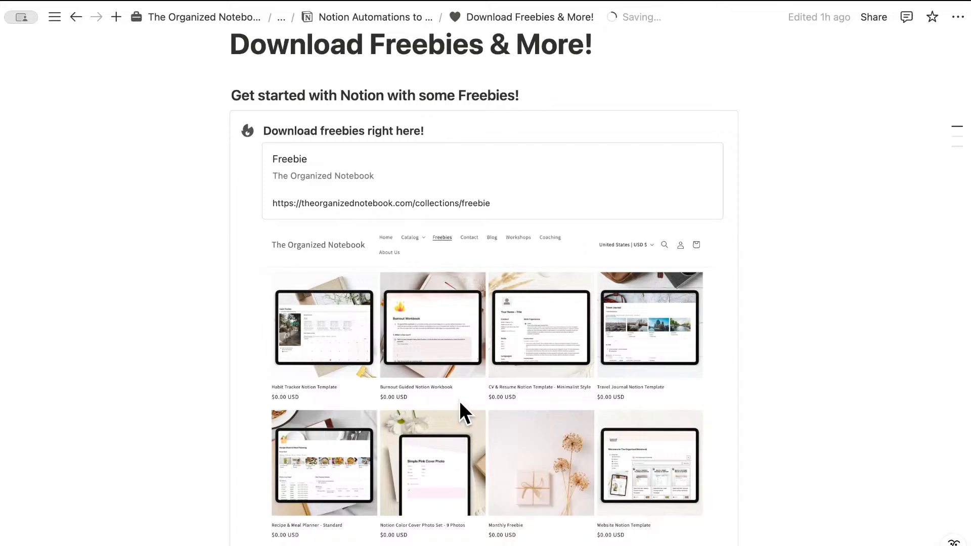
scroll(460, 400, down, 5)
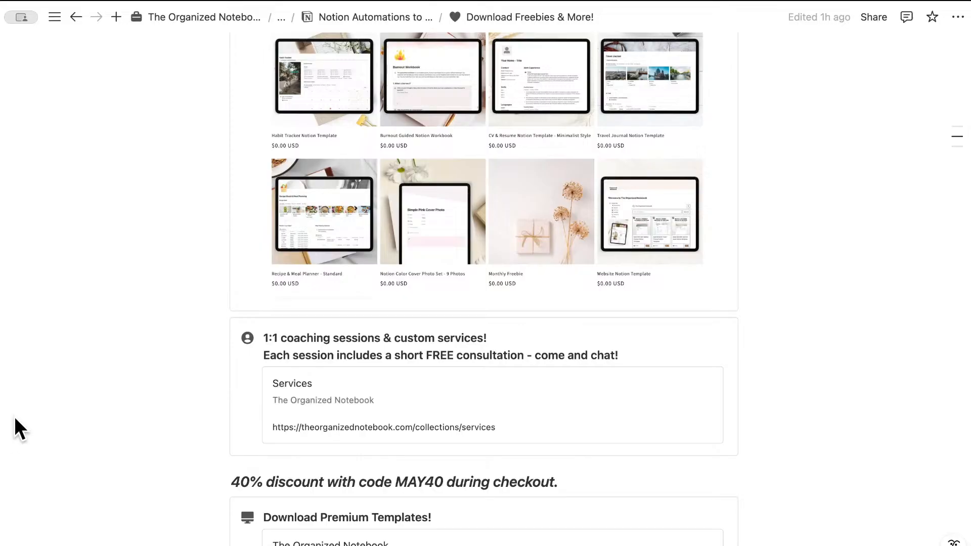
scroll(238, 446, down, 7)
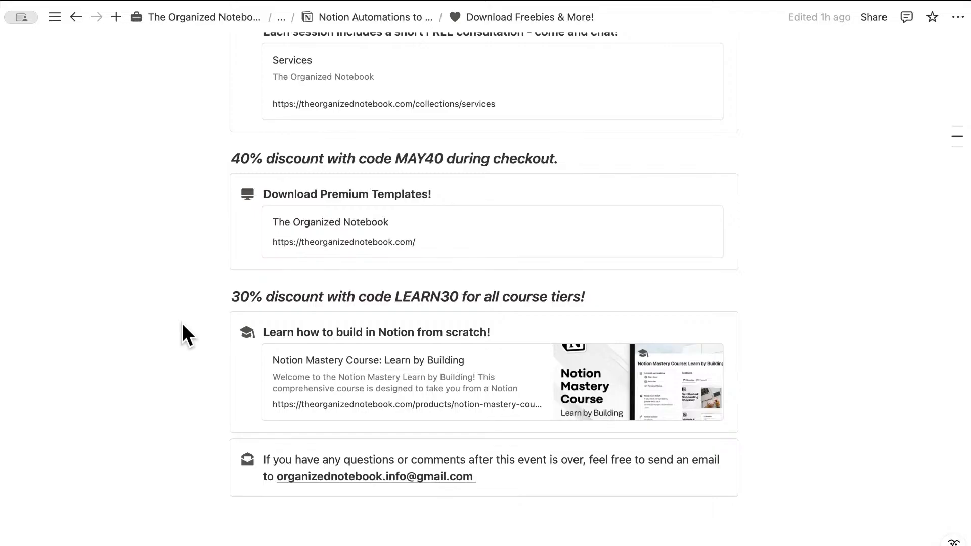
scroll(191, 324, down, 1)
scroll(190, 323, up, 20)
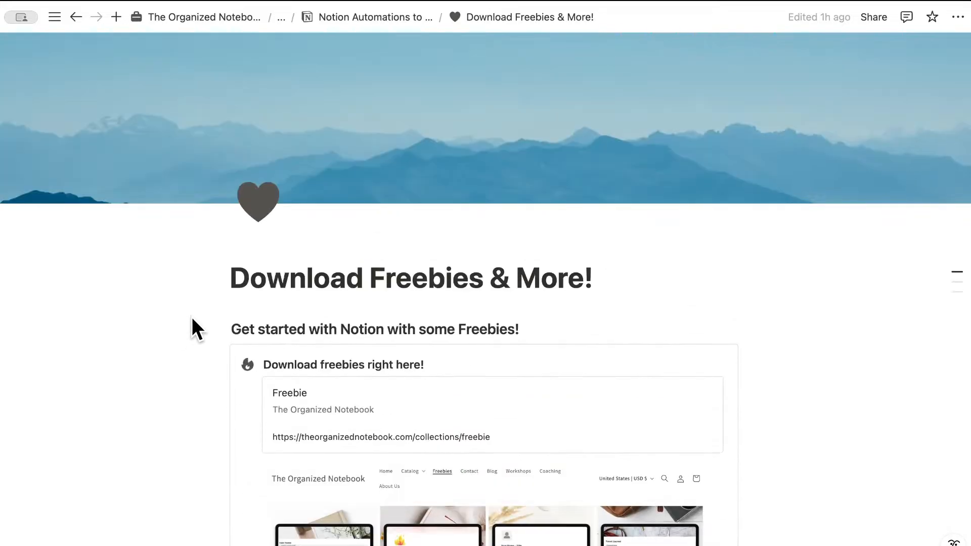